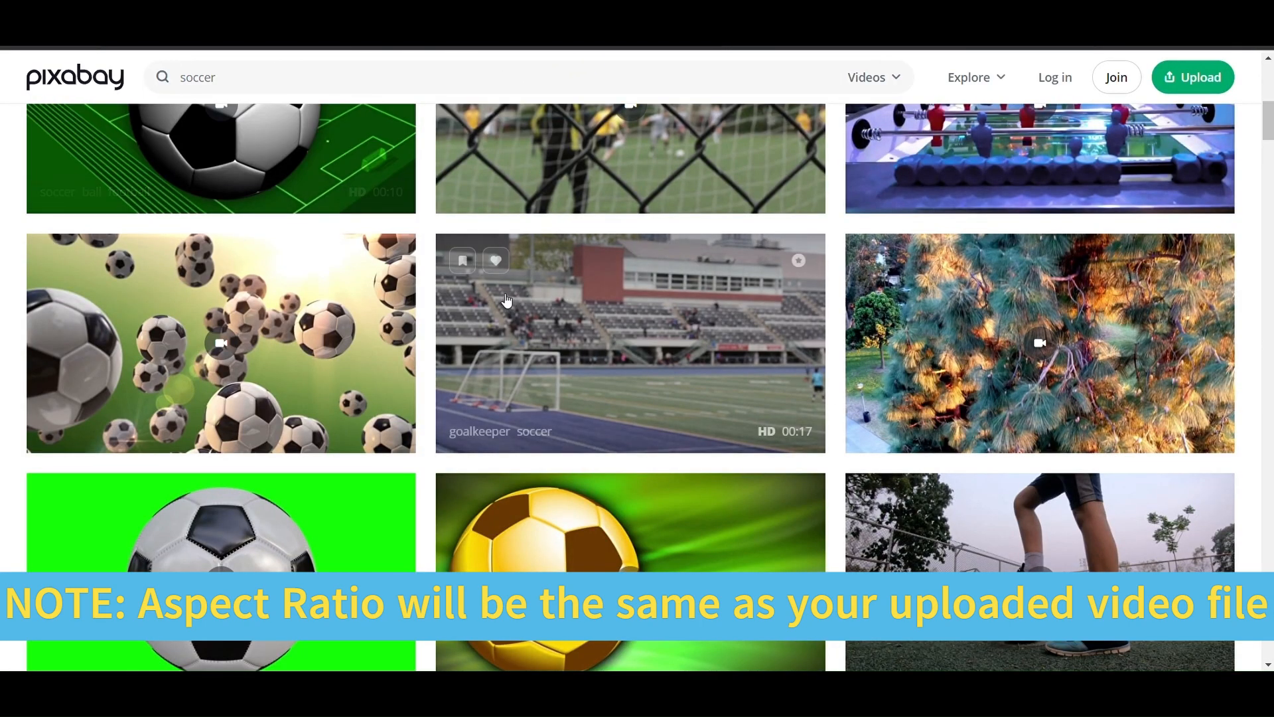
# - Browse the free soccer stock videos on Pixabay for a source clip
pyautogui.scroll(9, 506, 301)
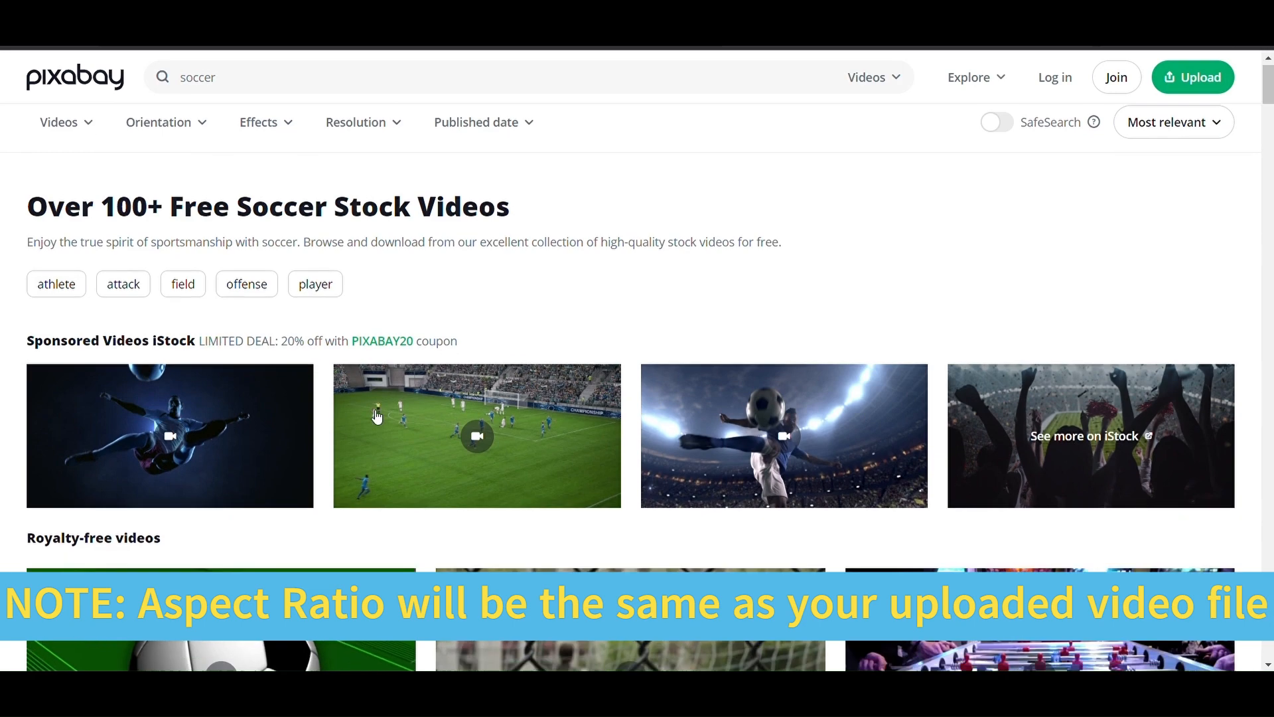
pyautogui.scroll(-6, 377, 416)
pyautogui.scroll(1, 359, 336)
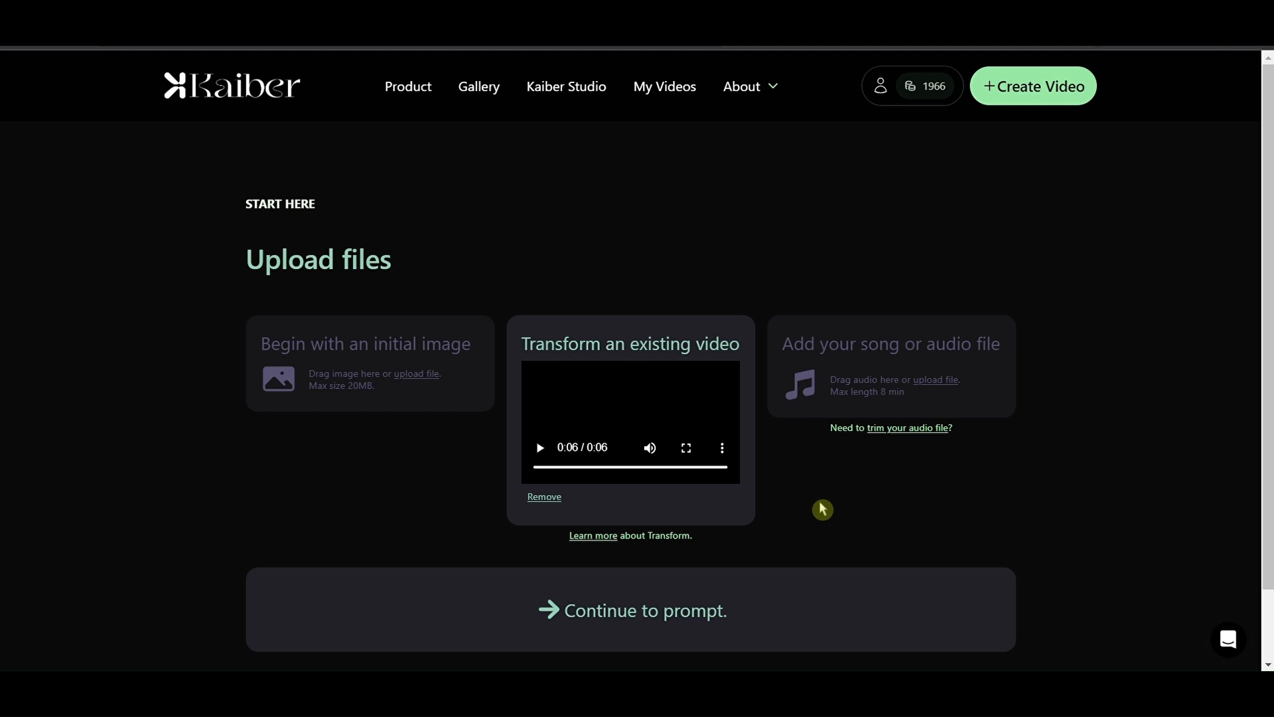
# - Continue from the uploaded video in Kaiber to the prompt and enter "A person kicking a soccer ball" as the subject
pyautogui.scroll(-1, 790, 518)
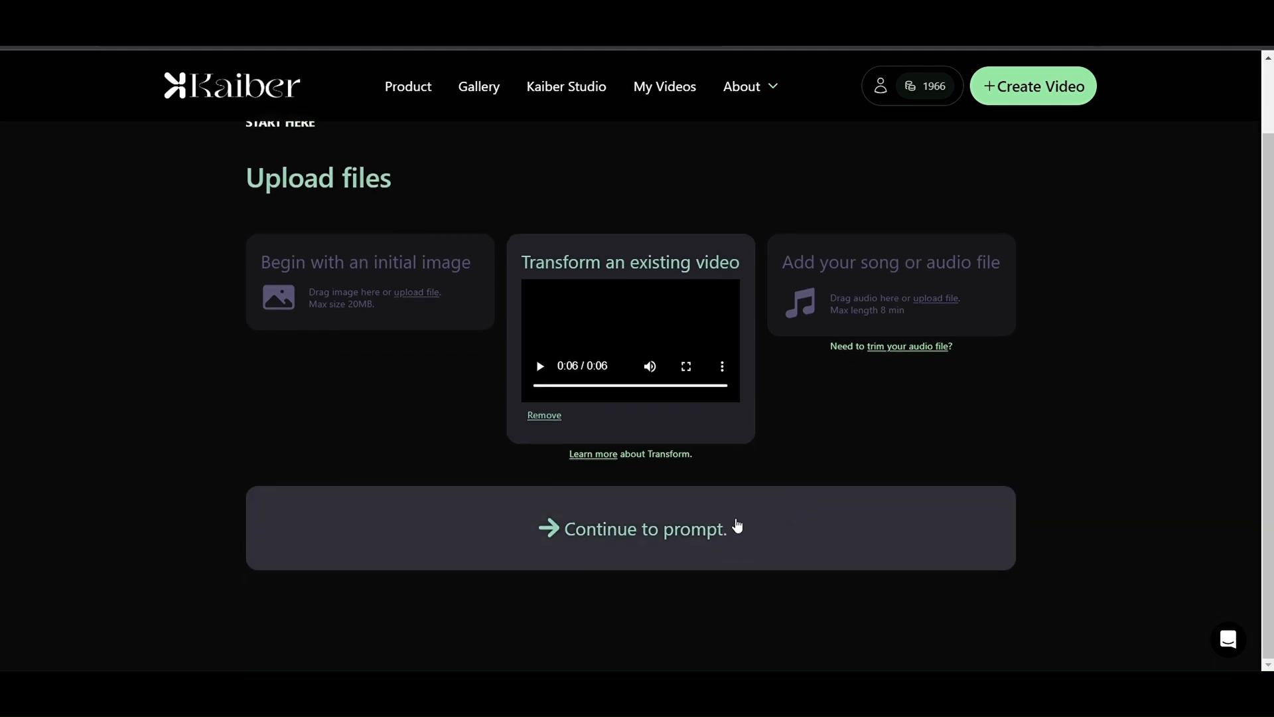
pyautogui.scroll(1, 763, 511)
pyautogui.click(670, 624)
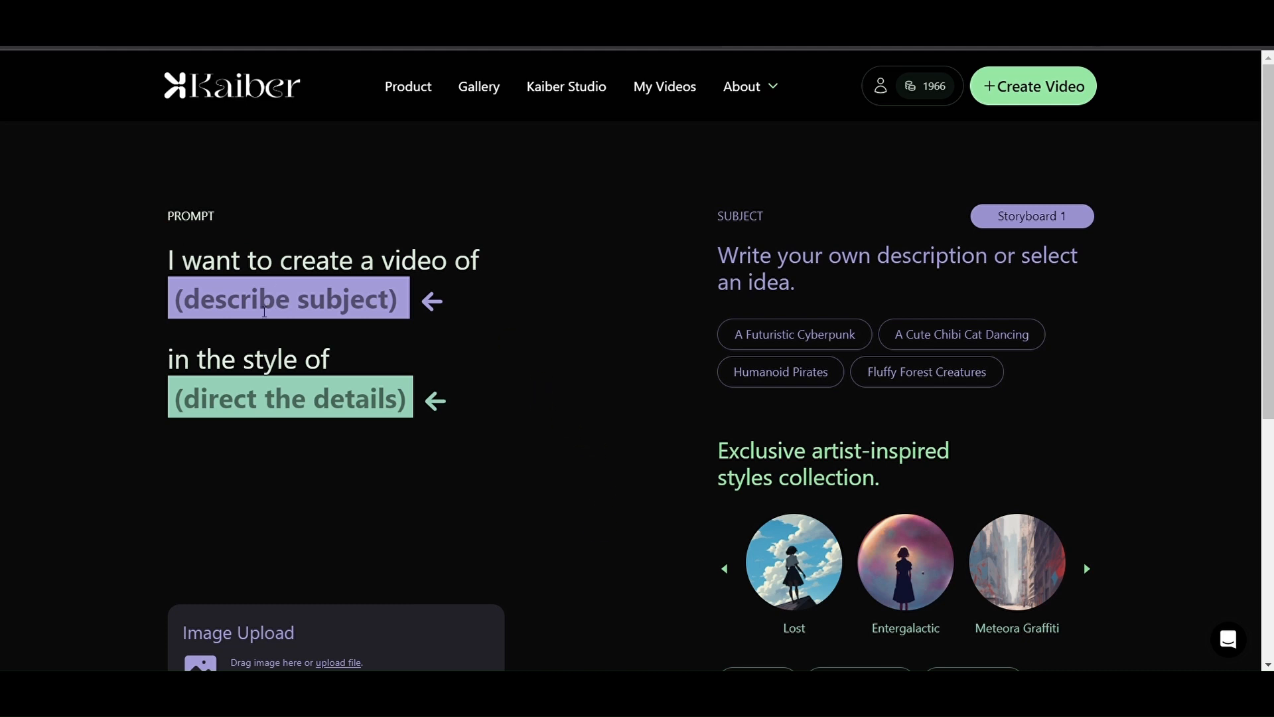
pyautogui.click(264, 312)
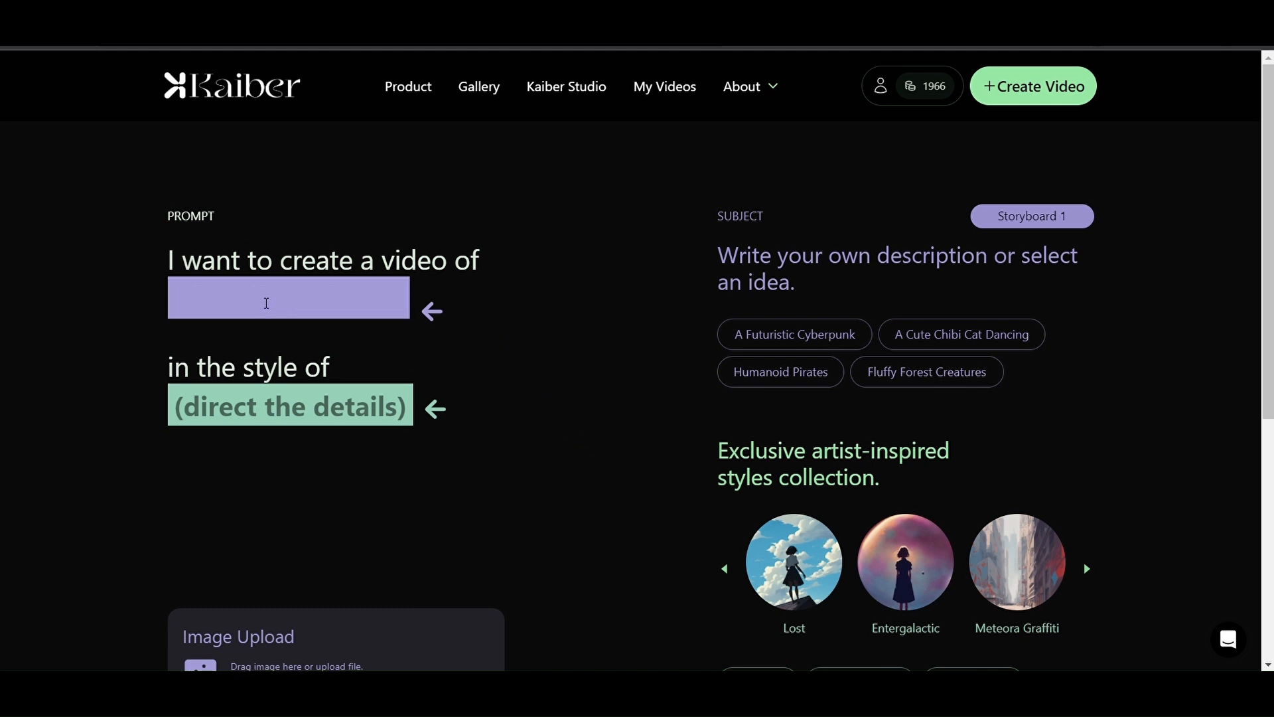
pyautogui.write('A per')
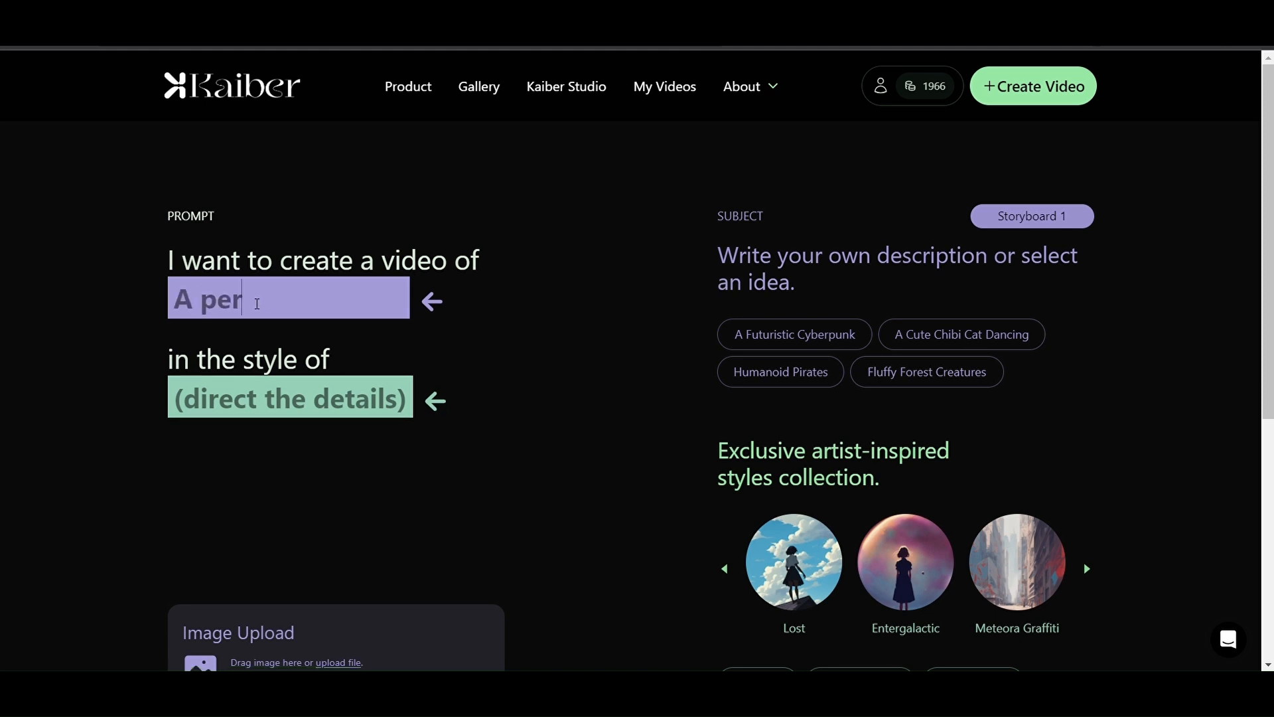
pyautogui.write('son kicking a ')
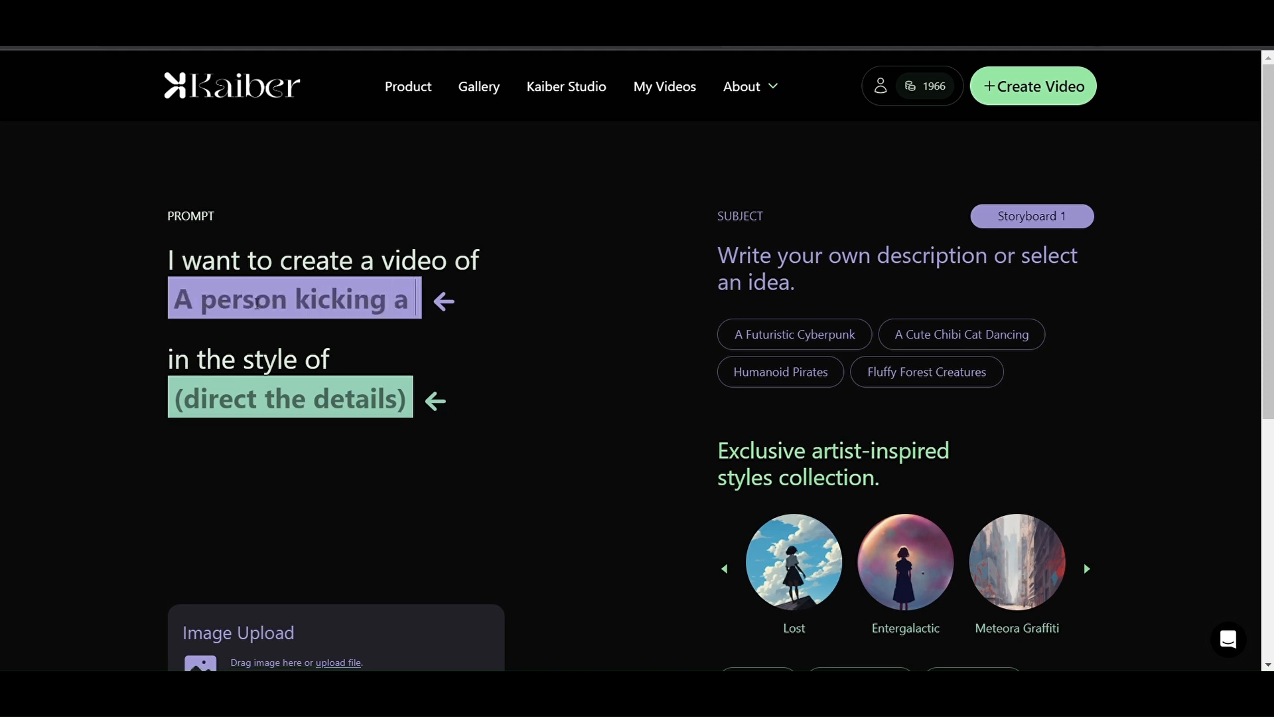
pyautogui.write('soccer ball')
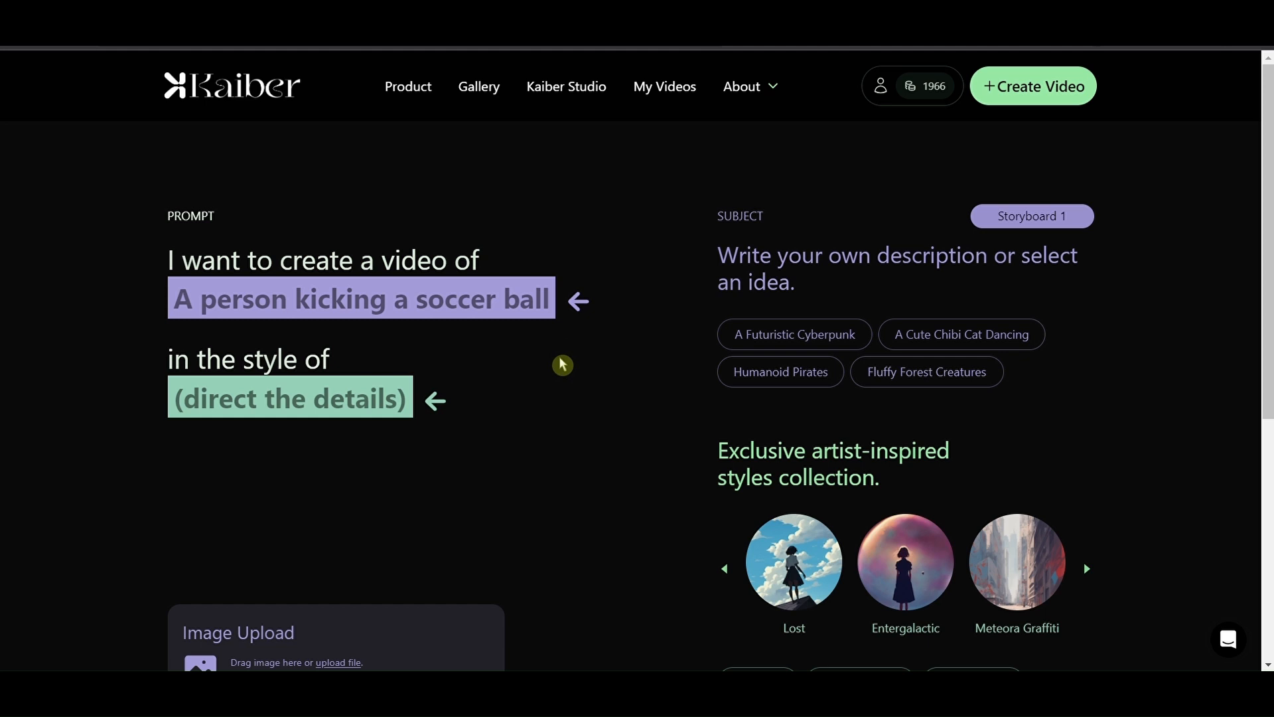
# - Fill the prompt's style with Entergalactic from the artist-inspired styles collection
pyautogui.click(325, 413)
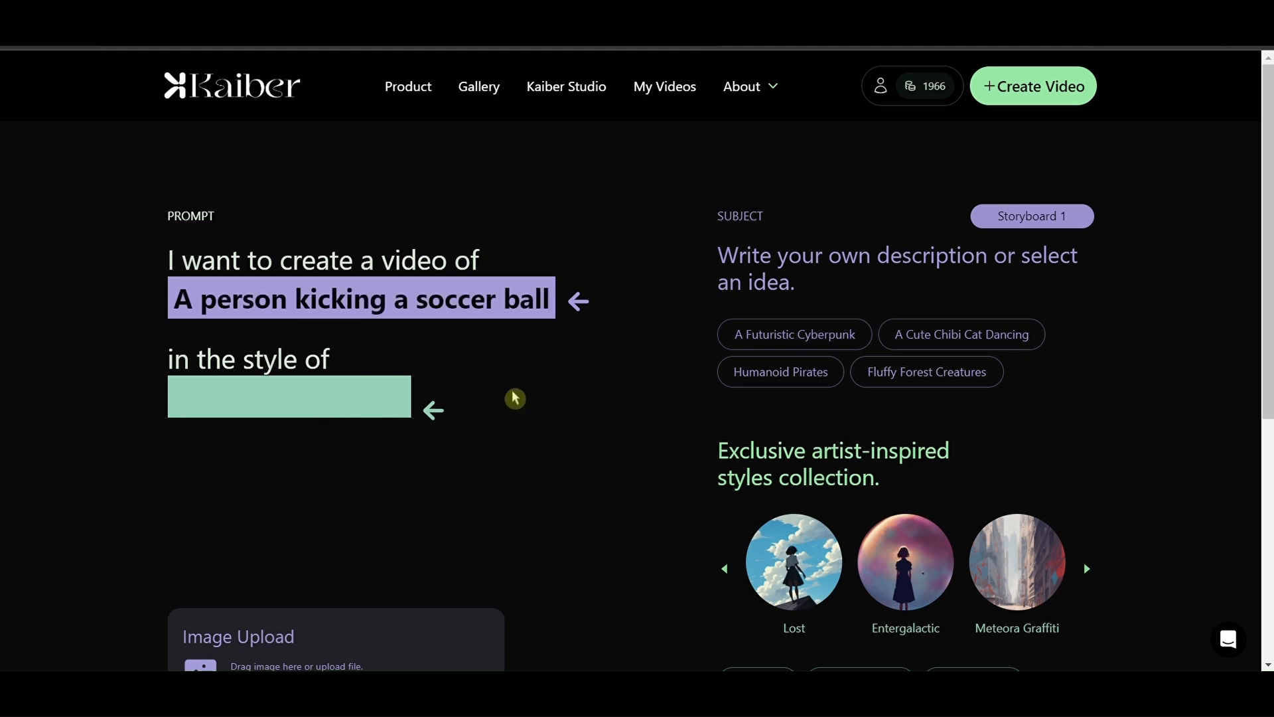
pyautogui.moveTo(188, 305); pyautogui.dragTo(555, 304)
pyautogui.click(554, 427)
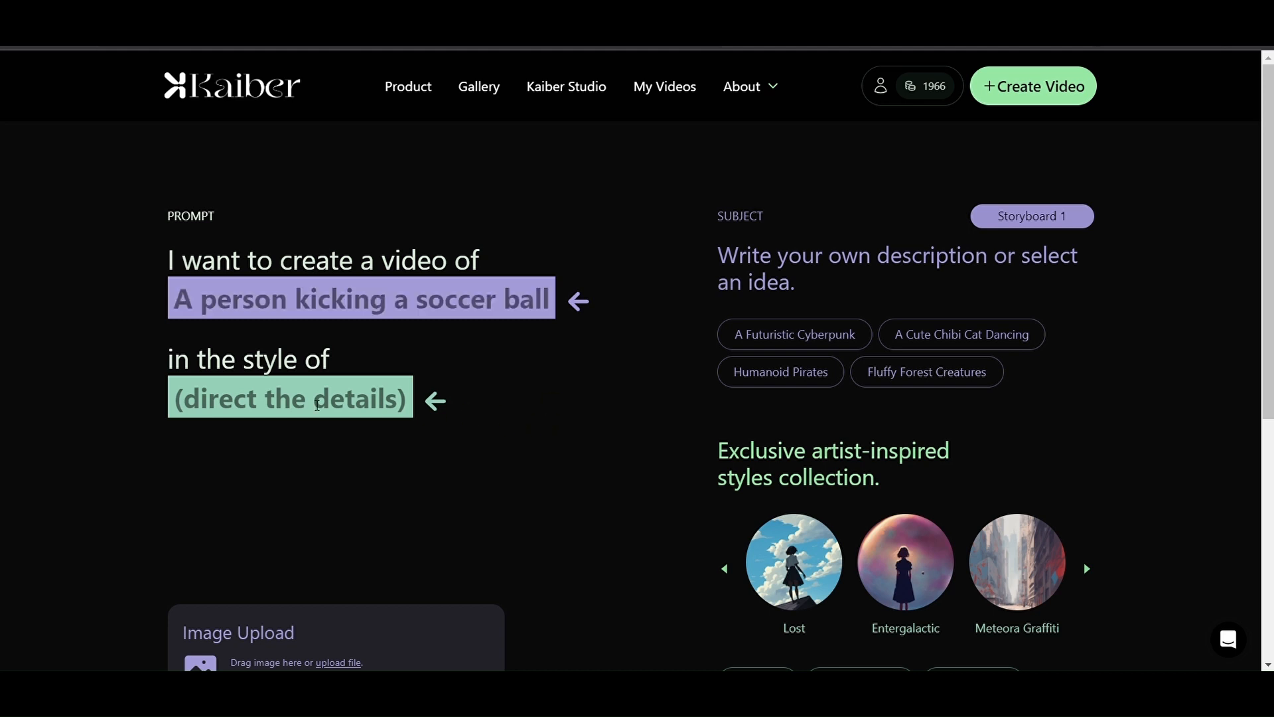
pyautogui.click(191, 399)
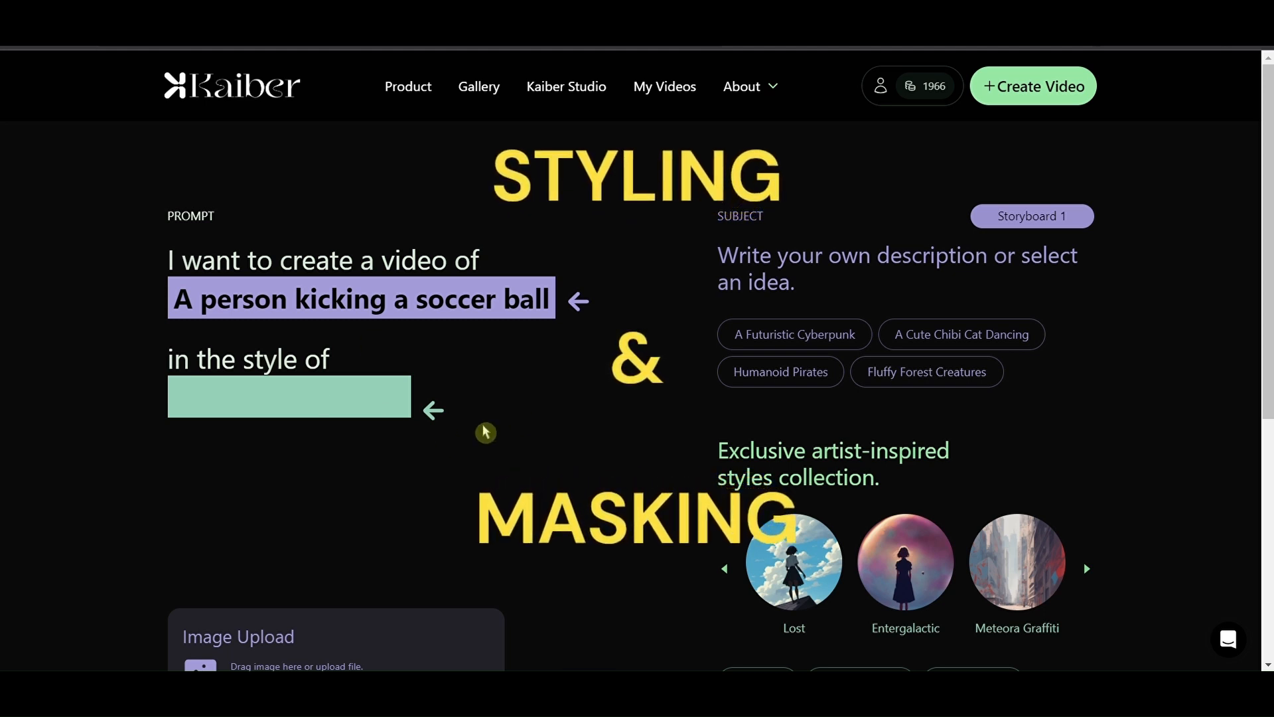
pyautogui.scroll(-1, 660, 503)
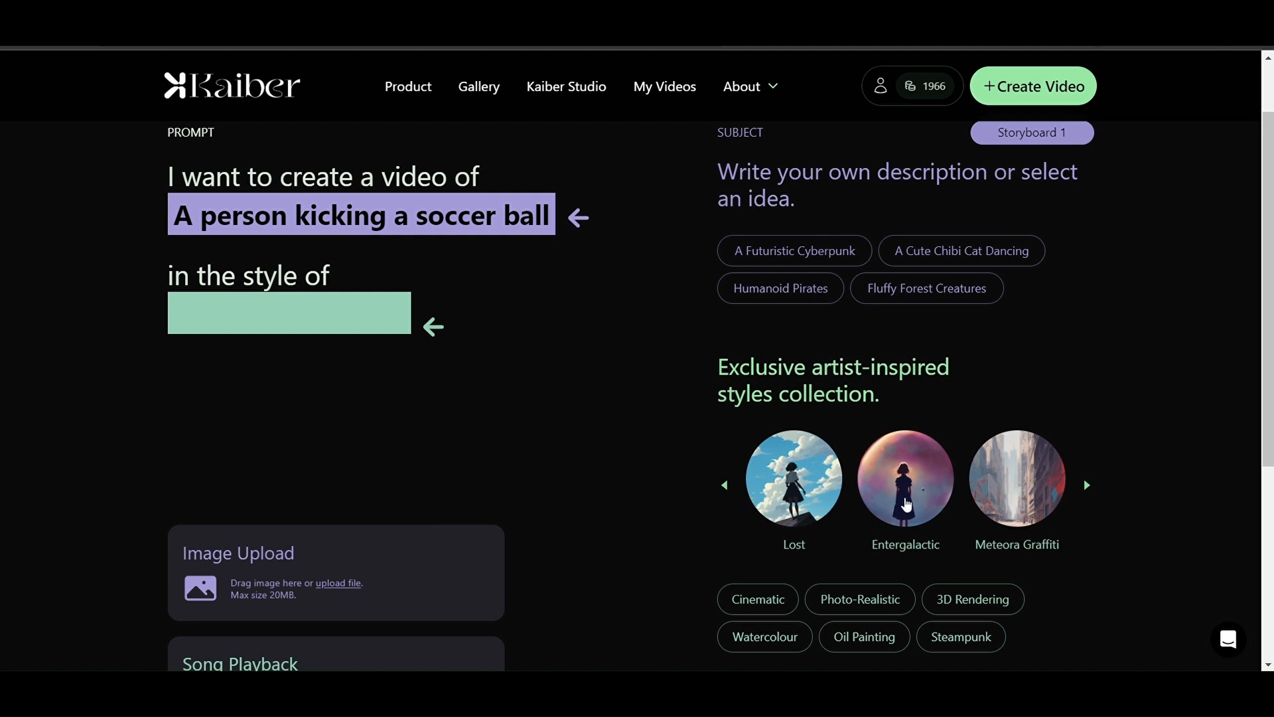
pyautogui.click(907, 504)
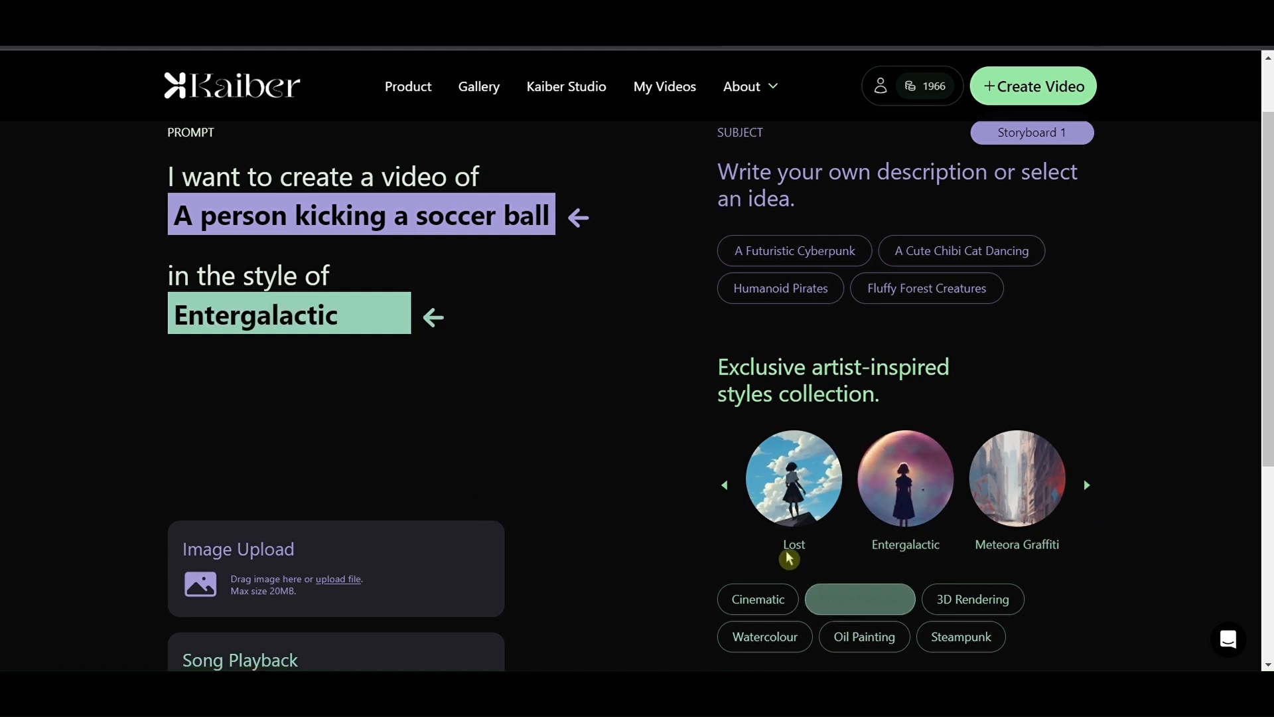
pyautogui.scroll(2, 583, 412)
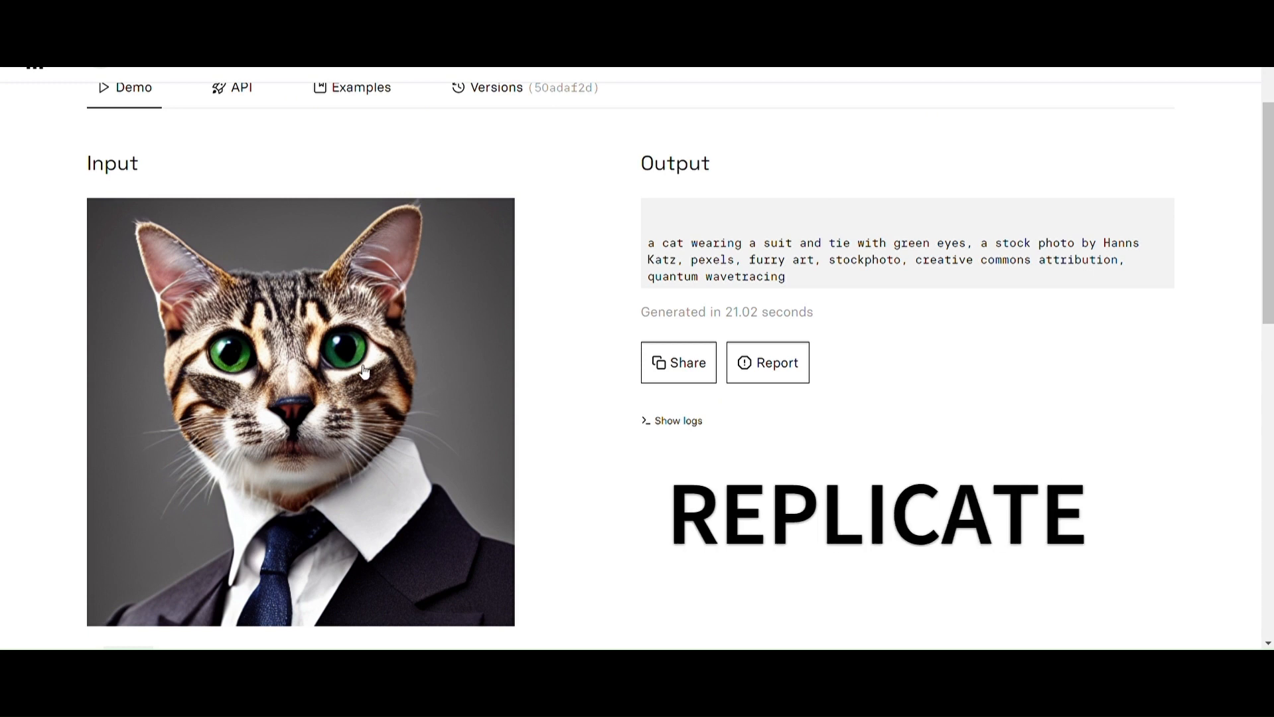
# - Switch to Replicate and examine the text prompt generated for the sample cat image
pyautogui.moveTo(649, 242); pyautogui.dragTo(690, 243)
pyautogui.moveTo(772, 264); pyautogui.dragTo(845, 288)
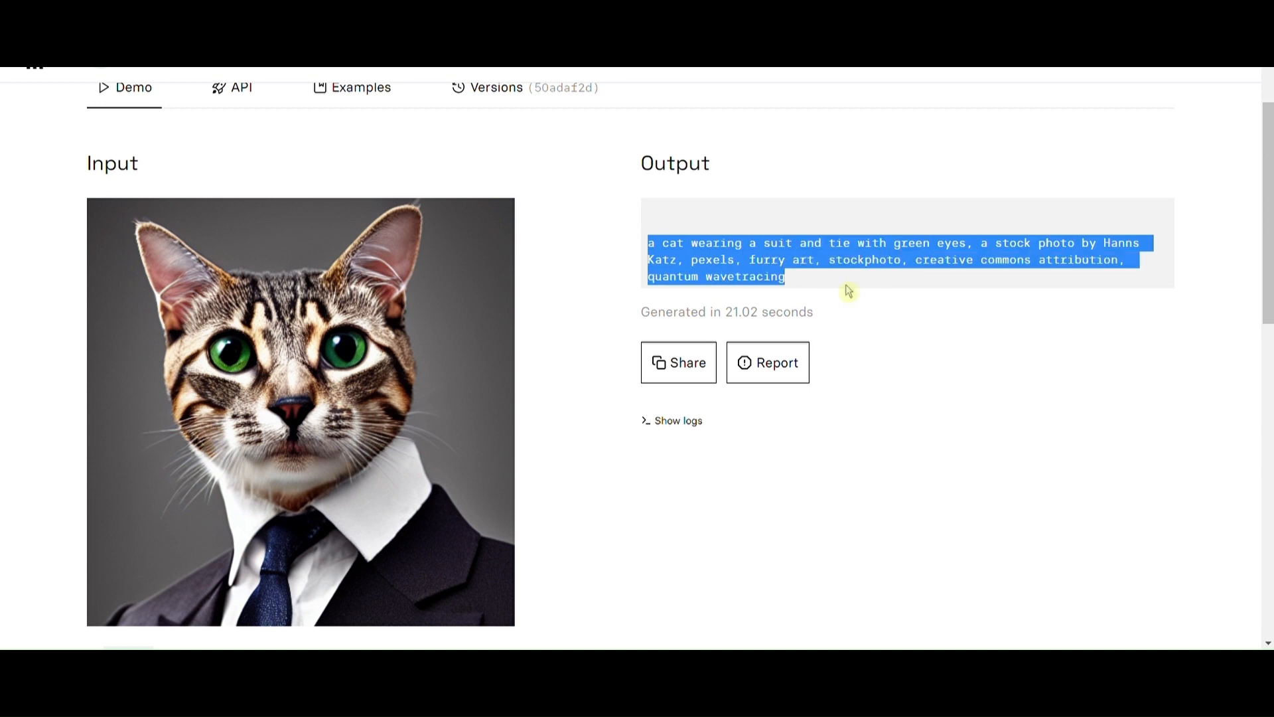
pyautogui.click(910, 449)
# - Replace the sample input image with "kicking soccer ball.PNG" and submit it for a text prompt
pyautogui.scroll(-4, 913, 443)
pyautogui.scroll(-1, 913, 444)
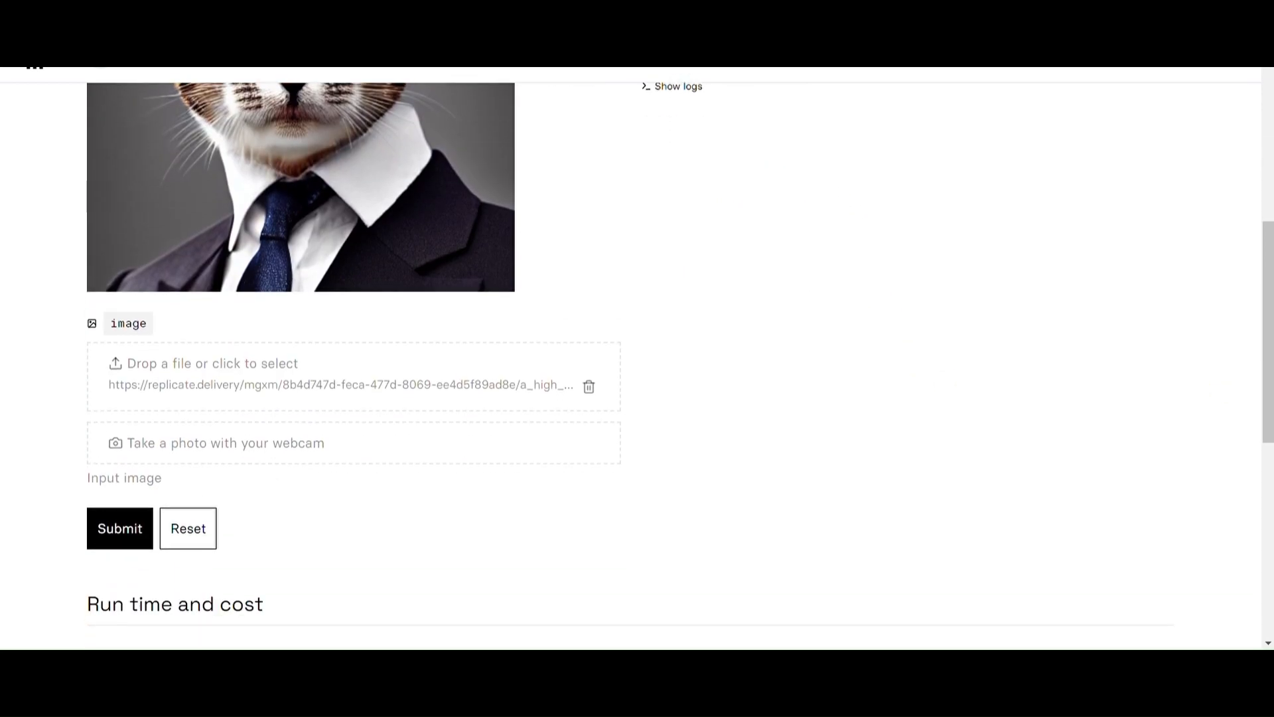
pyautogui.click(415, 359)
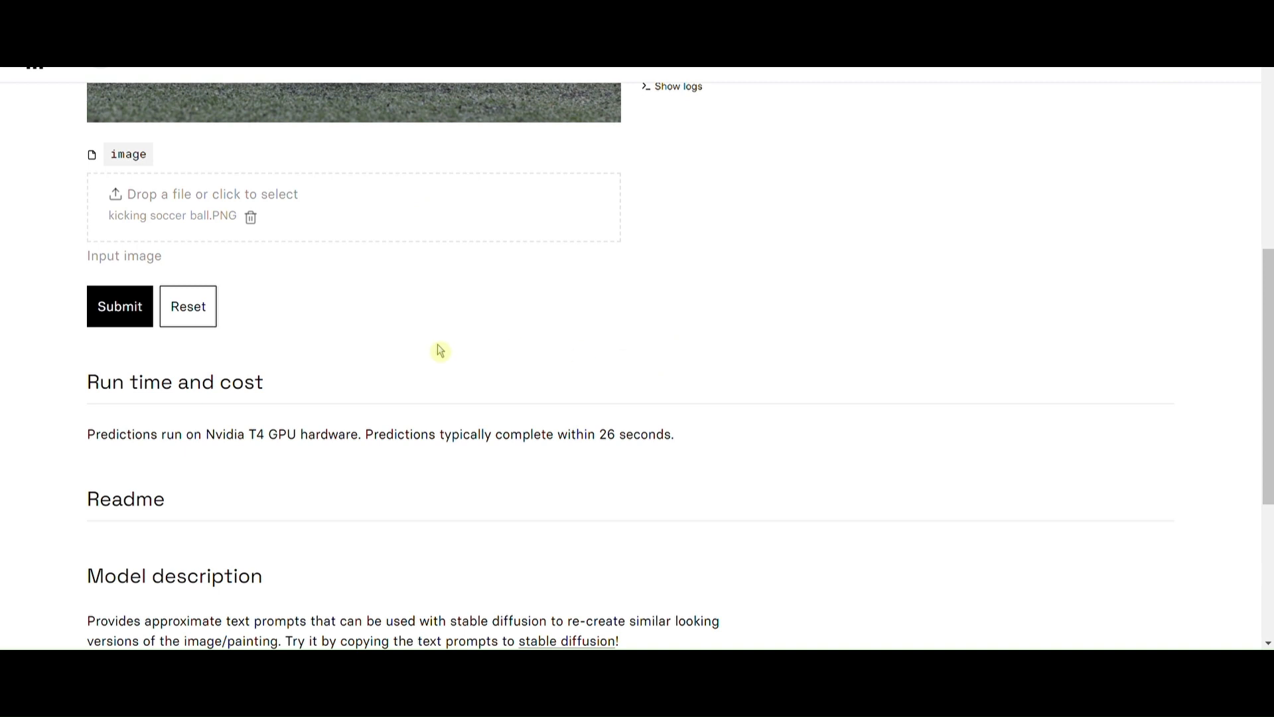
pyautogui.scroll(3, 398, 361)
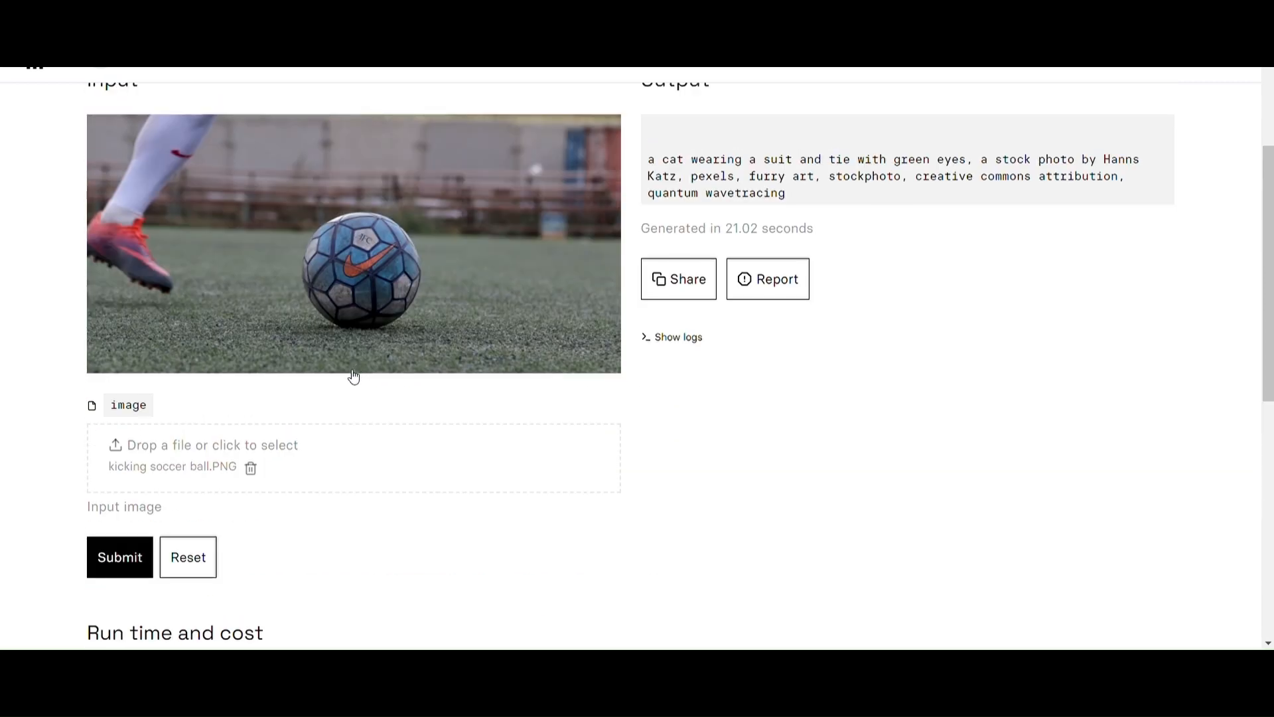
pyautogui.click(120, 556)
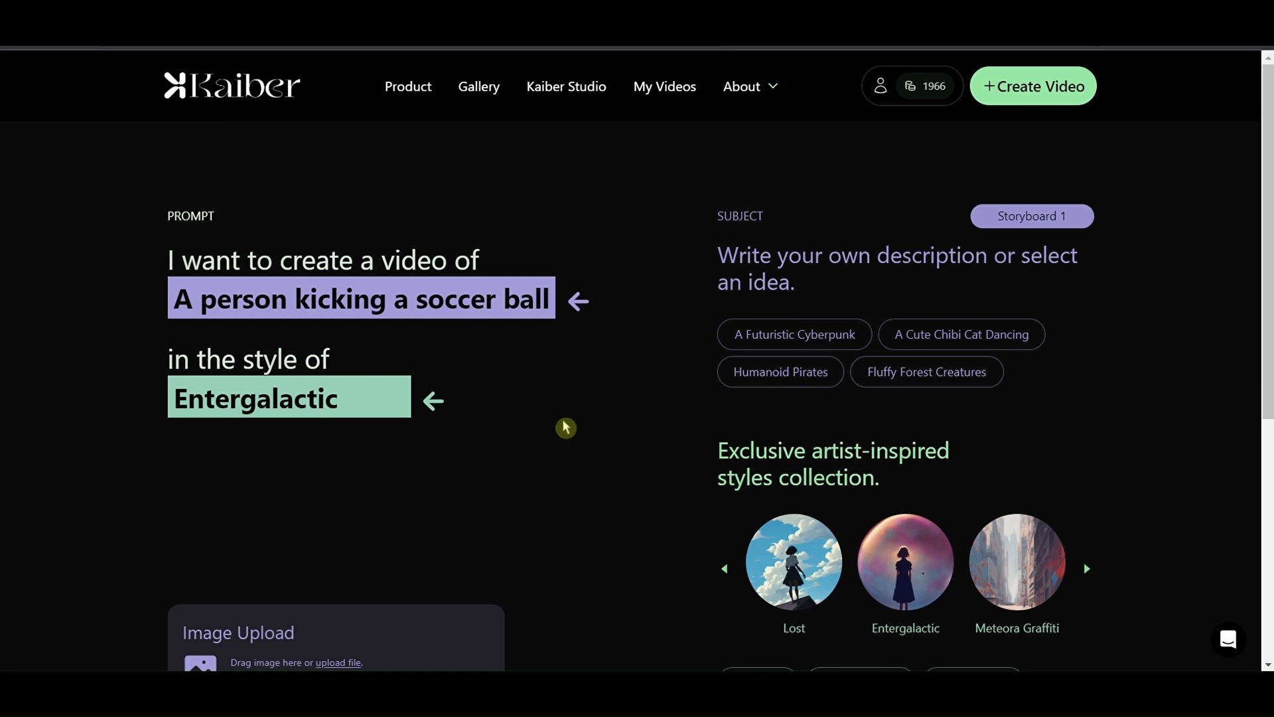
# - Return to Kaiber and open the video settings for the soccer ball prompt
pyautogui.scroll(-3, 566, 426)
pyautogui.scroll(-2, 668, 452)
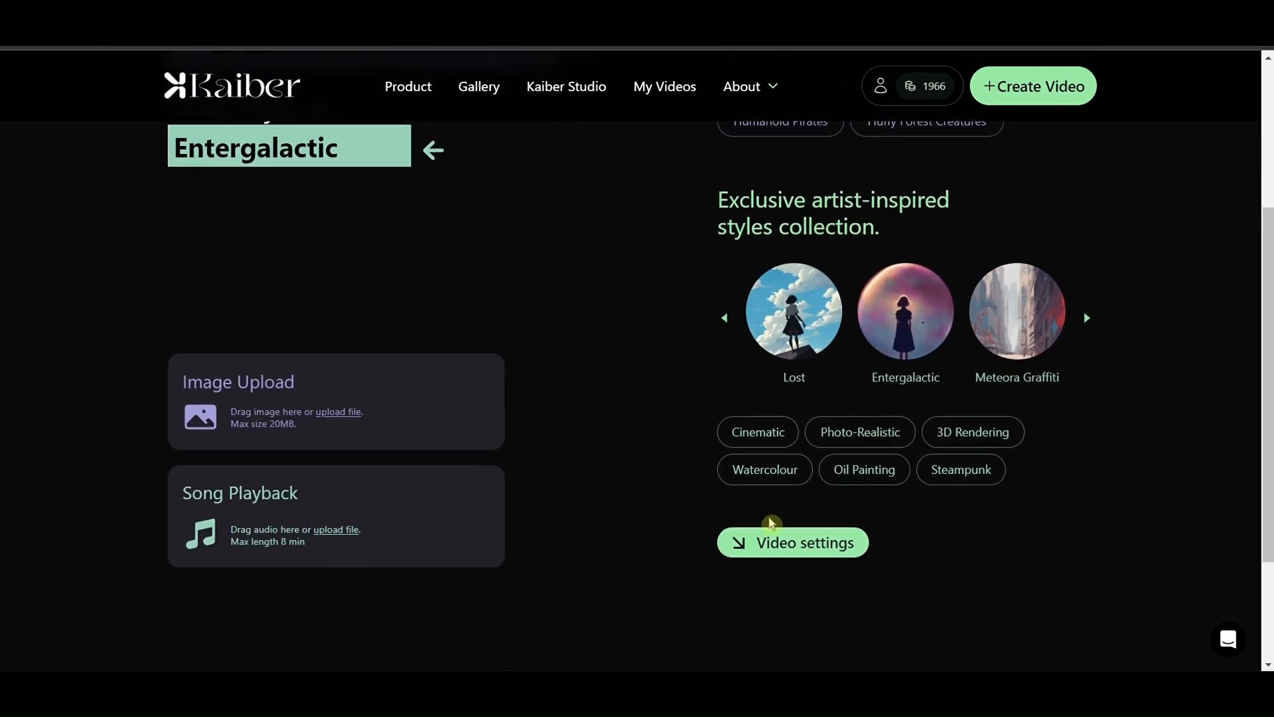
pyautogui.click(788, 549)
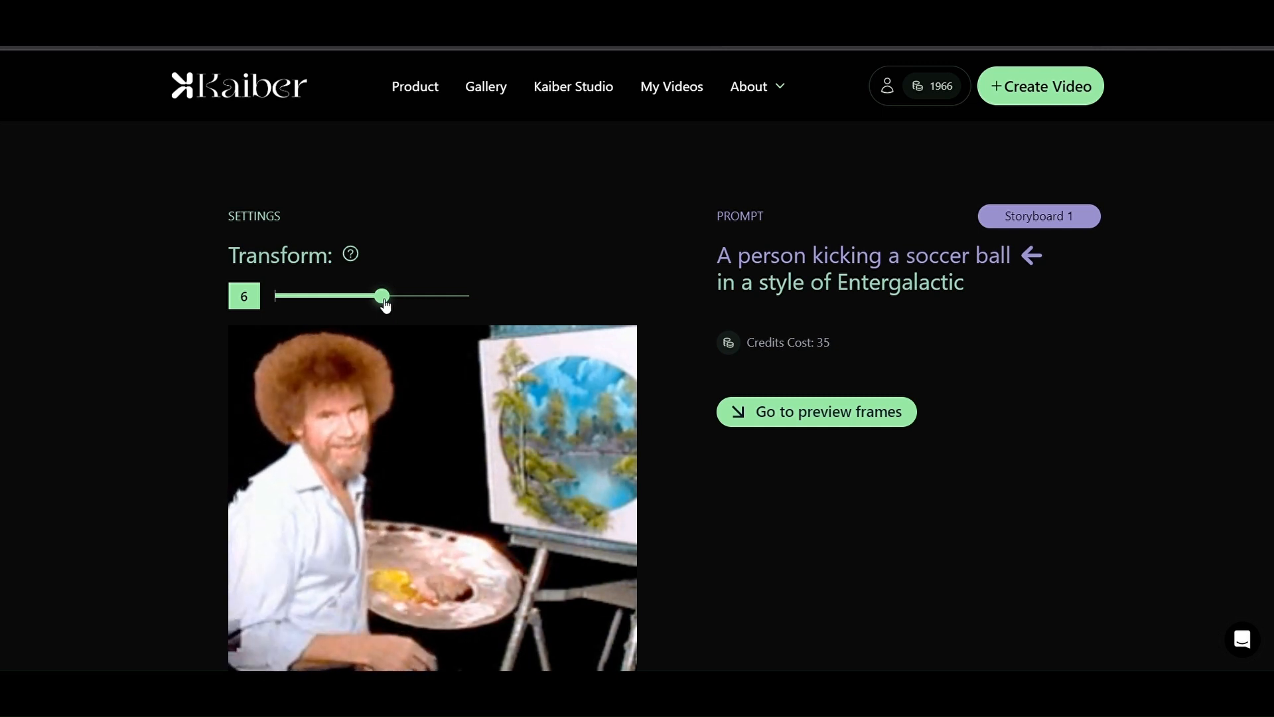
# - Try Transform strengths of 1, 3, 6 and 7 for the video
pyautogui.moveTo(385, 304); pyautogui.dragTo(281, 299)
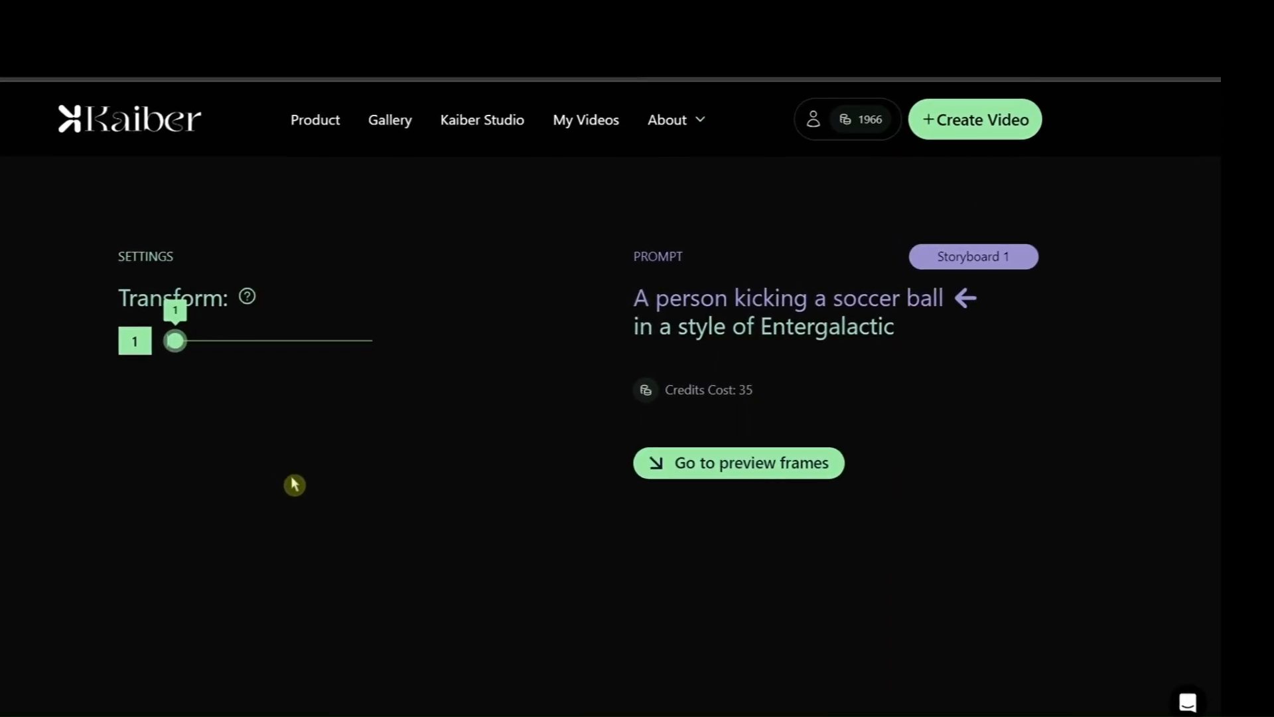
pyautogui.moveTo(170, 340); pyautogui.dragTo(211, 341)
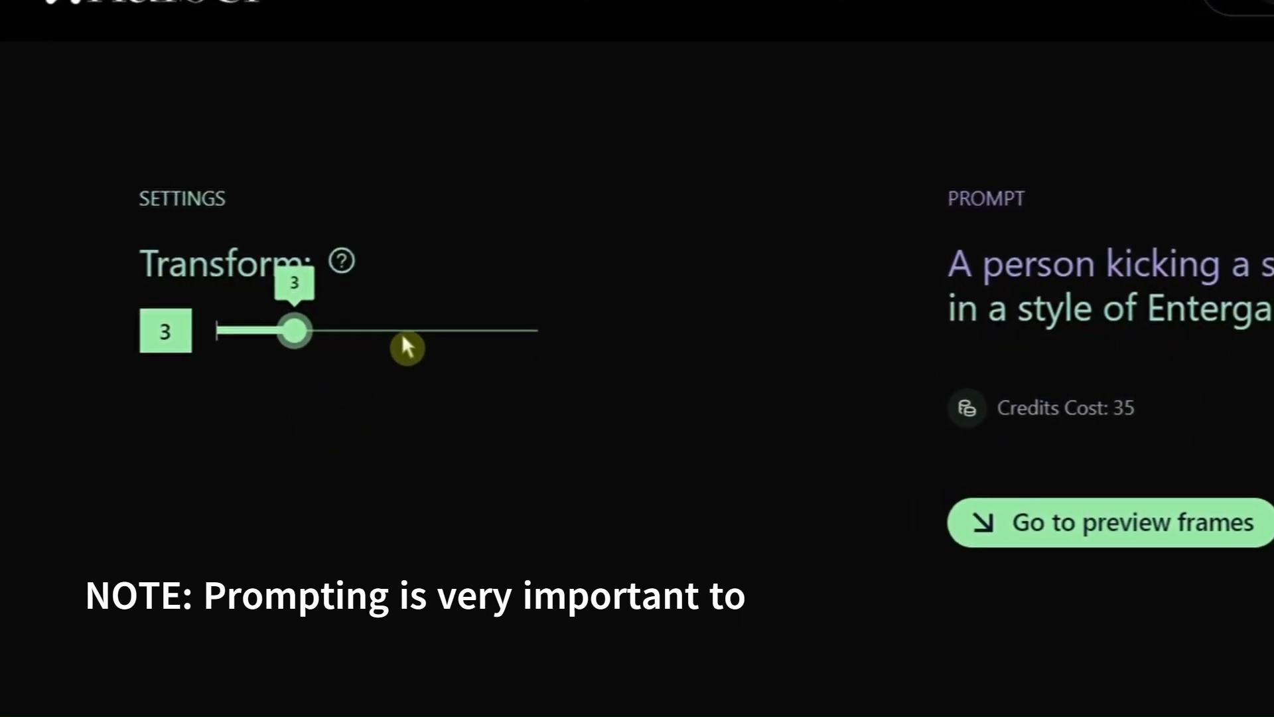
pyautogui.moveTo(388, 348); pyautogui.dragTo(431, 349)
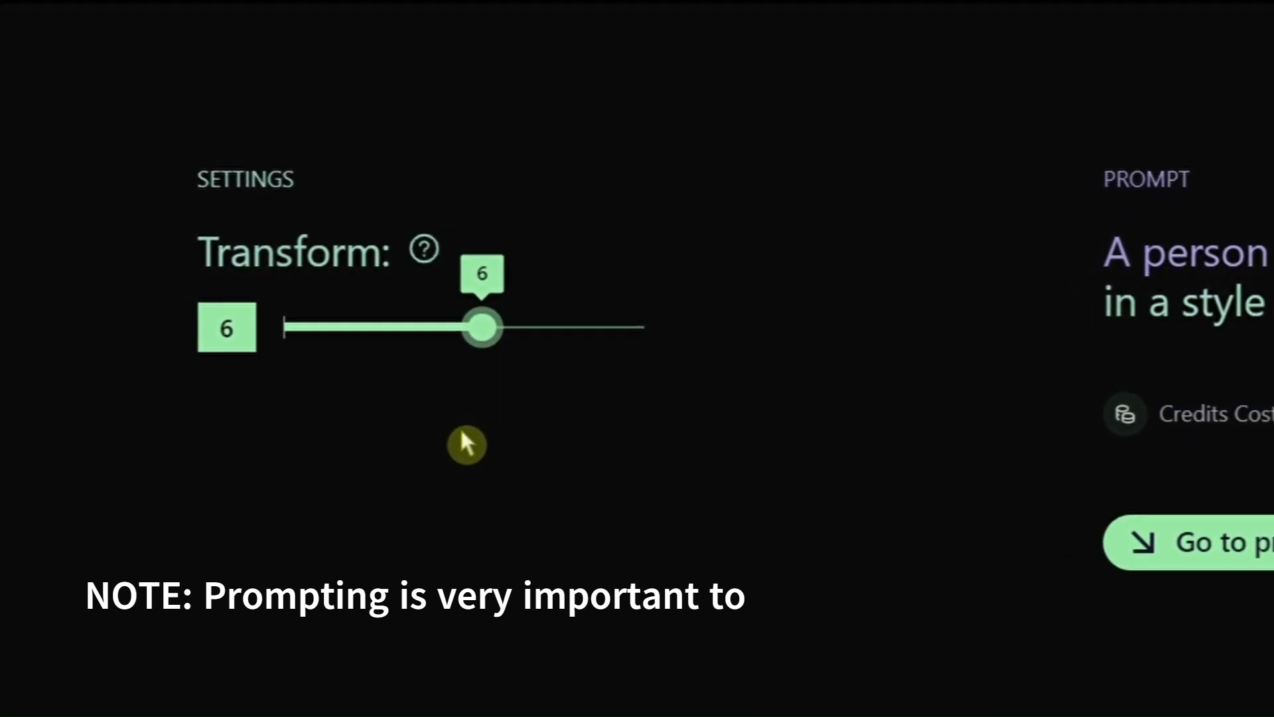
pyautogui.moveTo(418, 257)
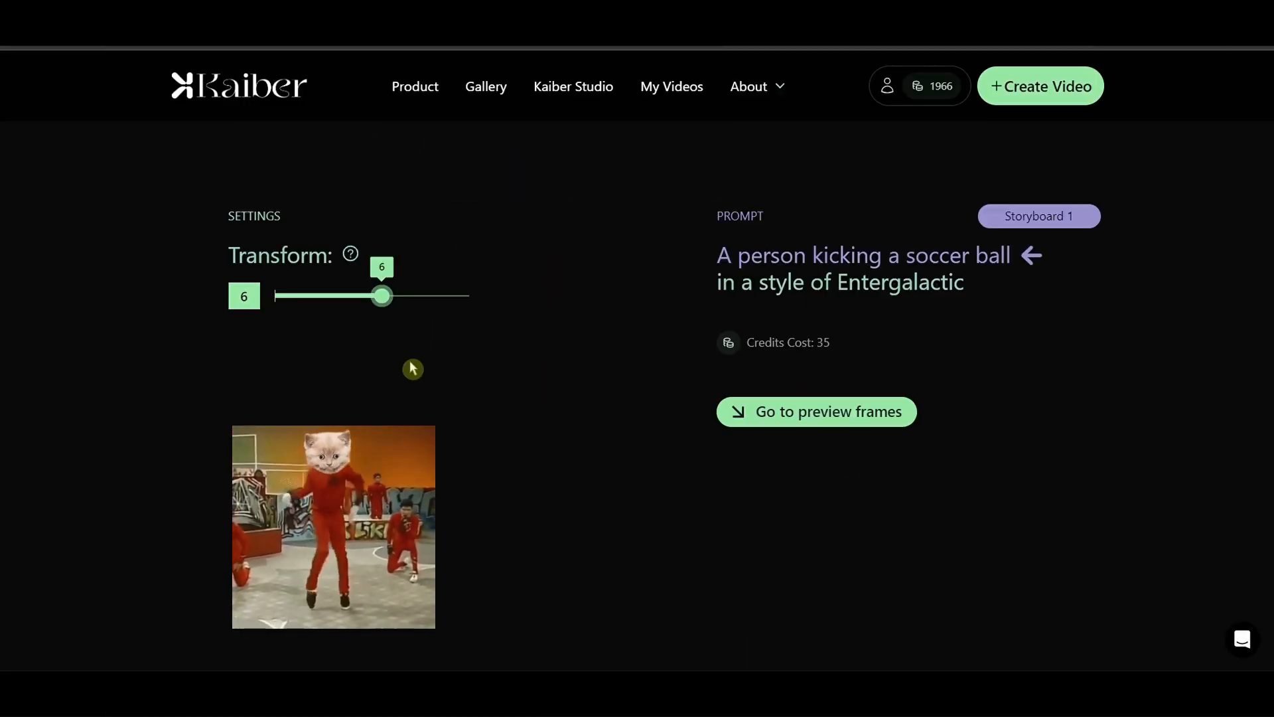
pyautogui.moveTo(387, 304); pyautogui.dragTo(396, 306)
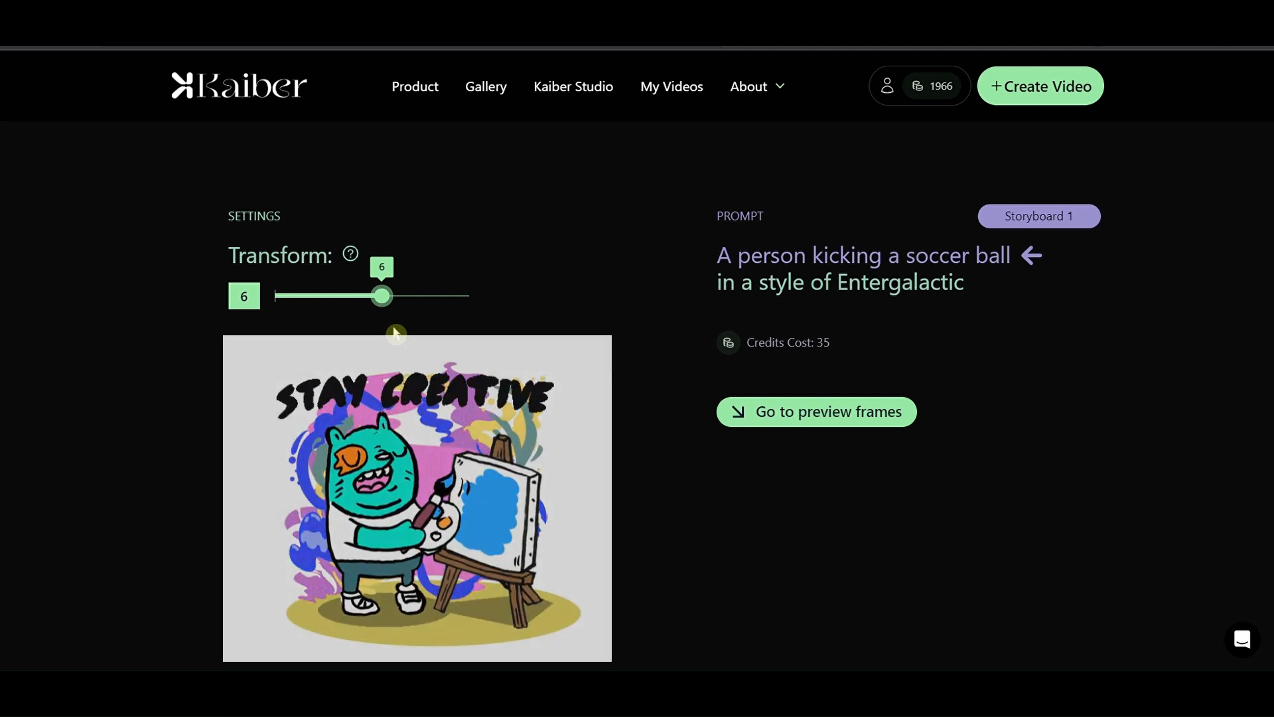
pyautogui.moveTo(400, 308); pyautogui.dragTo(402, 302)
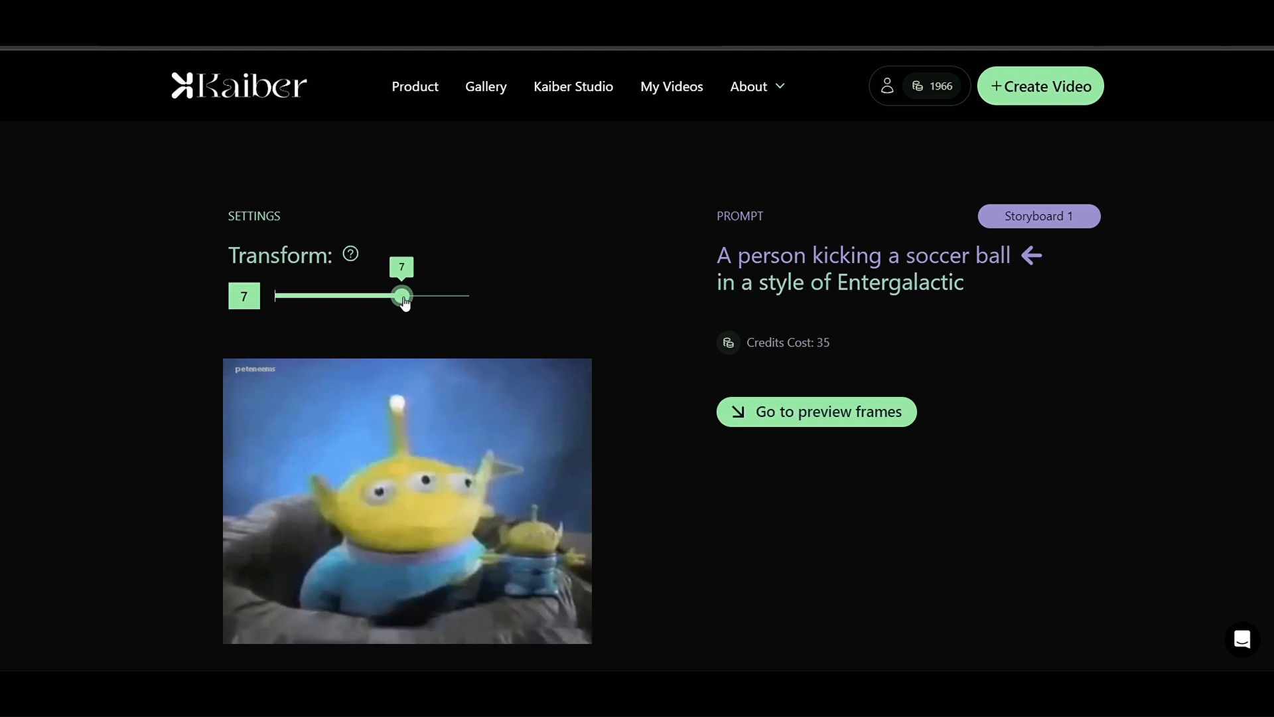
# - Set the Transform strength to 1 and generate the preview frames
pyautogui.moveTo(402, 296); pyautogui.dragTo(202, 342)
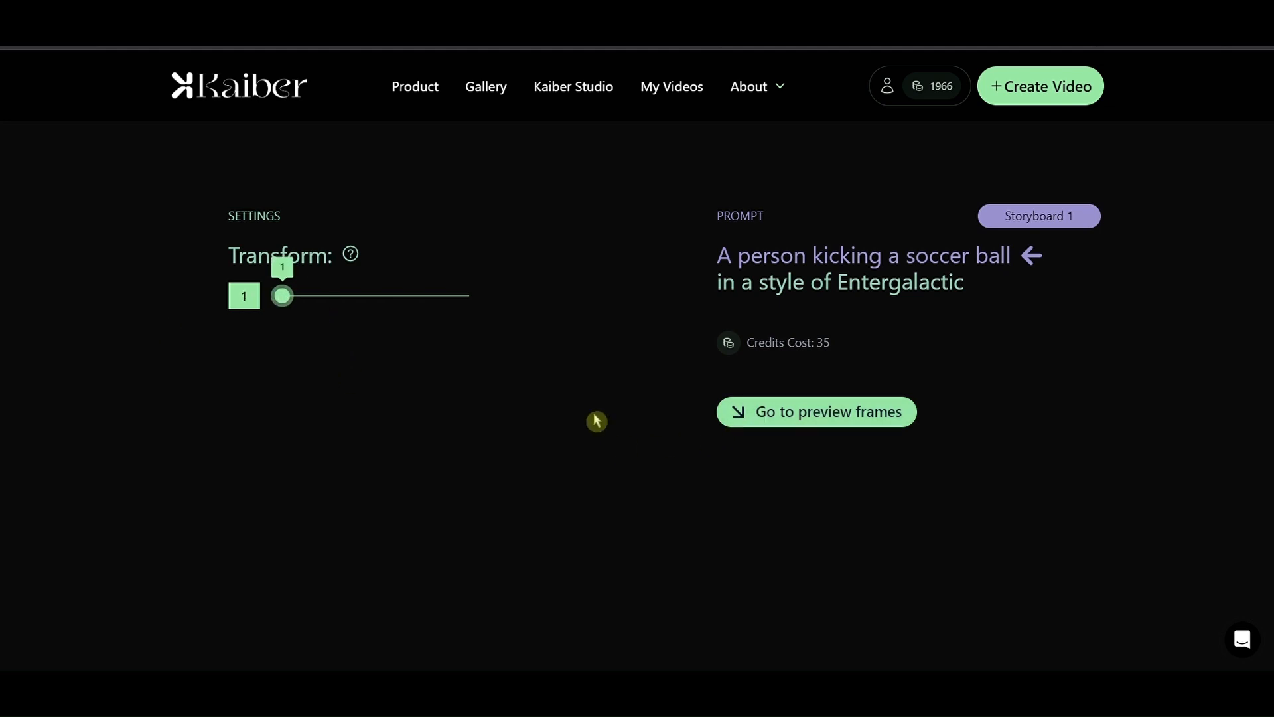
pyautogui.click(738, 412)
pyautogui.scroll(-3, 524, 333)
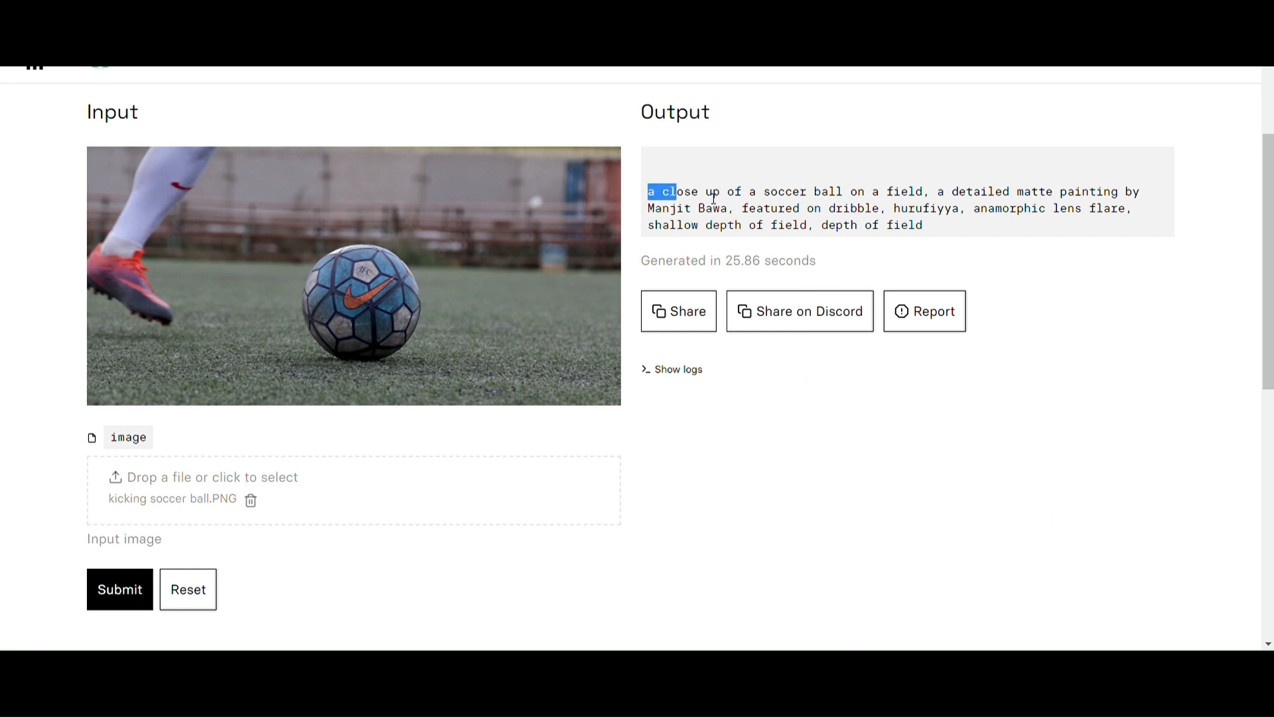
# - Switch to Replicate and examine the text prompt generated for the soccer ball image
pyautogui.moveTo(714, 198); pyautogui.dragTo(1009, 239)
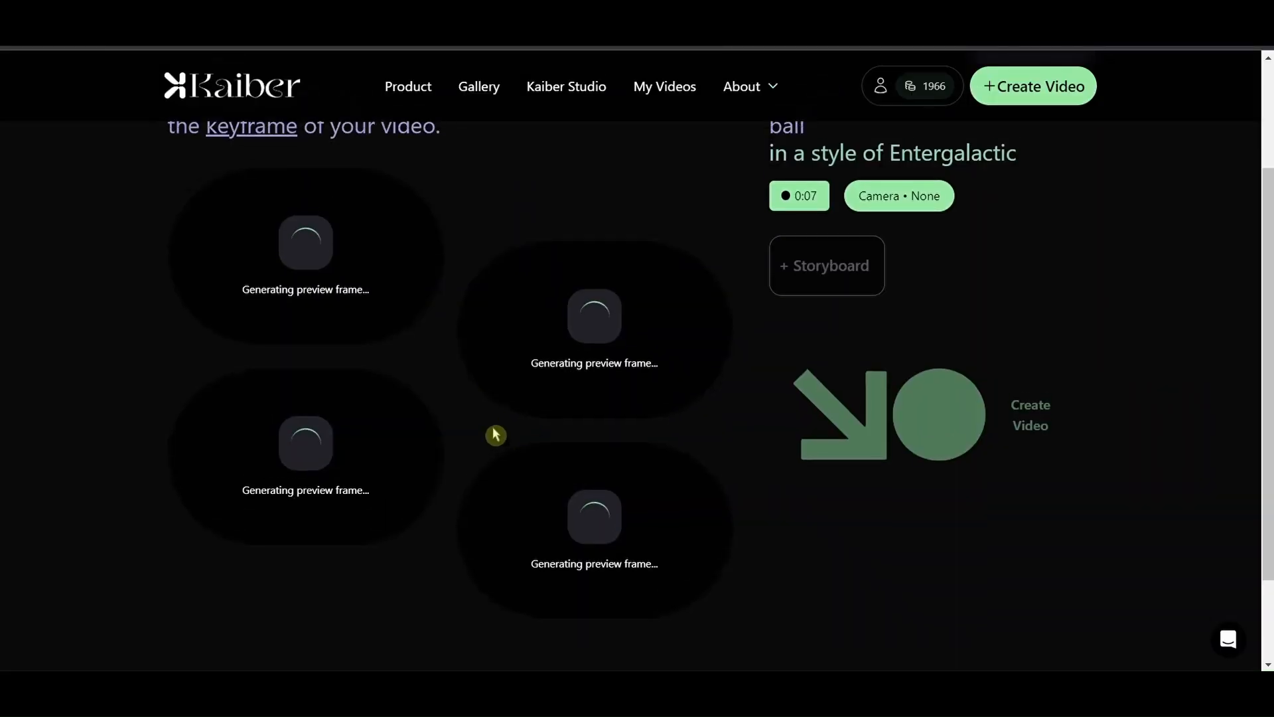
# - Compare the four preview frames by selecting each in turn, finishing with the first one as the keyframe
pyautogui.scroll(1, 496, 435)
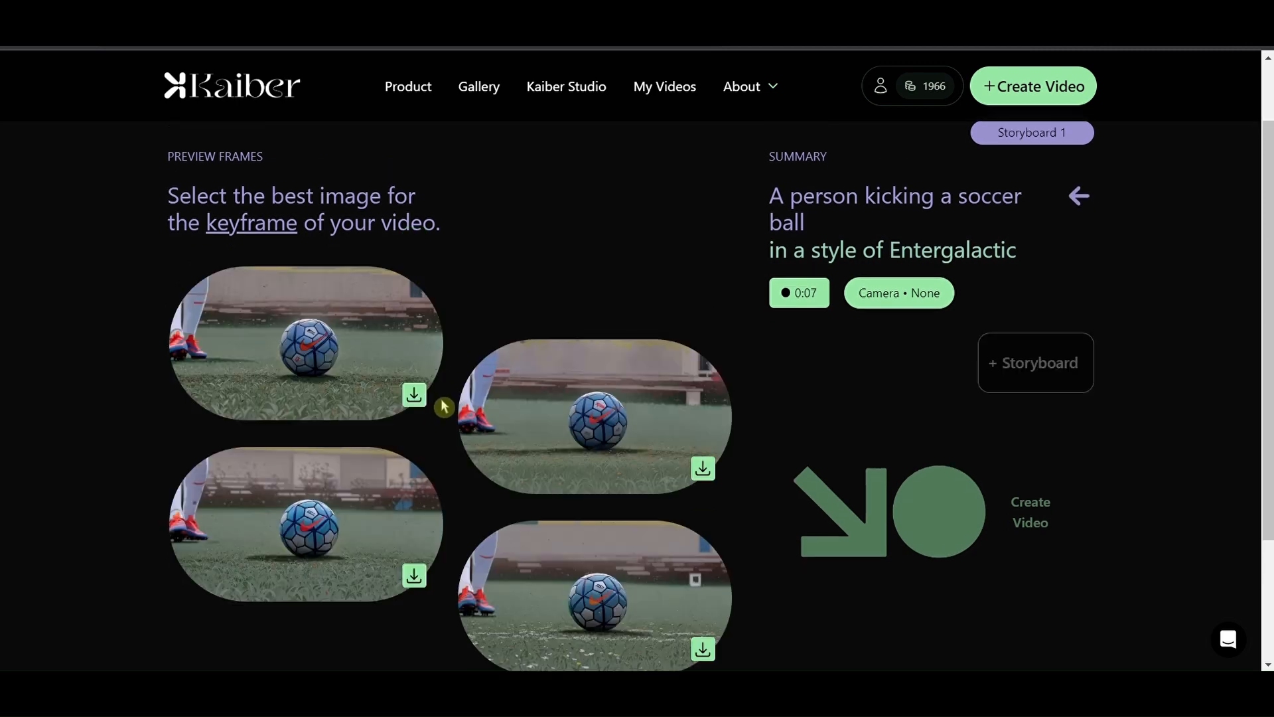
pyautogui.click(325, 325)
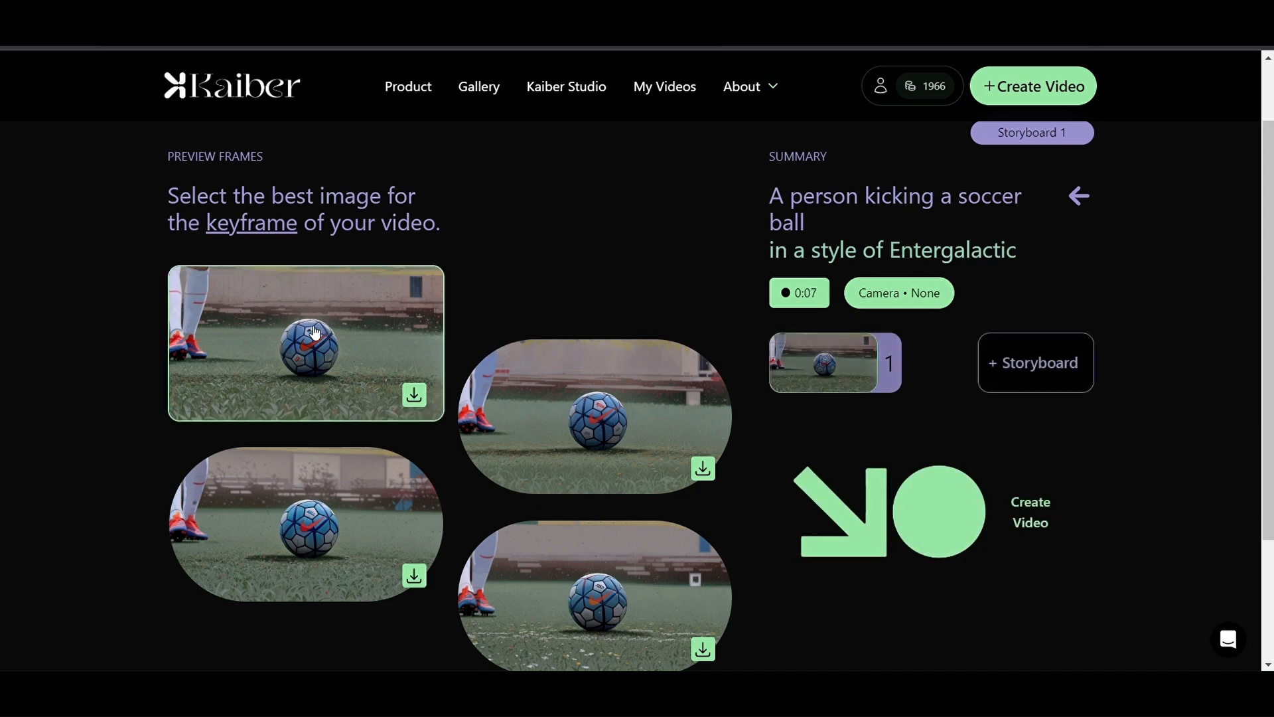
pyautogui.scroll(-1, 314, 323)
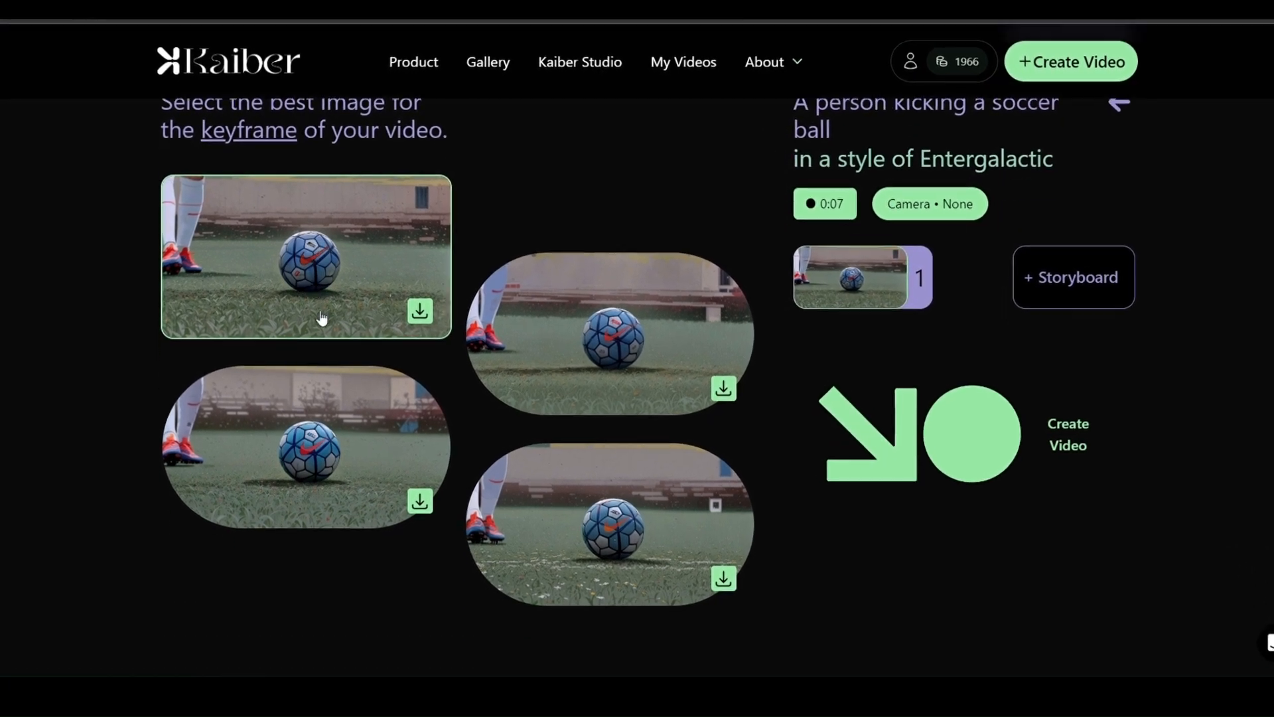
pyautogui.click(539, 392)
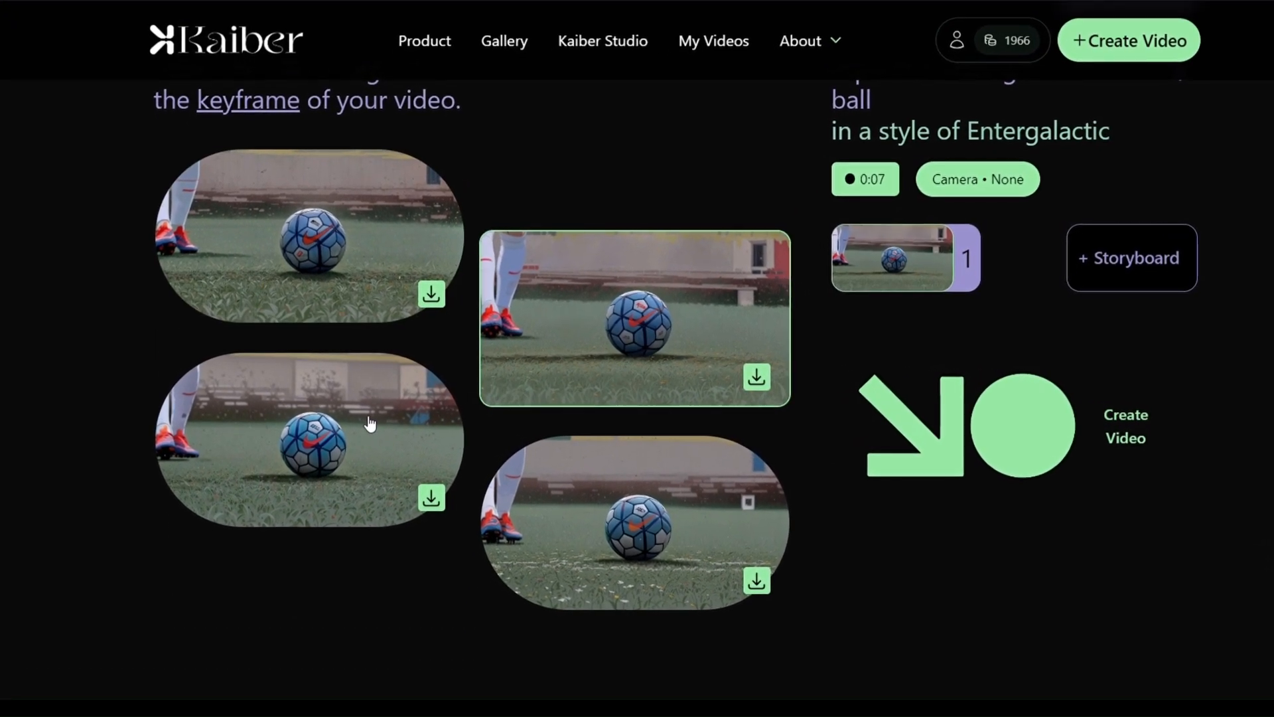
pyautogui.click(370, 424)
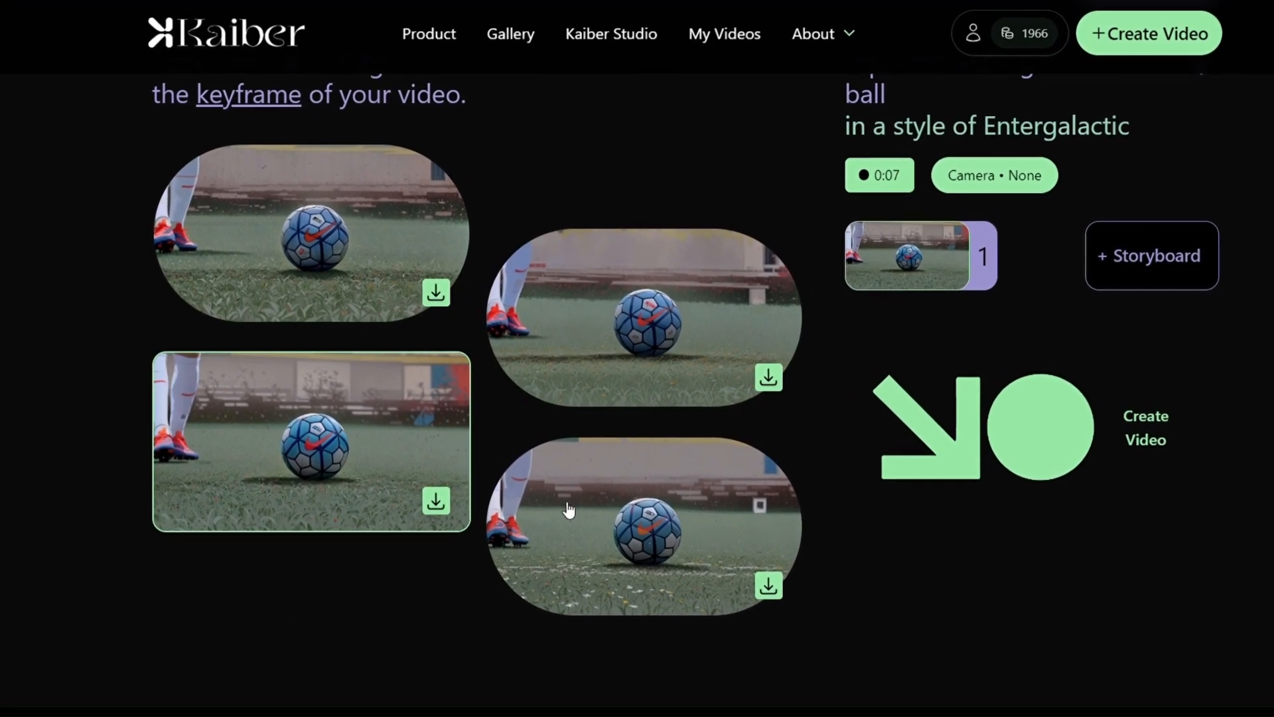
pyautogui.click(571, 514)
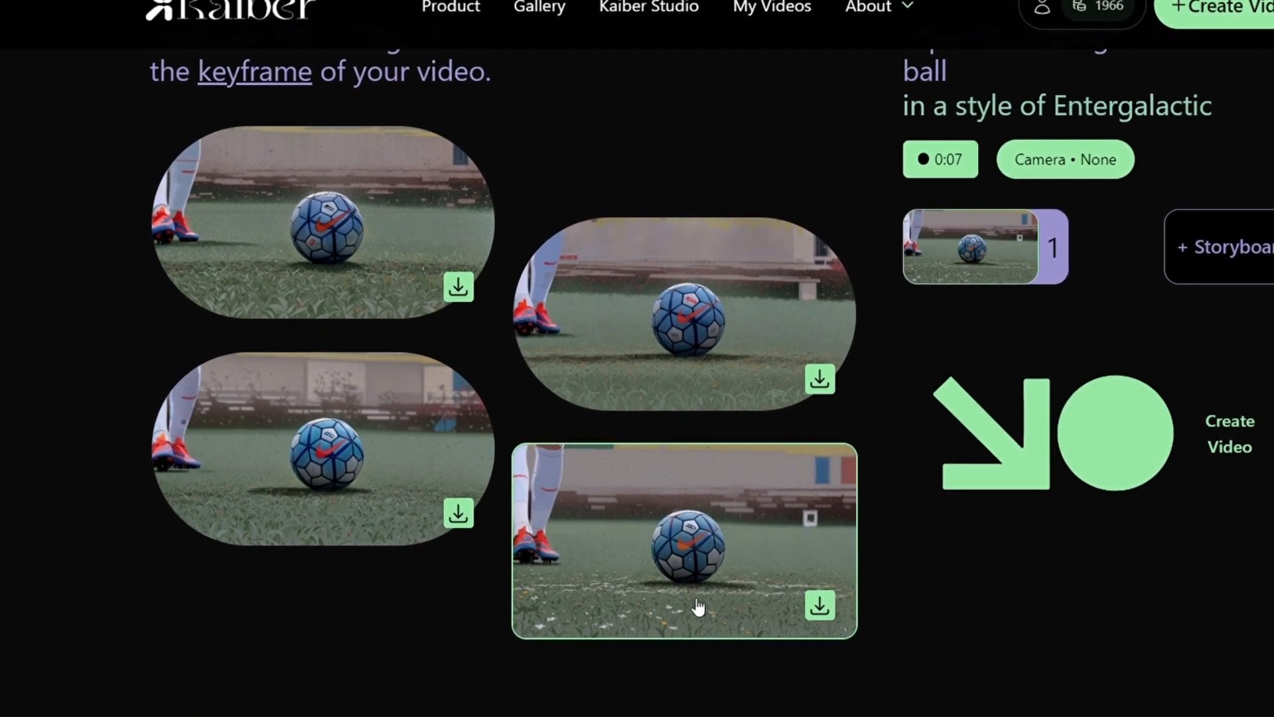
pyautogui.click(298, 410)
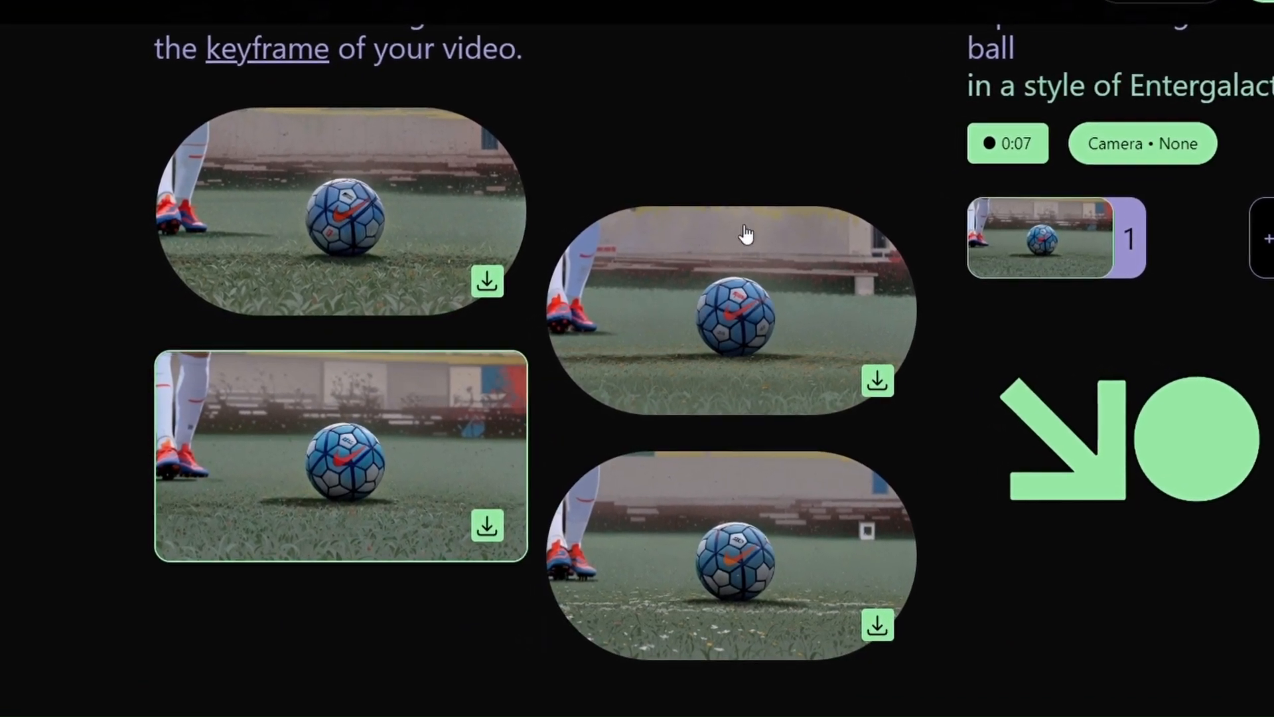
pyautogui.click(724, 375)
pyautogui.click(298, 211)
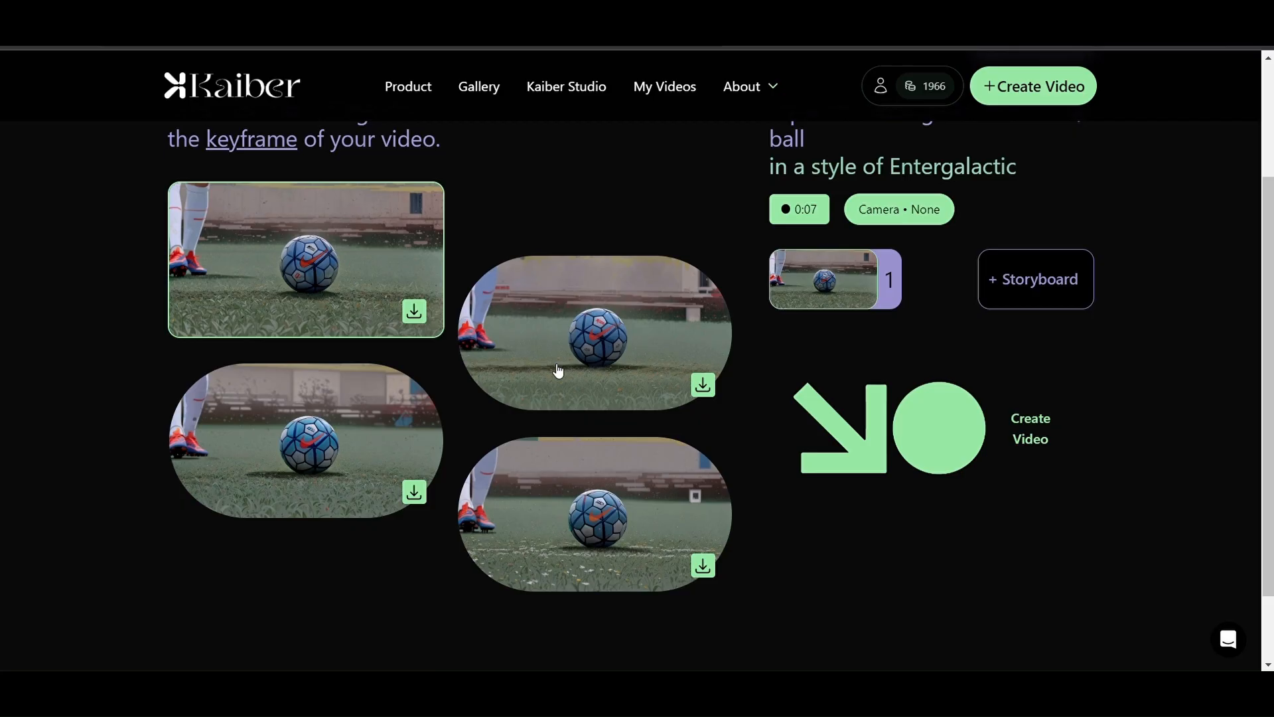
pyautogui.scroll(3, 559, 371)
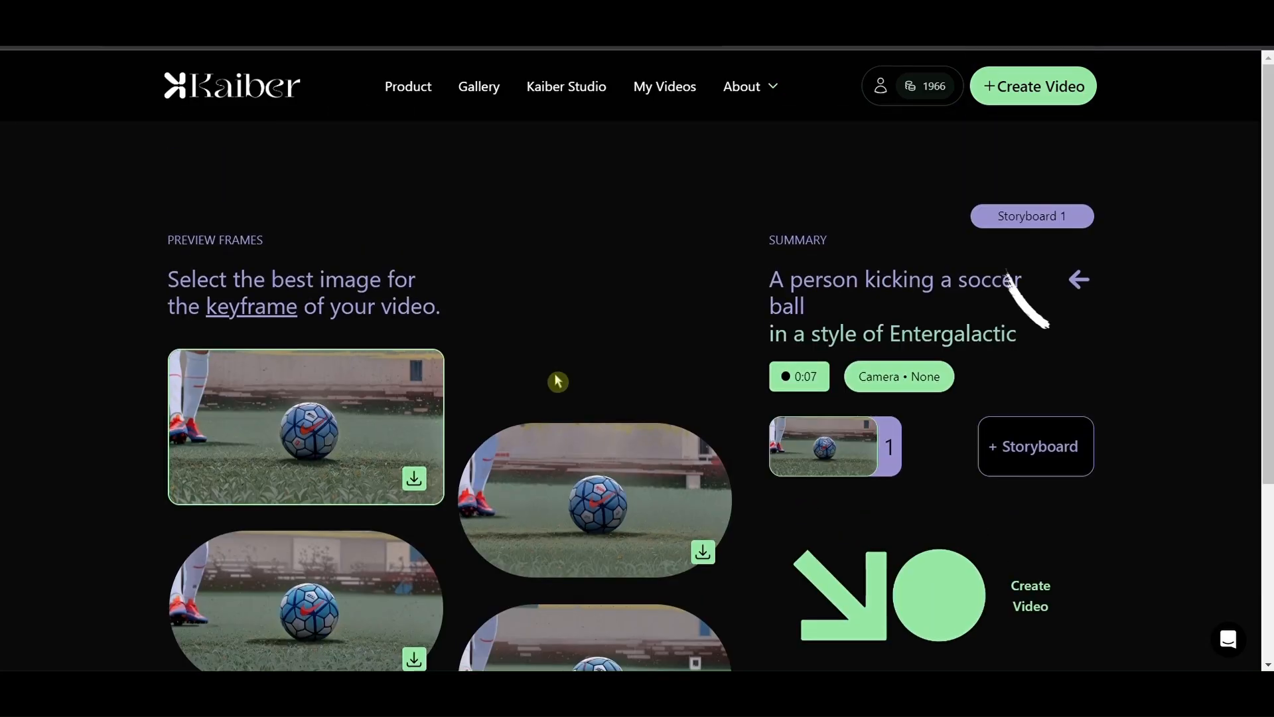
# - Go back to the prompt's video settings, set the Transform strength to 3 and generate a new set of preview frames
pyautogui.click(1089, 286)
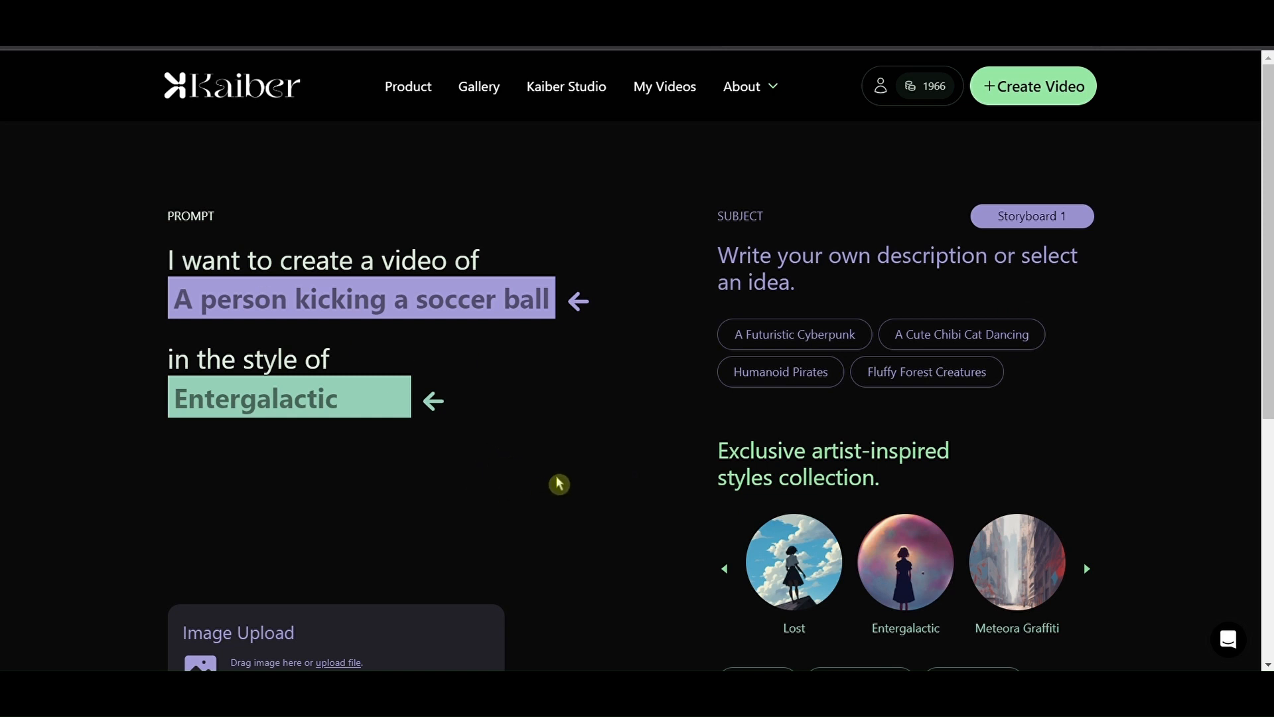
pyautogui.scroll(-3, 591, 474)
pyautogui.scroll(-1, 704, 571)
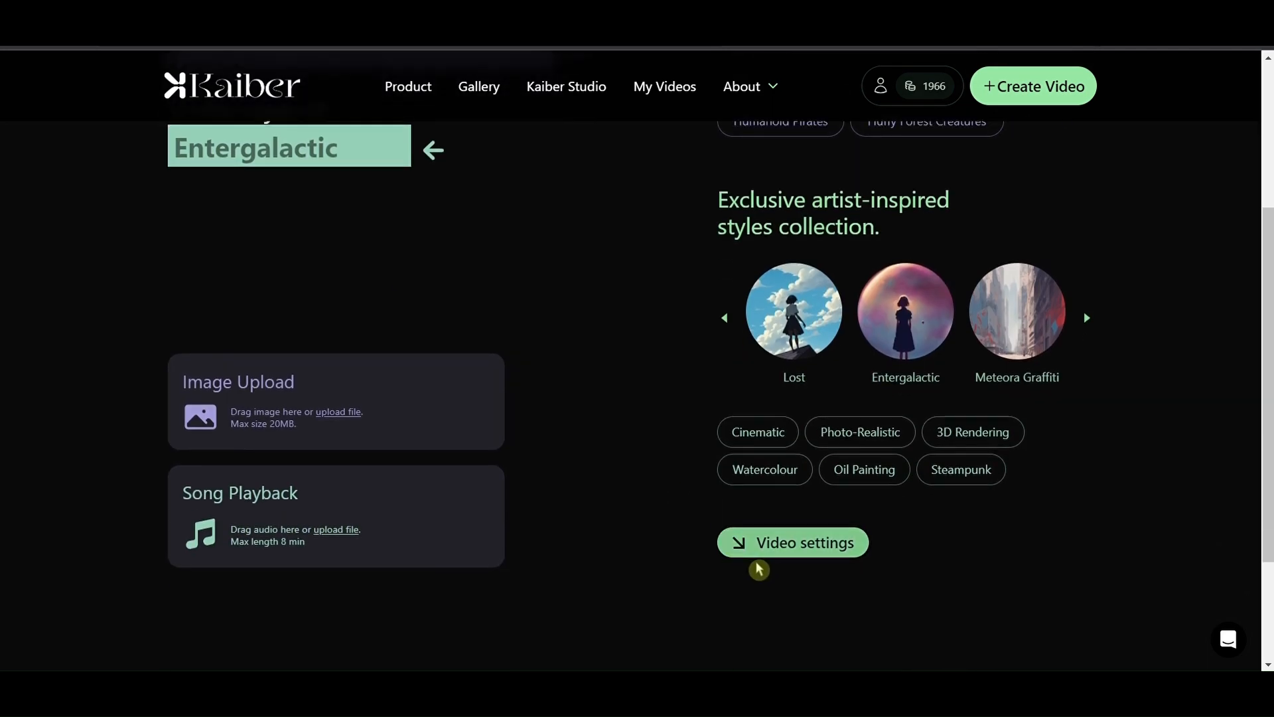
pyautogui.click(770, 552)
pyautogui.moveTo(285, 305); pyautogui.dragTo(317, 306)
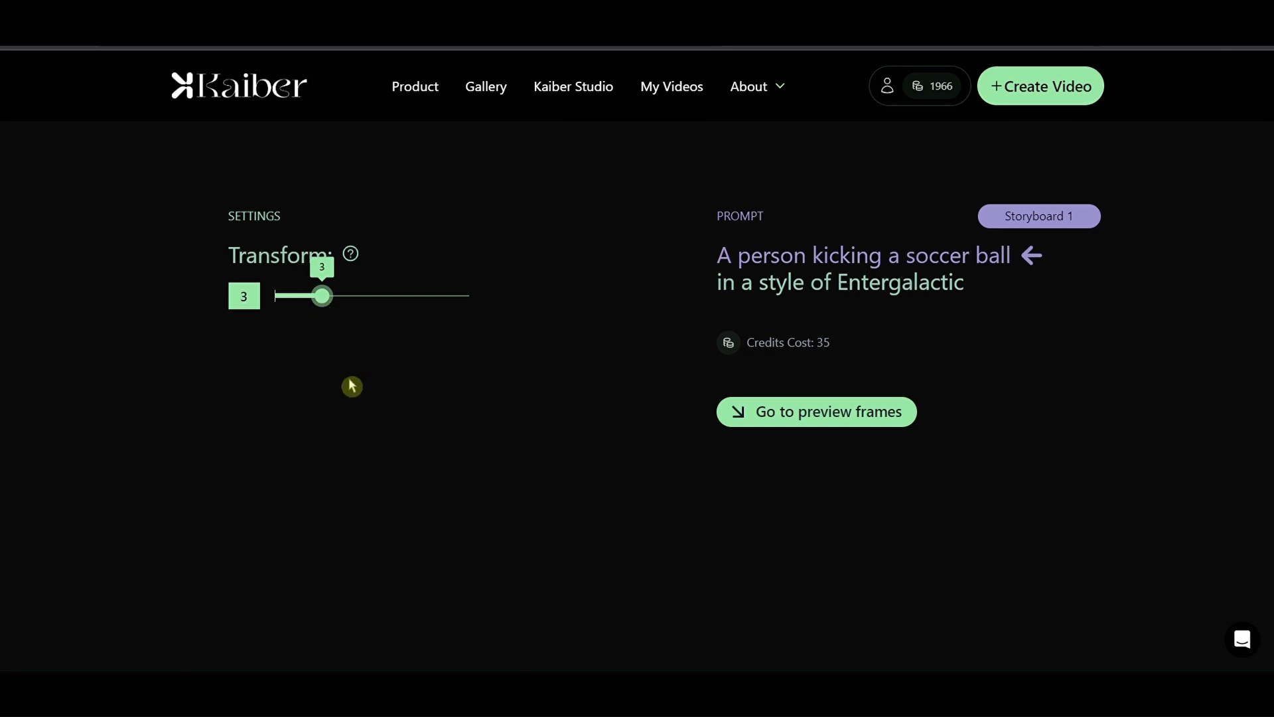
pyautogui.click(736, 410)
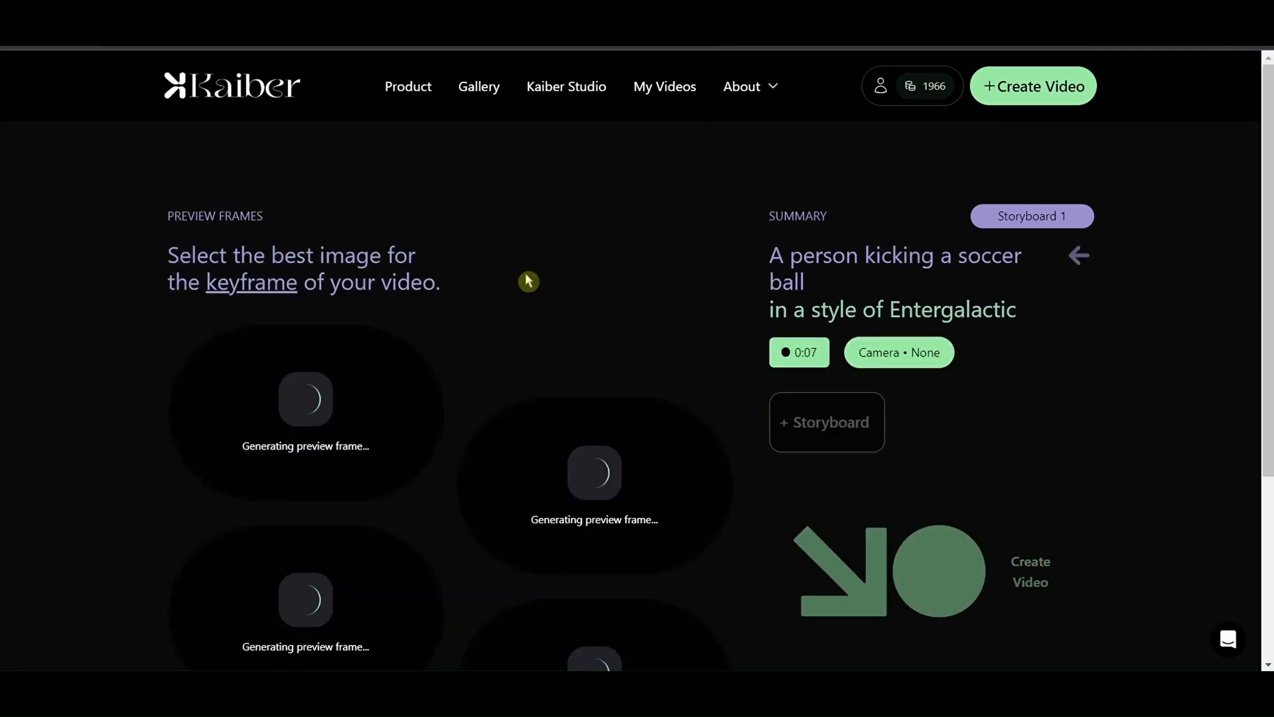
# - Try the first and fourth of the more strongly transformed preview frames as the keyframe
pyautogui.scroll(-1, 525, 273)
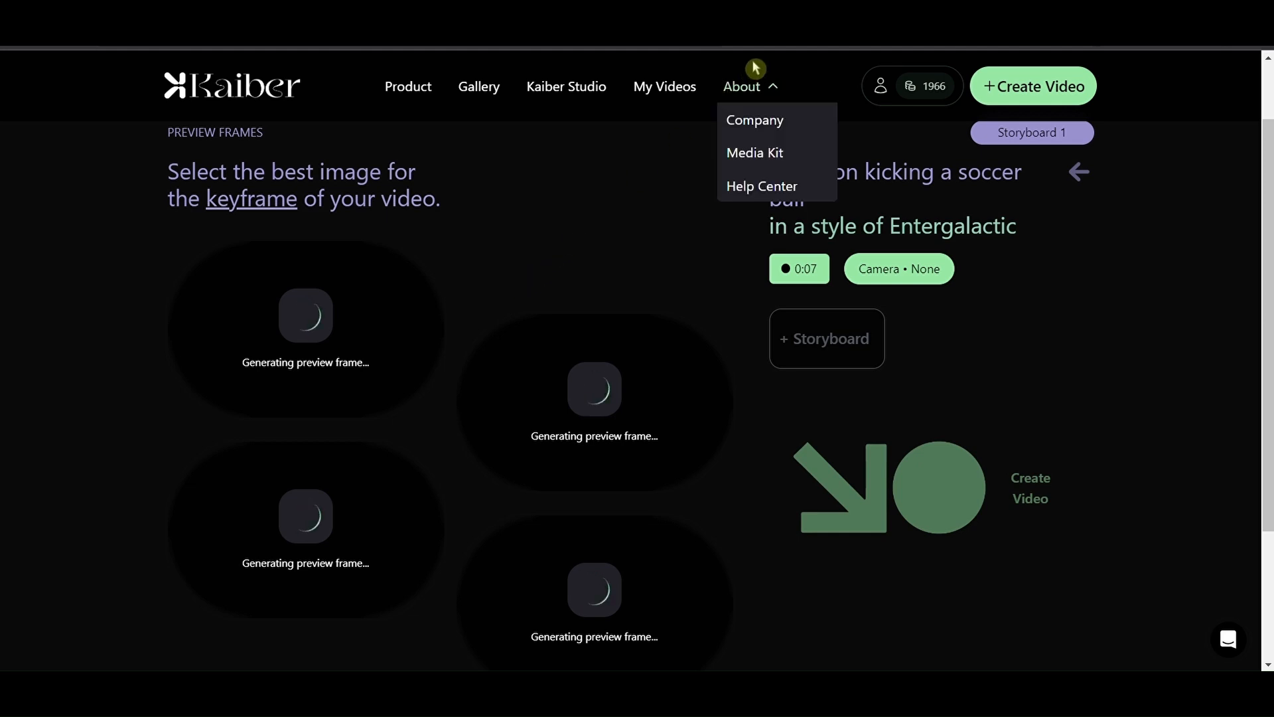
pyautogui.scroll(-1, 754, 63)
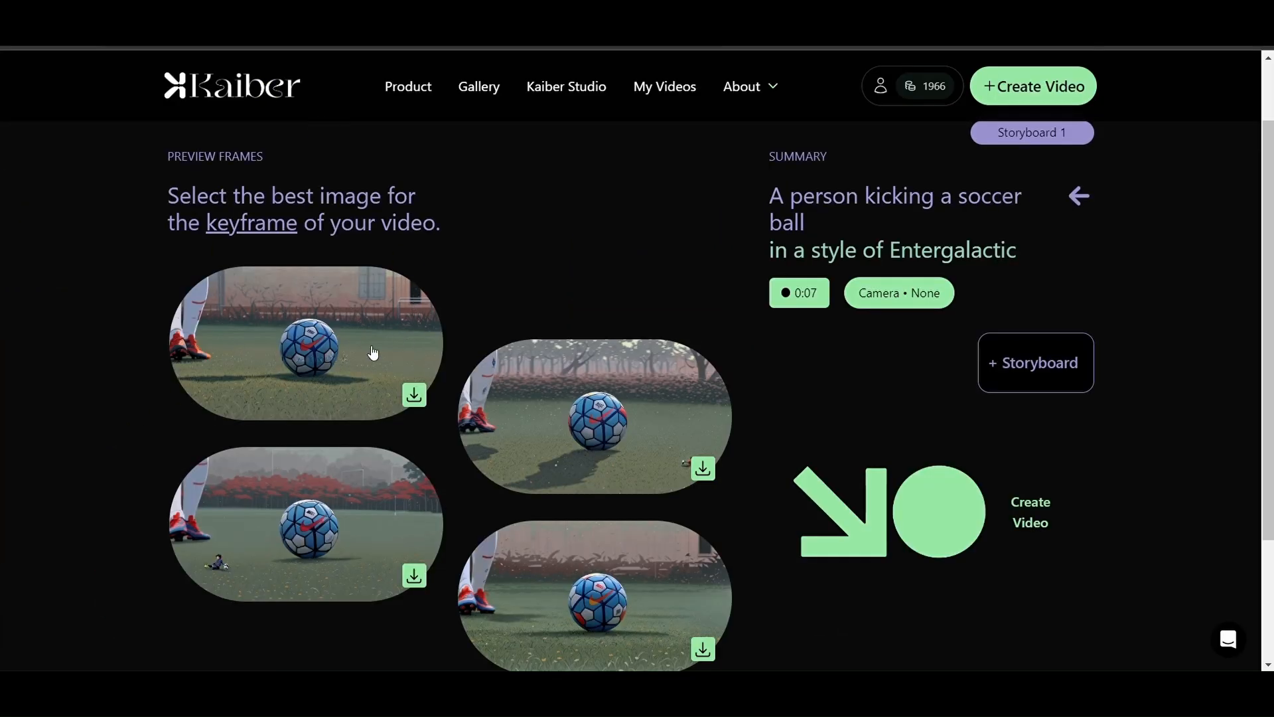
pyautogui.click(228, 372)
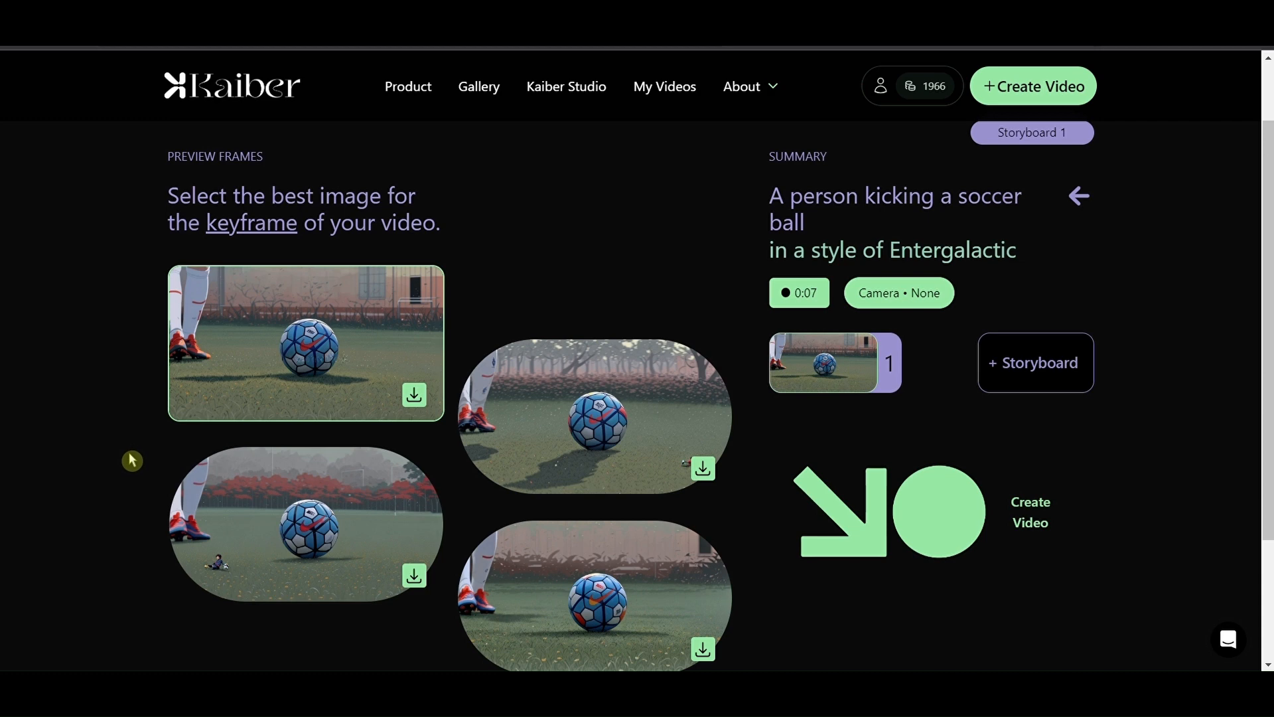
pyautogui.scroll(-1, 132, 461)
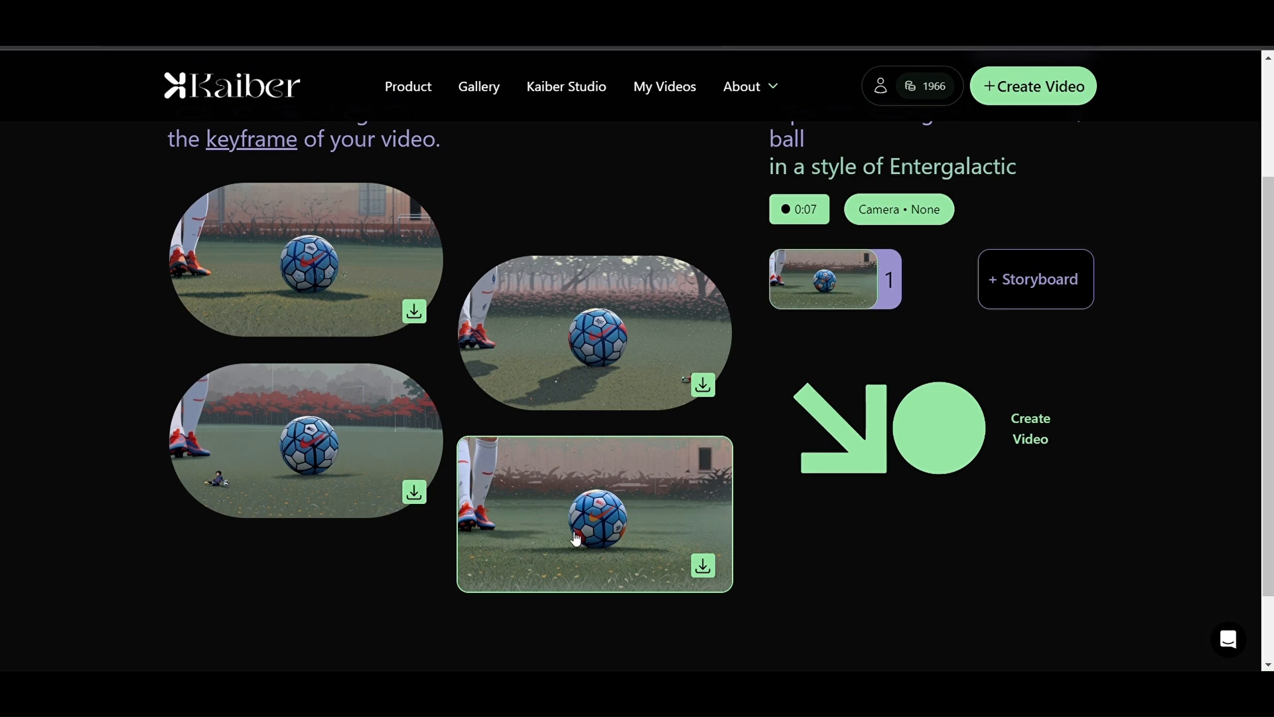
pyautogui.scroll(2, 576, 539)
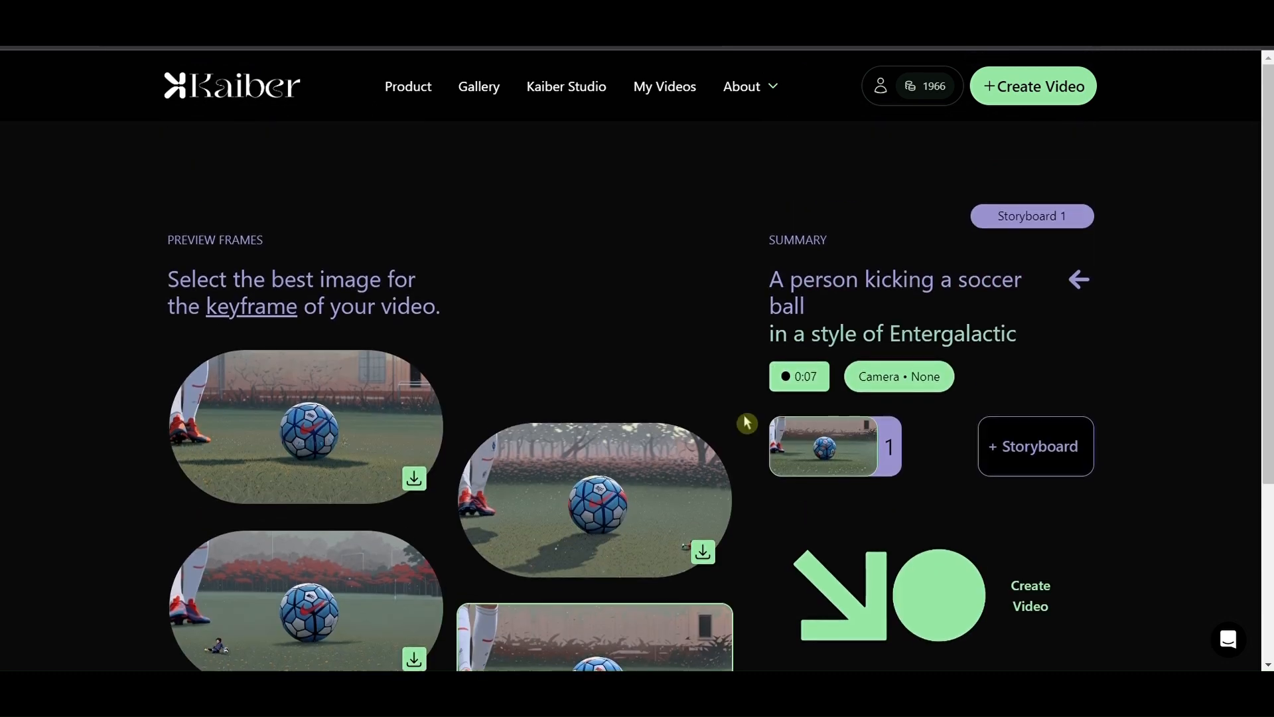
# - Reopen the video settings from the prompt, adjust the Transform strength slightly and regenerate the preview frames
pyautogui.click(1078, 276)
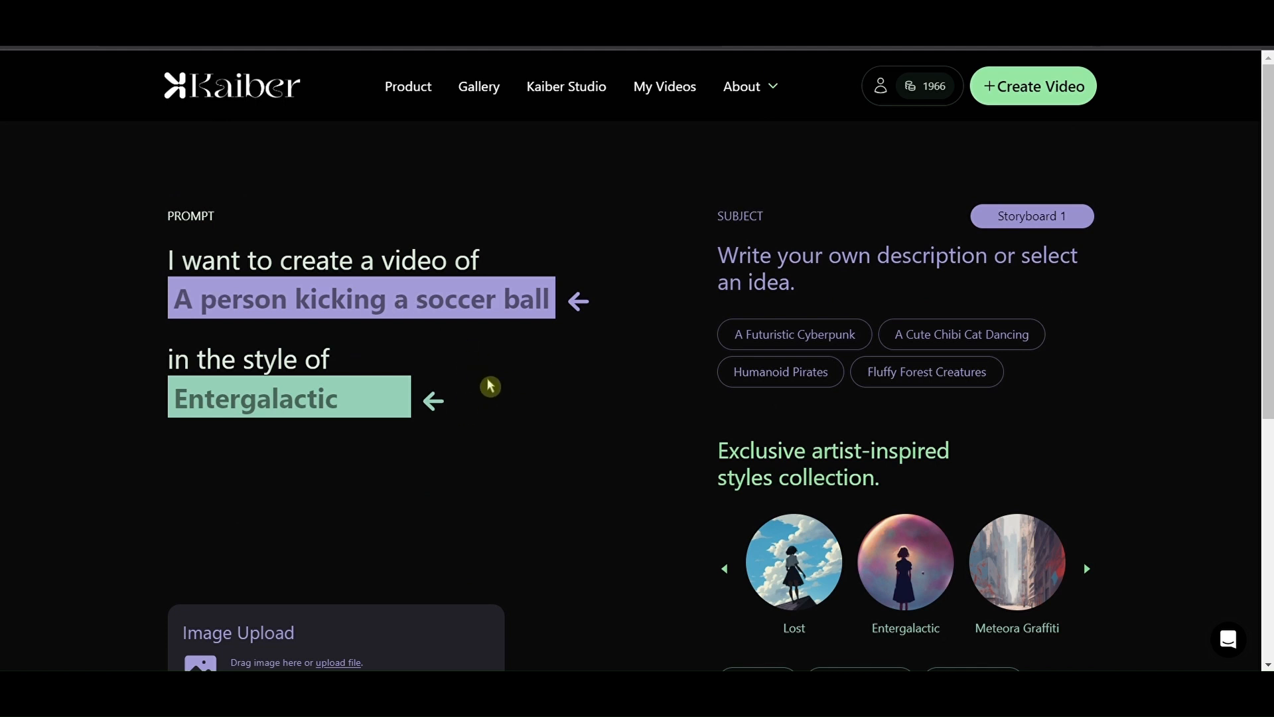
pyautogui.scroll(-3, 720, 521)
pyautogui.click(770, 626)
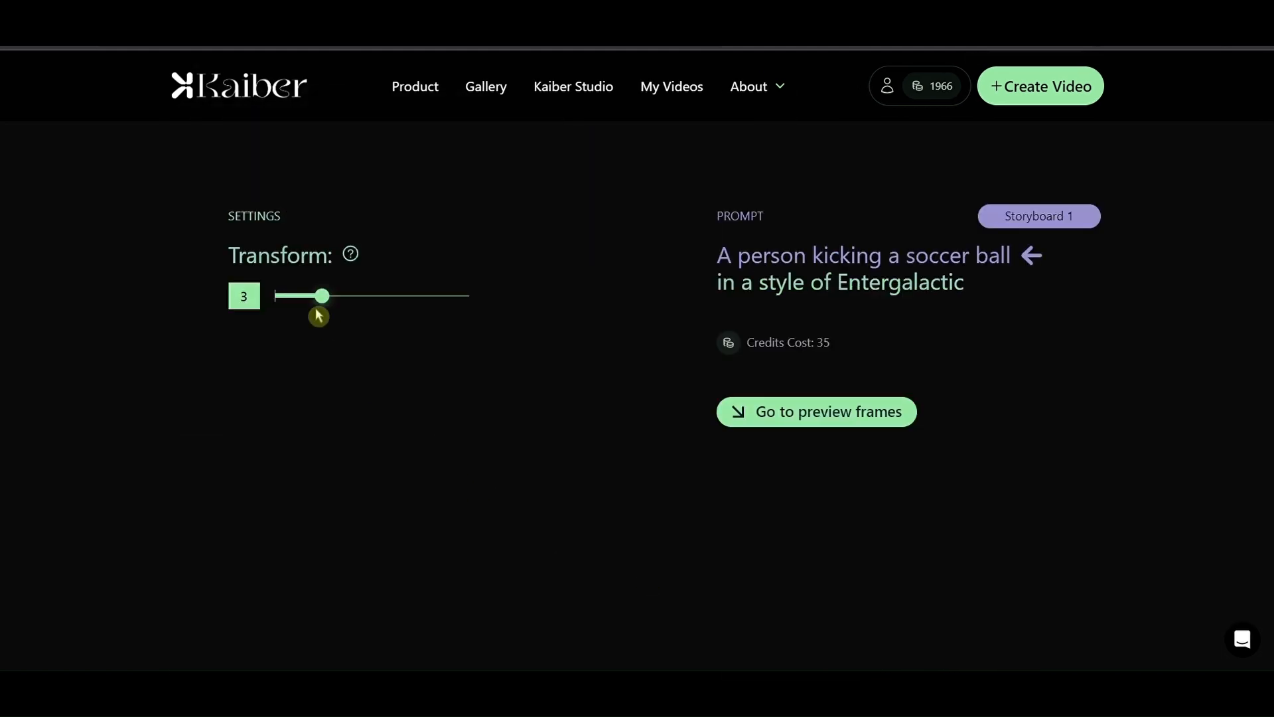
pyautogui.moveTo(321, 298); pyautogui.dragTo(313, 304)
pyautogui.click(760, 417)
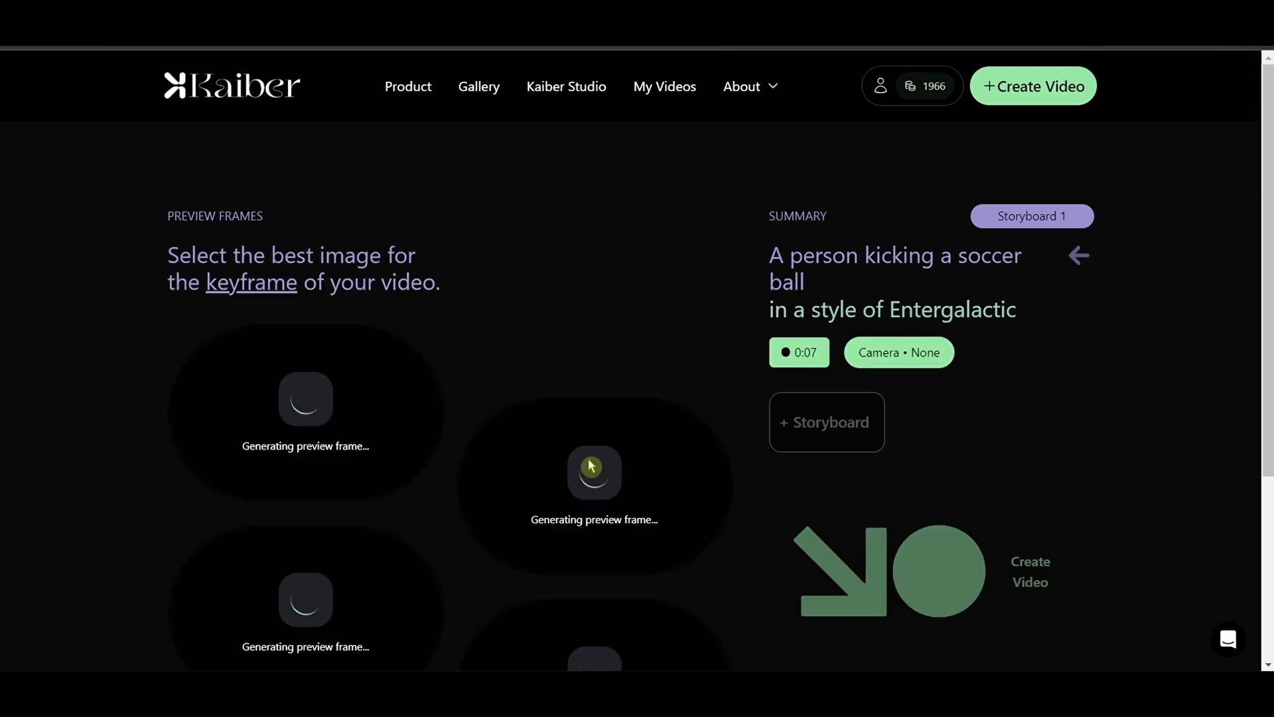
pyautogui.scroll(-2, 141, 475)
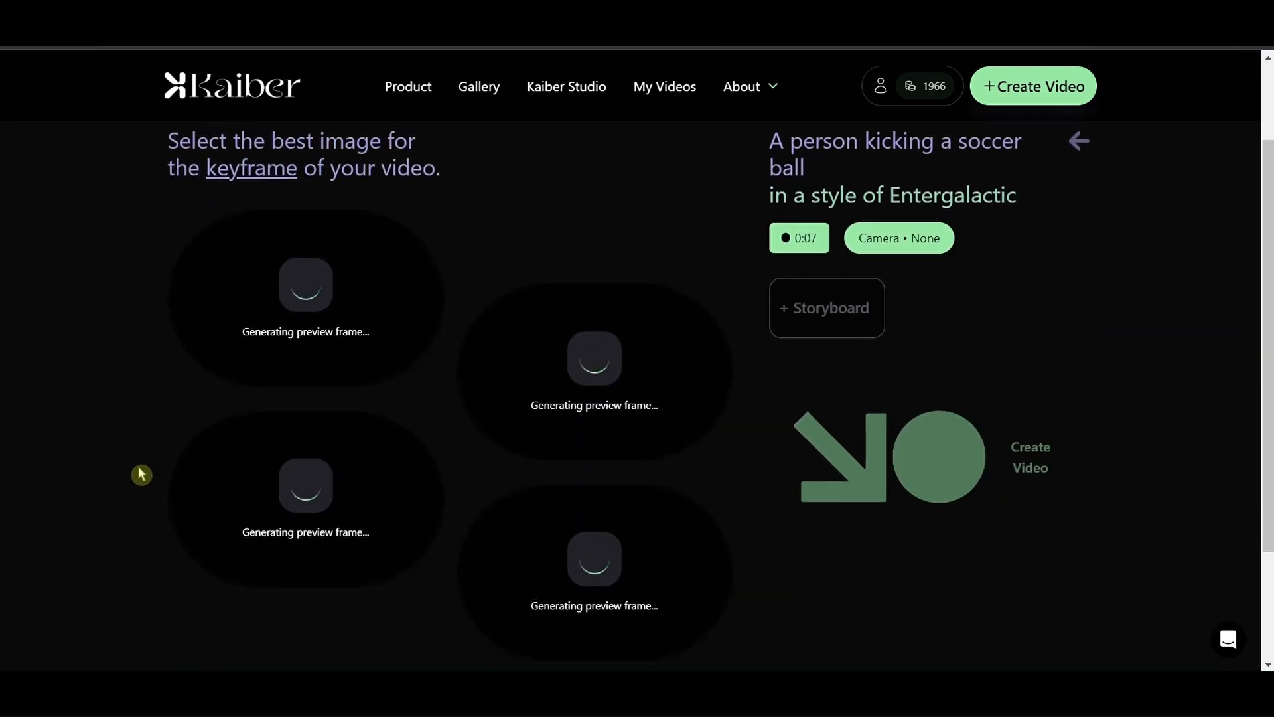
pyautogui.scroll(-1, 141, 475)
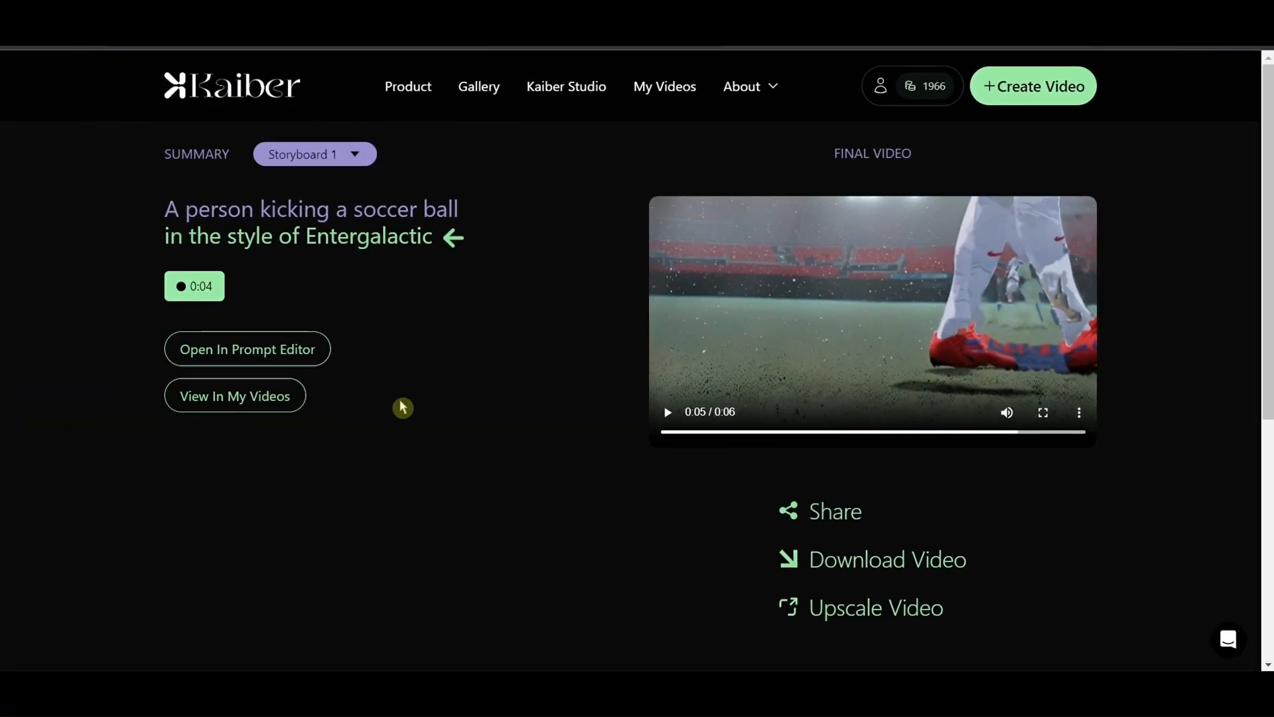
# - Review the playback of the finished Entergalactic soccer video on its summary page
pyautogui.click(366, 170)
pyautogui.click(444, 388)
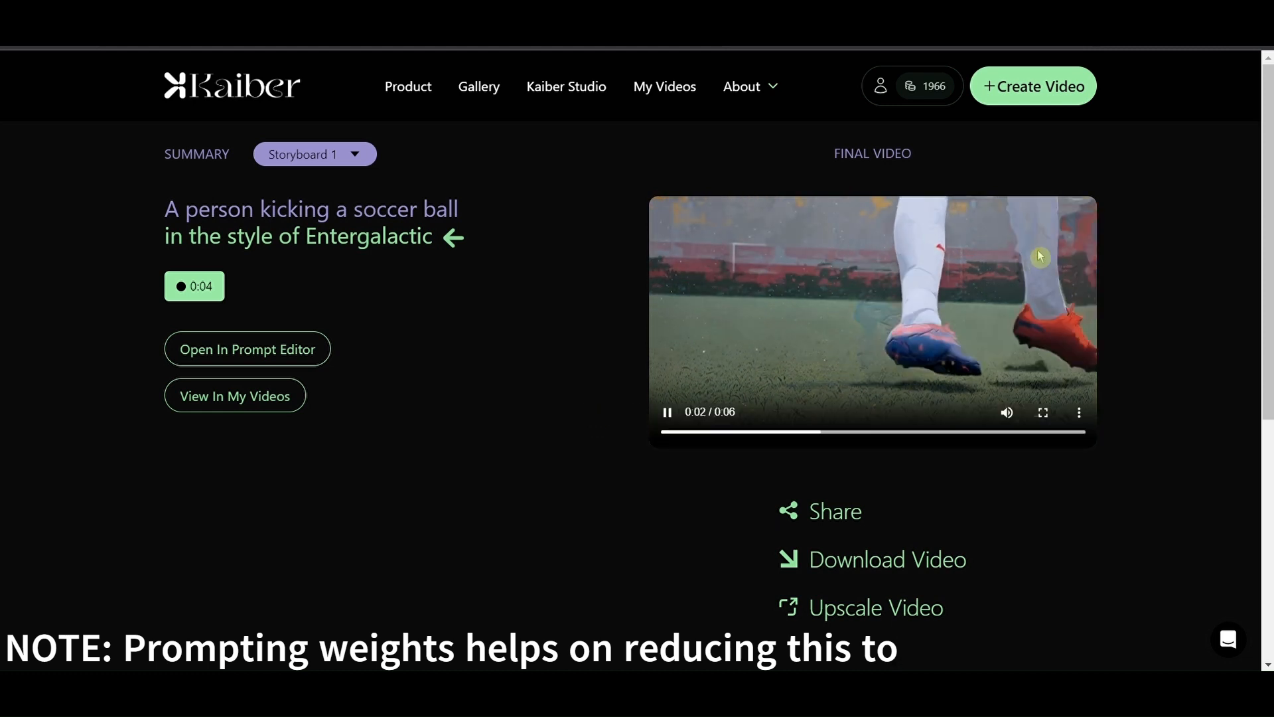
pyautogui.click(667, 413)
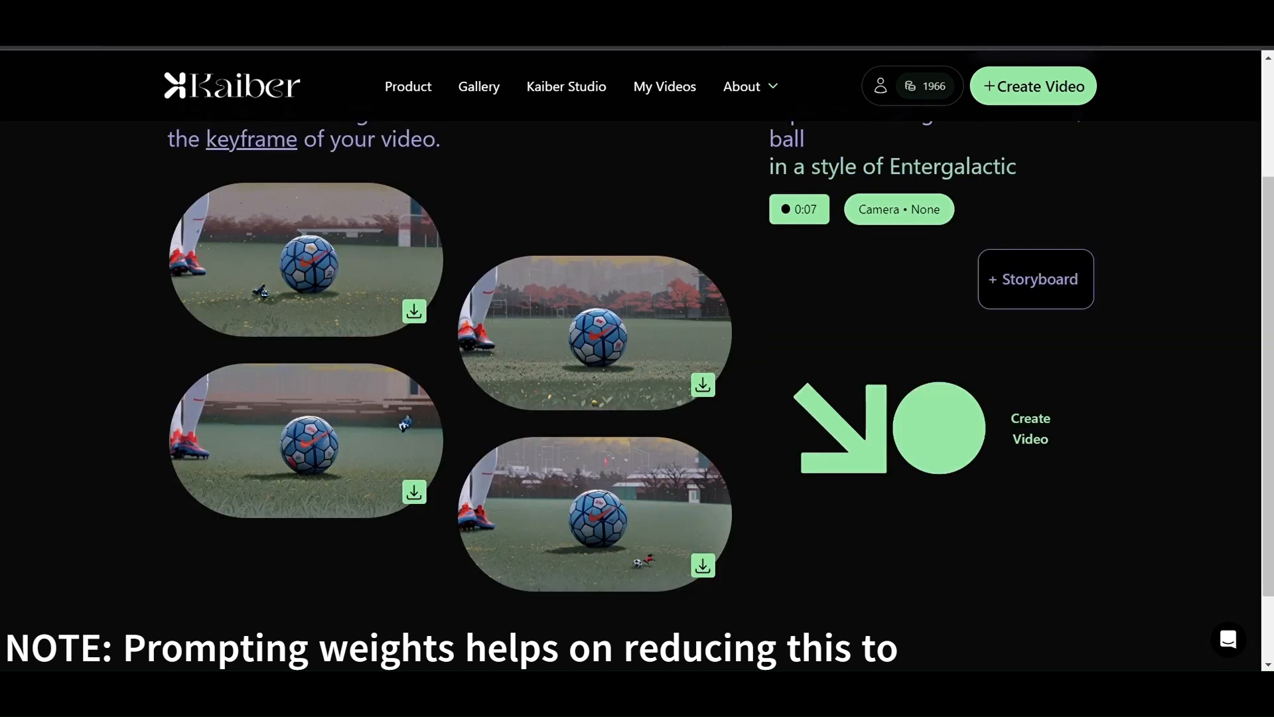
# - Compare the regenerated preview frames and choose the one with red trees behind a clear pitch as the keyframe
pyautogui.click(281, 281)
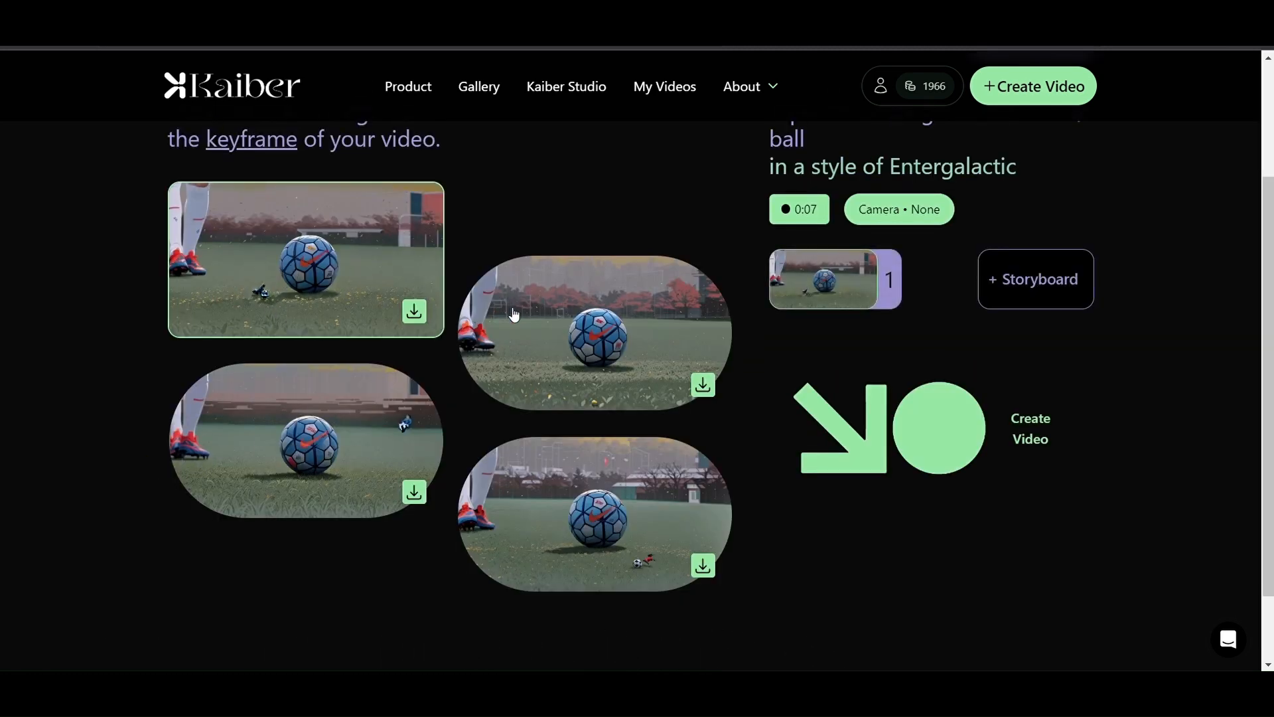
pyautogui.click(515, 316)
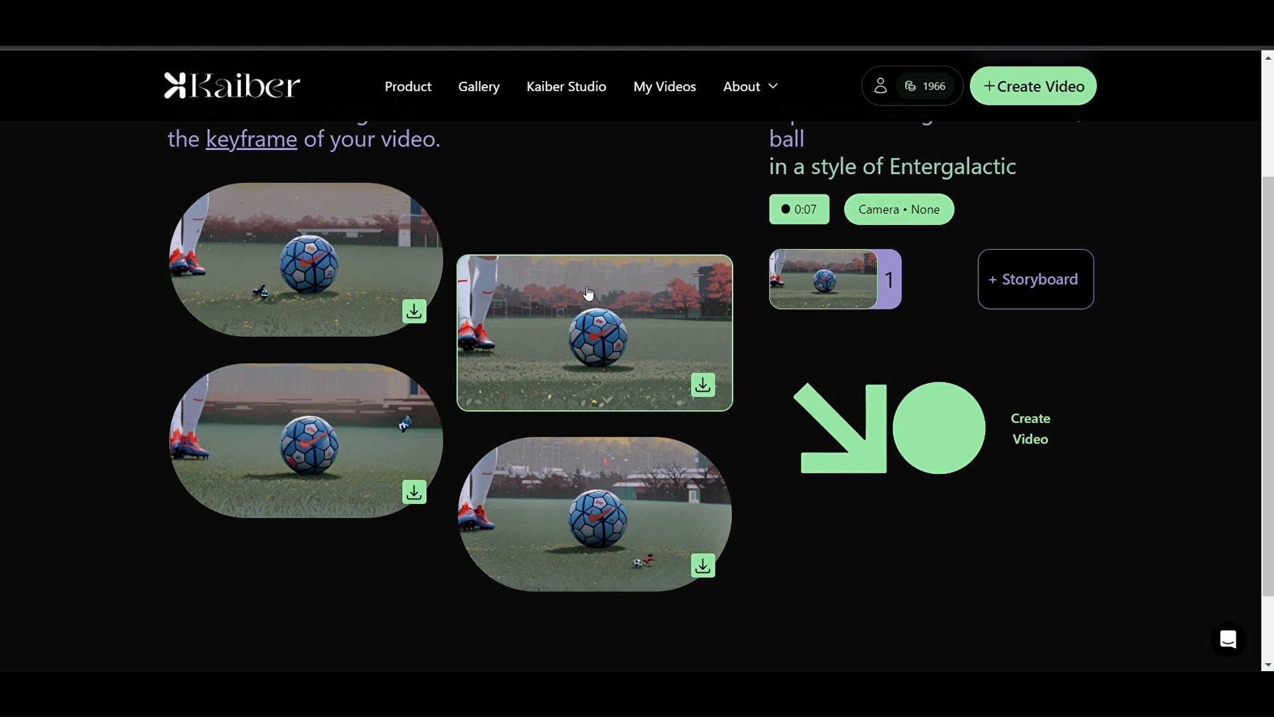
pyautogui.click(318, 440)
pyautogui.click(578, 521)
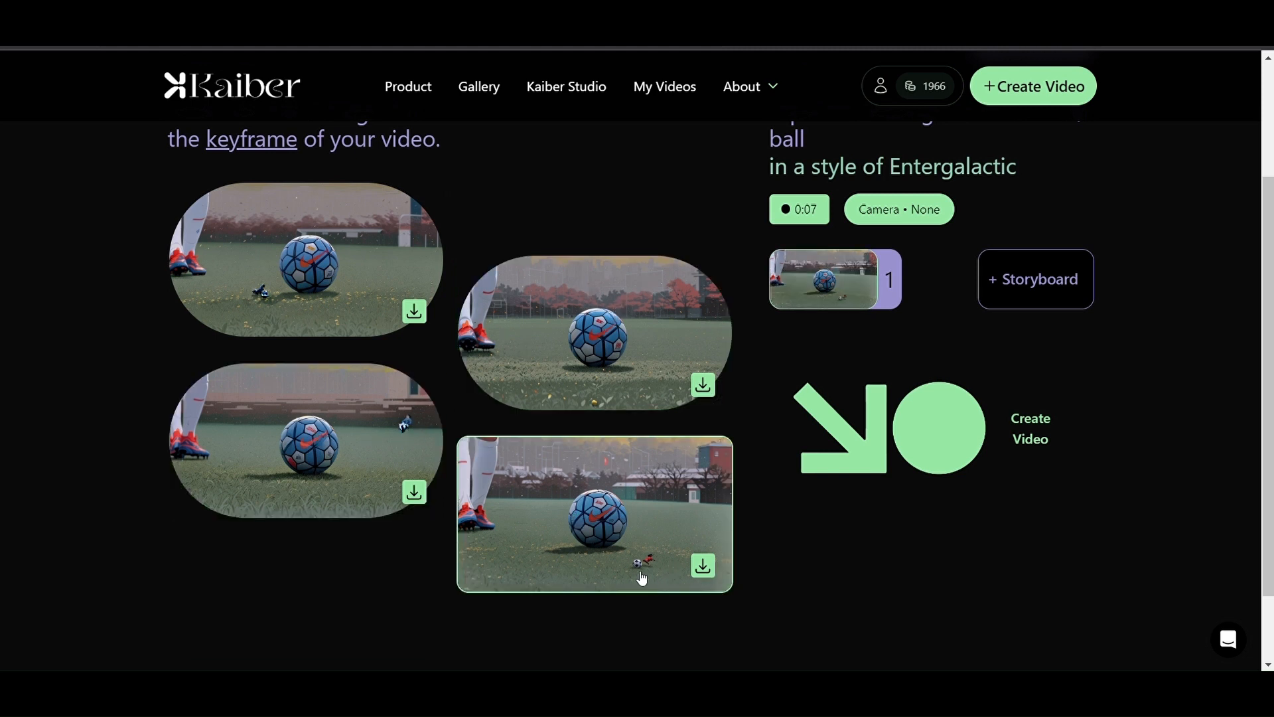
pyautogui.click(621, 365)
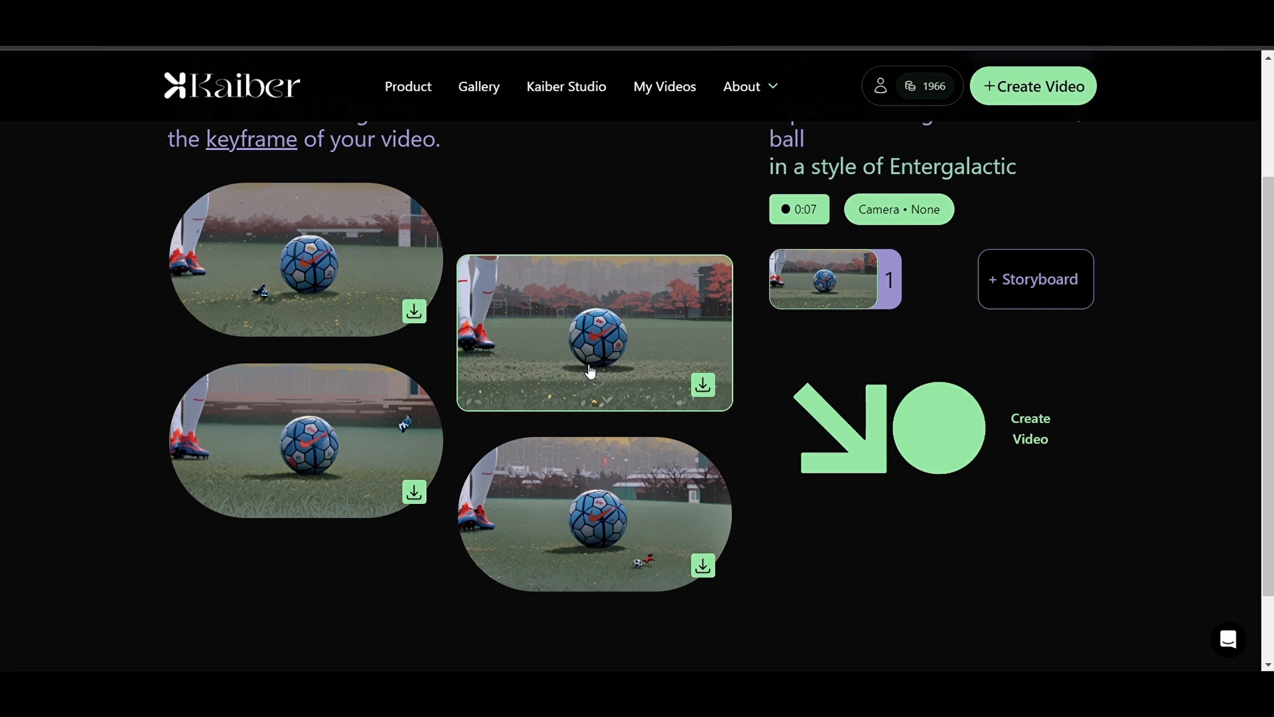
pyautogui.scroll(3, 591, 373)
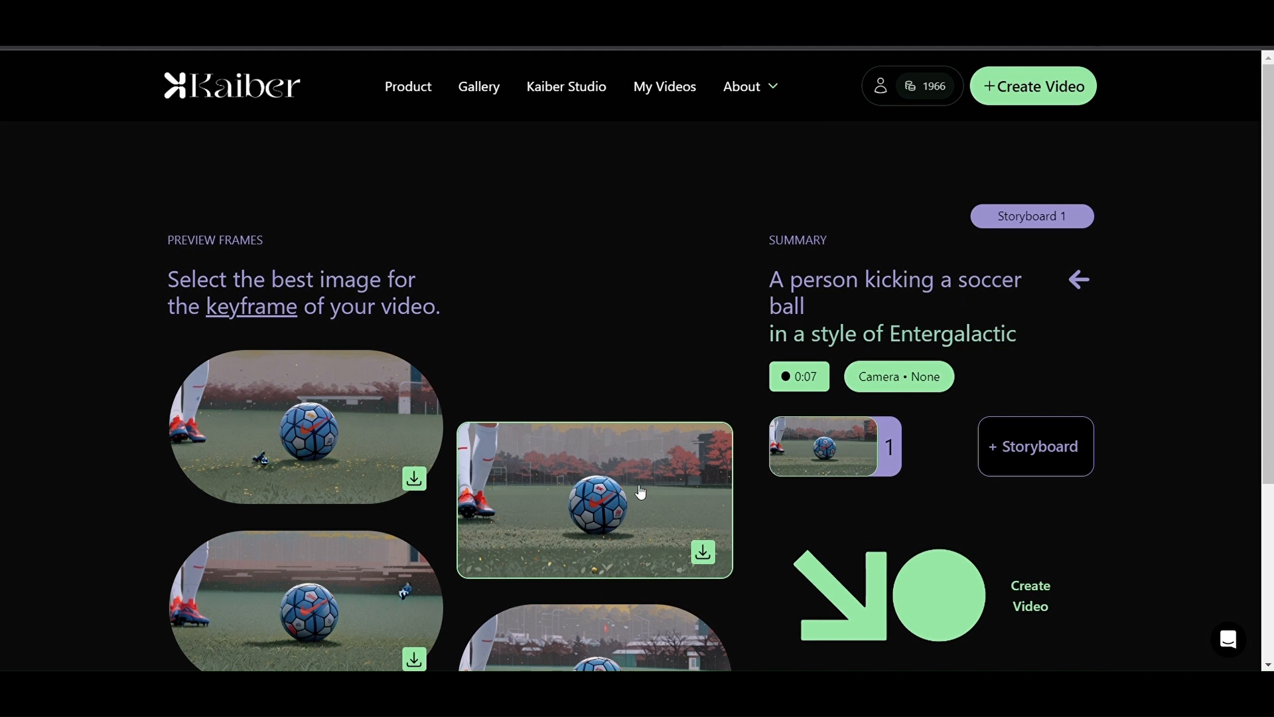
pyautogui.scroll(-1, 560, 468)
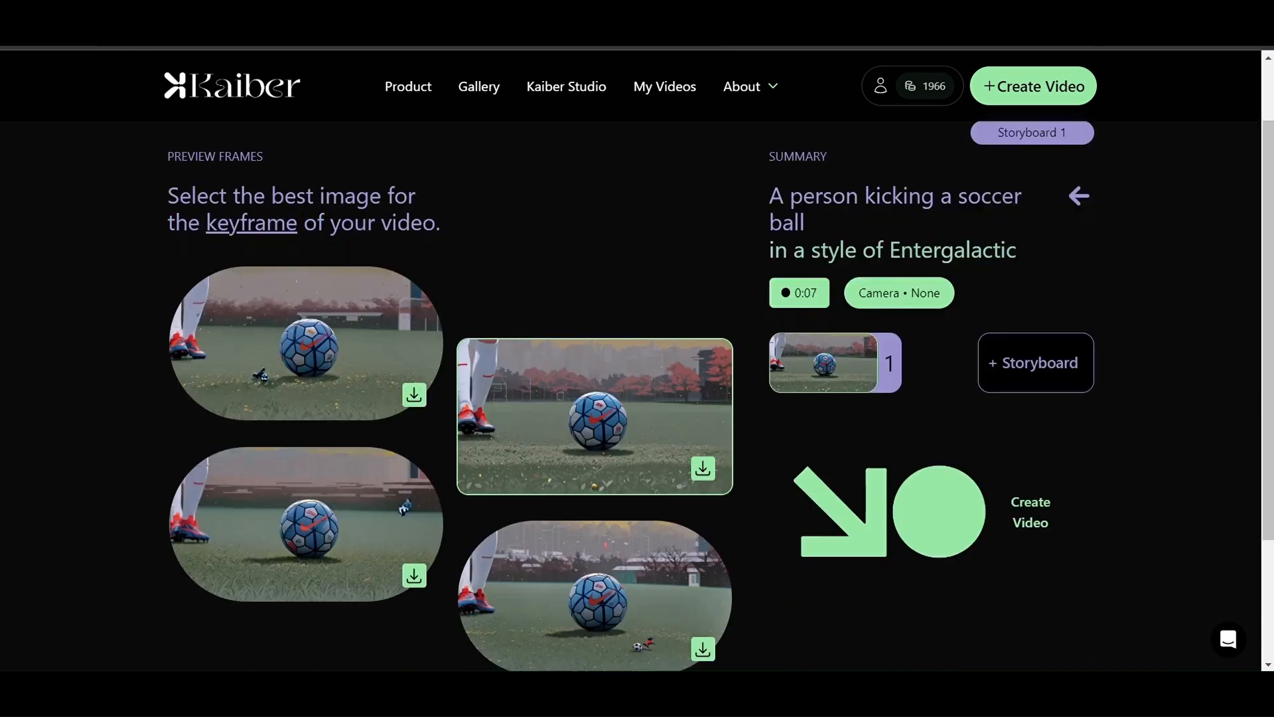
pyautogui.scroll(-1, 480, 419)
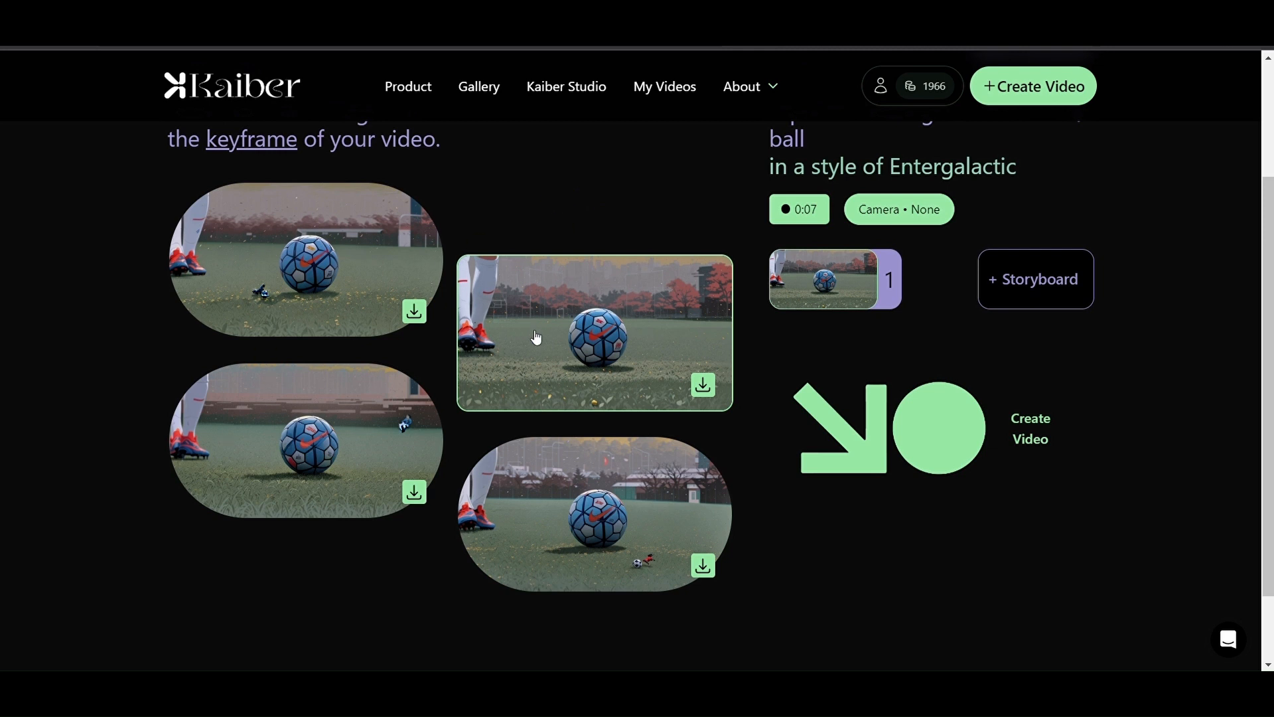
pyautogui.click(574, 243)
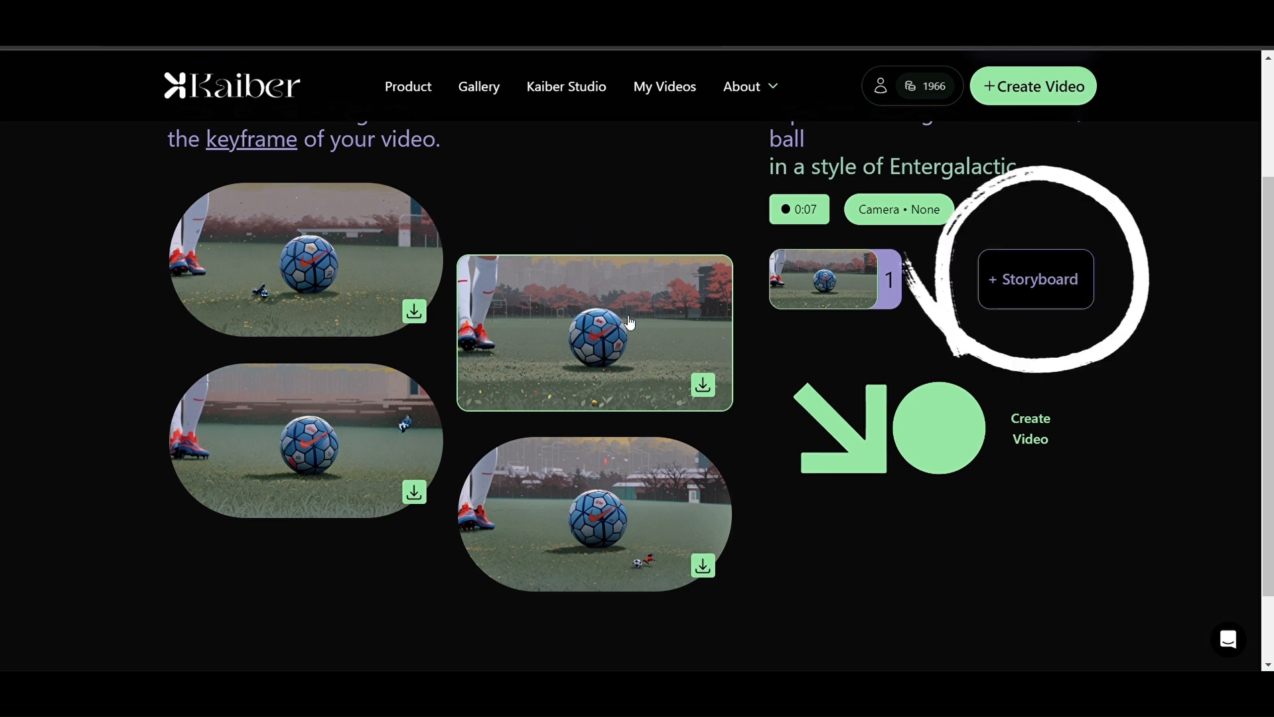
# - Add Storyboard 2 and replace its subject with the detailed matte painting prompt beginning "a close up of a soccer ball on a field"
pyautogui.click(1022, 285)
pyautogui.click(500, 406)
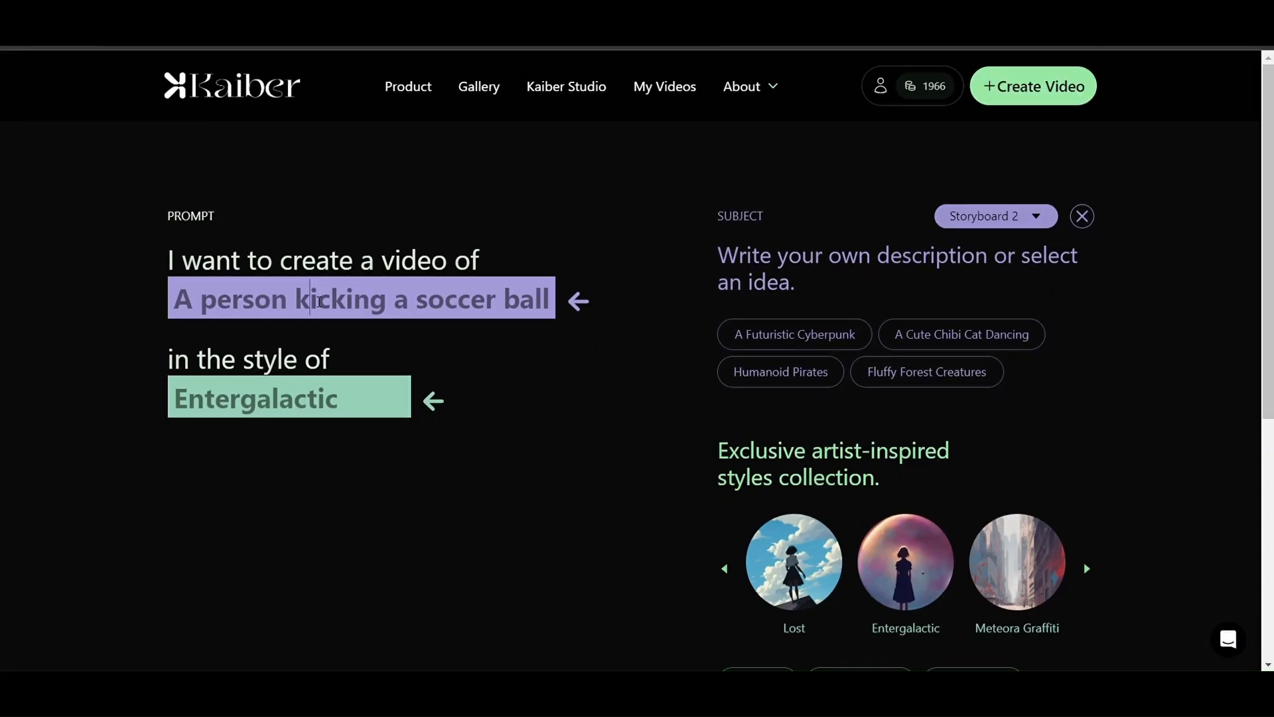
pyautogui.tripleClick(318, 302)
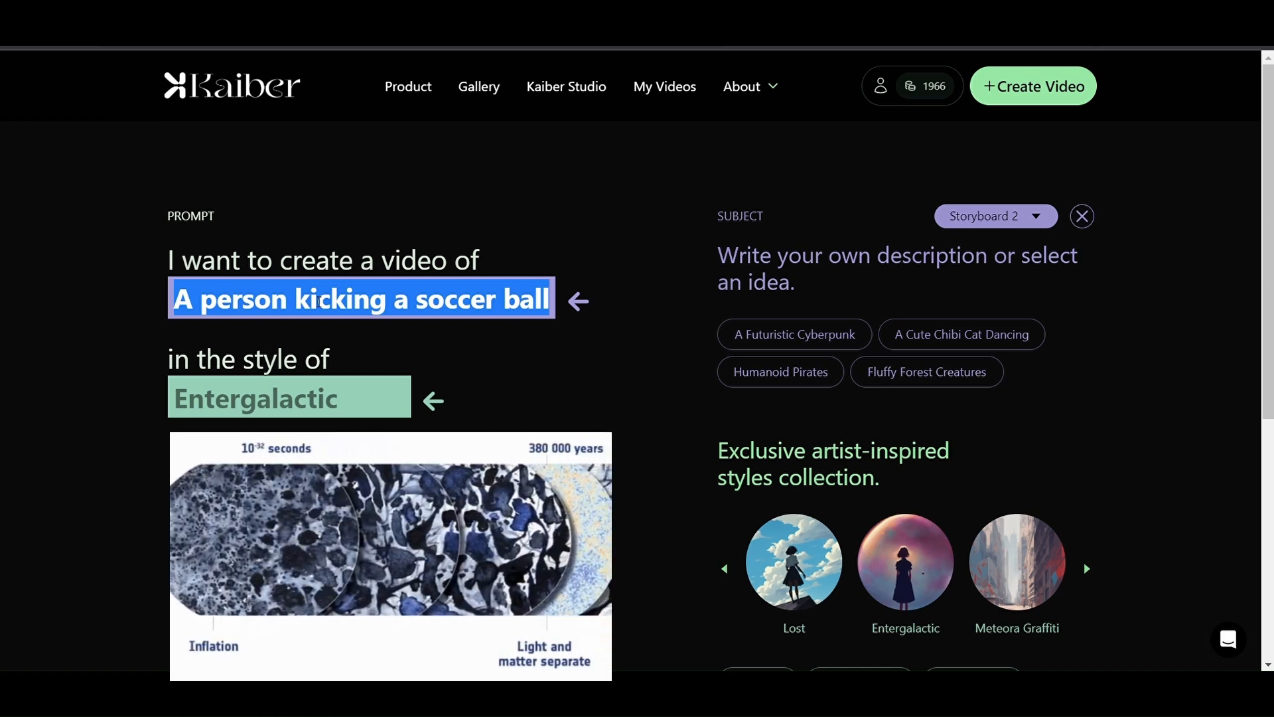
pyautogui.write('a close up of a soccer ball on a field, a detailed matte painting by Manjit Bawa, featured on dribbble, hurufiyya, anamorphic lens flare, shallow depth of field, depth of field')
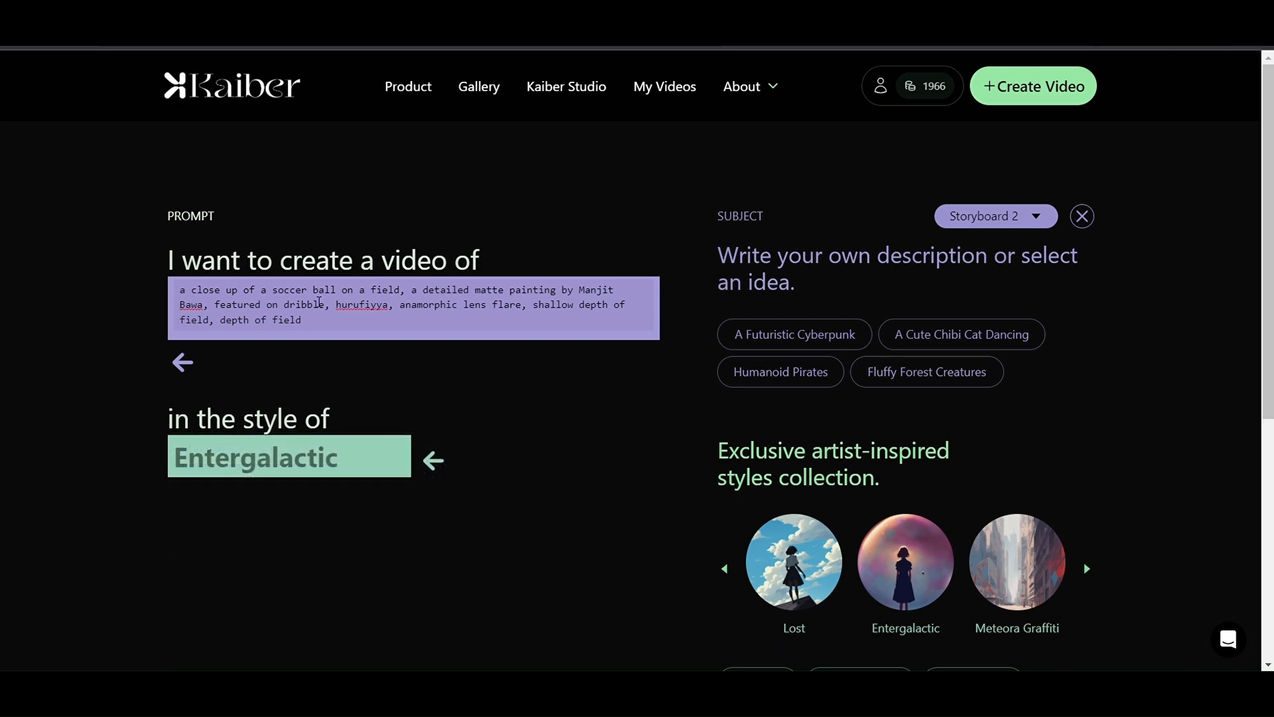
pyautogui.click(544, 373)
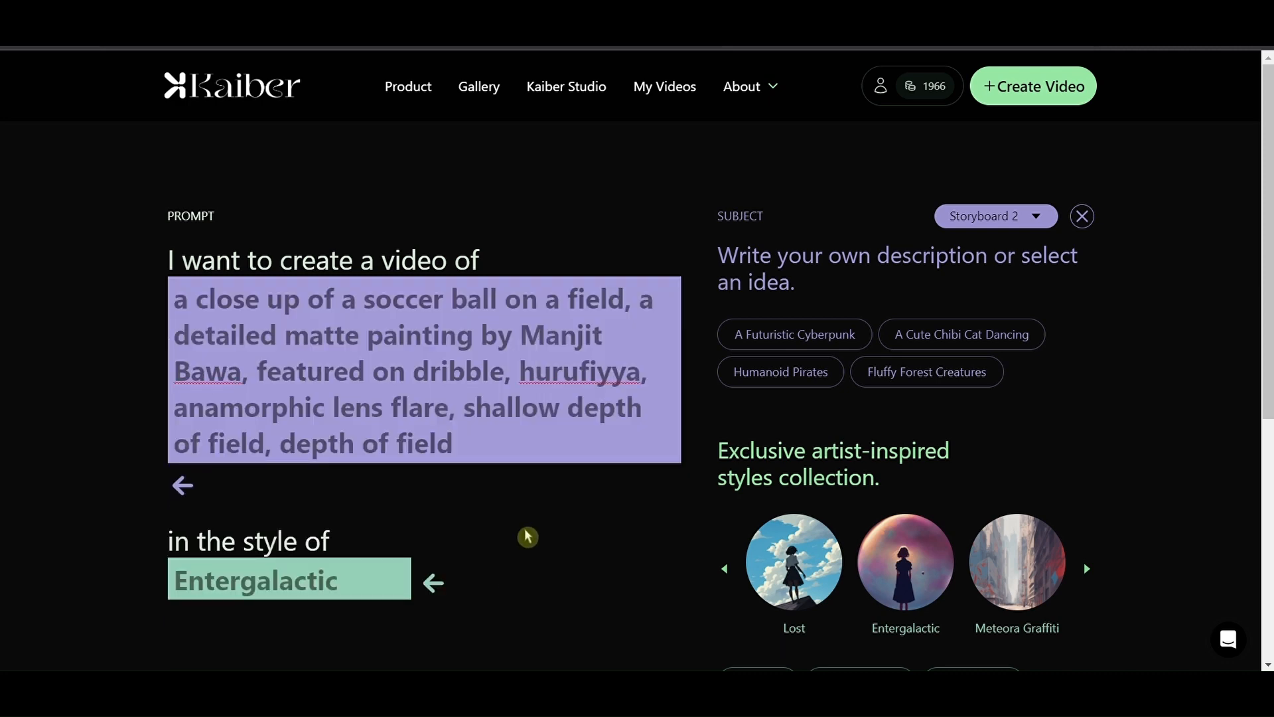
# - Set the style of Storyboard 2 to Meteora Watercolour from the artist-inspired styles collection
pyautogui.scroll(-4, 528, 537)
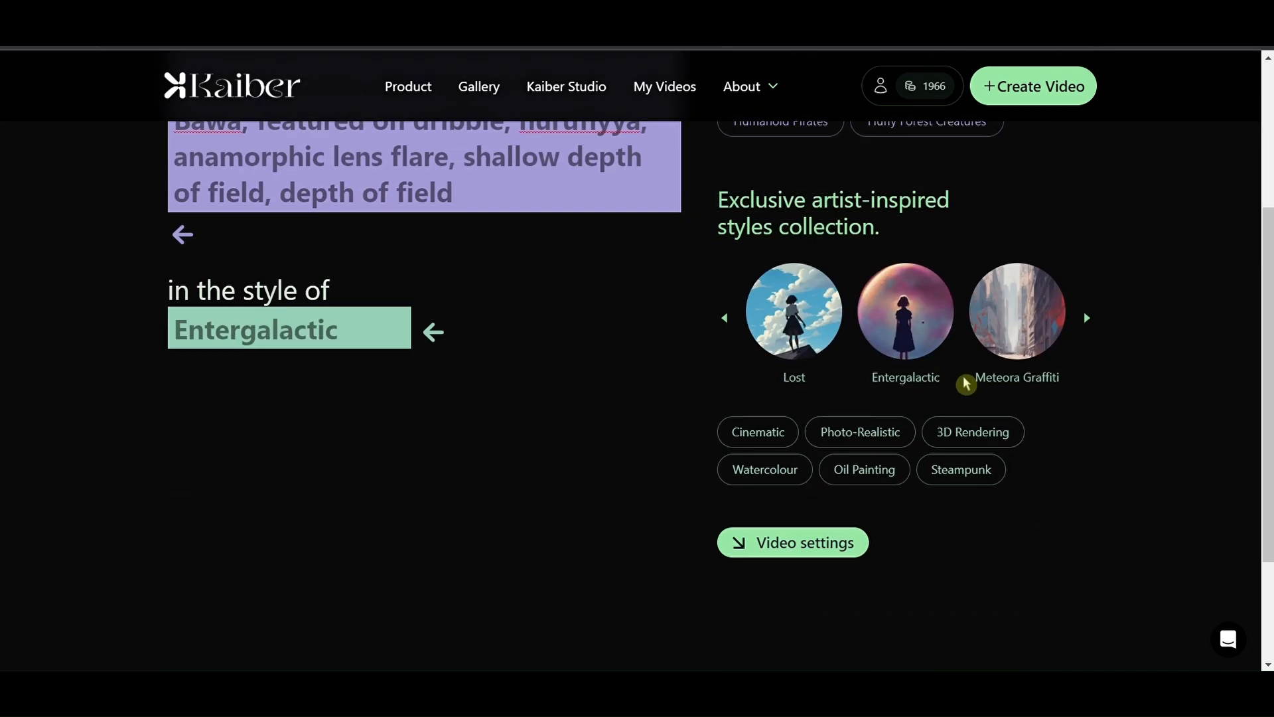
pyautogui.scroll(1, 546, 330)
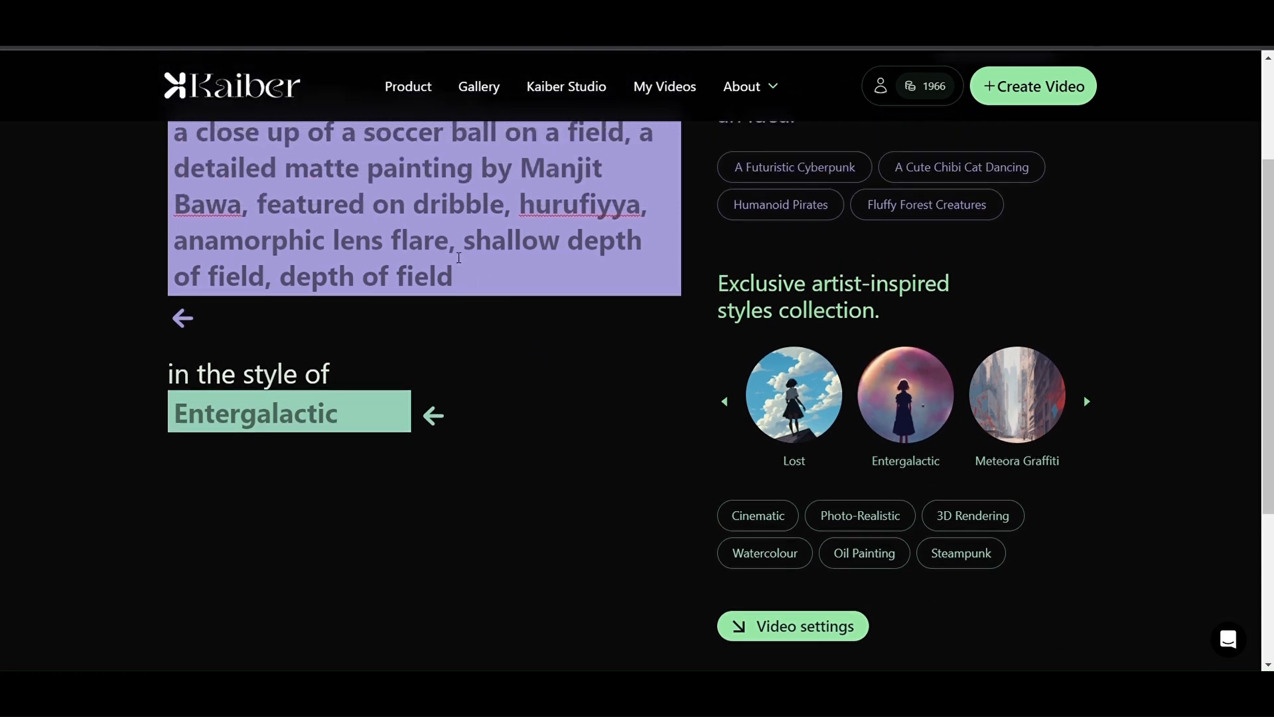
pyautogui.scroll(1, 369, 179)
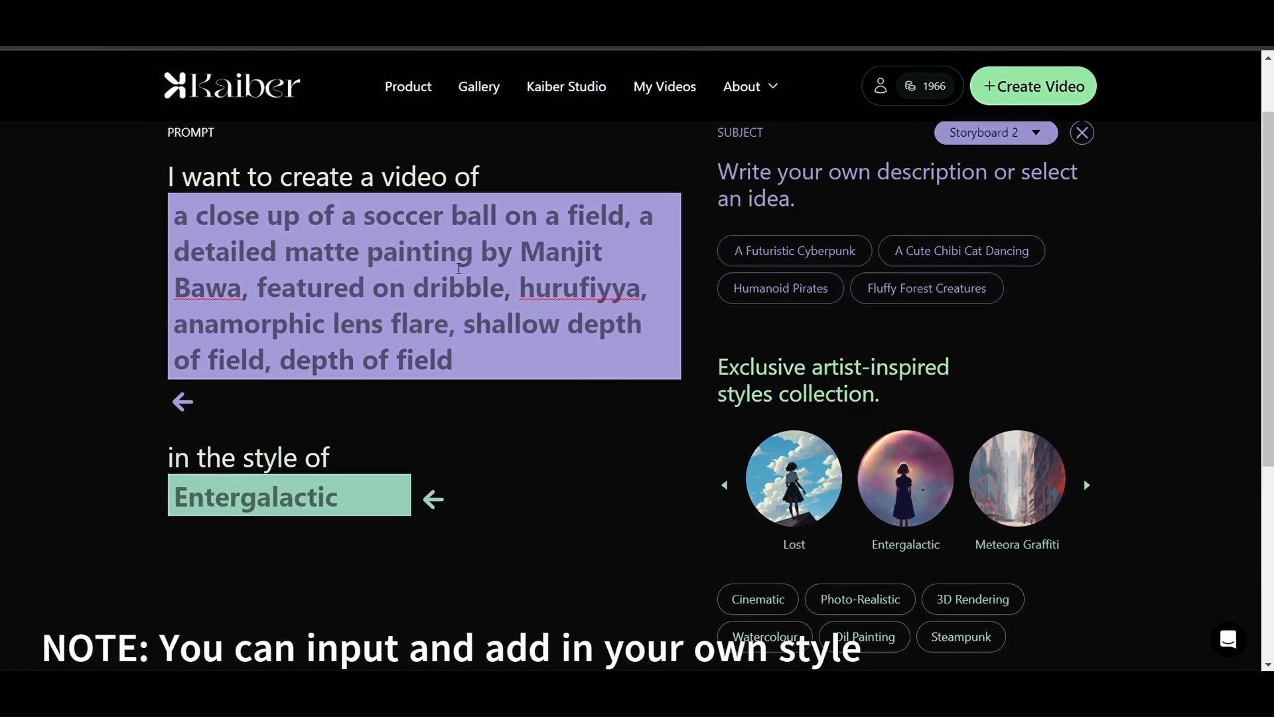
pyautogui.click(1090, 486)
pyautogui.click(1092, 485)
pyautogui.click(1093, 486)
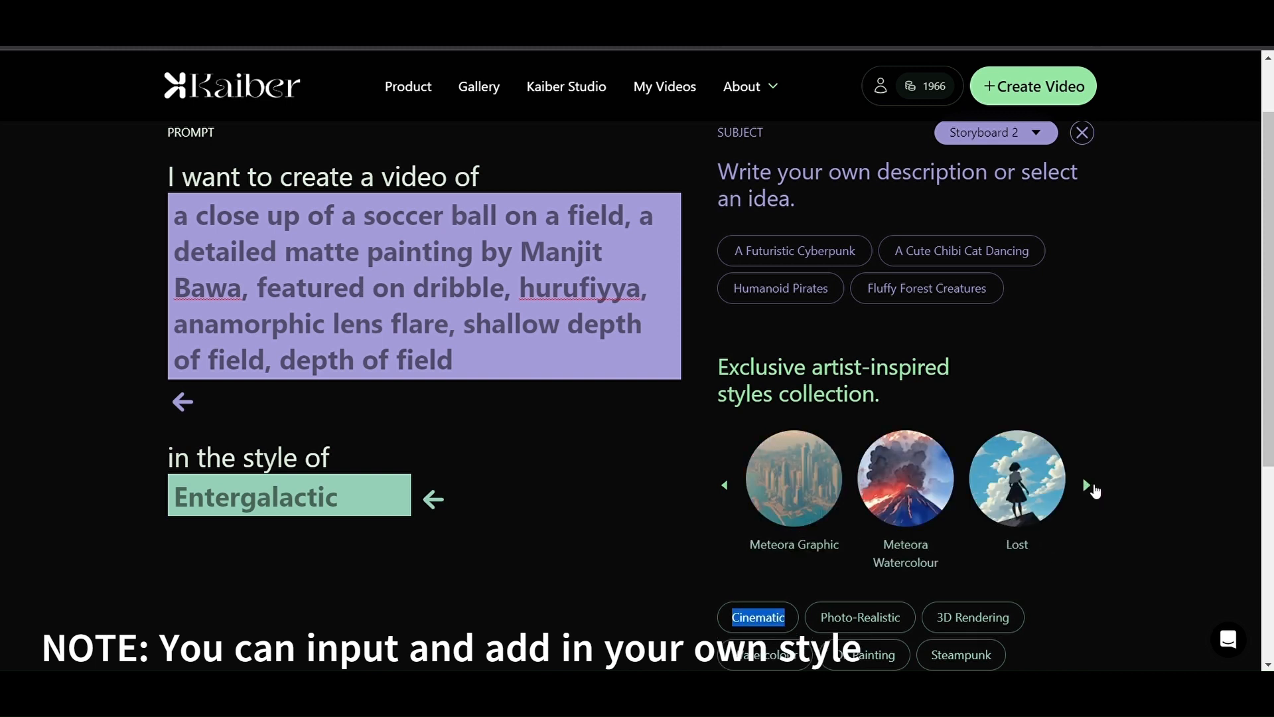
pyautogui.click(910, 491)
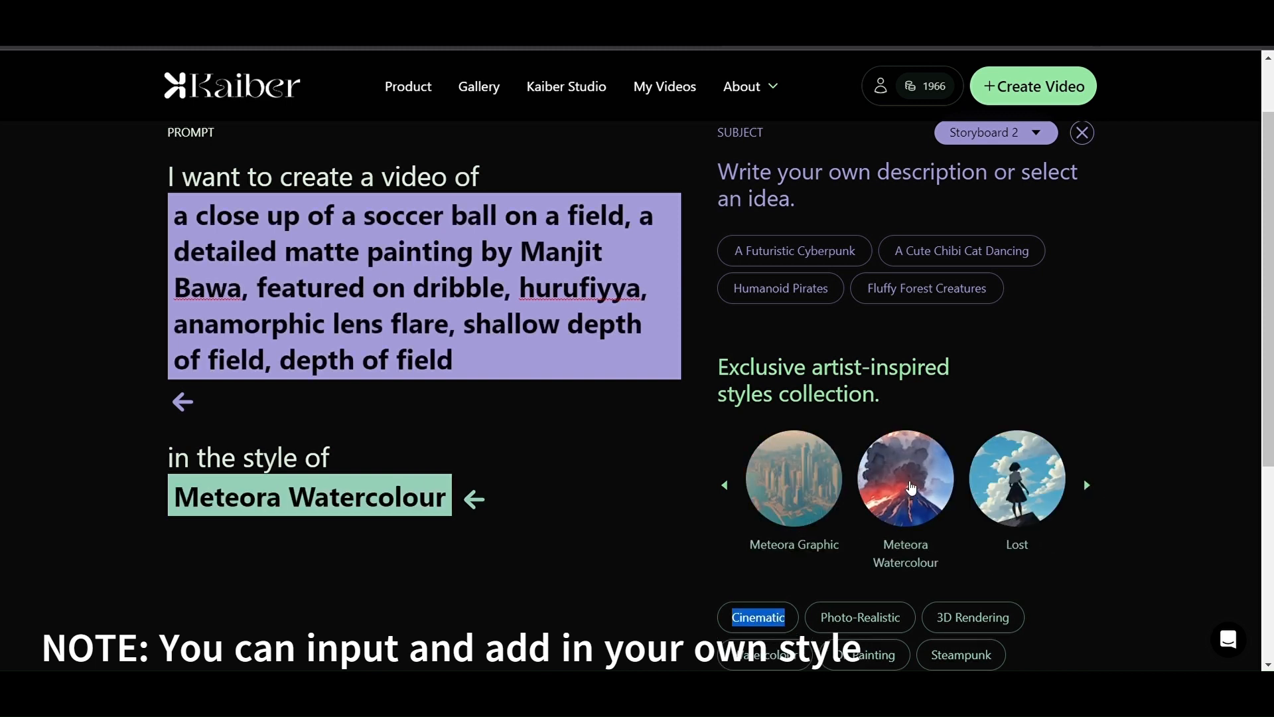
pyautogui.scroll(-1, 589, 524)
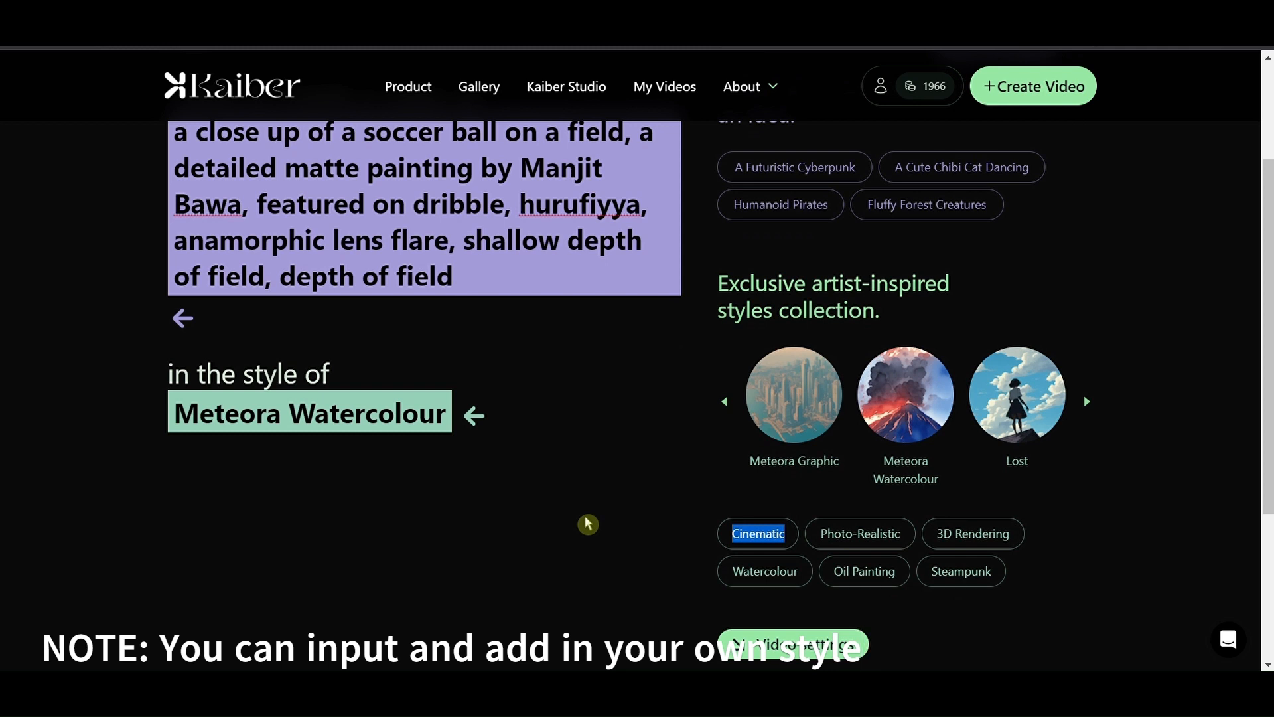
# - Insert "background of an indoor stadium," after "on a field," in the Storyboard 2 subject
pyautogui.scroll(2, 588, 524)
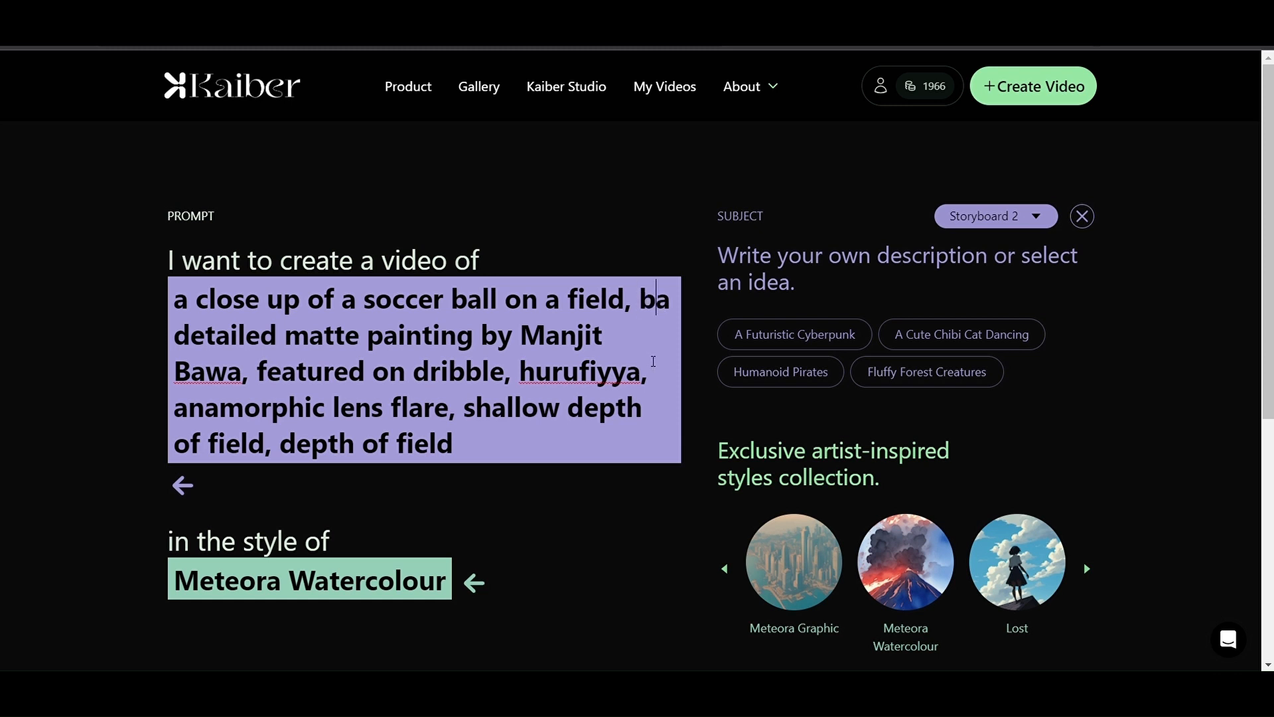
pyautogui.write('akkgr')
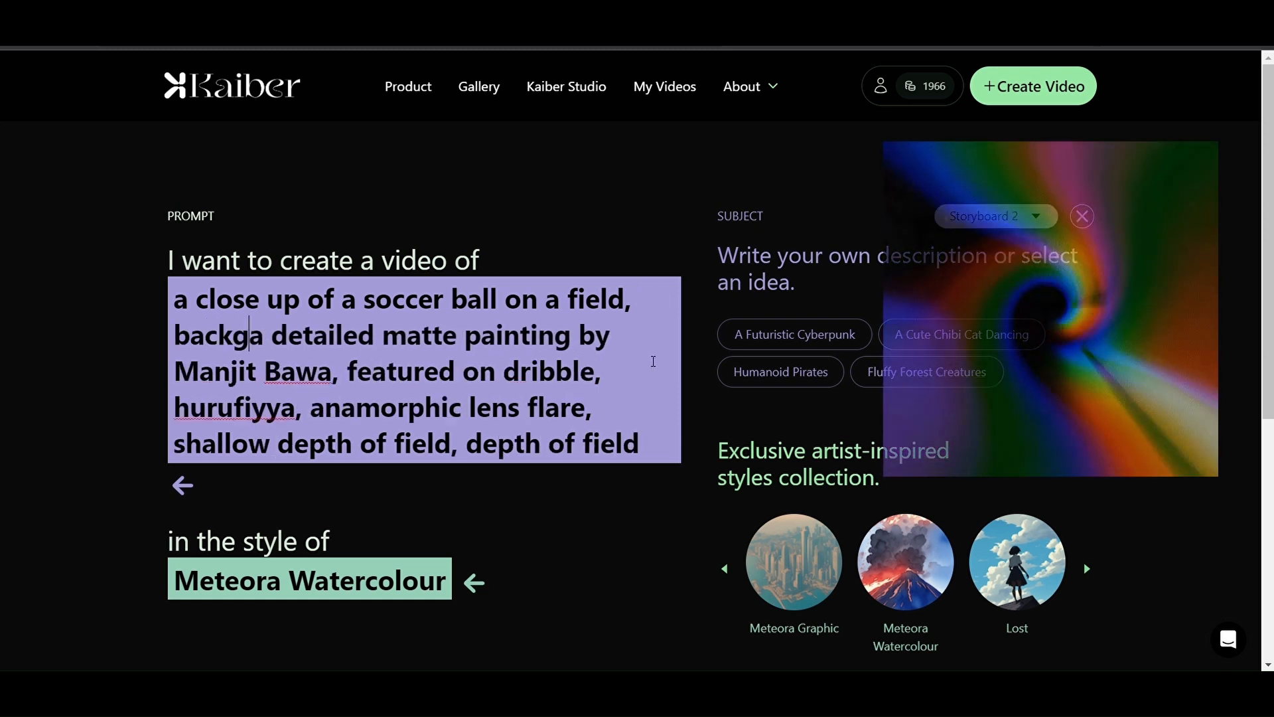
pyautogui.write('ound of ')
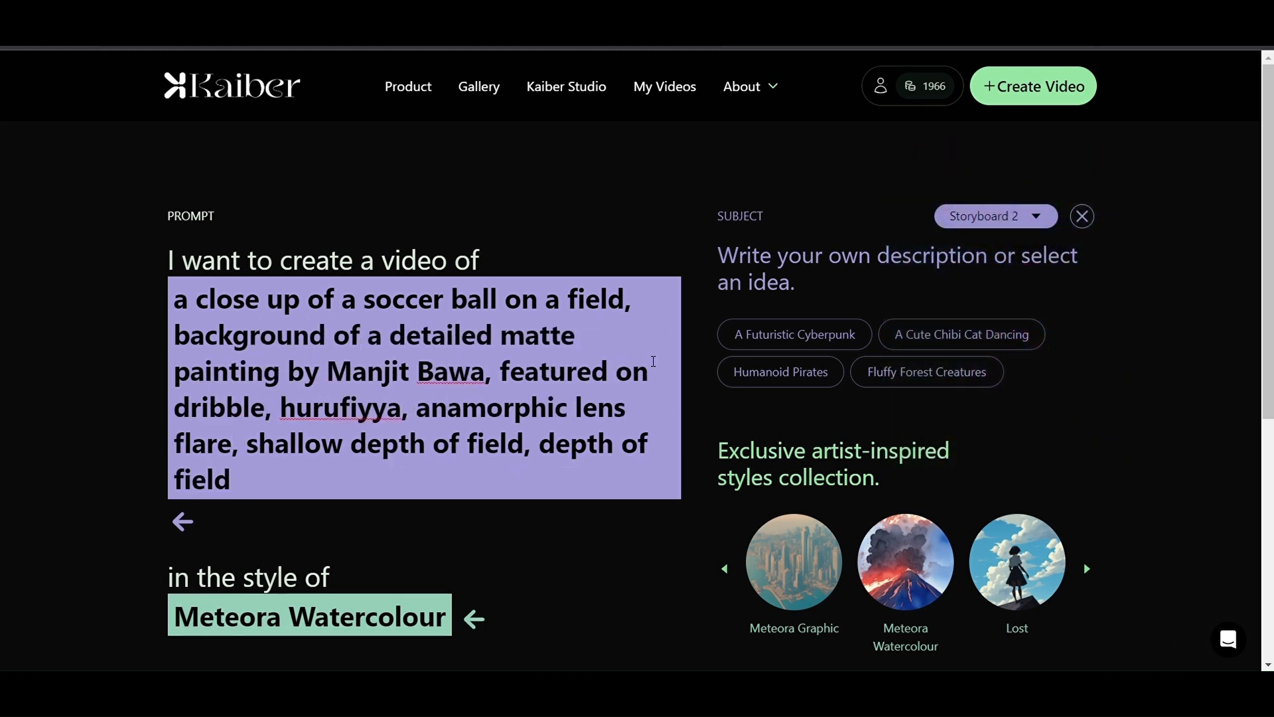
pyautogui.write('an indoor ')
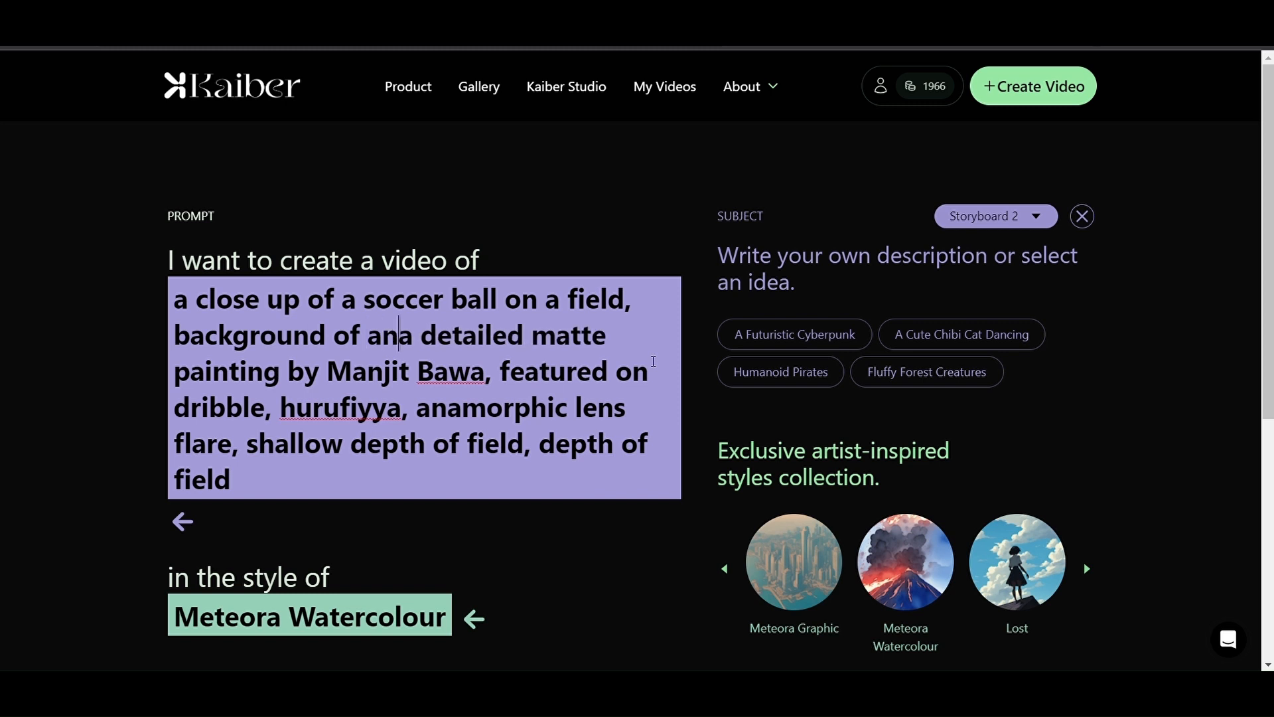
pyautogui.write('statium')
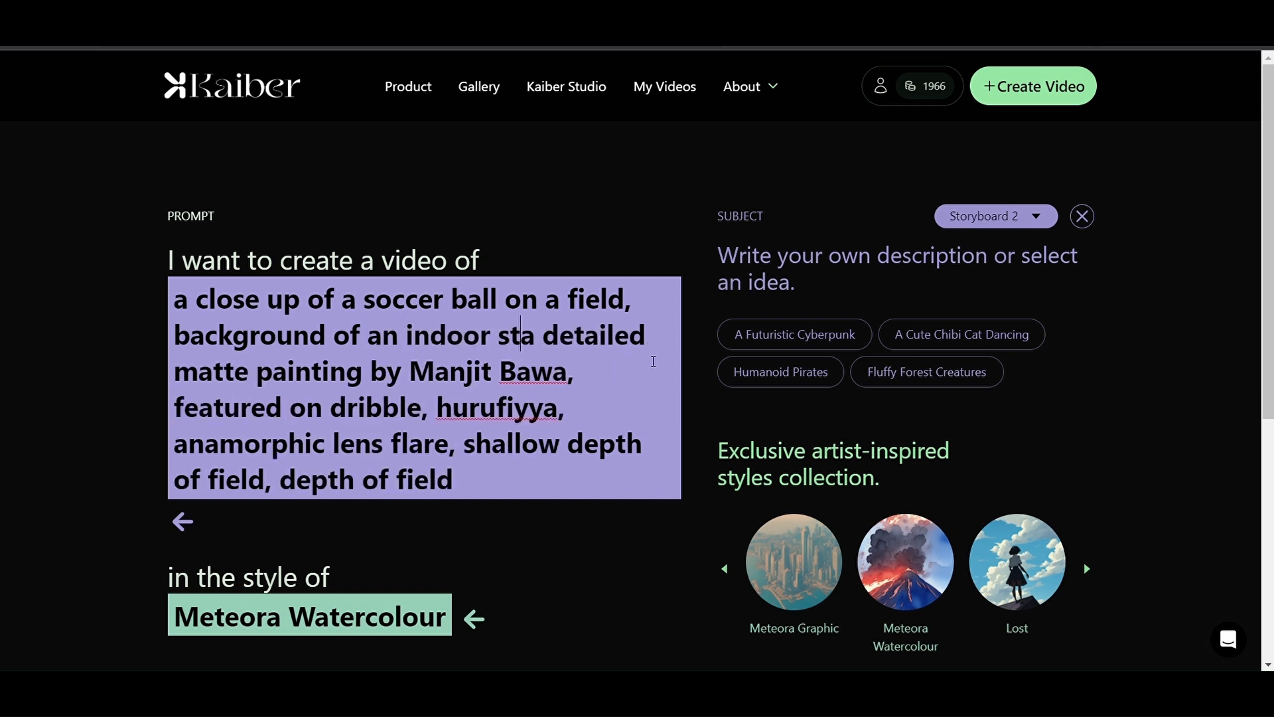
pyautogui.press('BackSpace')
pyautogui.press('BackSpace')
pyautogui.press('BackSpace')
pyautogui.press('BackSpace')
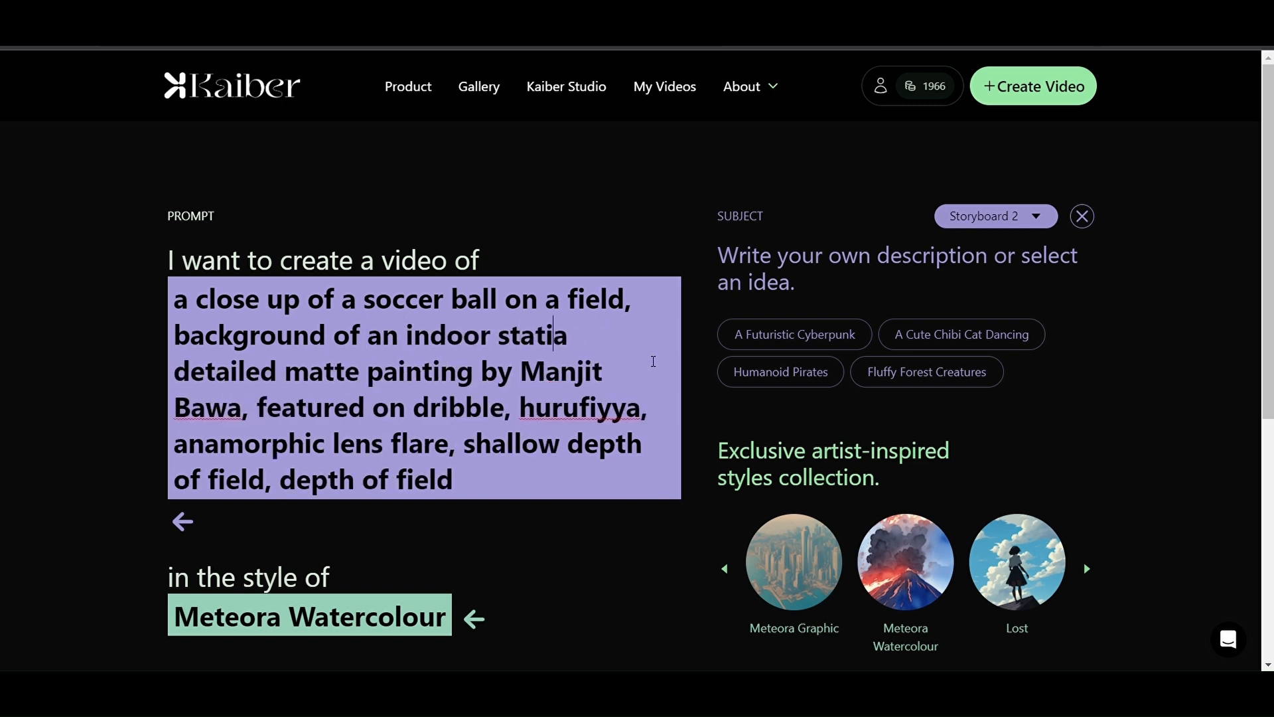
pyautogui.write('dium,')
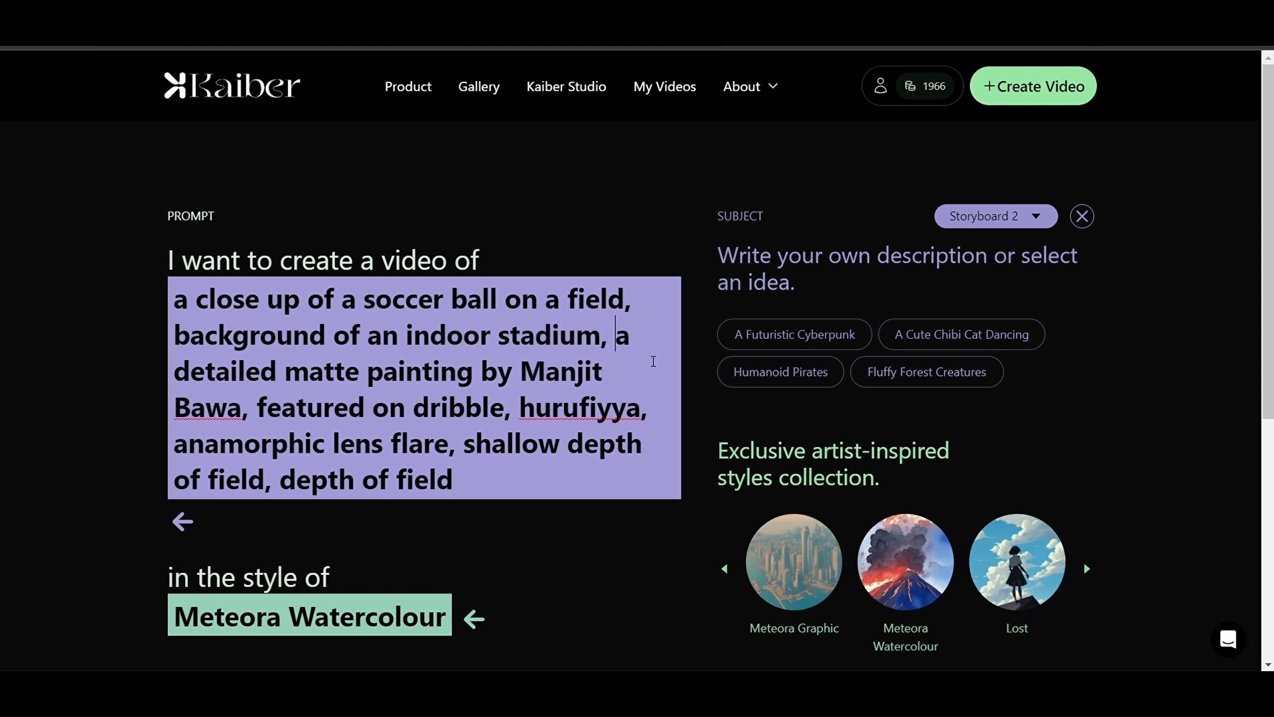
pyautogui.click(602, 559)
# - In the video settings, place Storyboard 2 at timestamp 0:03 and generate its preview frame, highlighting the indoor stadium phrase in the summary
pyautogui.scroll(-4, 591, 543)
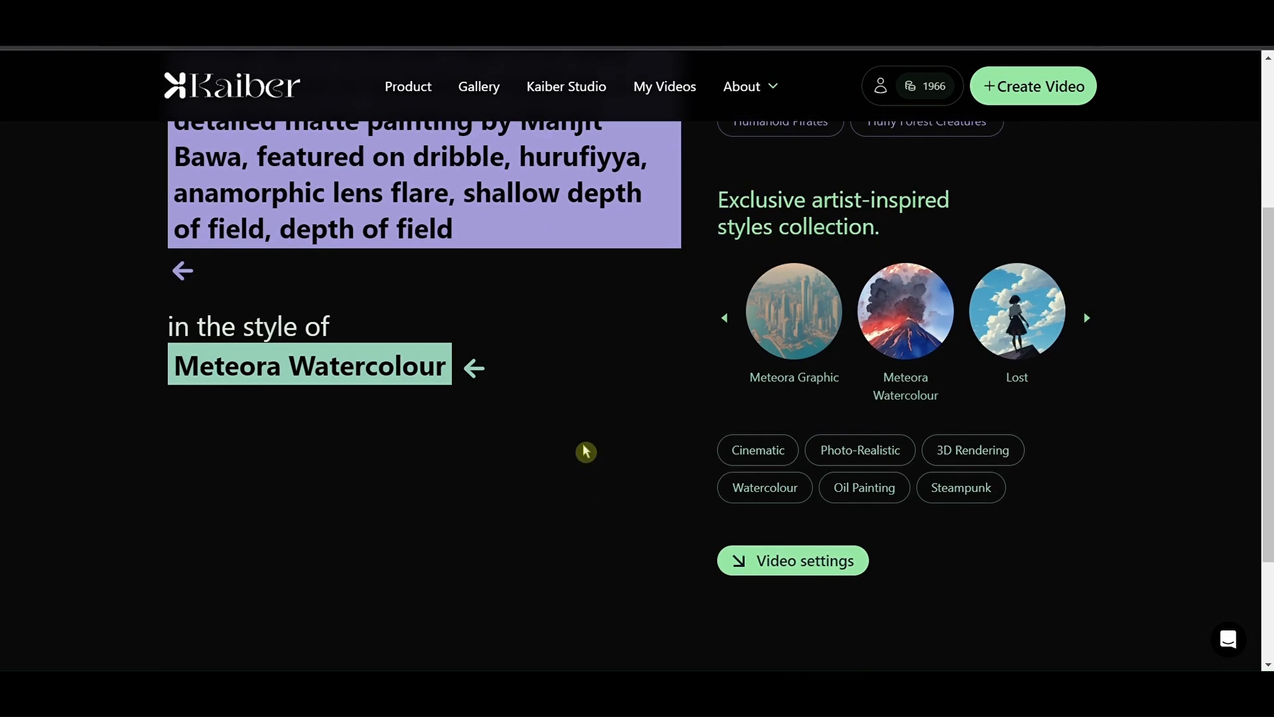
pyautogui.click(755, 566)
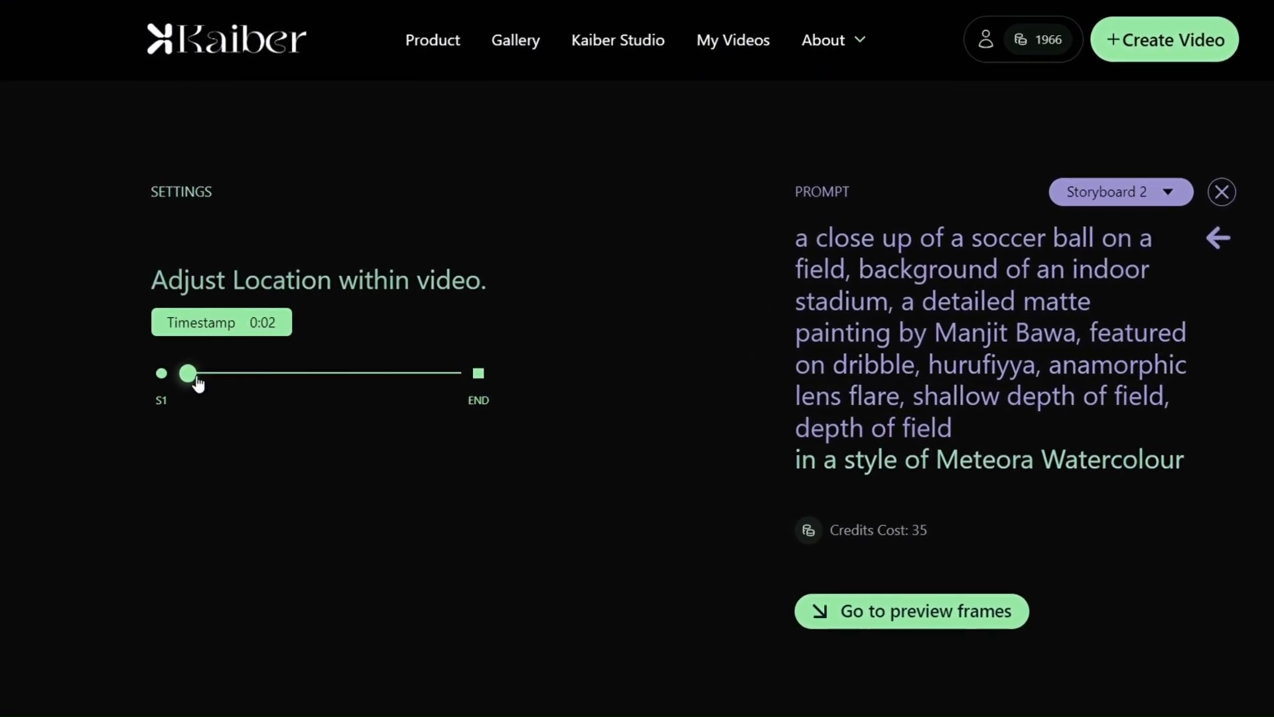
pyautogui.moveTo(198, 382); pyautogui.dragTo(335, 388)
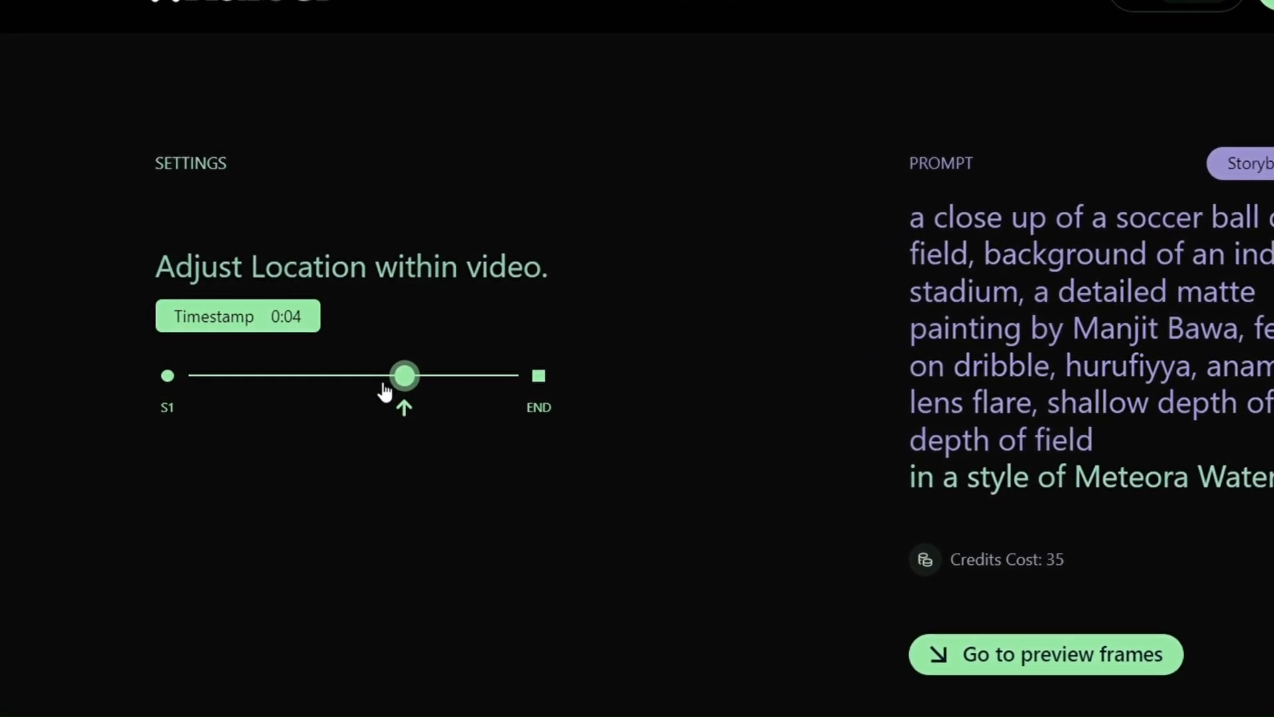
pyautogui.click(352, 379)
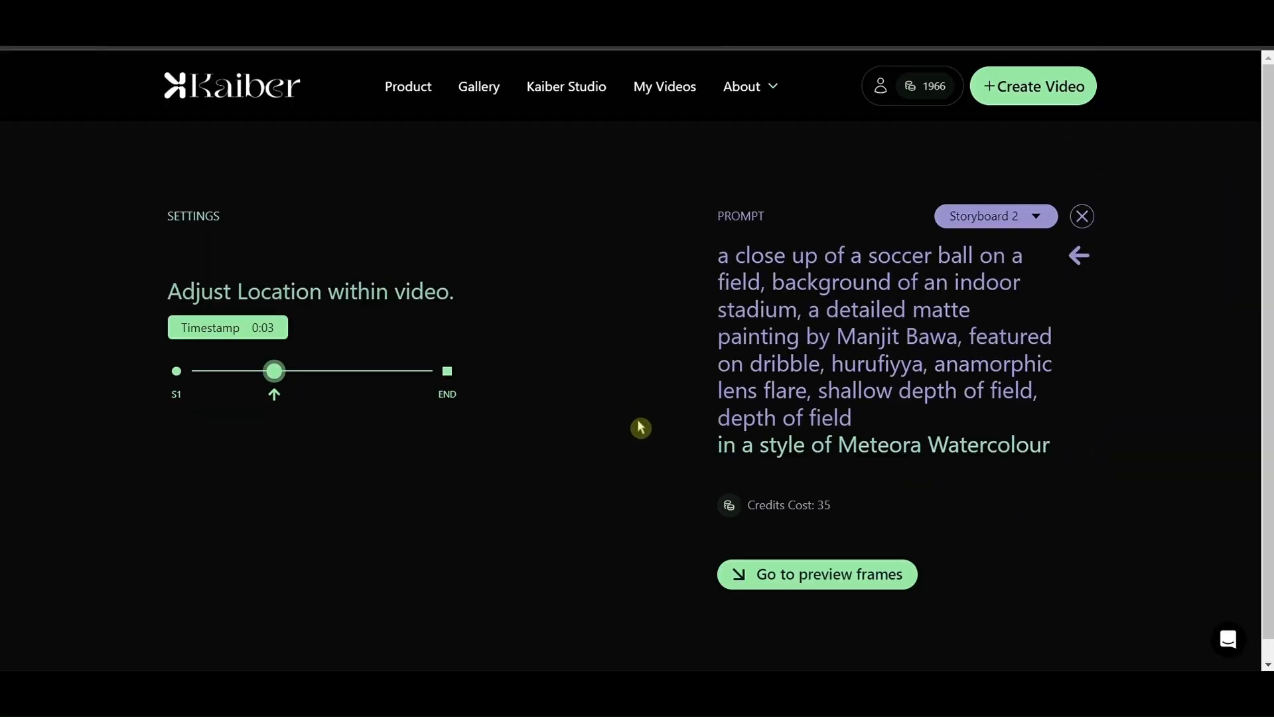
pyautogui.click(806, 581)
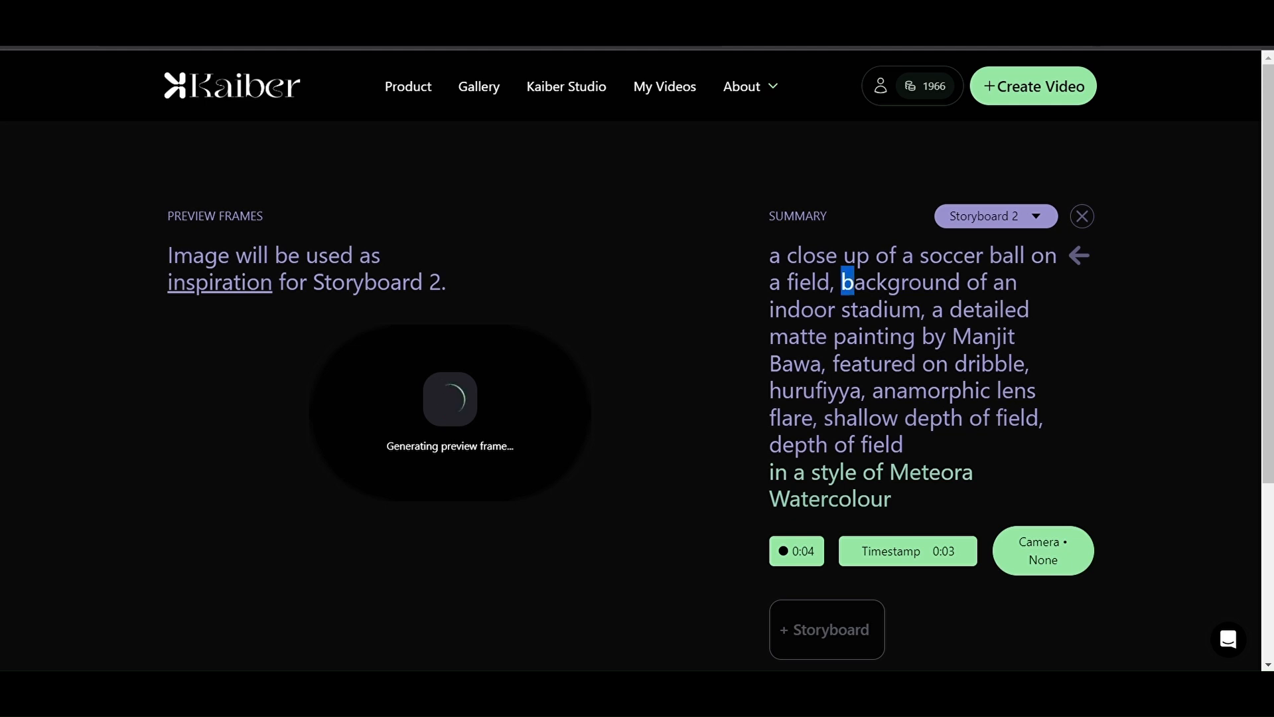
pyautogui.moveTo(841, 282); pyautogui.dragTo(921, 309)
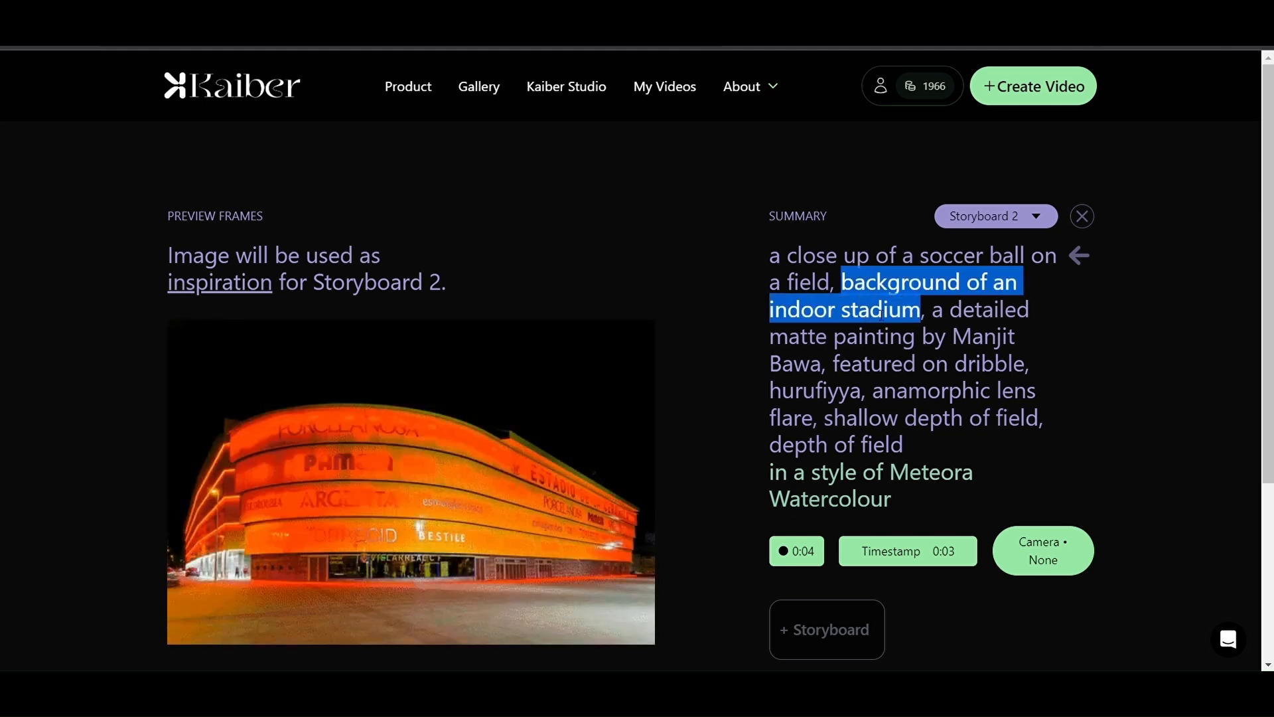
pyautogui.click(749, 322)
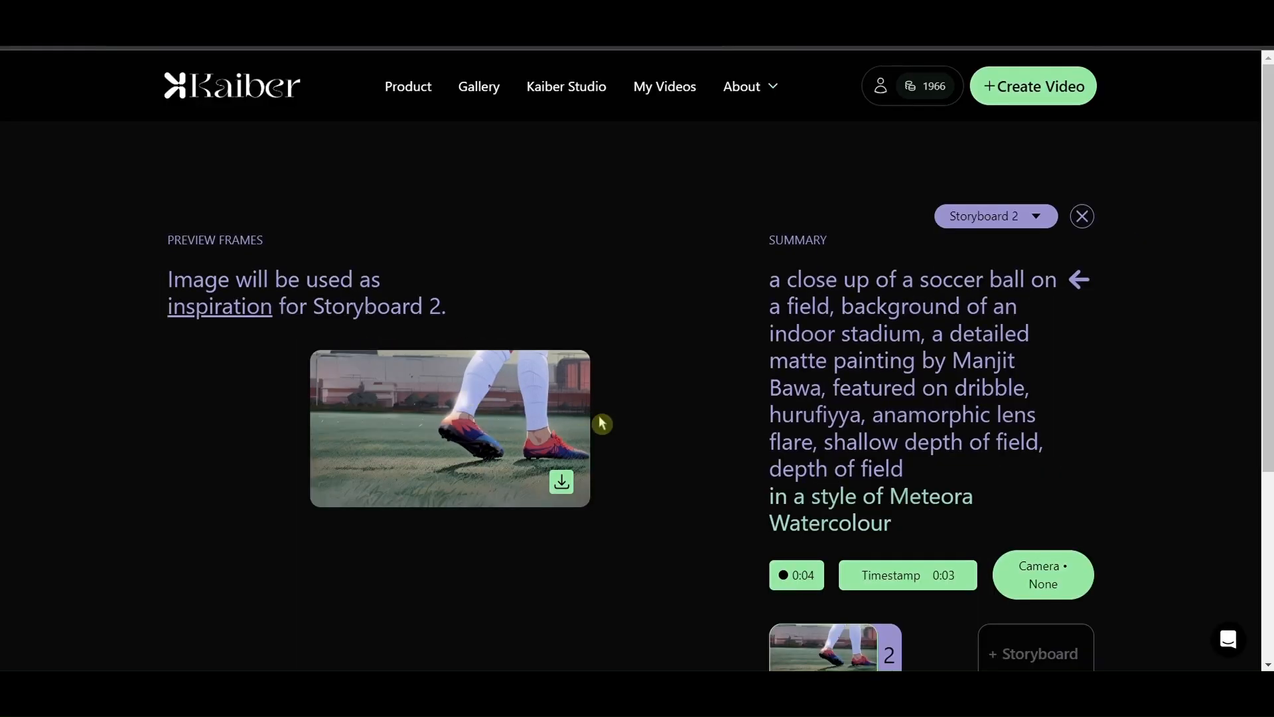
# - Reopen the Storyboard 2 prompt and regenerate its preview frame with the same prompt and 0:03 timestamp
pyautogui.click(1079, 280)
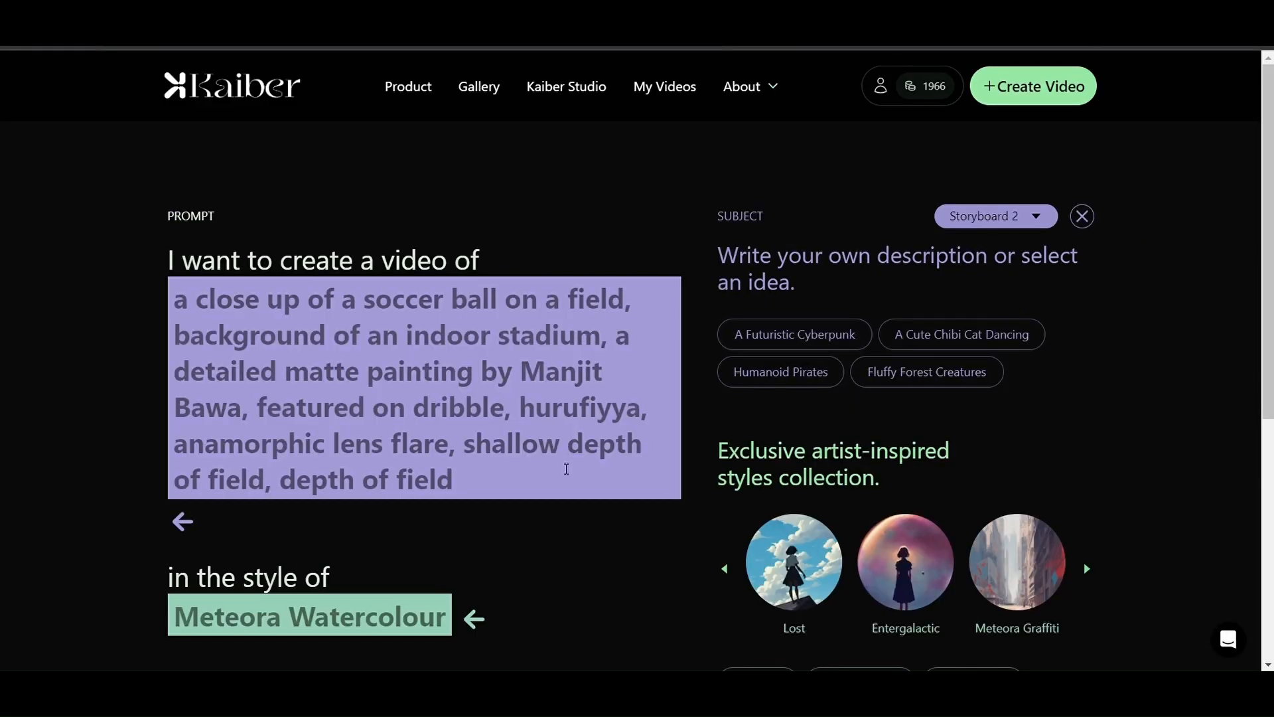
pyautogui.scroll(-5, 566, 469)
pyautogui.click(759, 470)
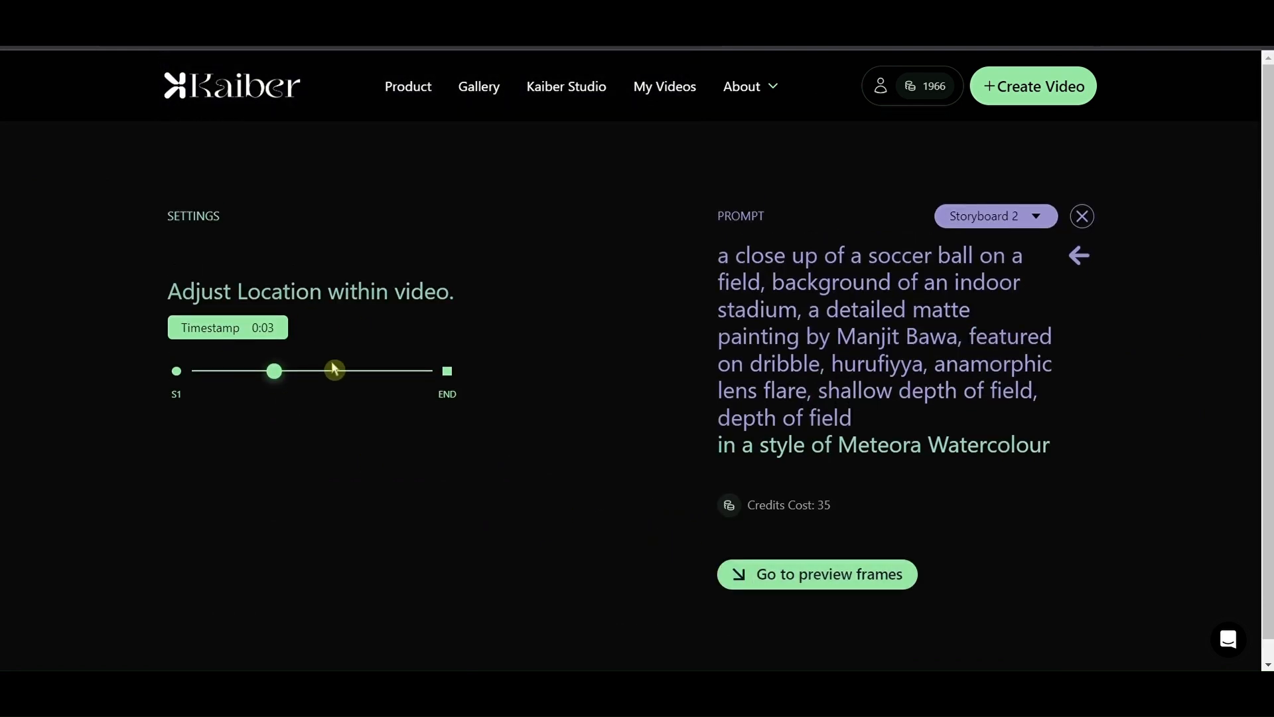
pyautogui.click(823, 574)
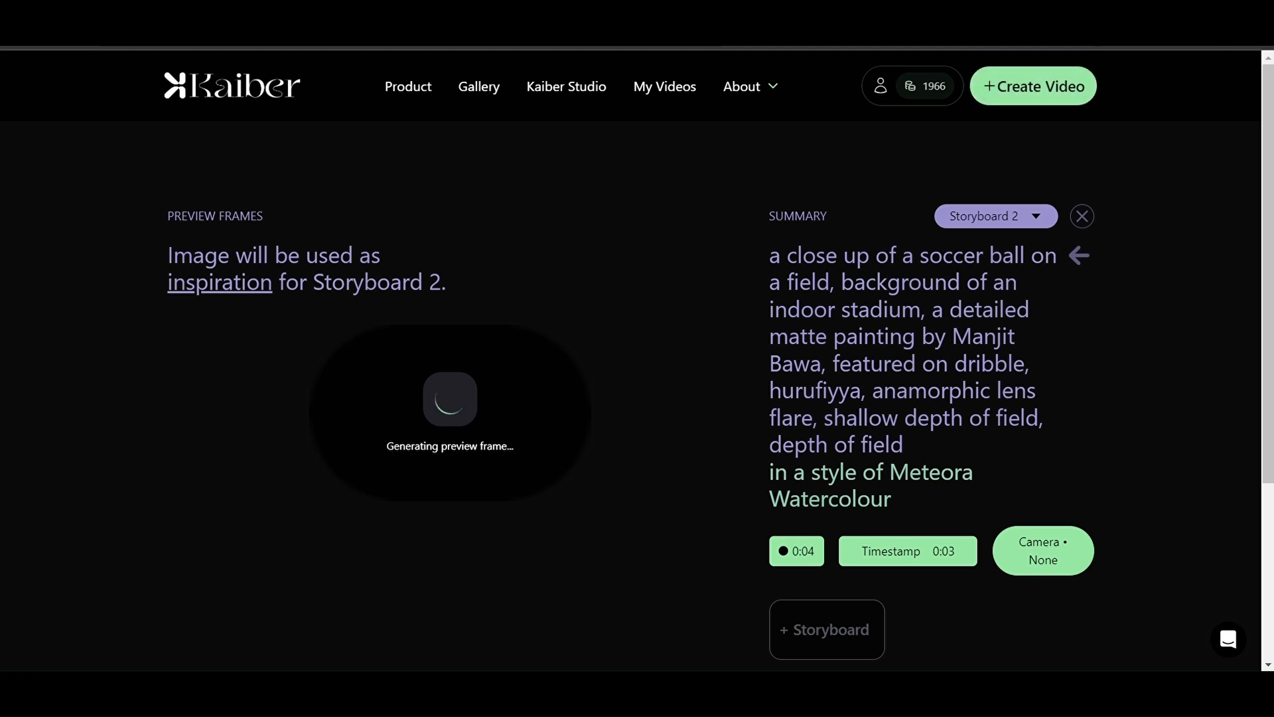
# - Return to the Kaiber home page and start a new video creation from there
pyautogui.click(1033, 86)
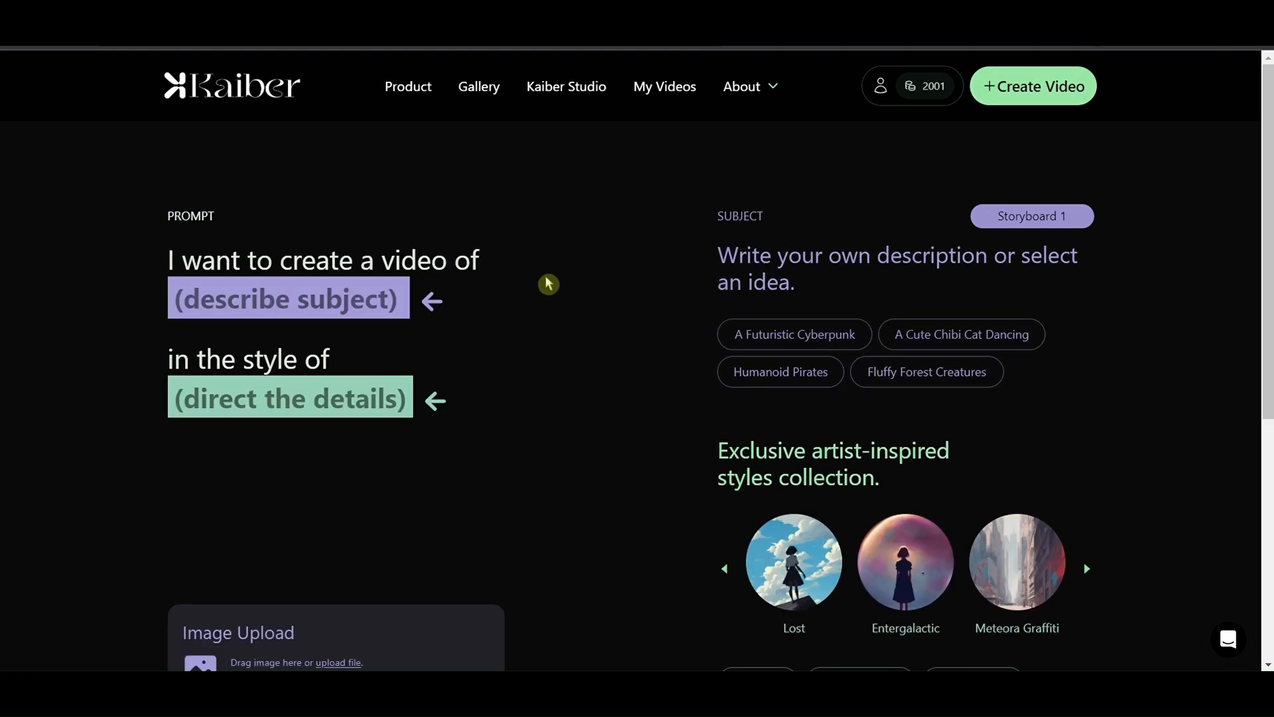
pyautogui.click(290, 100)
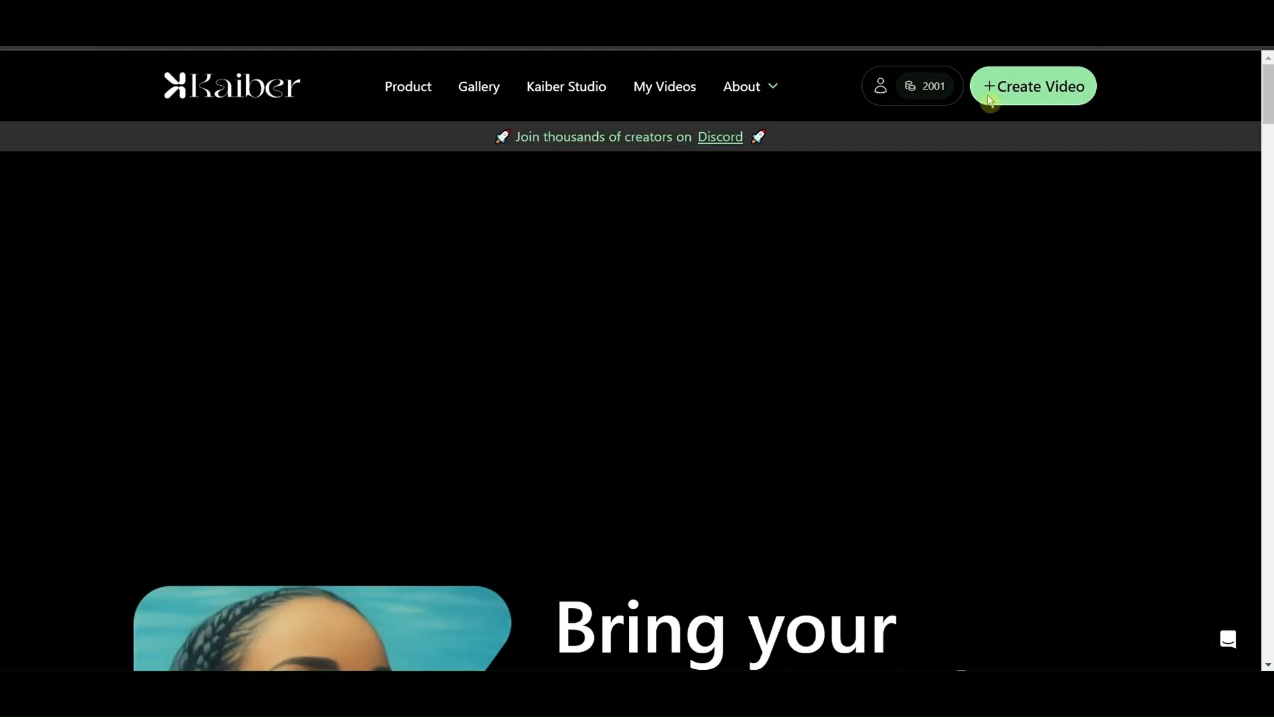
pyautogui.click(1002, 93)
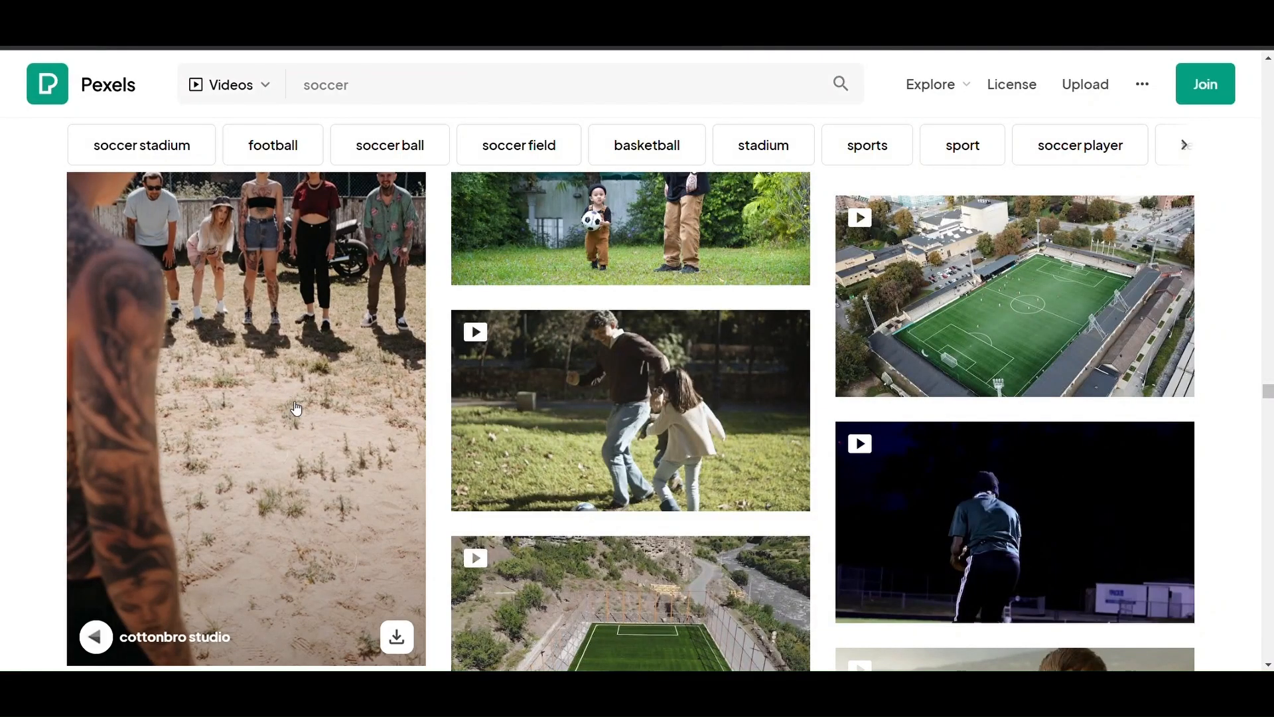
# - Browse the soccer videos on Pexels and open the Kaiber file upload for transforming an existing video
pyautogui.scroll(-1, 317, 299)
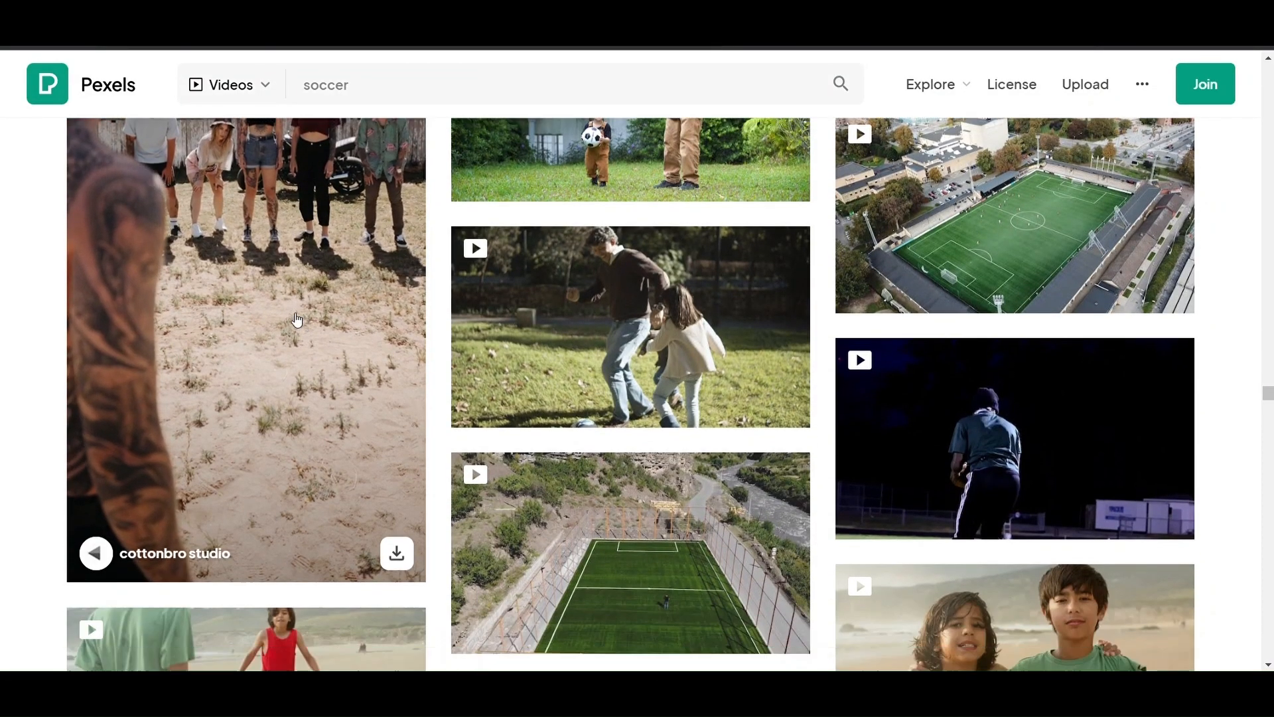
pyautogui.scroll(1, 318, 299)
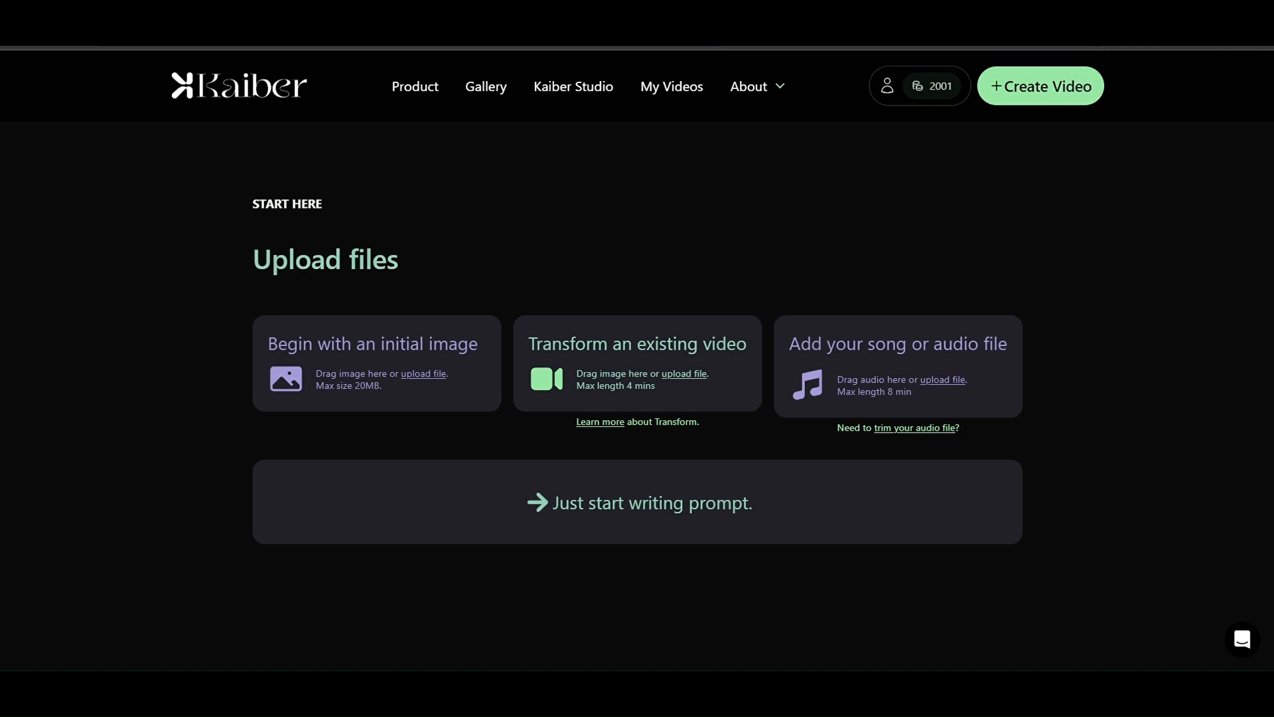
pyautogui.click(704, 373)
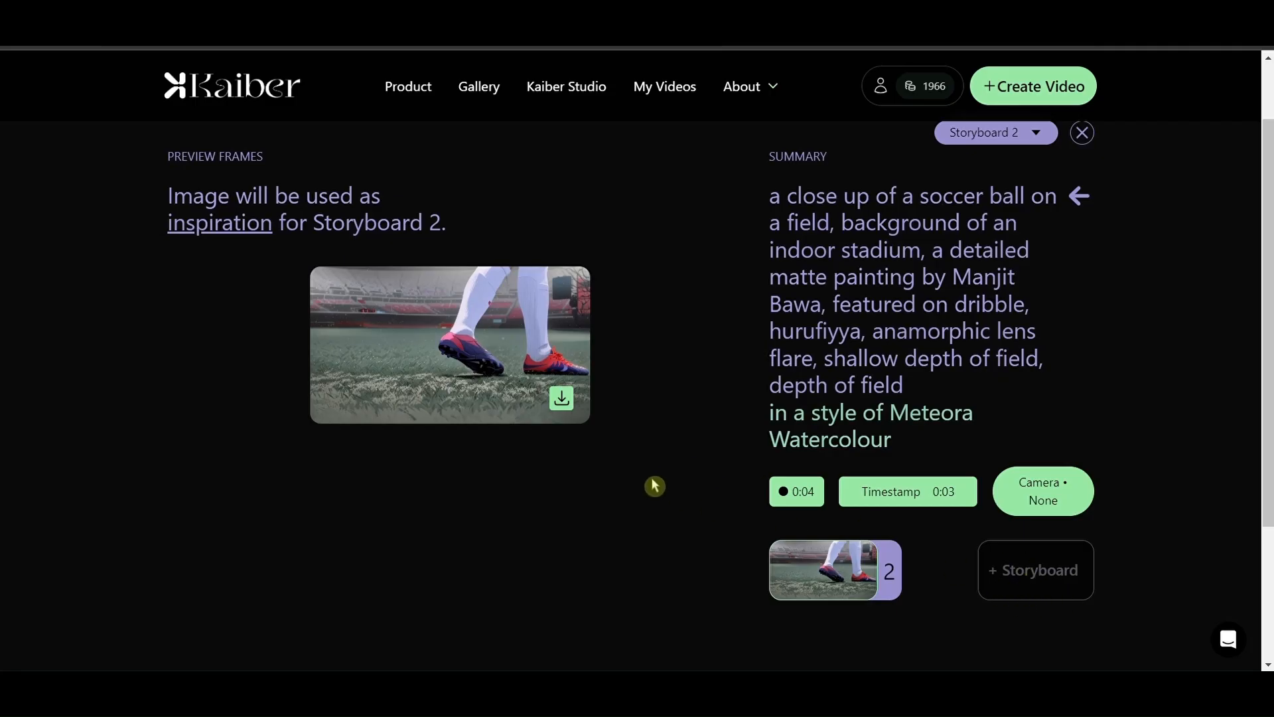
# - Create the soccer video using the regenerated stadium preview frame for Storyboard 2
pyautogui.scroll(-3, 731, 512)
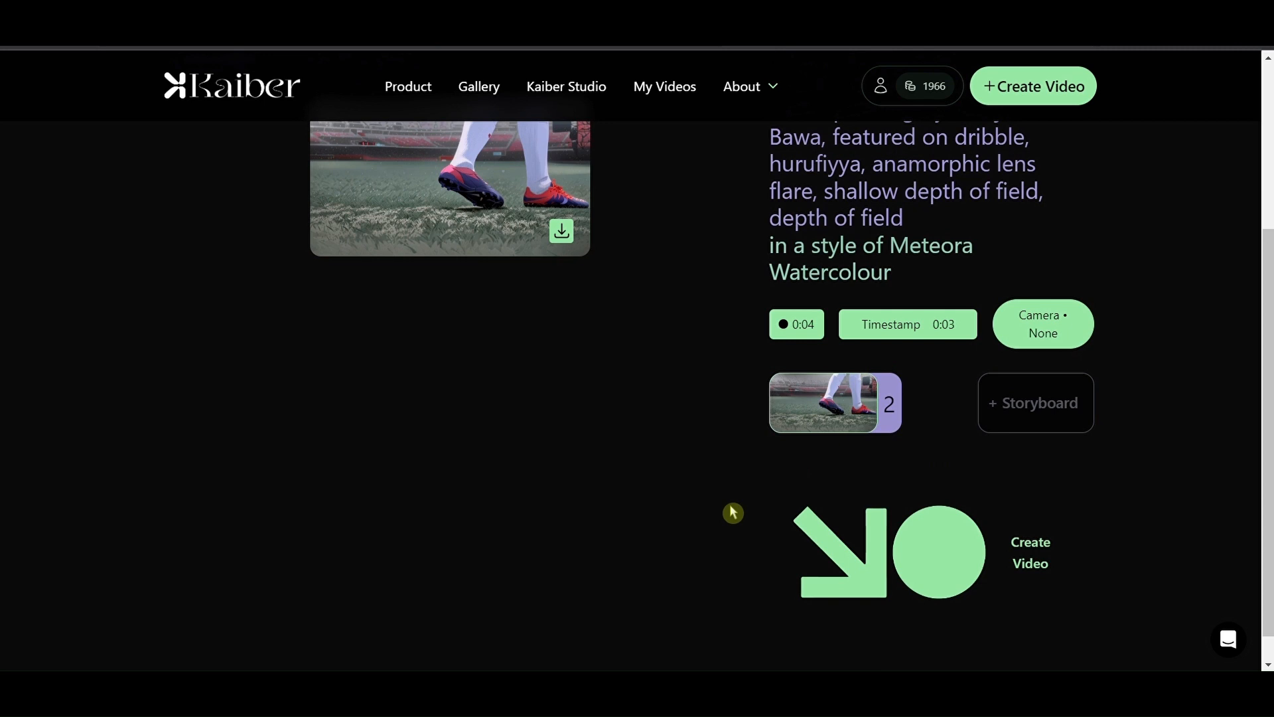
pyautogui.click(941, 563)
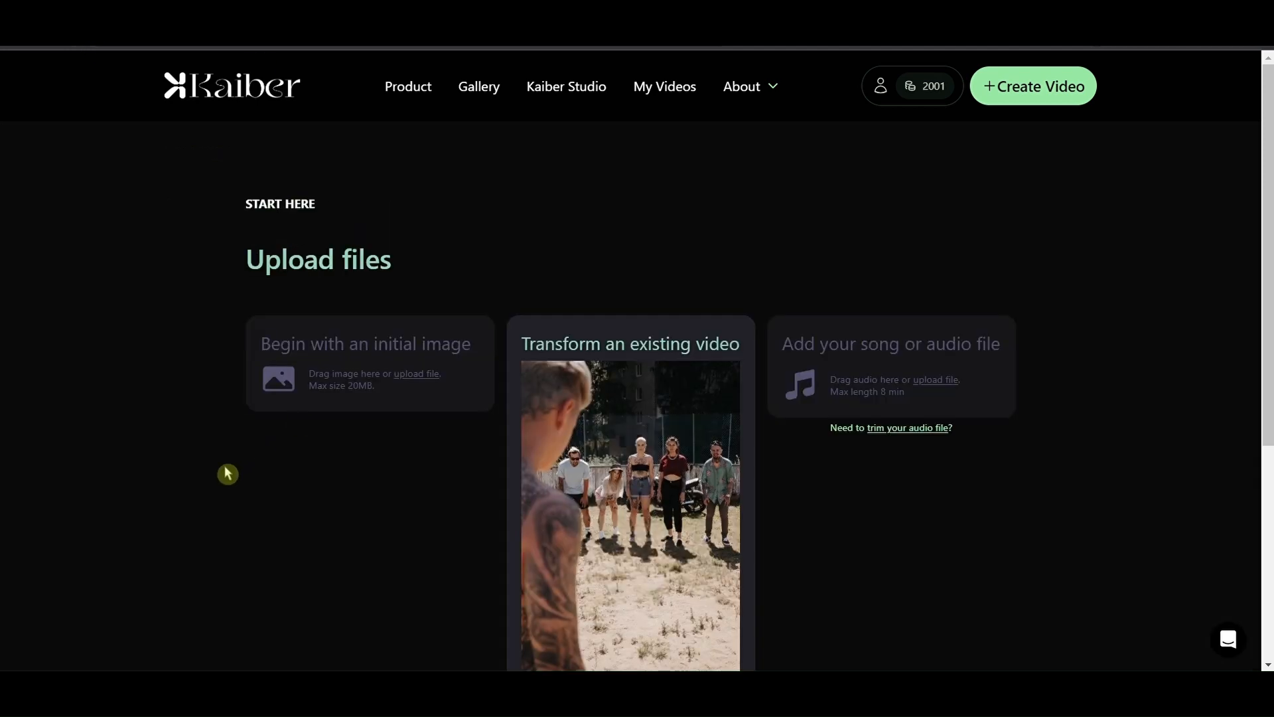
# - Play back the uploaded clip of the group of friends and review the finished soccer video
pyautogui.scroll(-3, 228, 473)
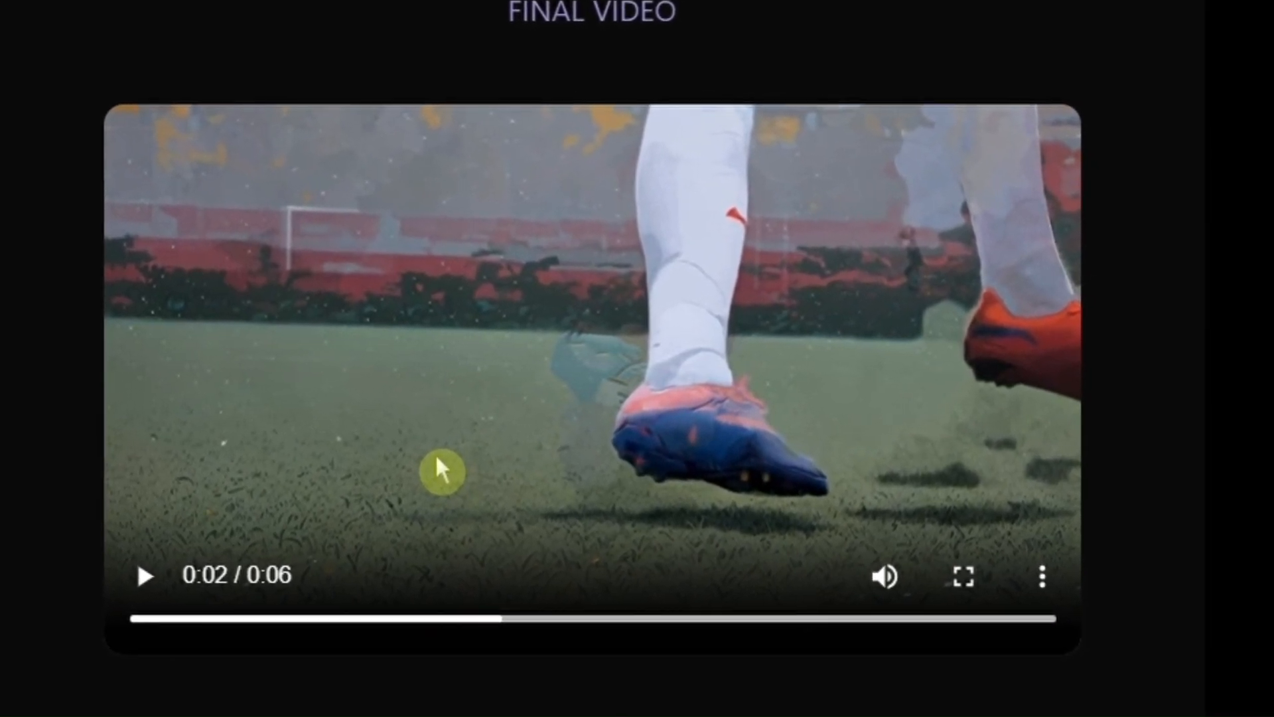
pyautogui.click(122, 578)
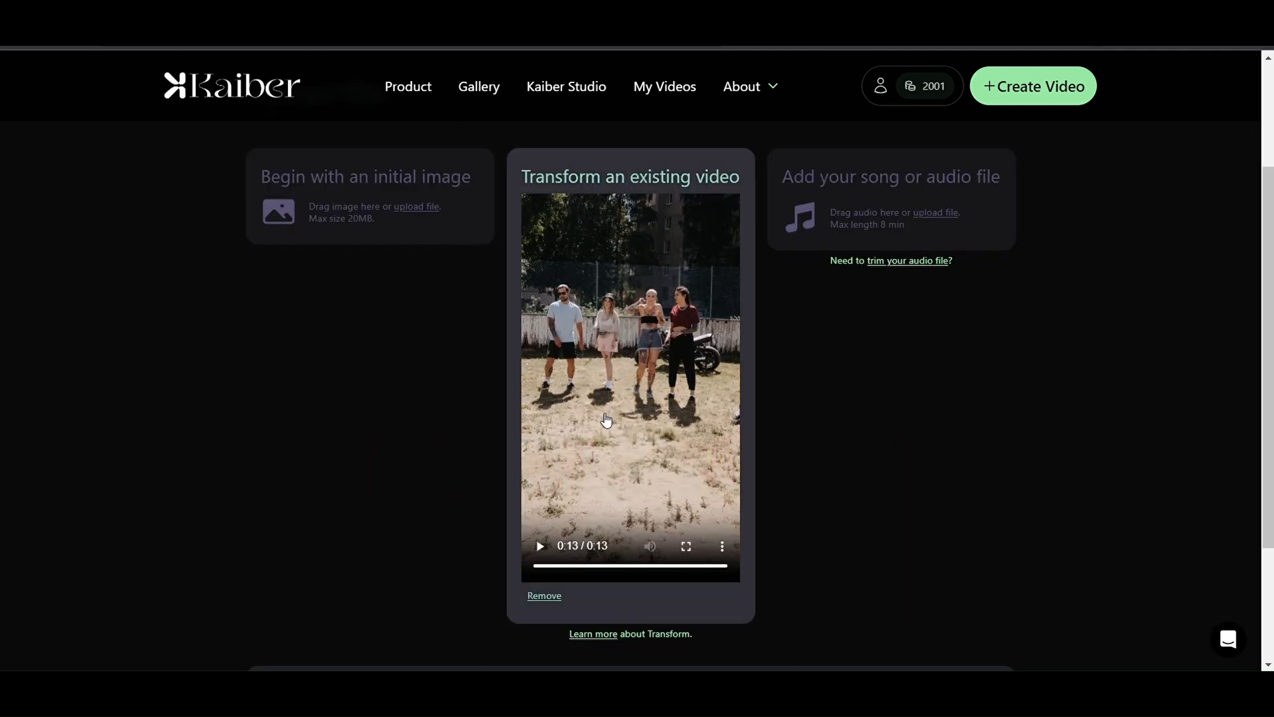
pyautogui.click(542, 548)
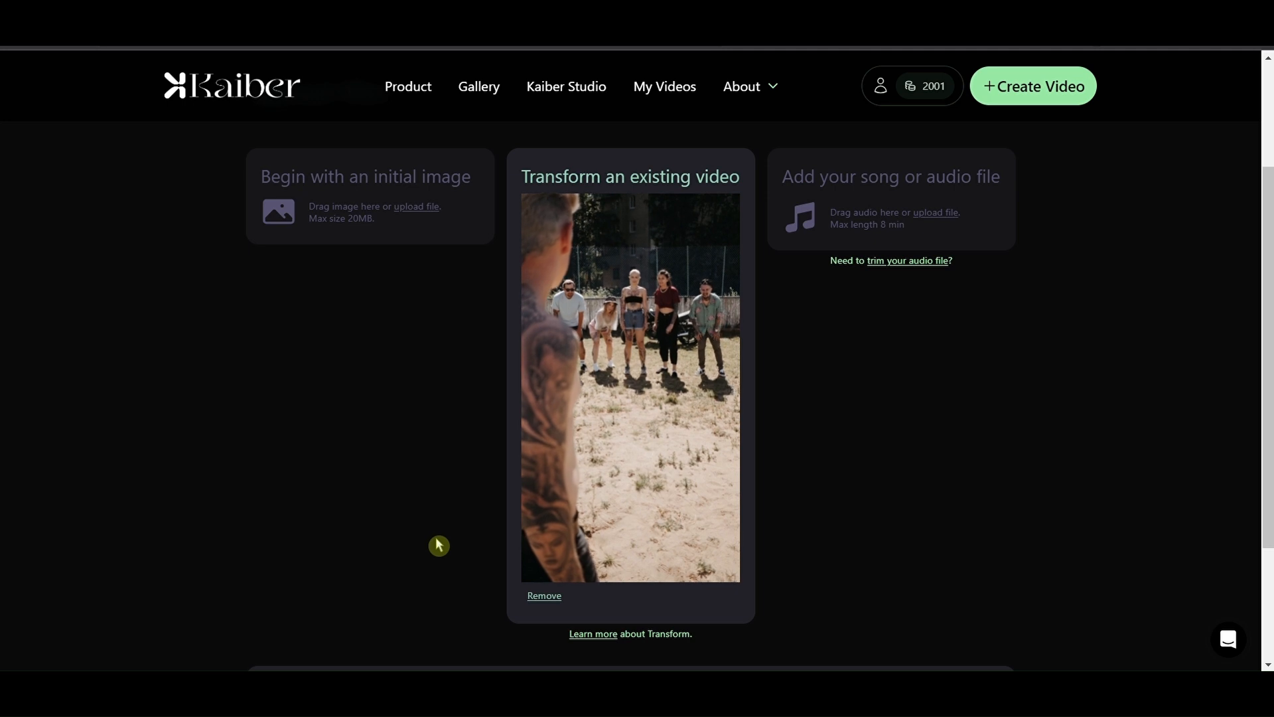
pyautogui.moveTo(589, 521)
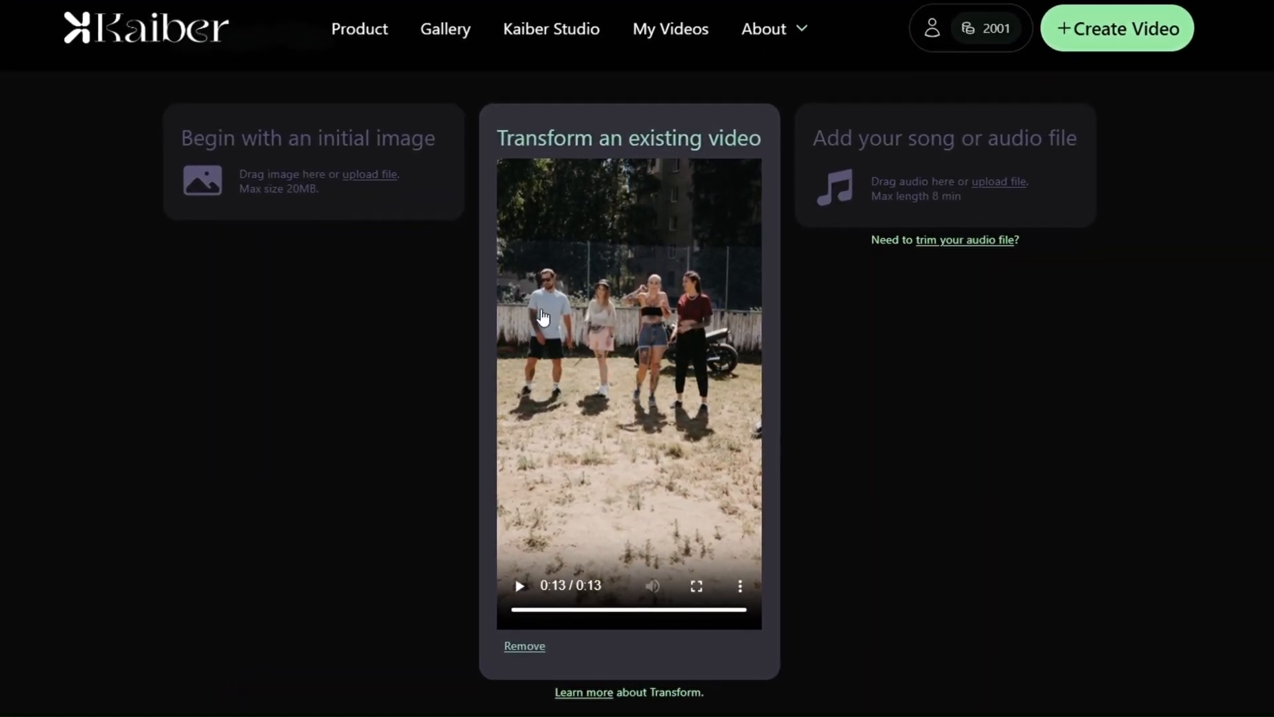
pyautogui.click(512, 600)
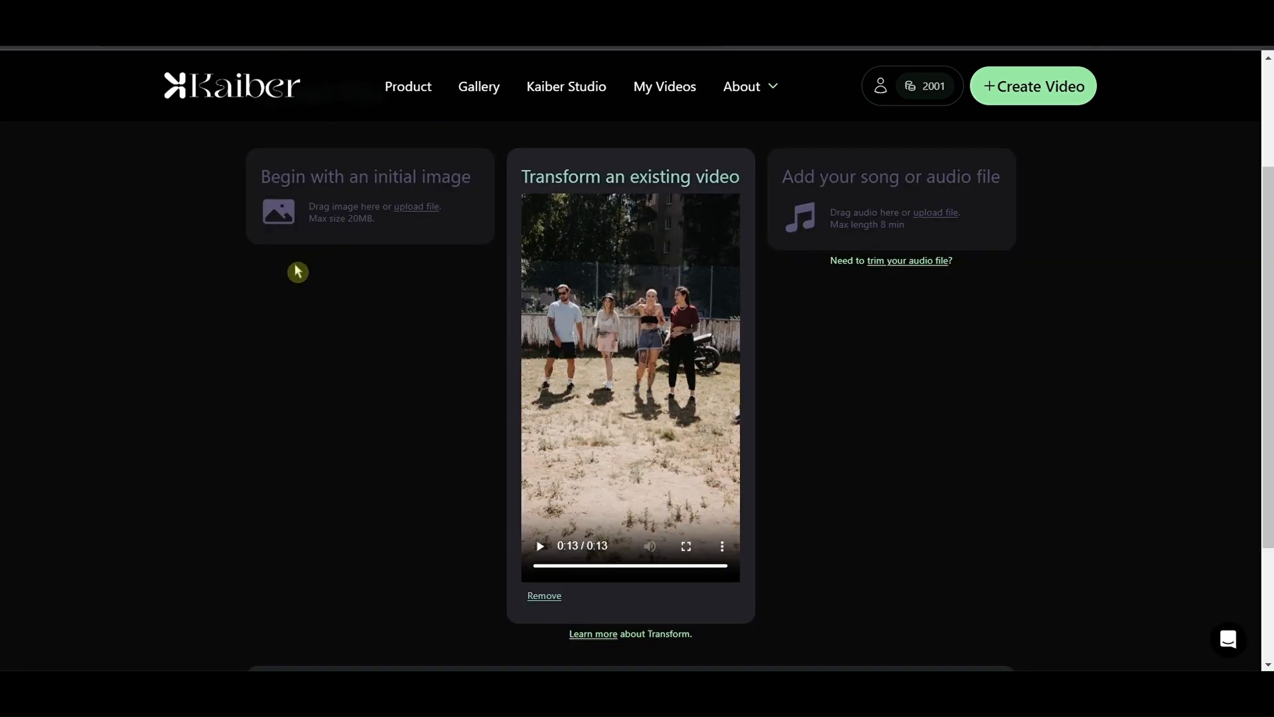
# - Continue to the prompt stage with the uploaded clip of the group of friends
pyautogui.scroll(-1, 490, 407)
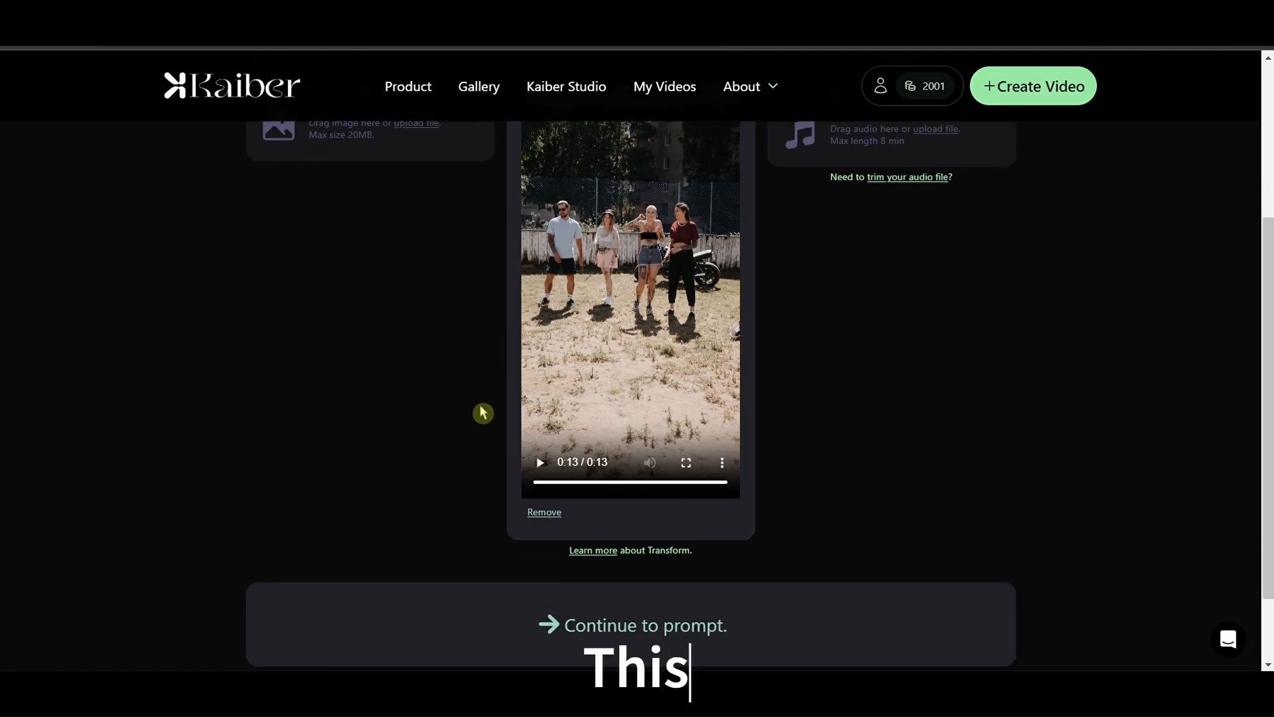
pyautogui.scroll(2, 455, 412)
pyautogui.scroll(-2, 455, 413)
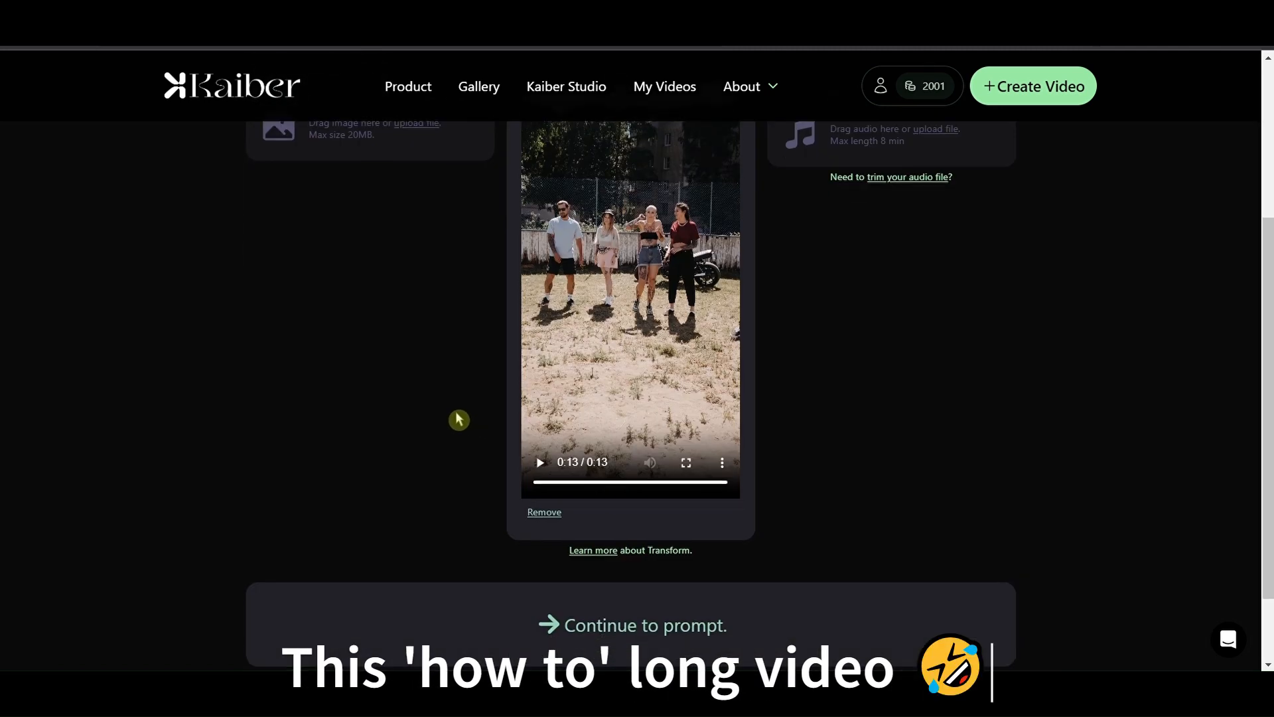
pyautogui.scroll(2, 457, 417)
pyautogui.scroll(-2, 505, 365)
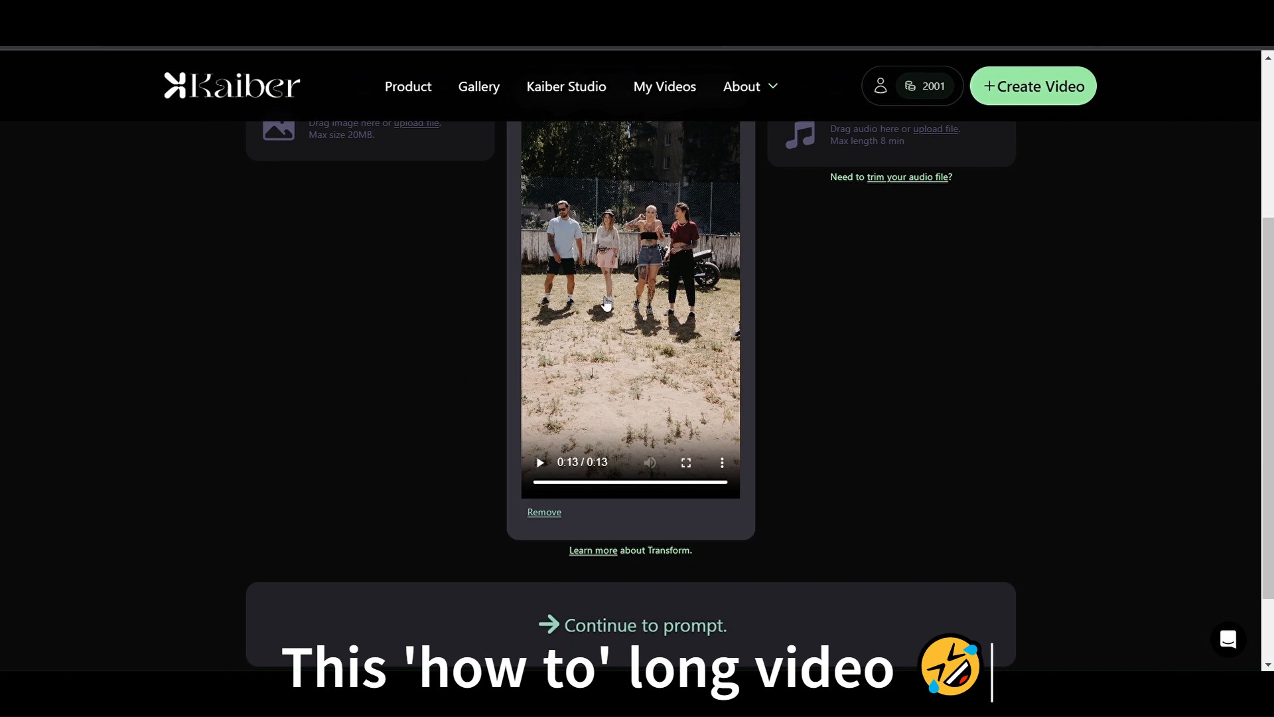
pyautogui.click(594, 624)
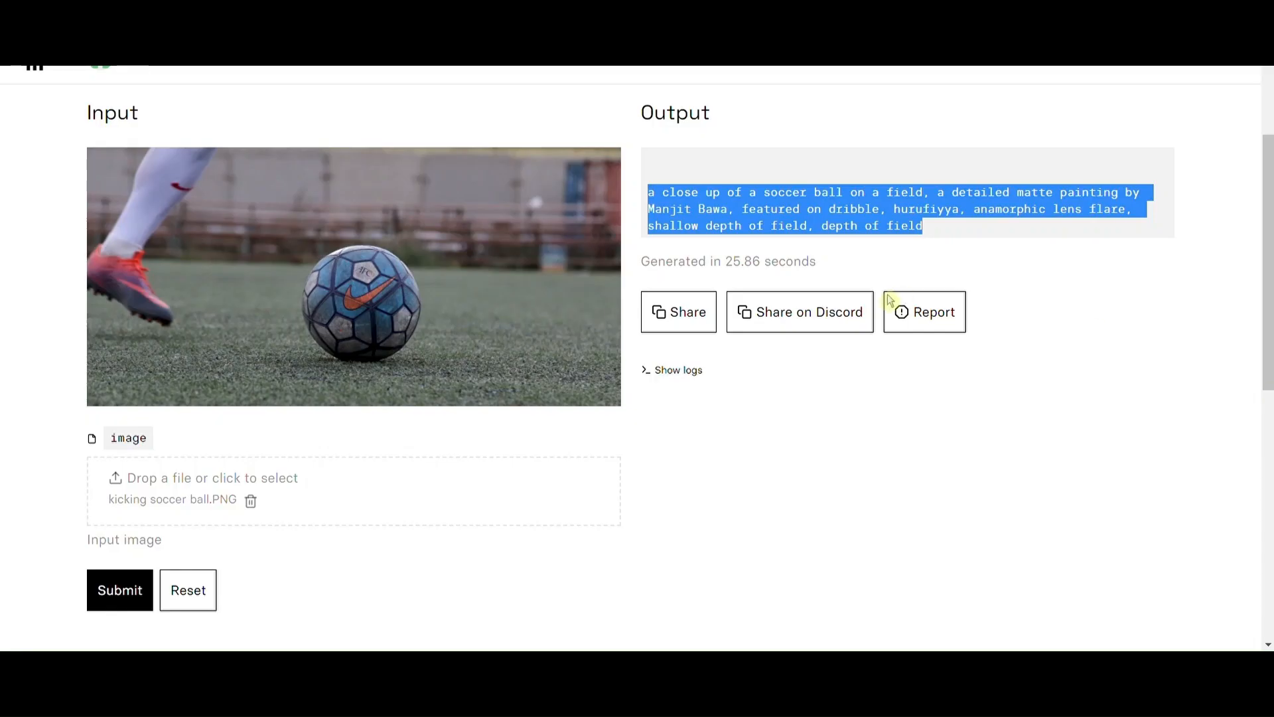
# - Submit the image group of friends playing soccer.PNG on the image-to-prompt page to generate a text description
pyautogui.scroll(-2, 595, 389)
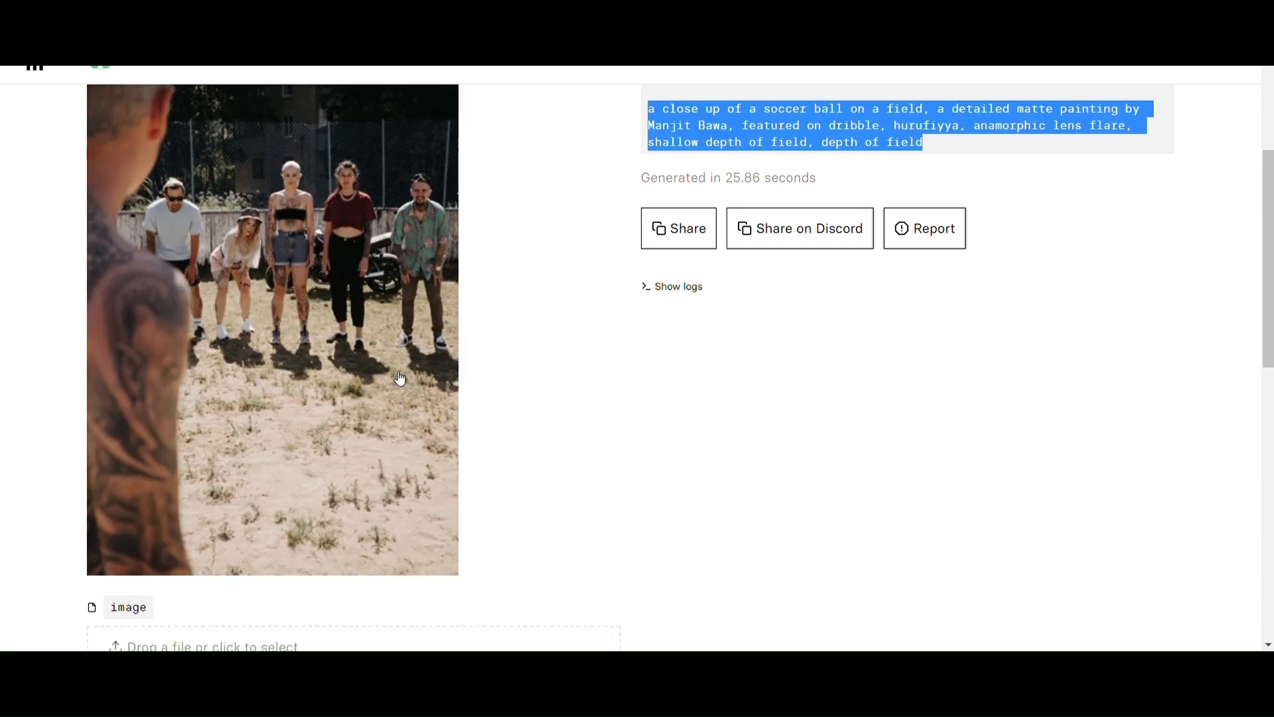
pyautogui.scroll(-4, 412, 478)
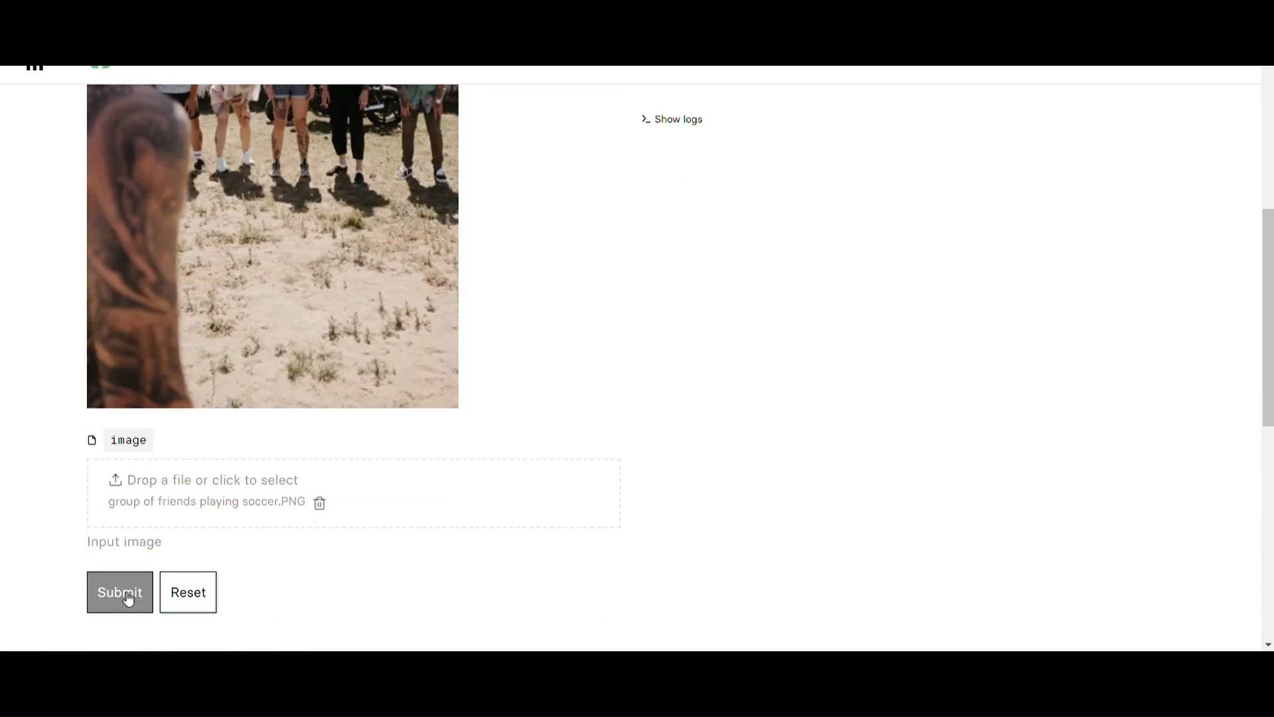
pyautogui.click(123, 593)
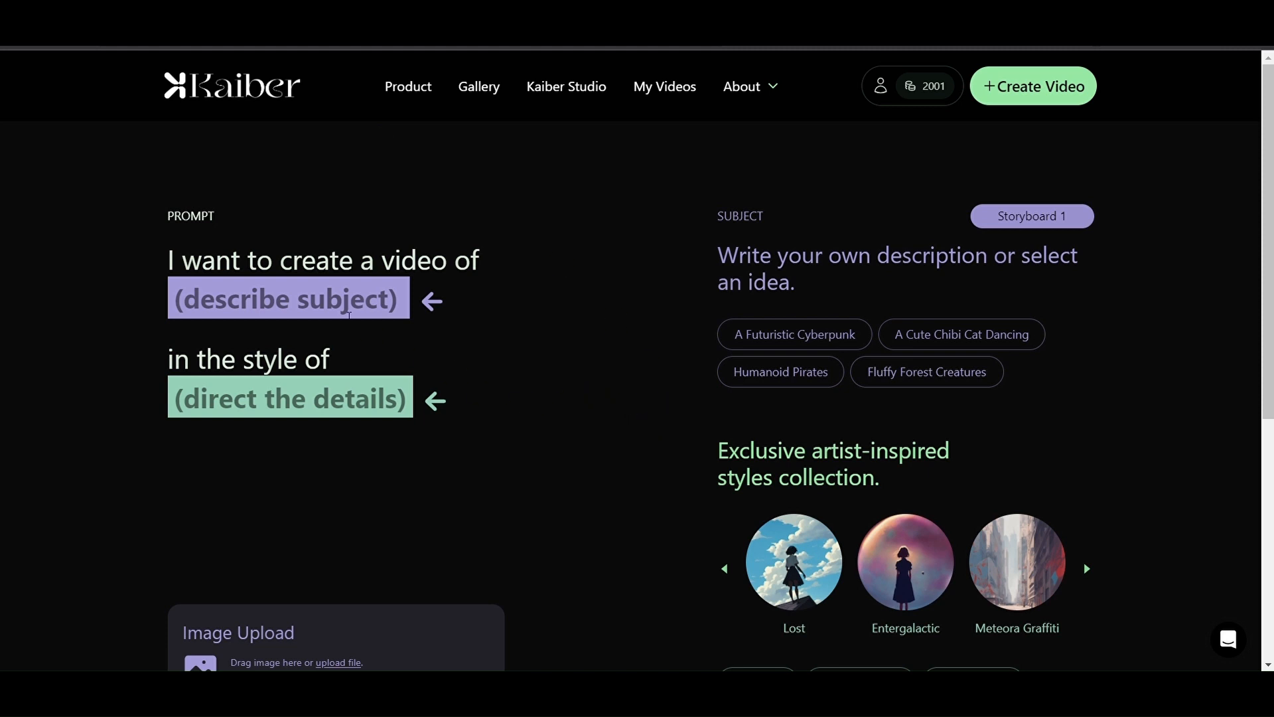
pyautogui.click(315, 302)
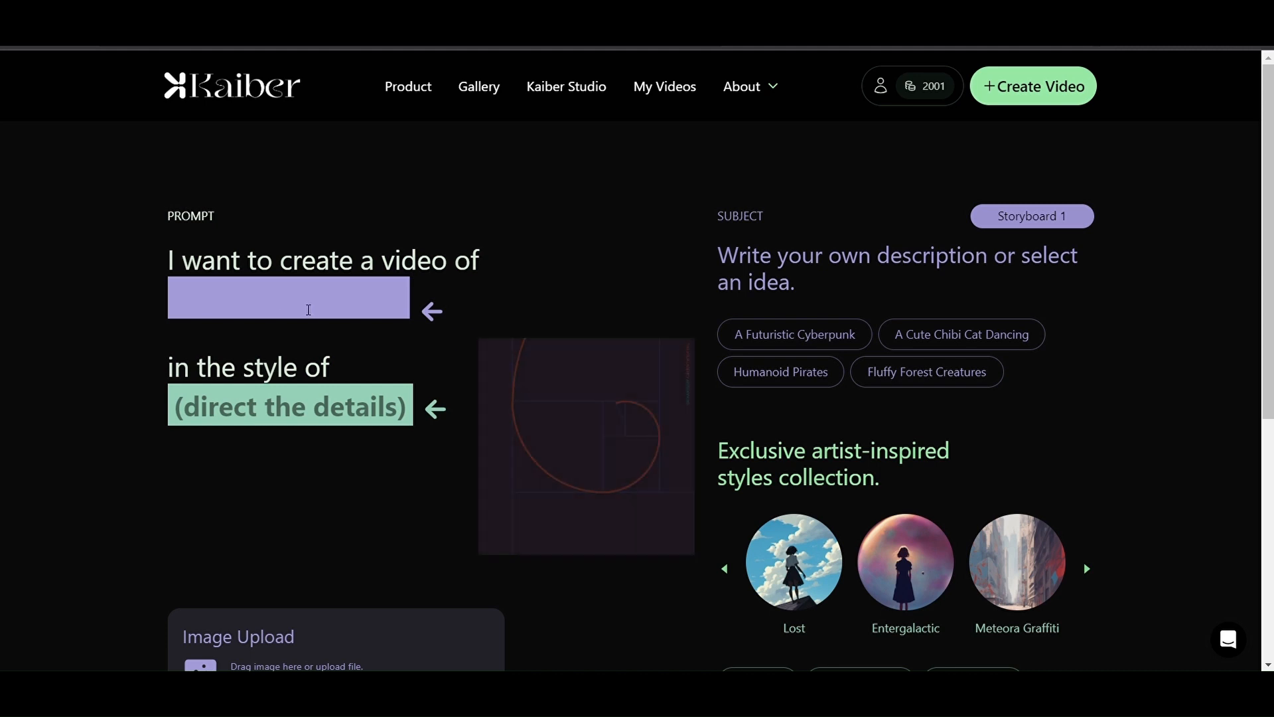
pyautogui.write('A')
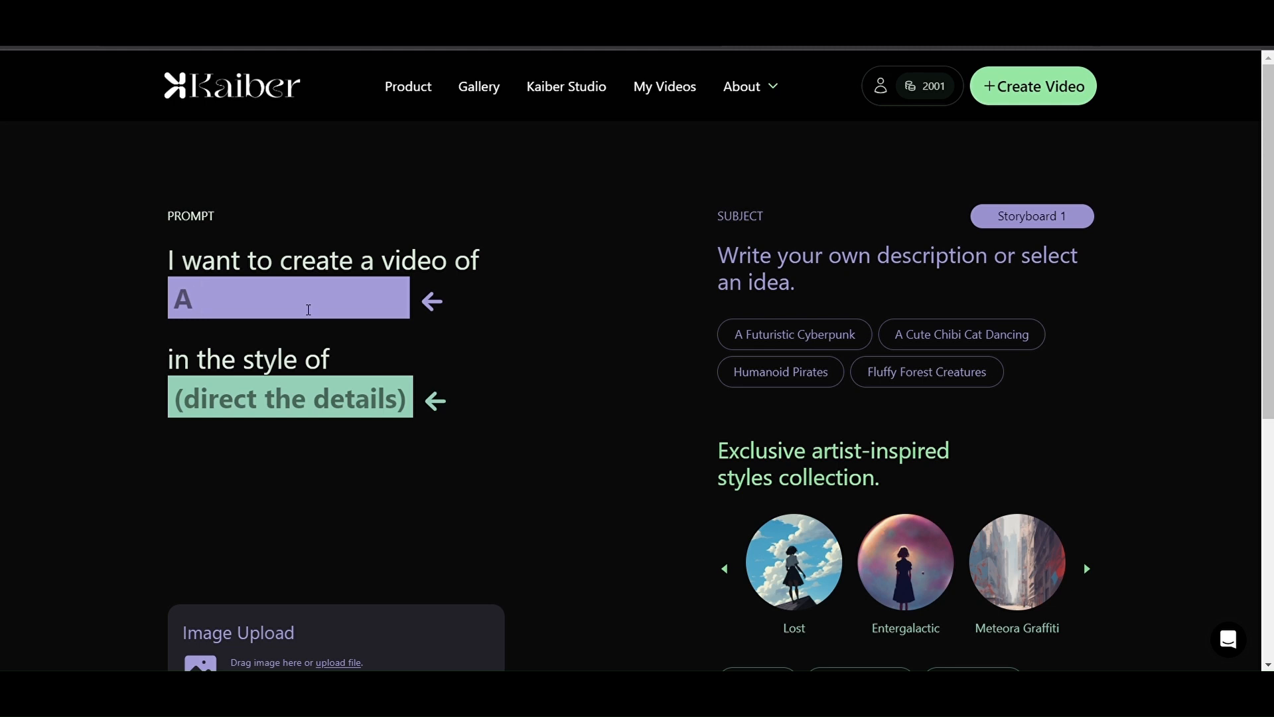
pyautogui.write('group')
pyautogui.press('BackSpace')
pyautogui.press('BackSpace')
pyautogui.press('BackSpace')
pyautogui.press('BackSpace')
pyautogui.press('BackSpace')
pyautogui.press('BackSpace')
# - Enter "A person kicking a soccer ball to a group of standing people" as the Storyboard 1 subject in Kaiber
pyautogui.click(287, 312)
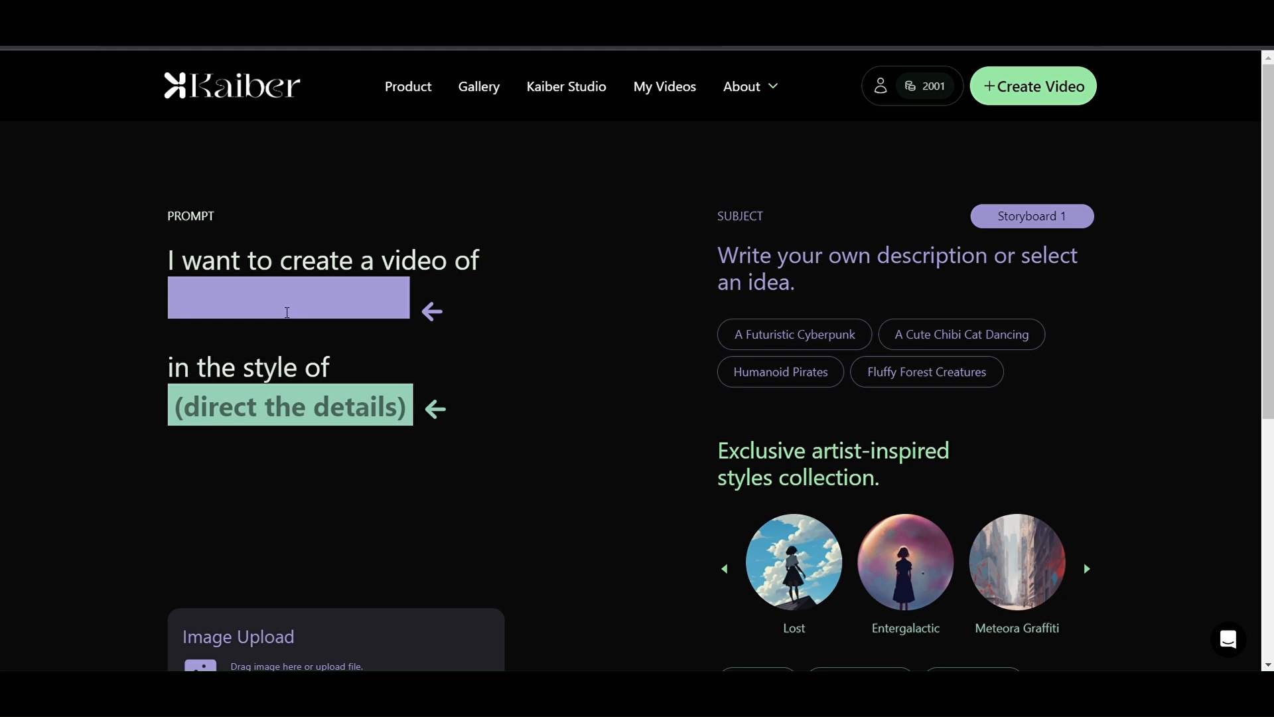
pyautogui.write('A person kicking')
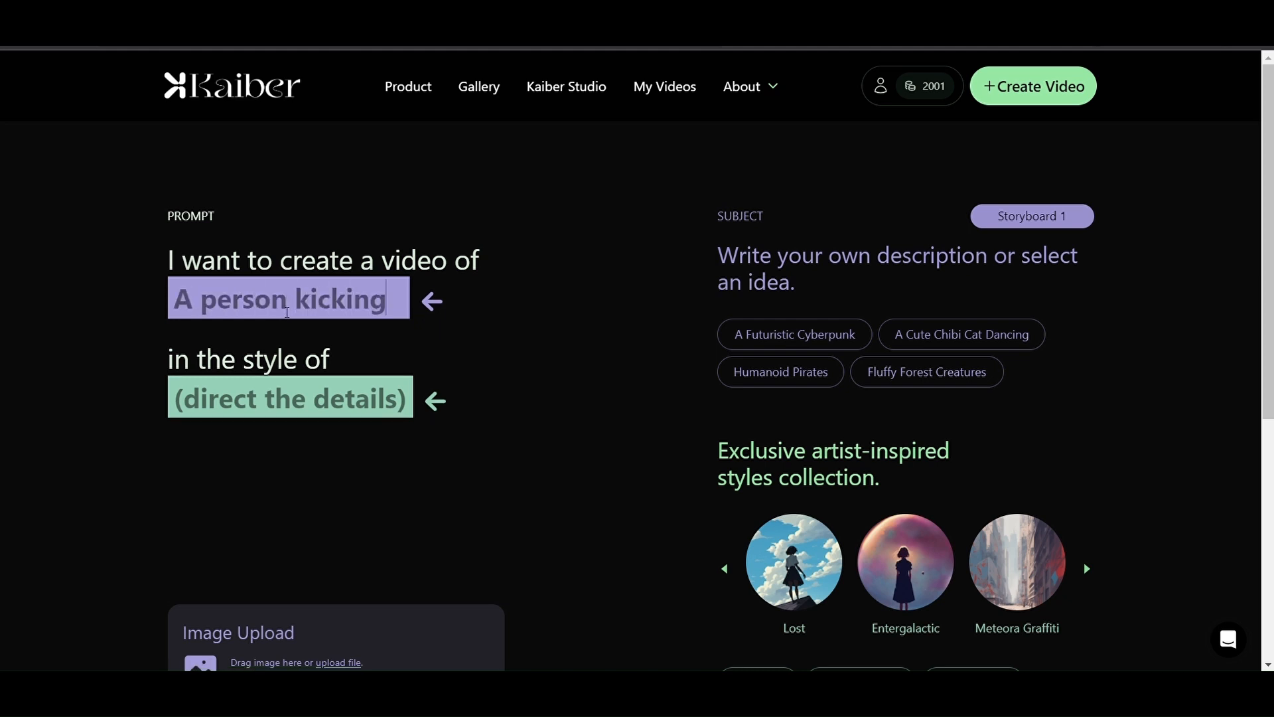
pyautogui.write(' a ')
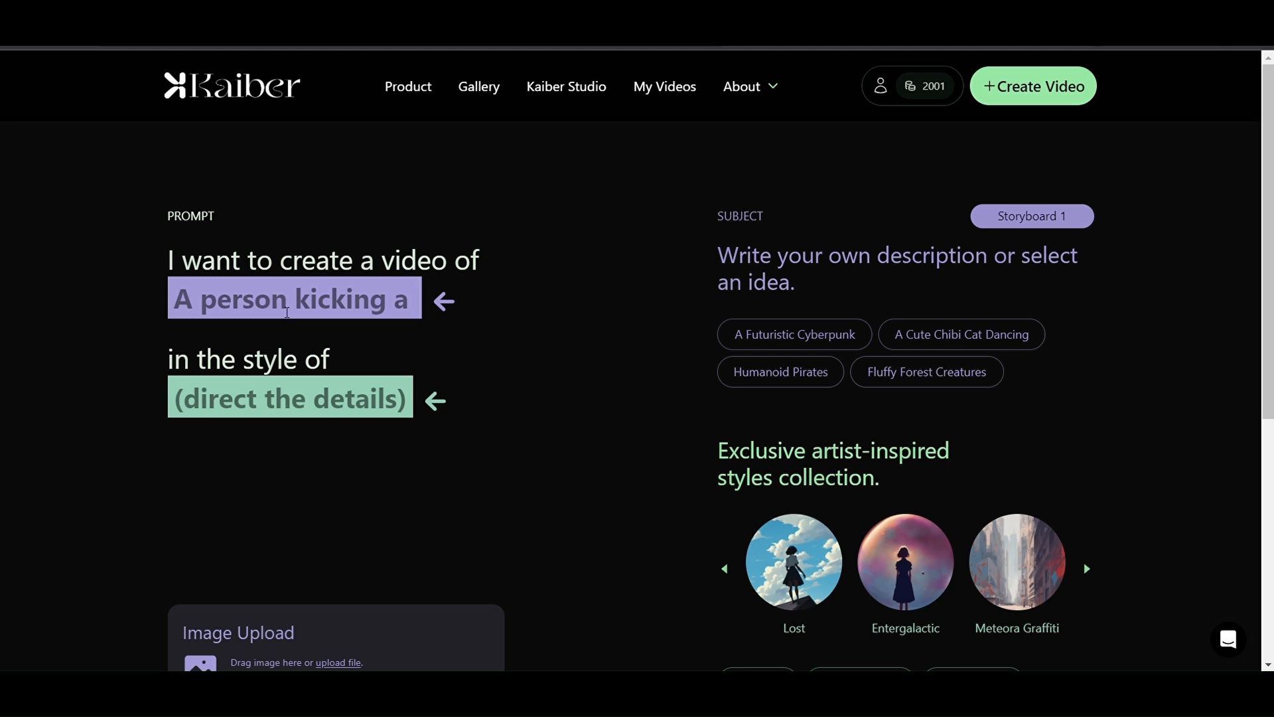
pyautogui.write('soccer ')
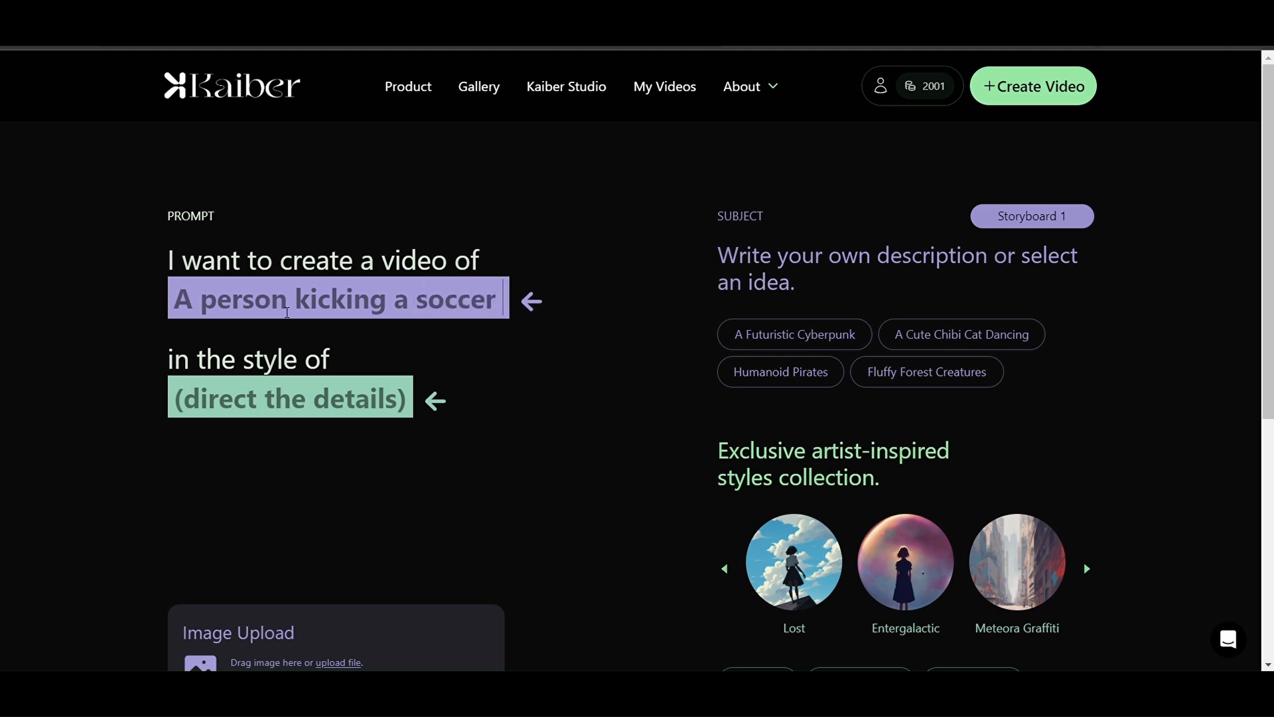
pyautogui.write('ball')
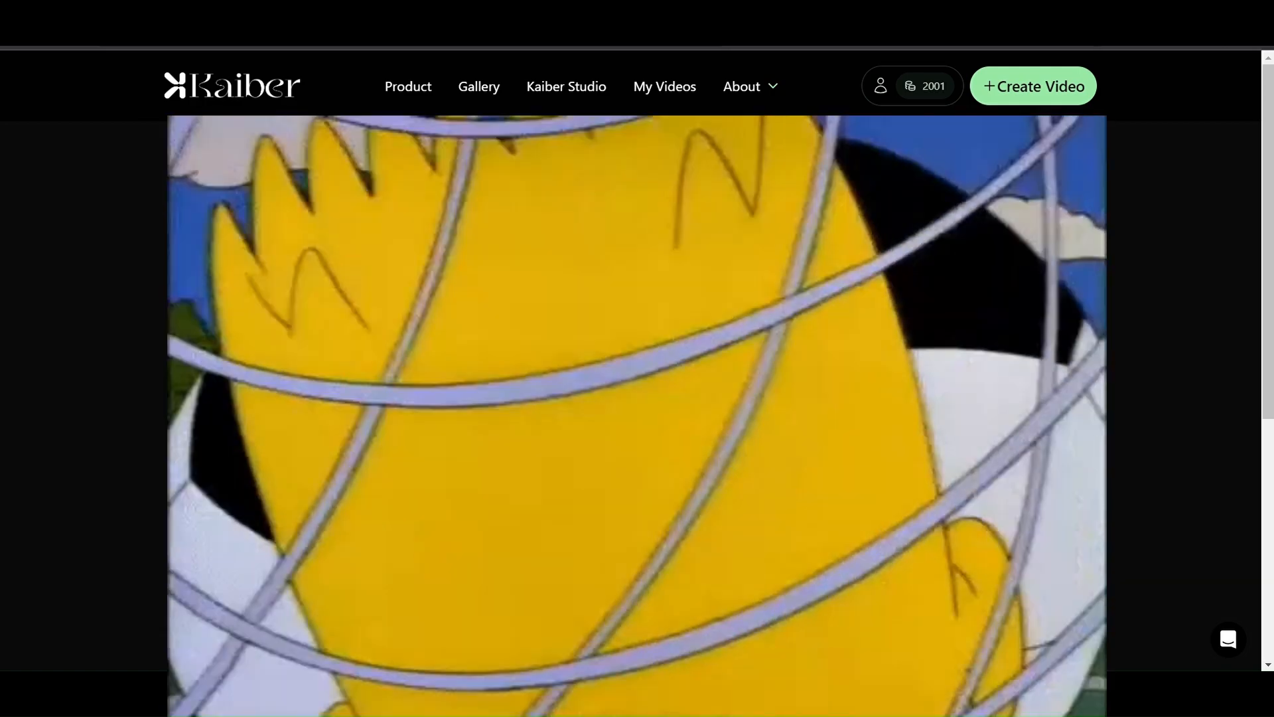
pyautogui.write('t')
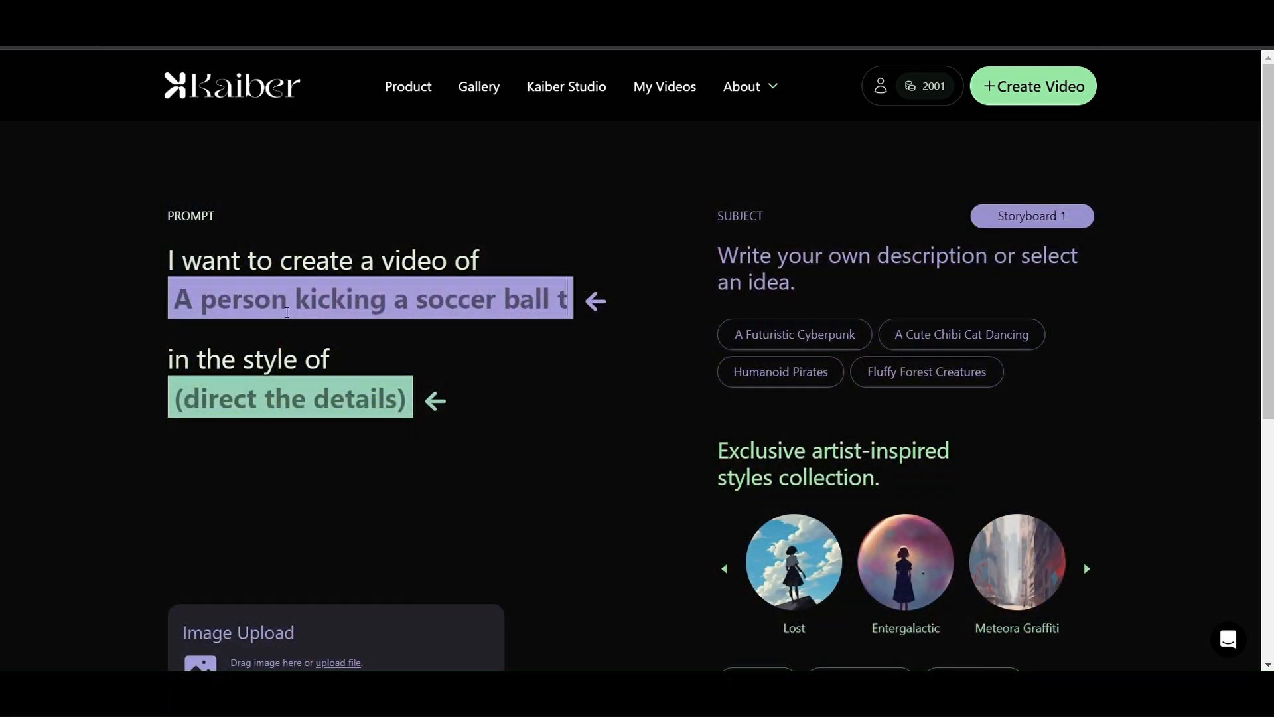
pyautogui.write('o a g')
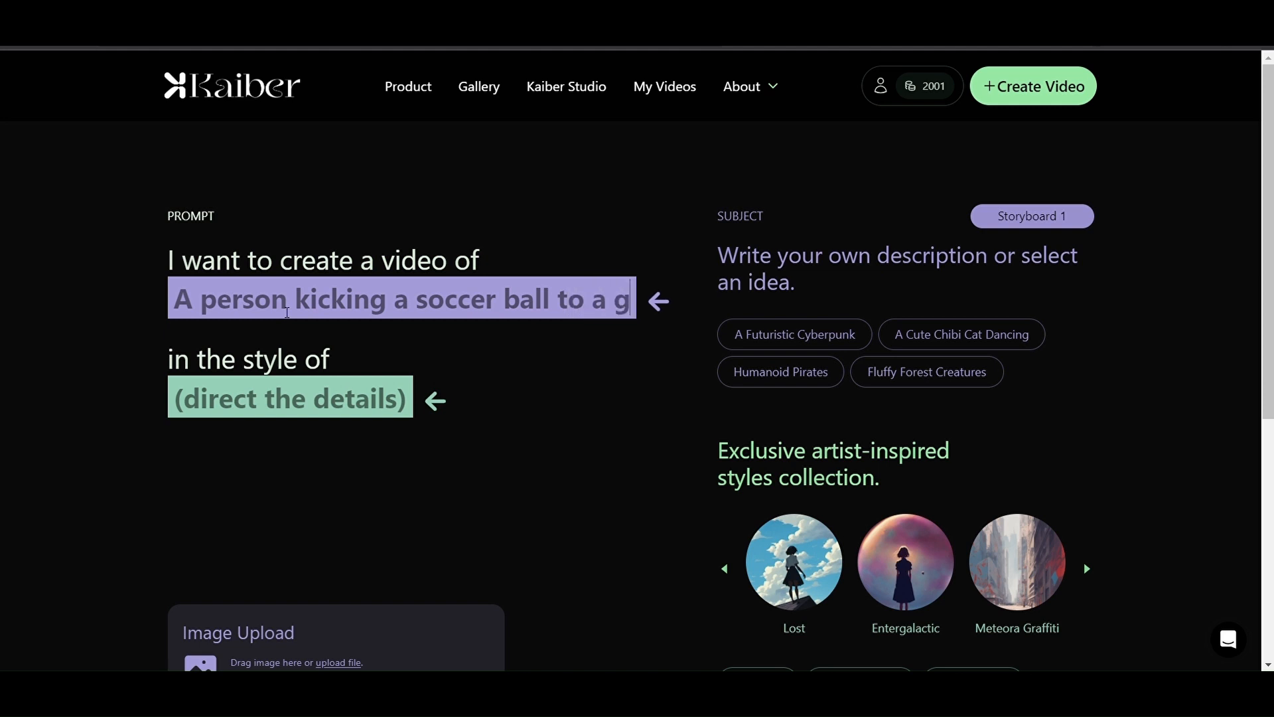
pyautogui.write('roup of ')
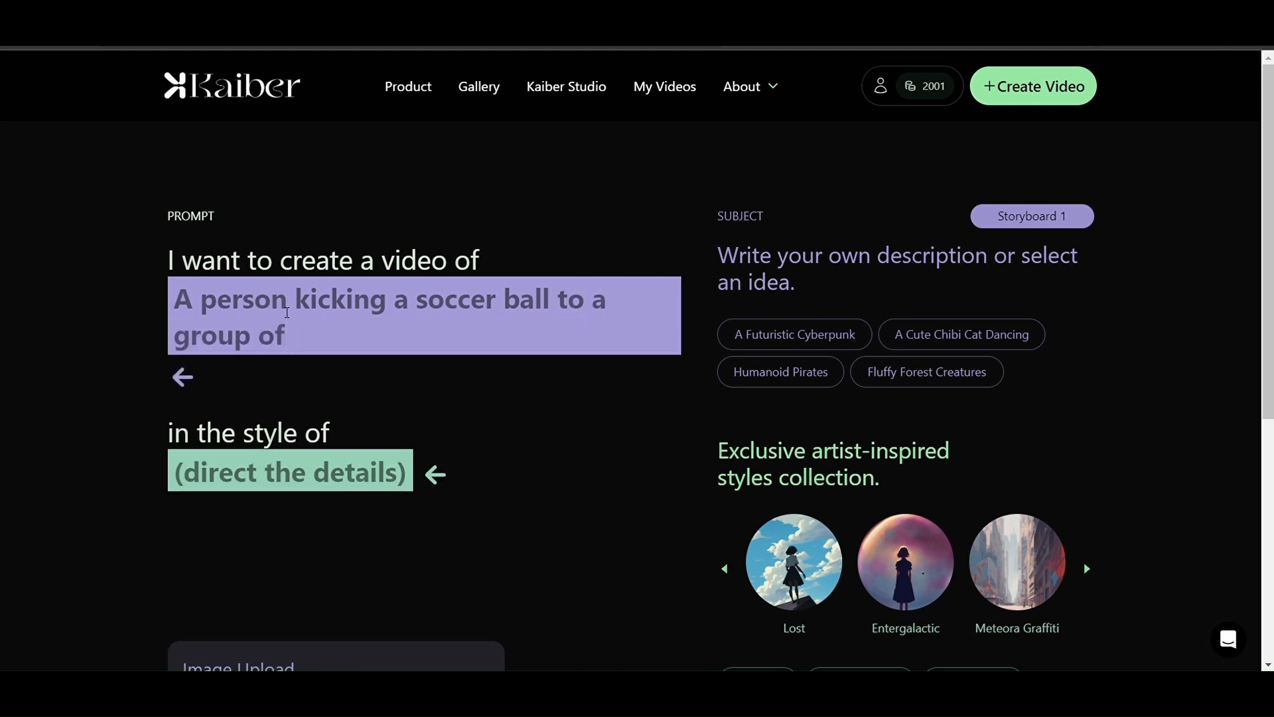
pyautogui.write('standing p')
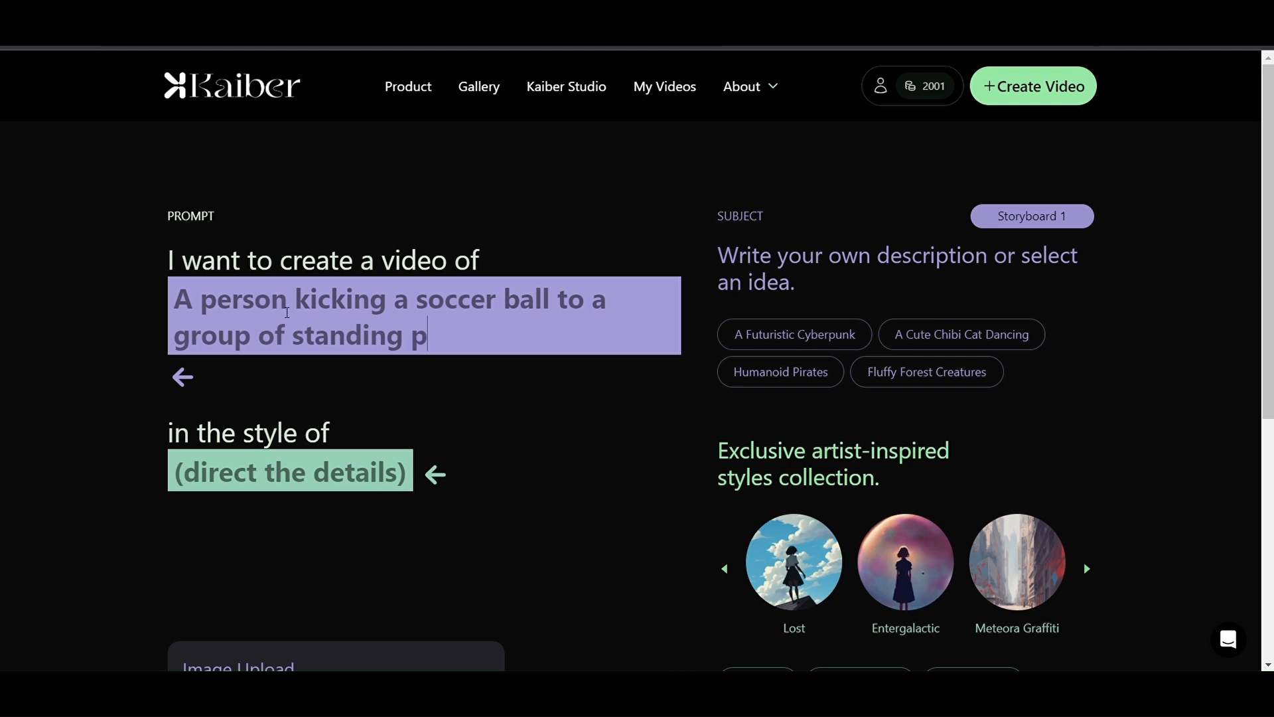
pyautogui.write('eople')
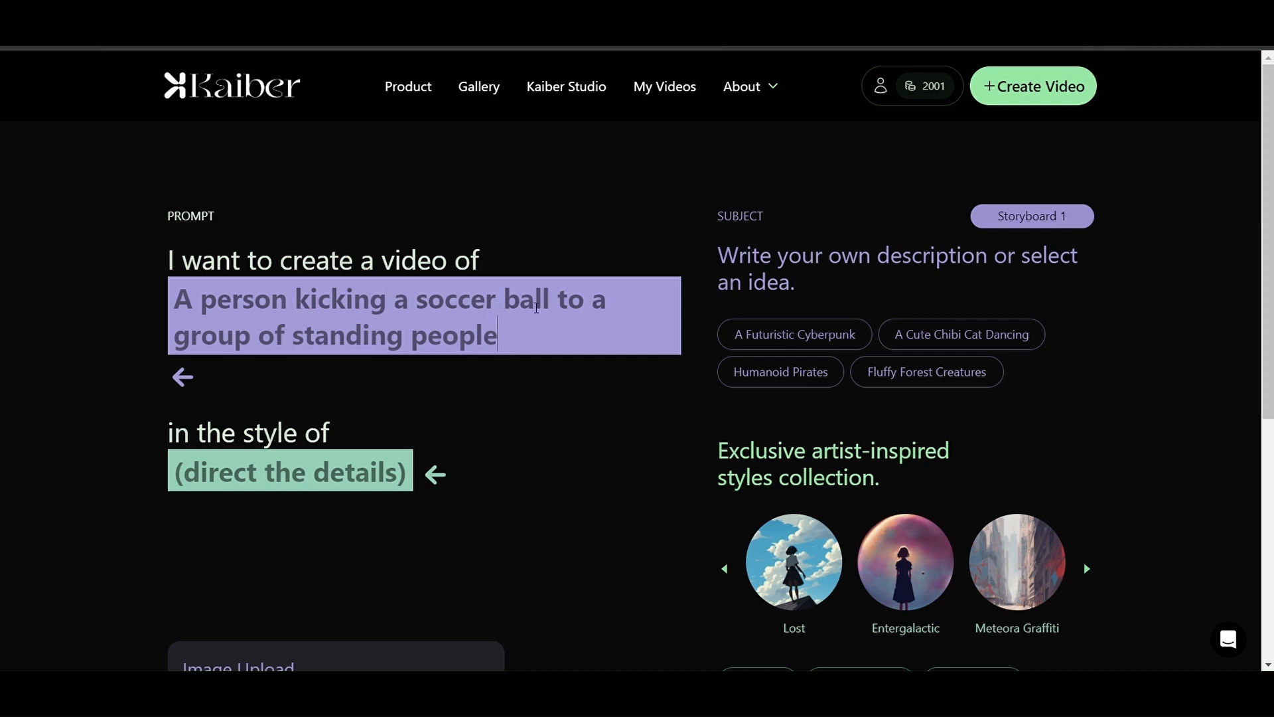
# - Insert the weighting "(soccer ball: 0.2)" after "soccer ball" in the subject description
pyautogui.click(558, 305)
pyautogui.write('(')
pyautogui.write('soccer ba')
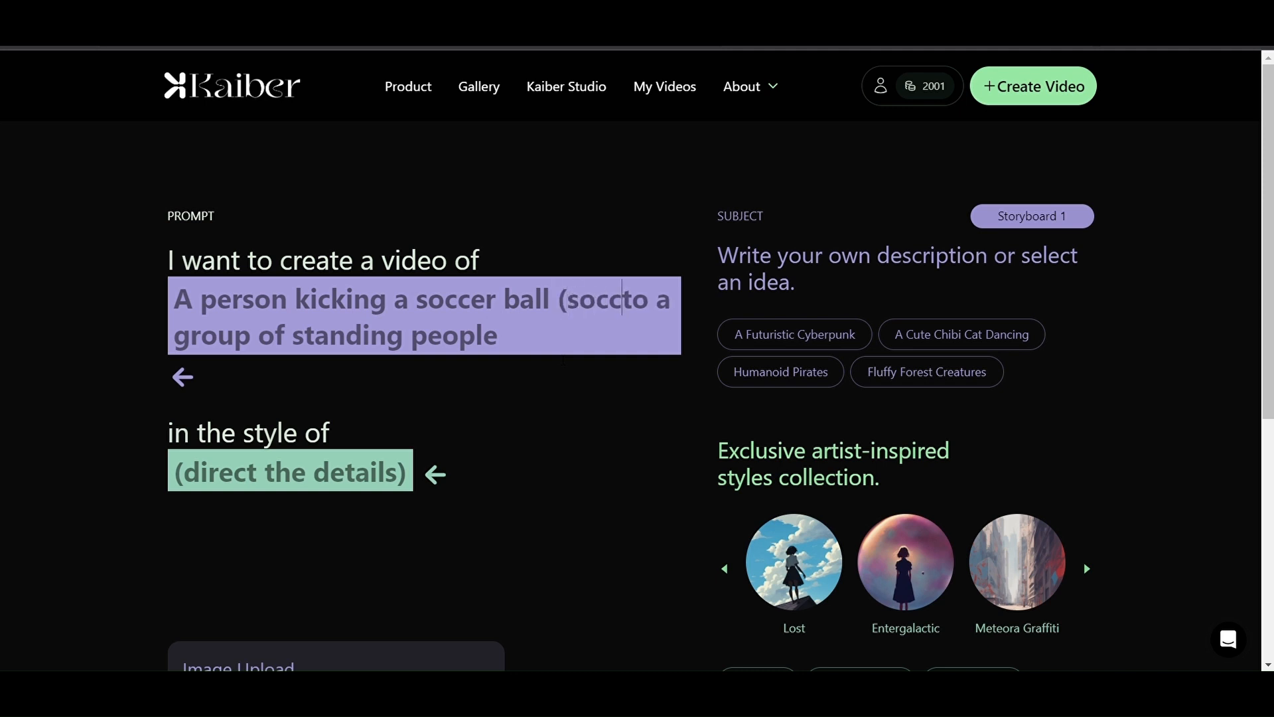
pyautogui.write('ll')
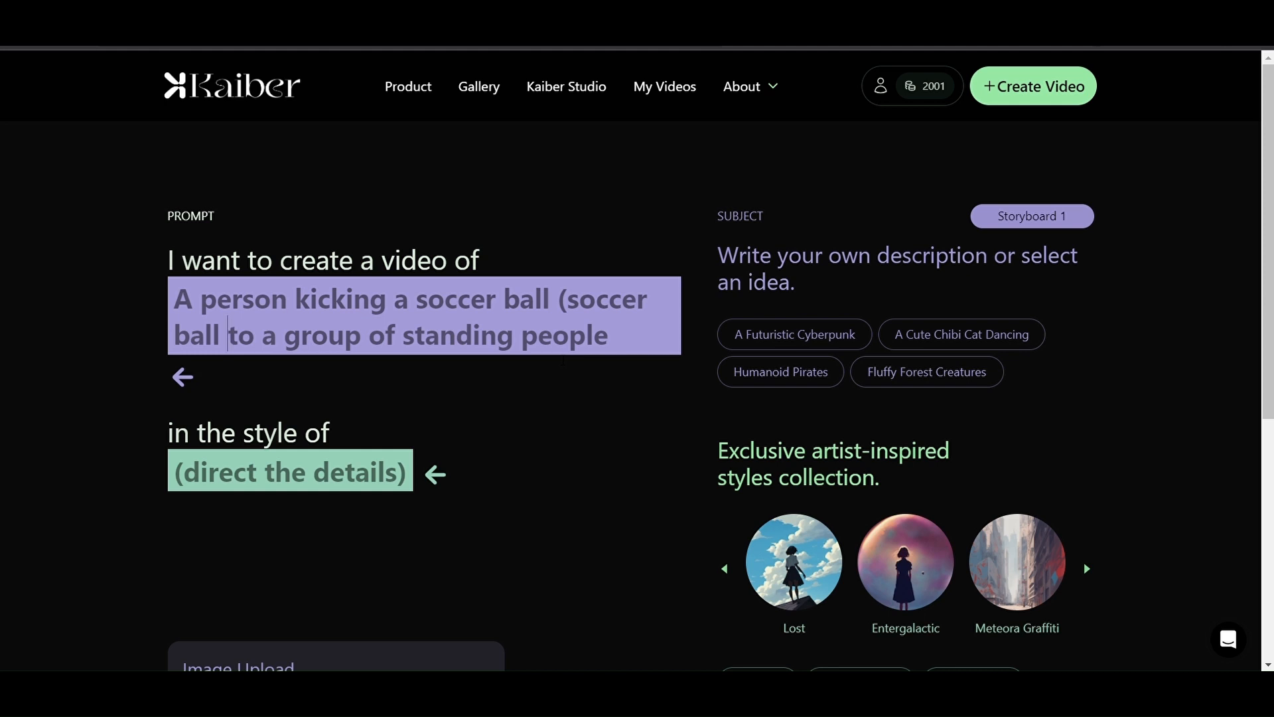
pyautogui.write('0')
pyautogui.press('BackSpace')
pyautogui.press('BackSpace')
pyautogui.write(': ')
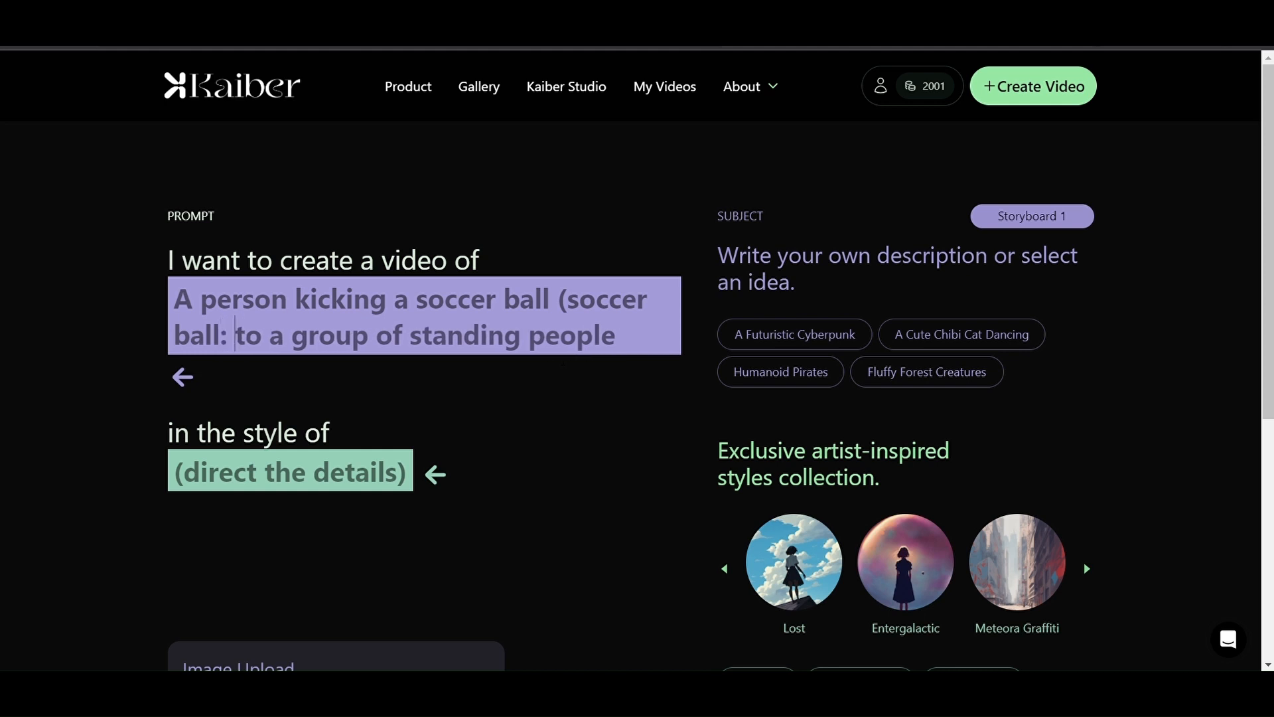
pyautogui.write('0.')
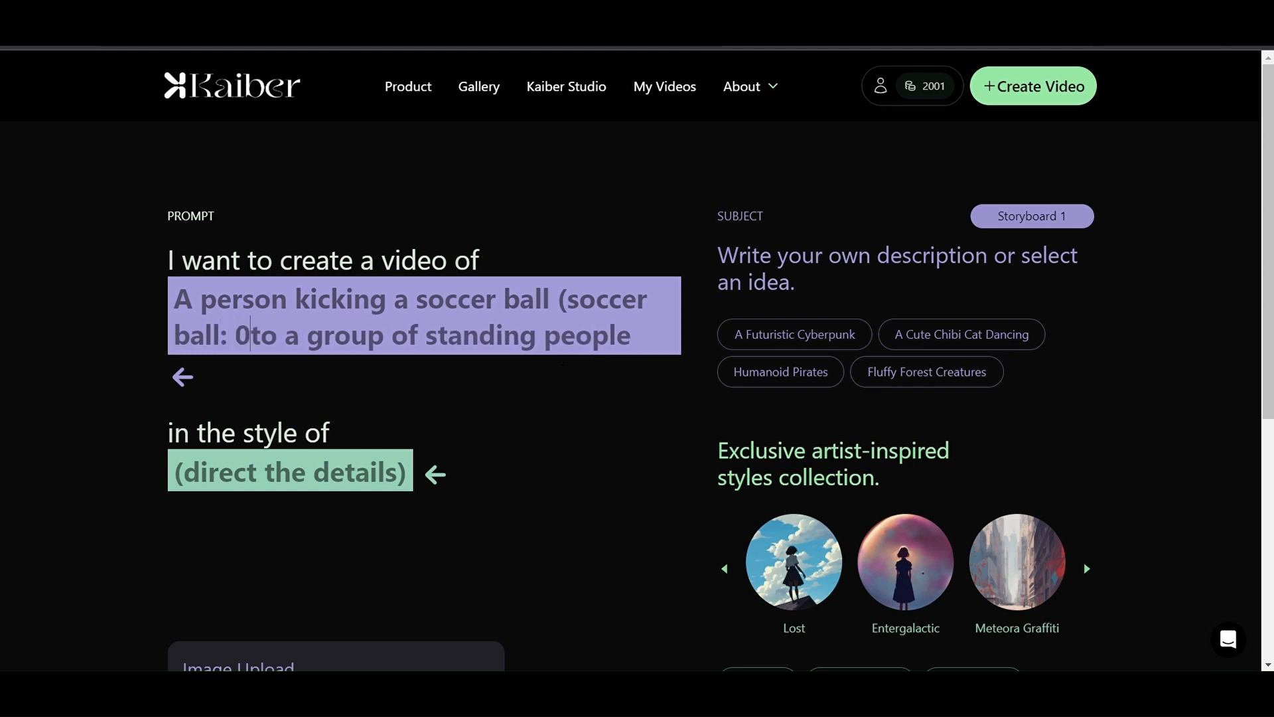
pyautogui.write('2')
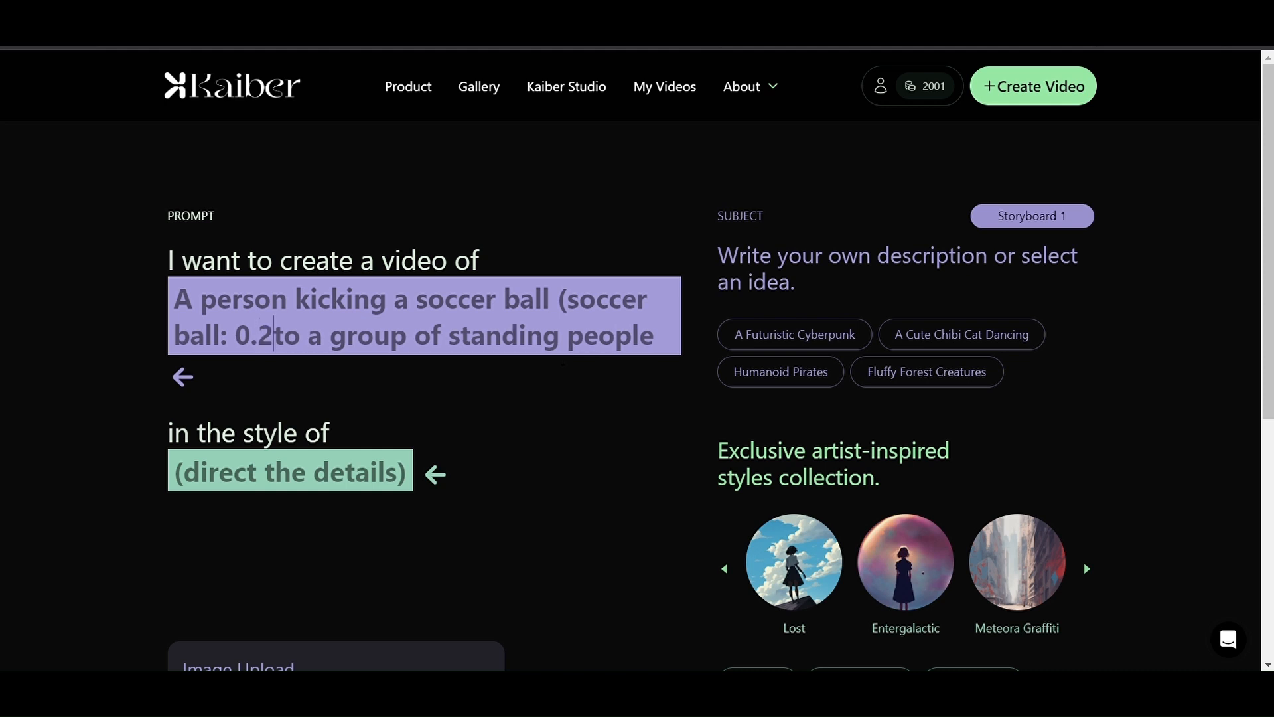
pyautogui.write(')')
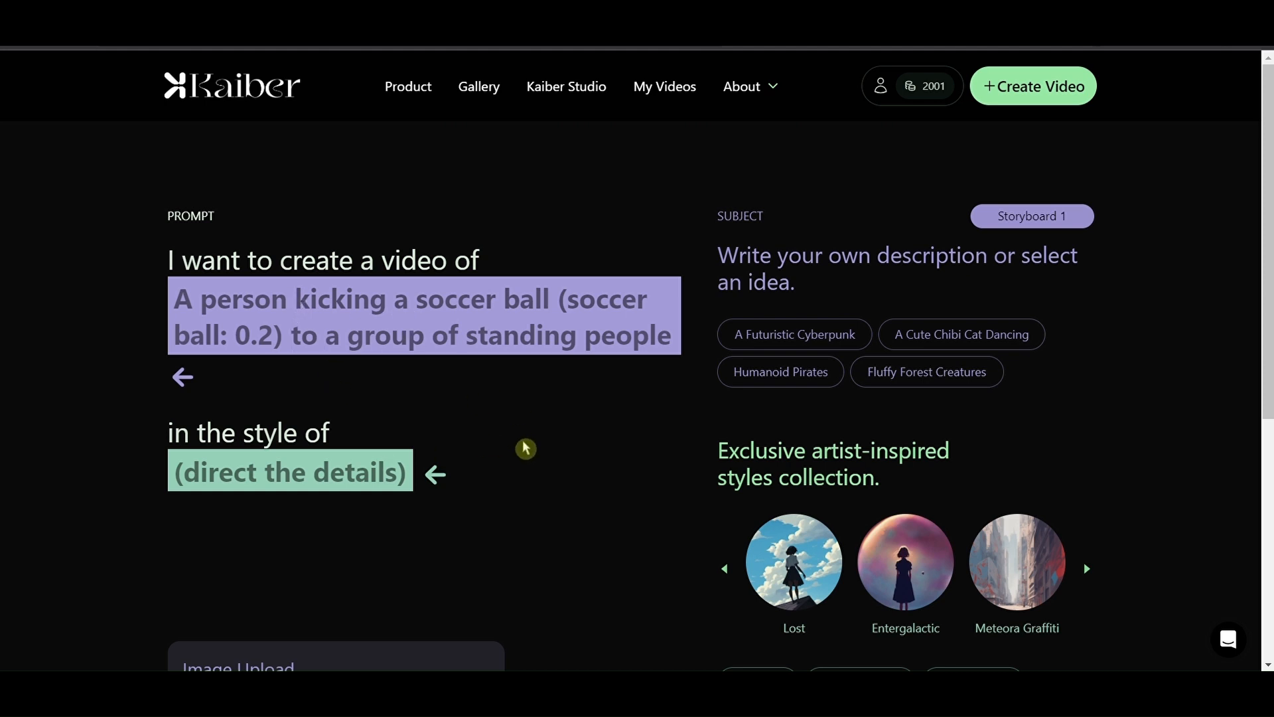
# - Insert the weighting "(male: 0.4)" after "A person" and place the text cursor at the end of the subject description
pyautogui.write('(')
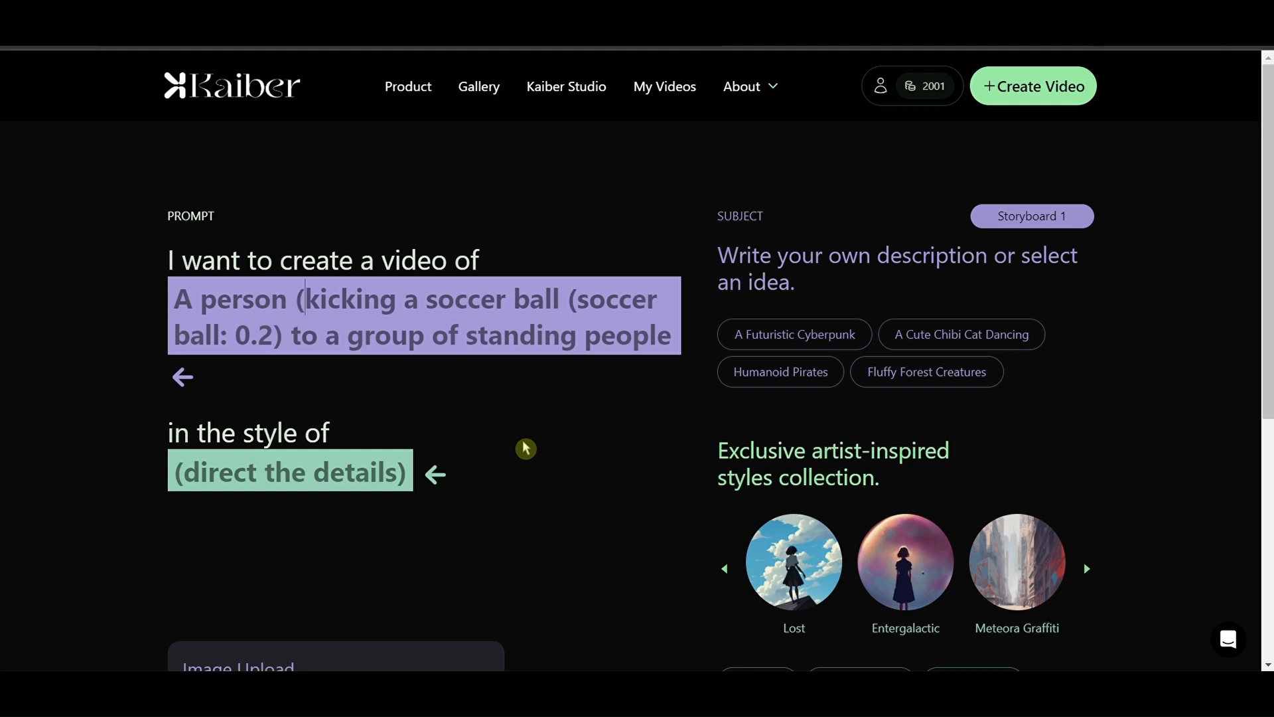
pyautogui.write('male: ')
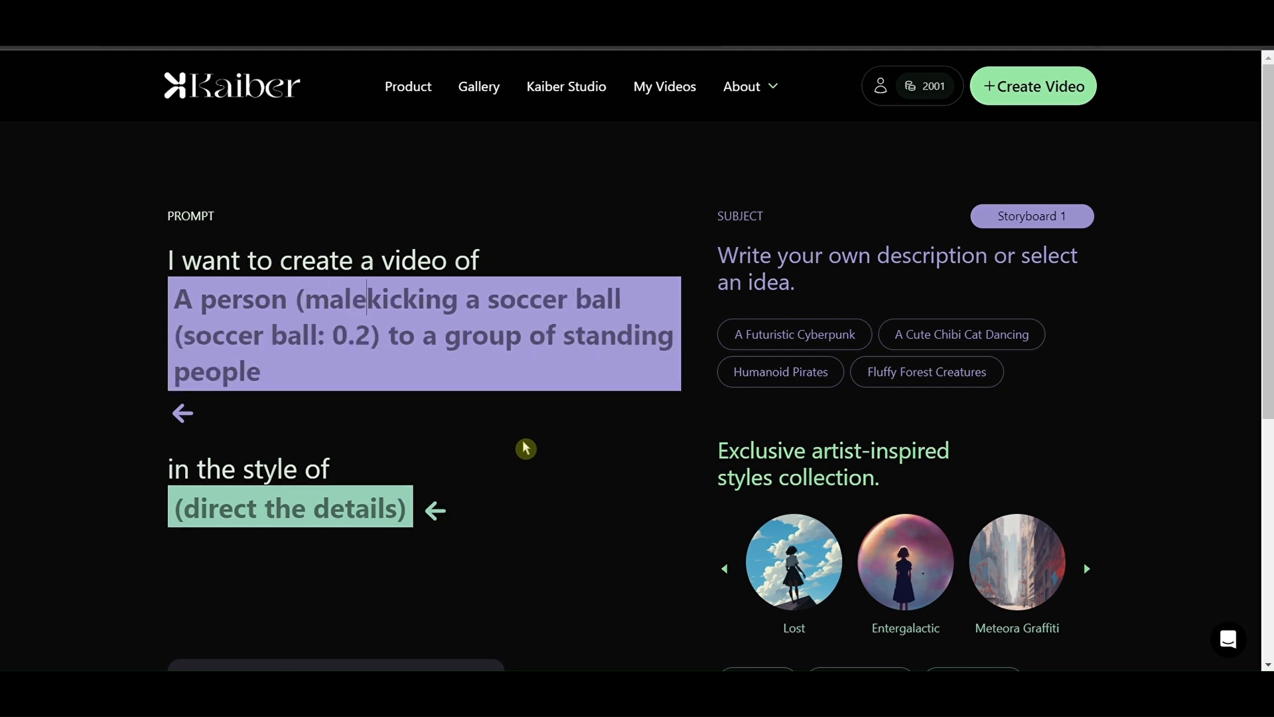
pyautogui.write('0.')
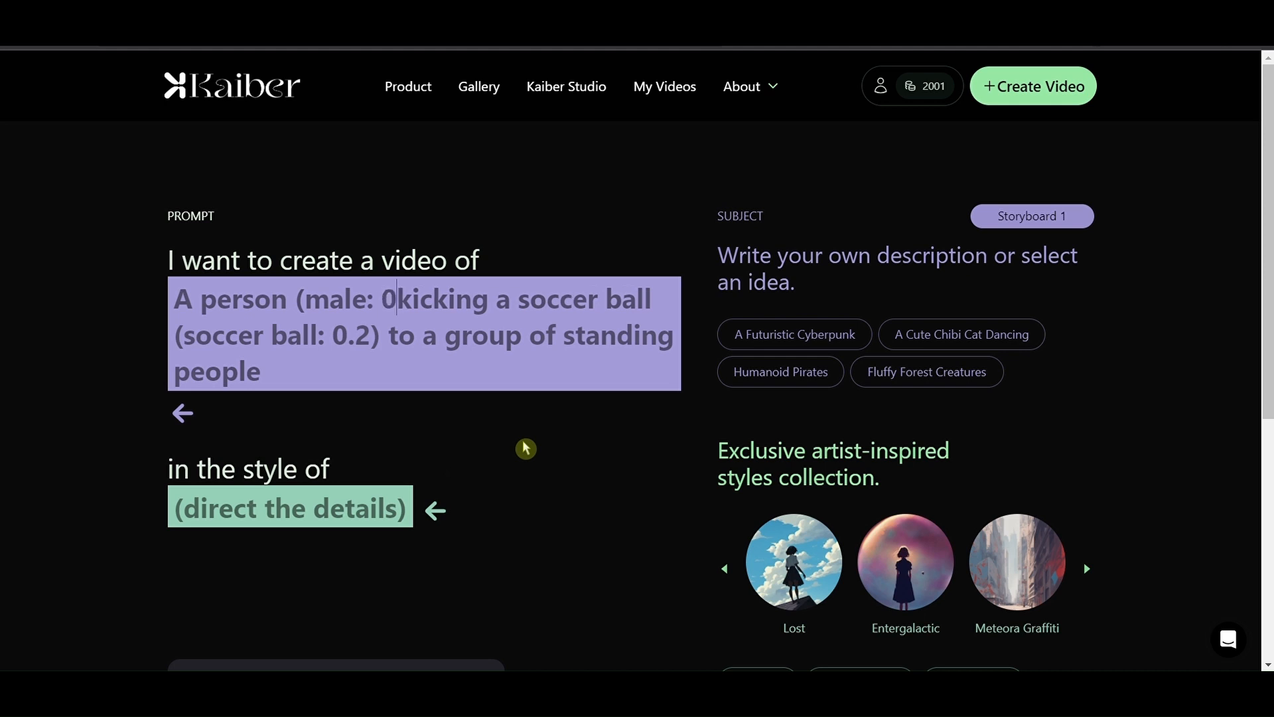
pyautogui.write('4)')
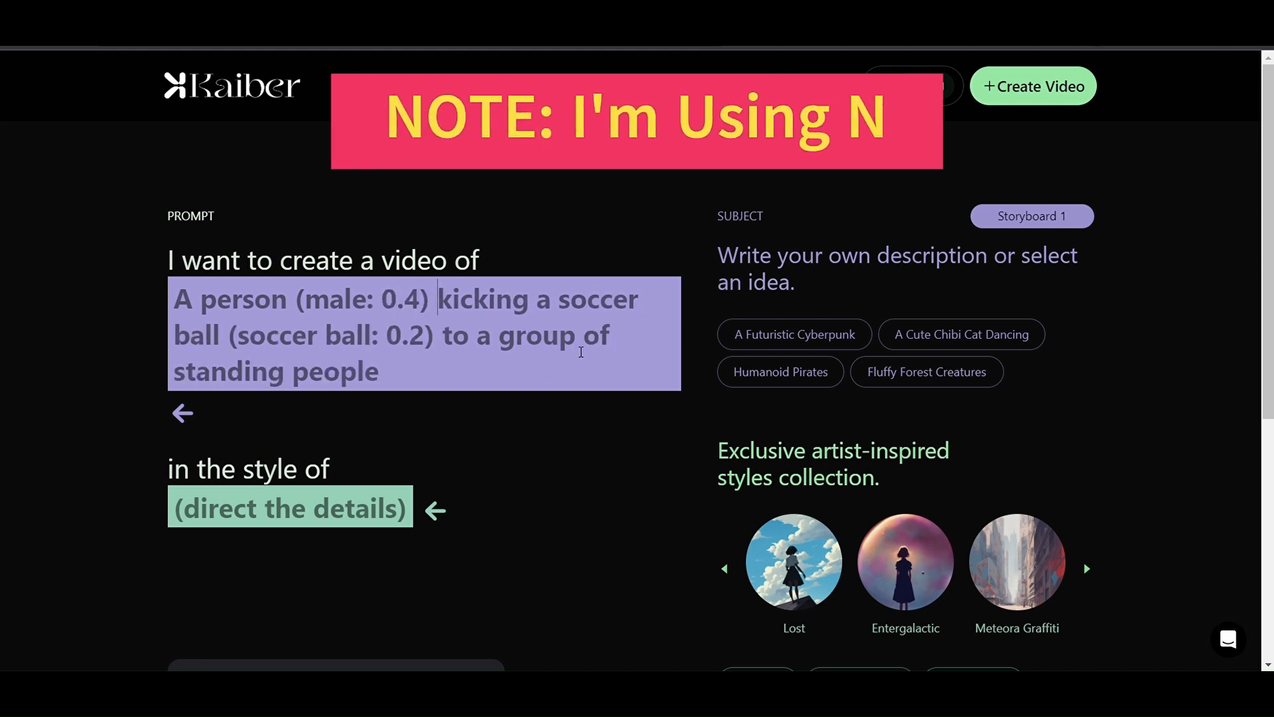
pyautogui.click(420, 373)
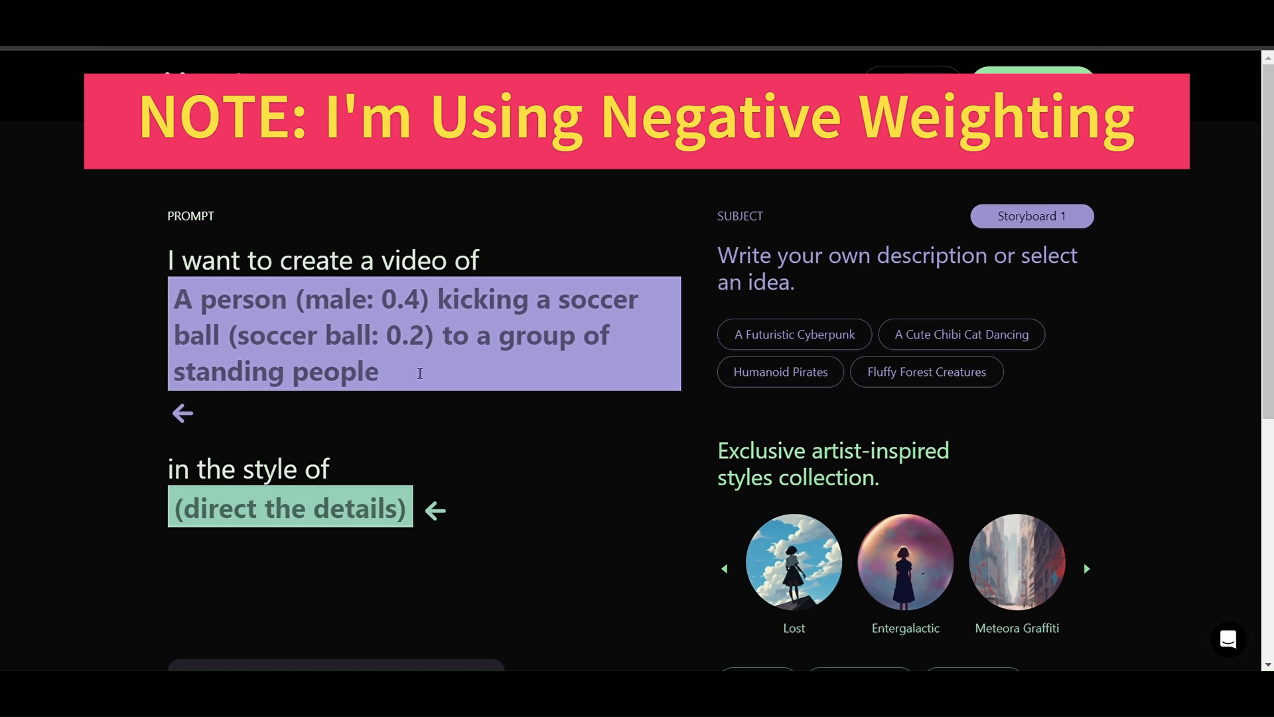
# - Add the weighting "(people: 0.3)" at the end of the subject description and set the male weighting to 0.1
pyautogui.write('(people:')
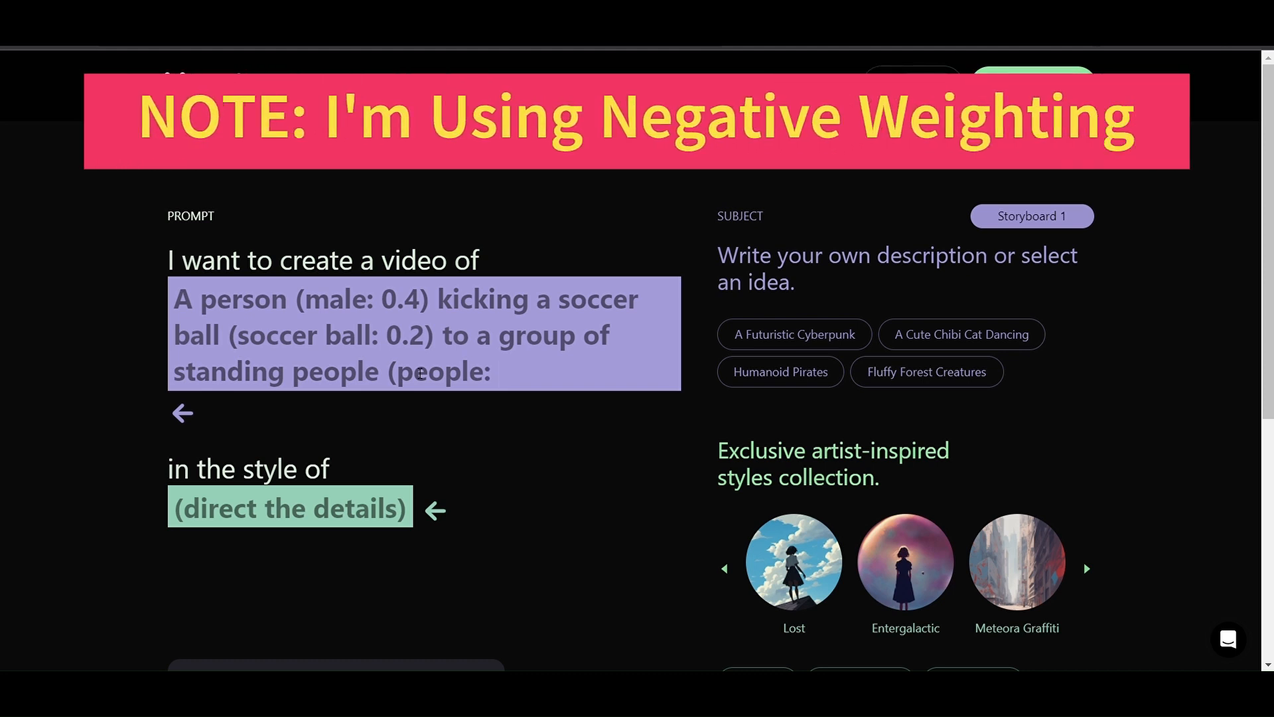
pyautogui.write('0.')
pyautogui.press('BackSpace')
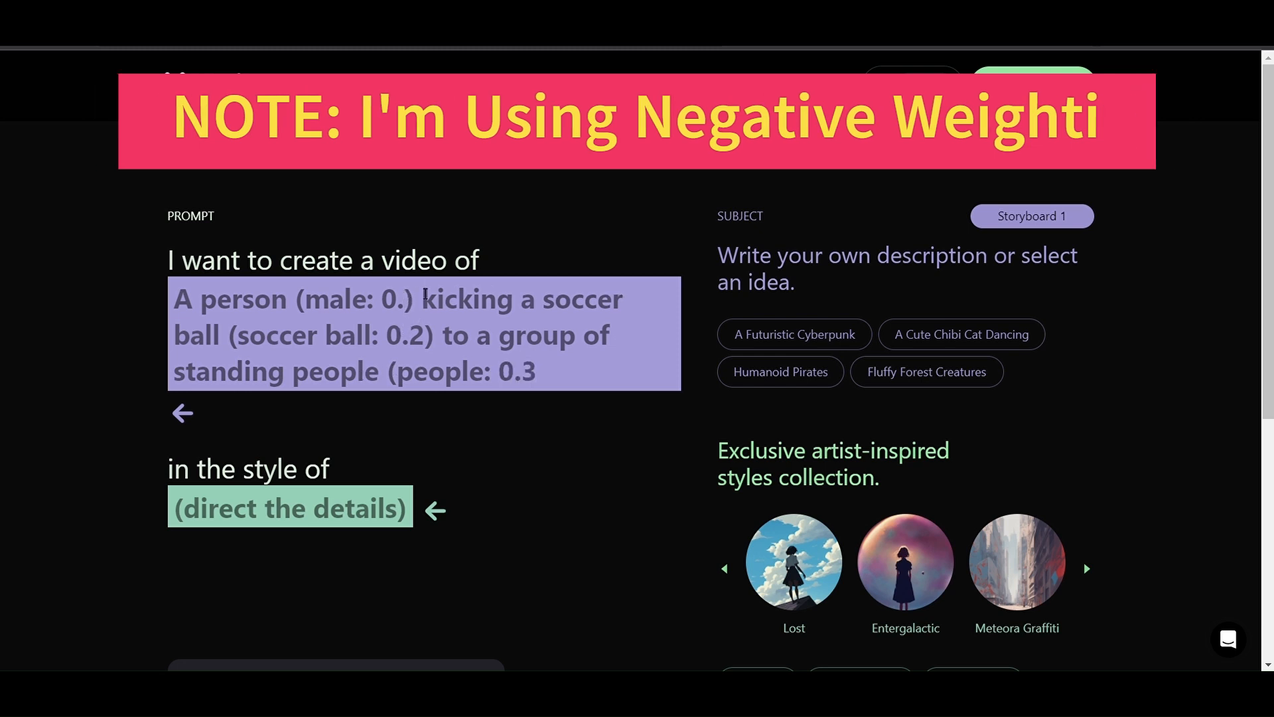
pyautogui.write('1')
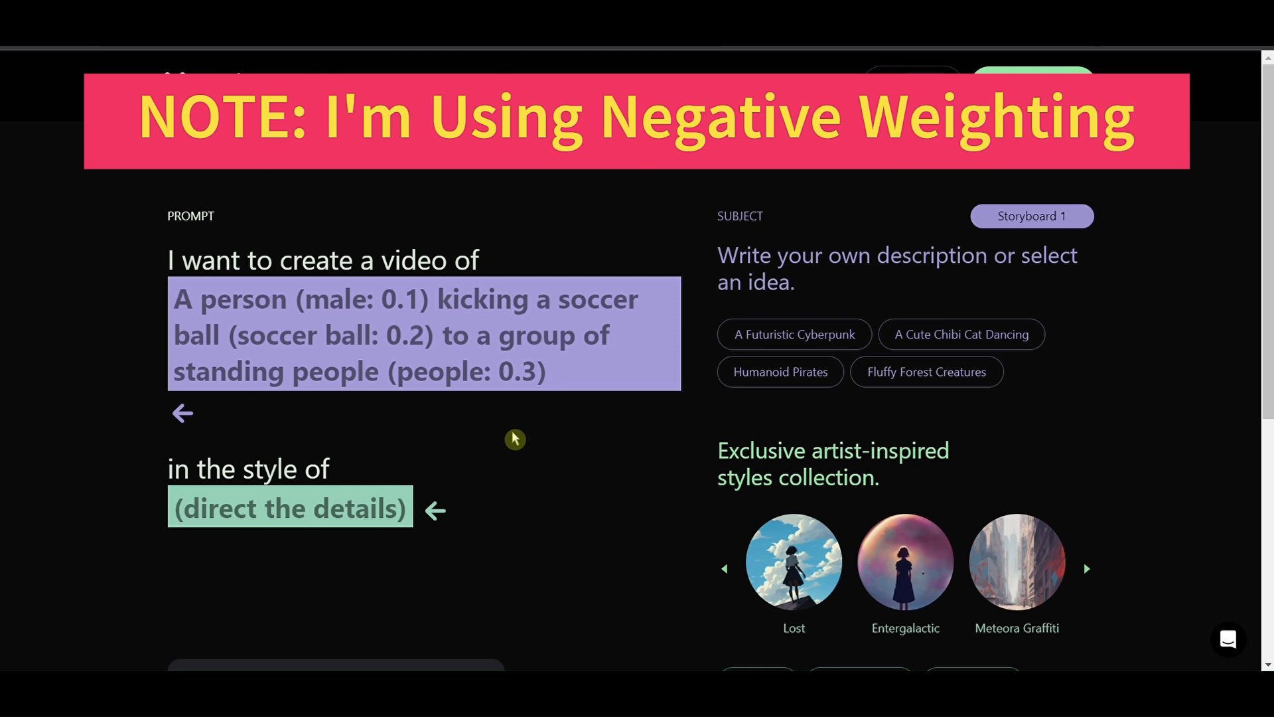
# - Highlight the generated image description on the image-to-prompt page, apply the Photo-Realistic style in Kaiber and proceed to the video settings
pyautogui.scroll(-3, 511, 439)
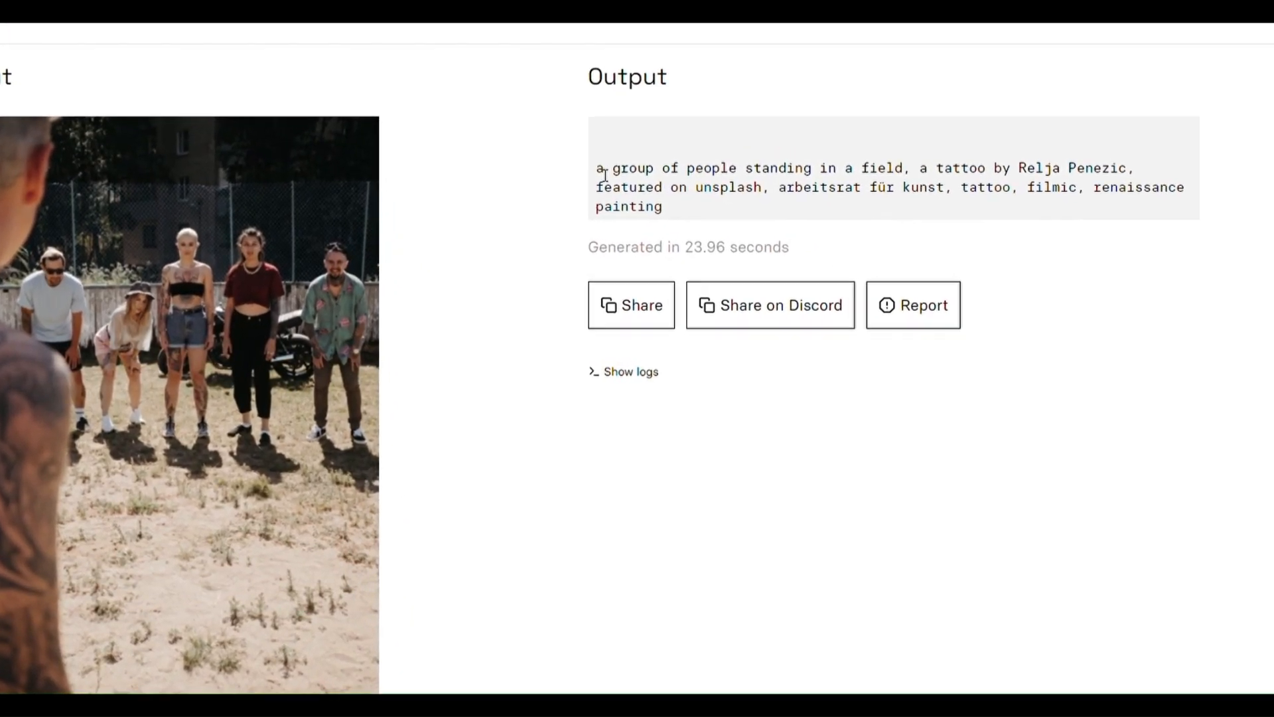
pyautogui.moveTo(608, 174); pyautogui.dragTo(699, 218)
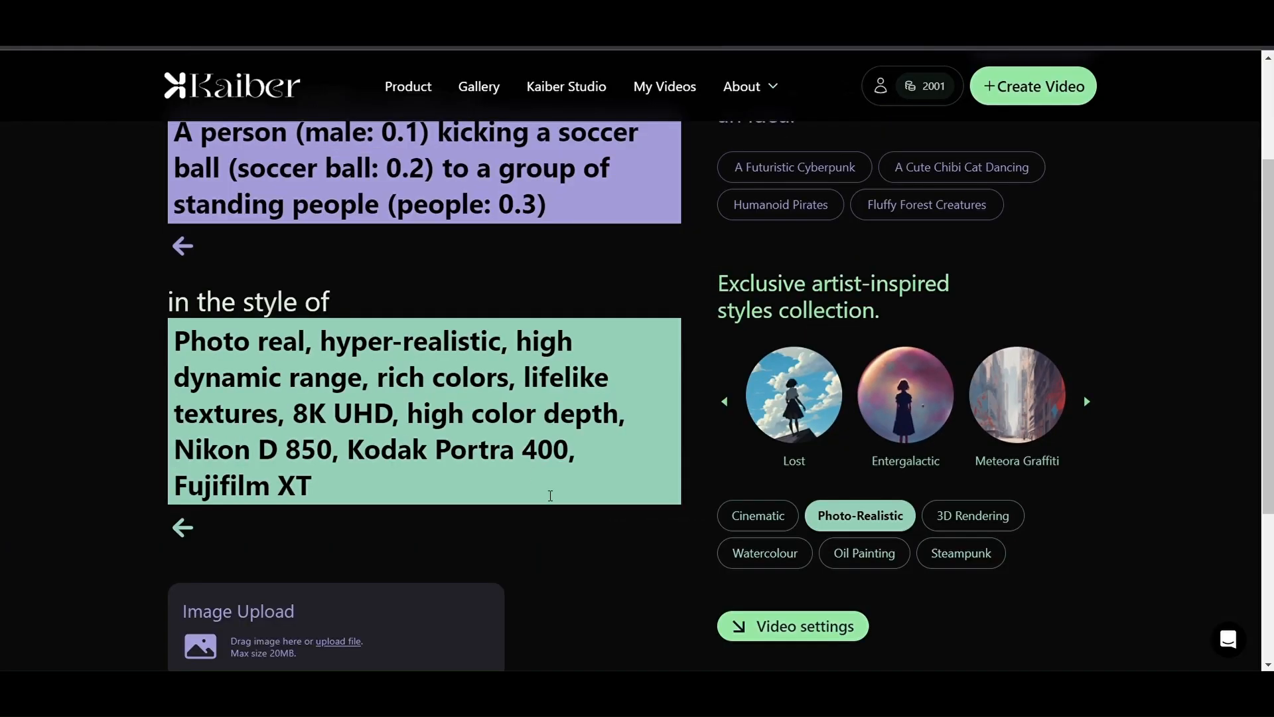
pyautogui.scroll(-3, 586, 515)
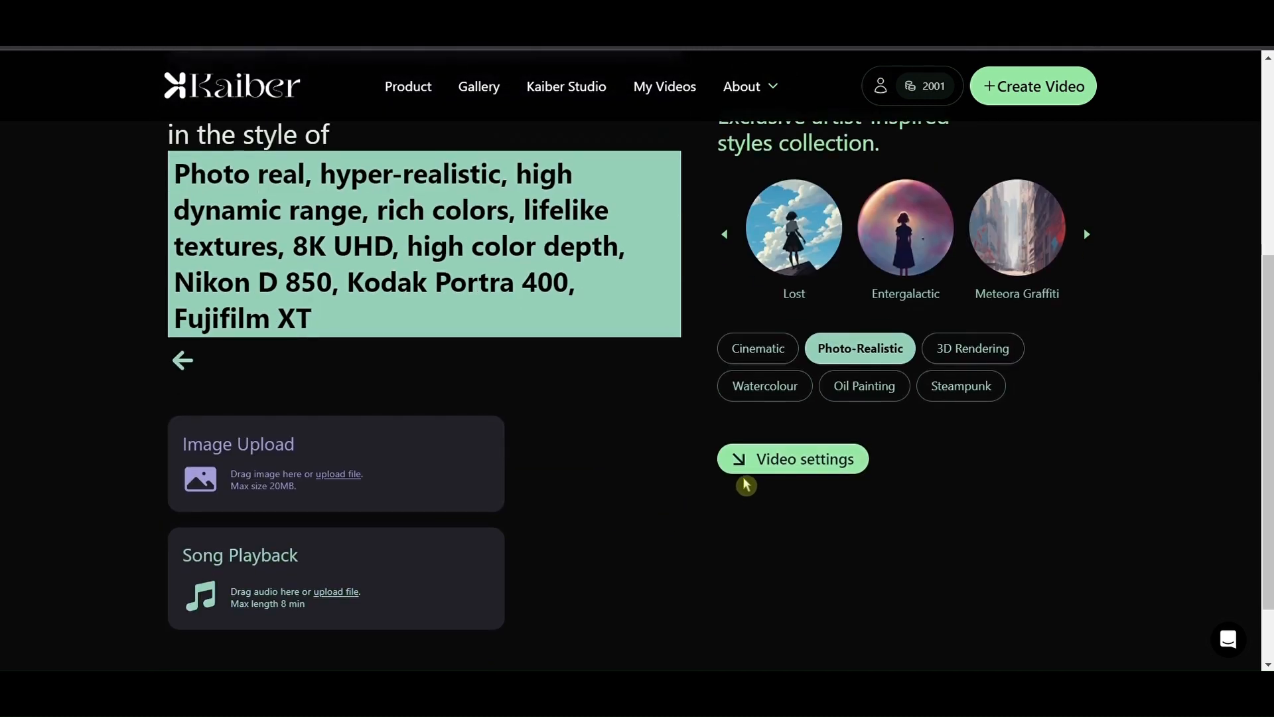
pyautogui.click(763, 474)
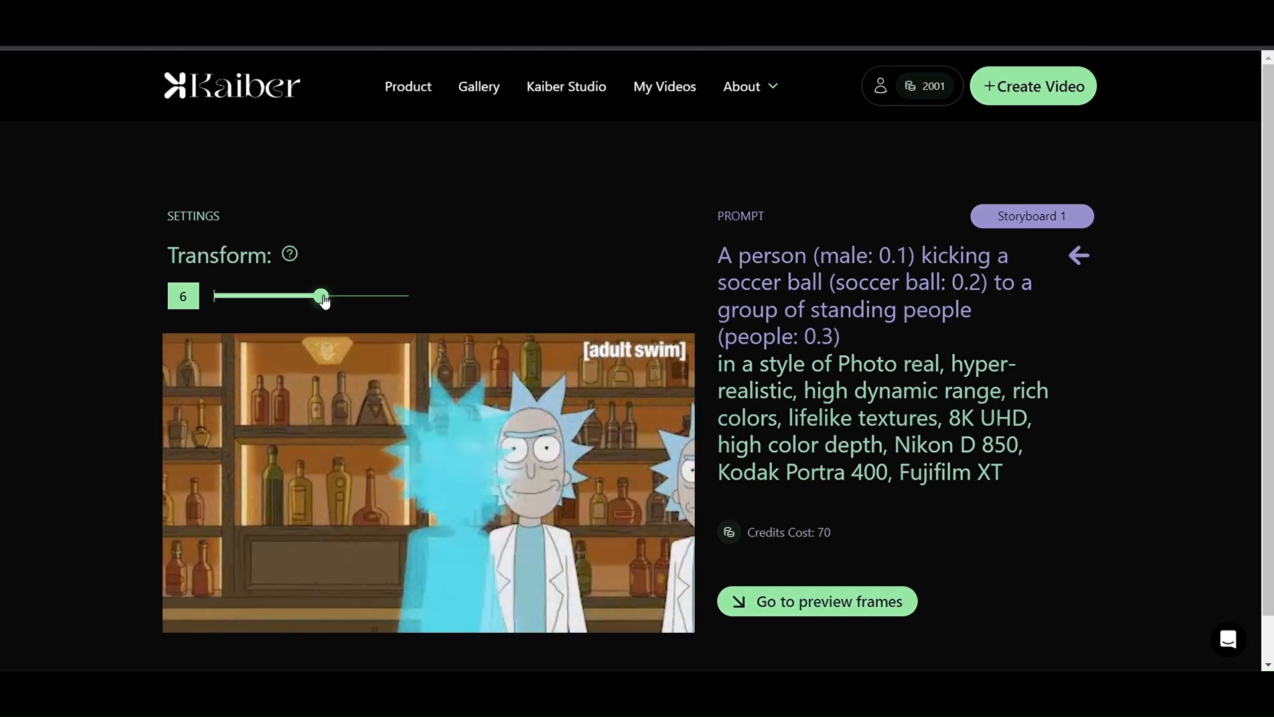
# - Try different Transform strengths, including 1, 6 and 7
pyautogui.moveTo(324, 299); pyautogui.dragTo(221, 296)
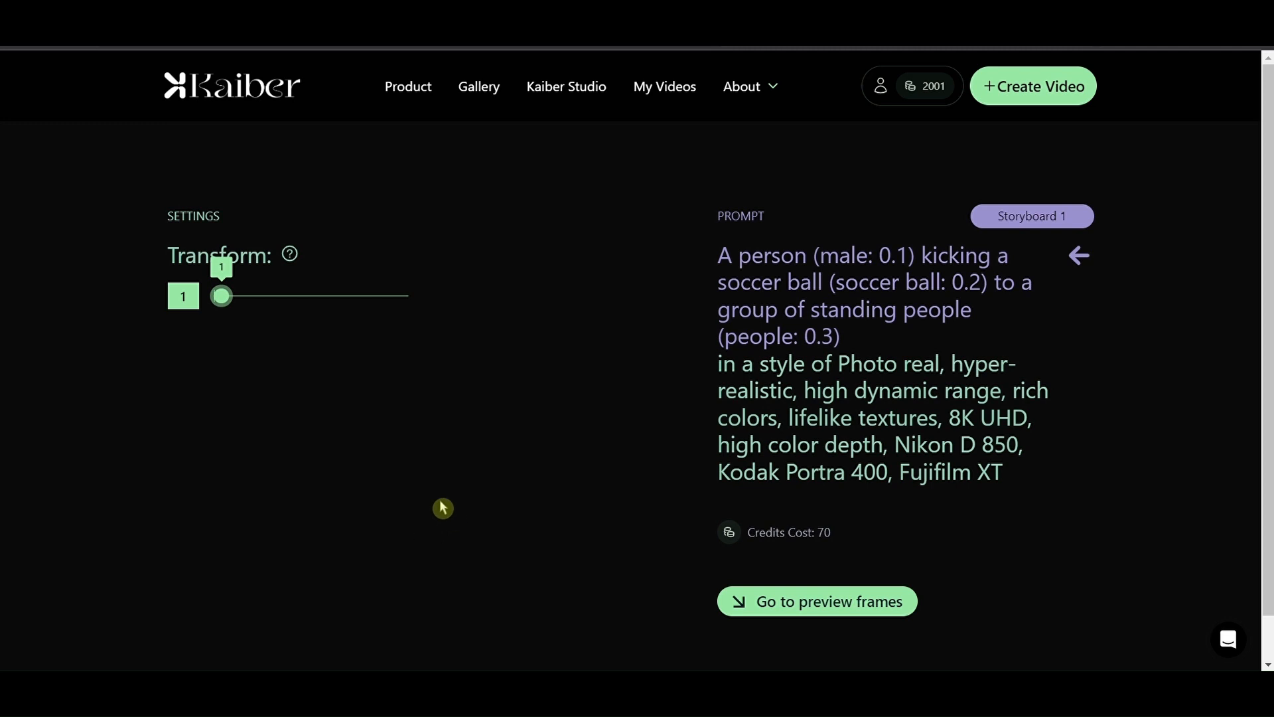
pyautogui.click(261, 304)
pyautogui.moveTo(264, 302); pyautogui.dragTo(219, 319)
pyautogui.moveTo(297, 269)
pyautogui.moveTo(352, 304); pyautogui.dragTo(337, 305)
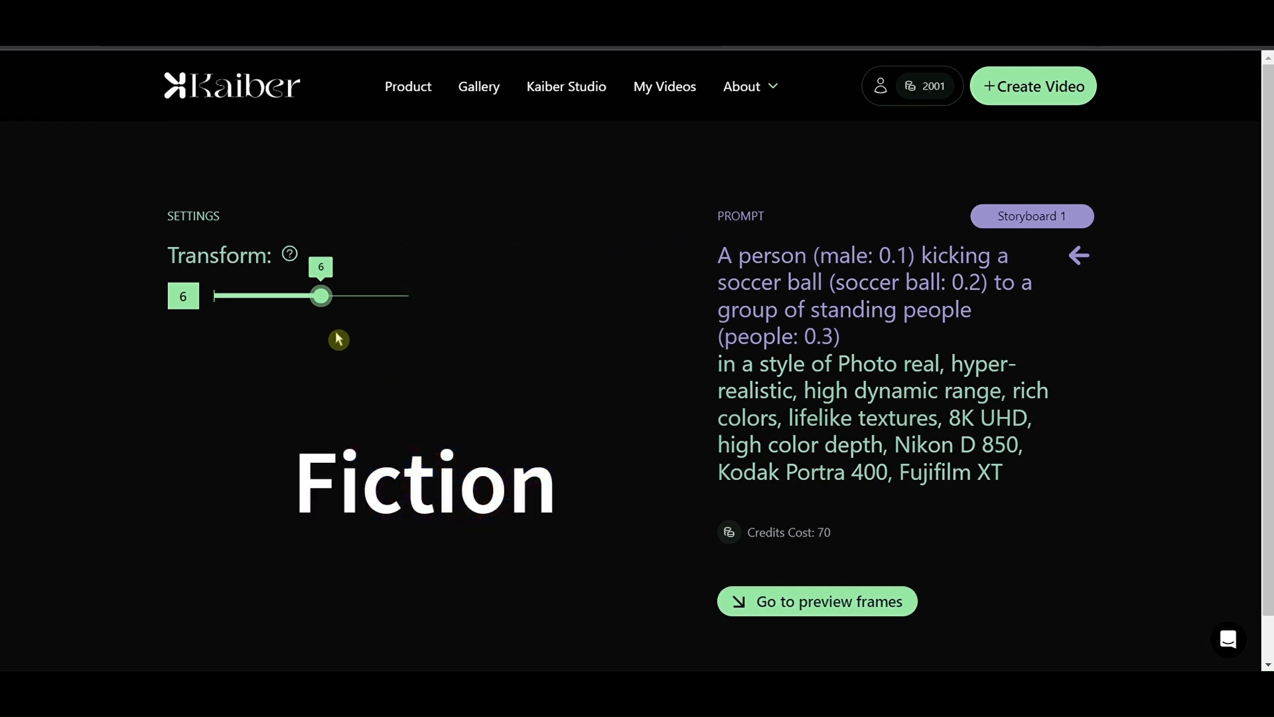
pyautogui.click(345, 304)
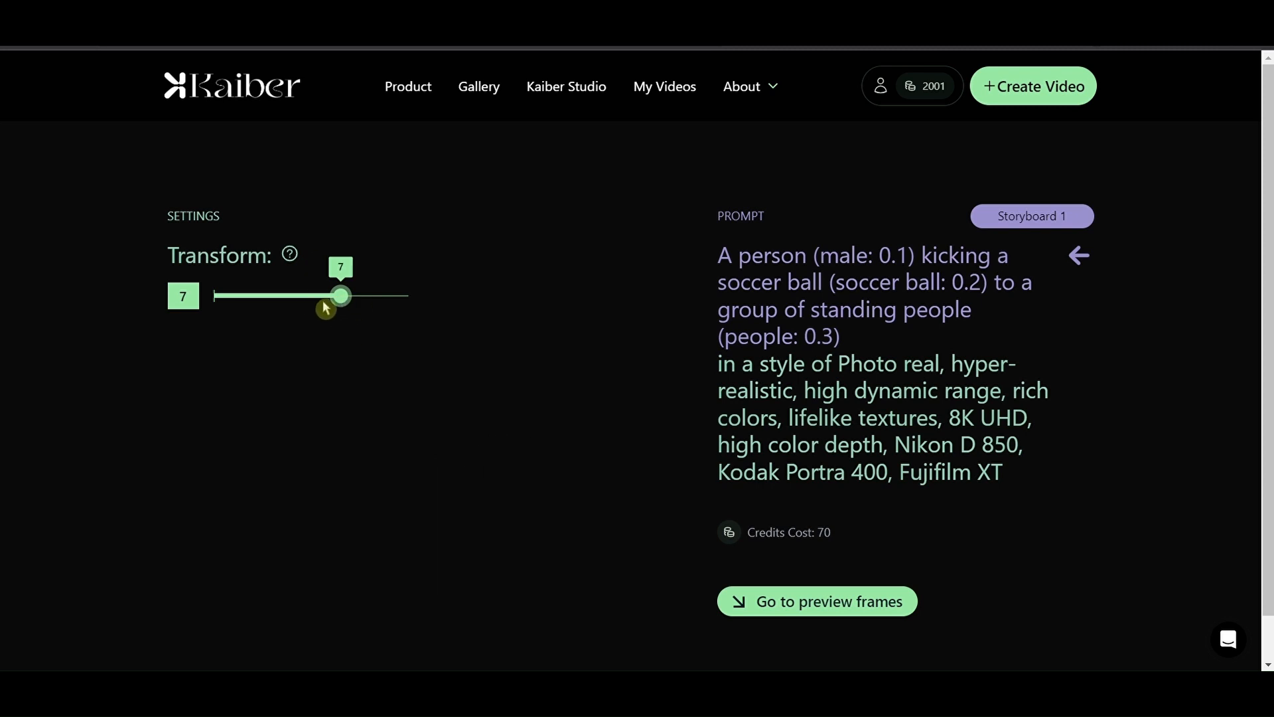
# - Set the Transform strength to 1 and generate the preview frames
pyautogui.moveTo(234, 297); pyautogui.dragTo(165, 313)
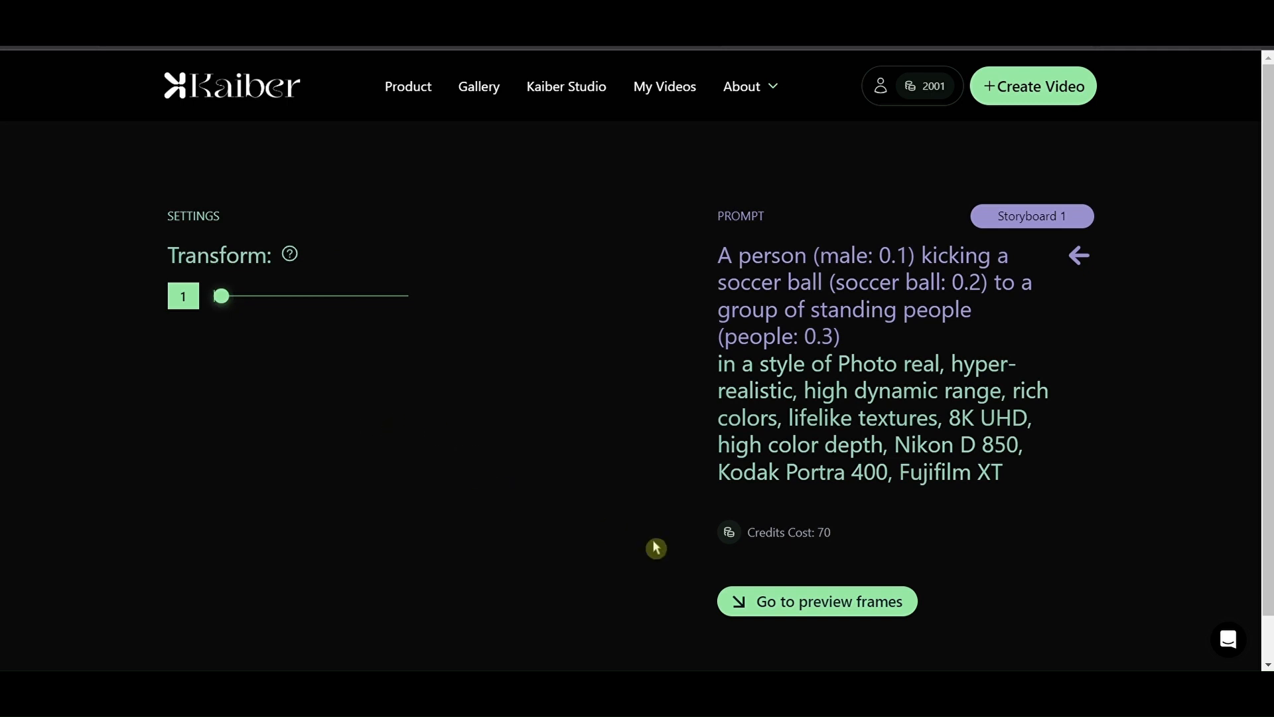
pyautogui.click(791, 604)
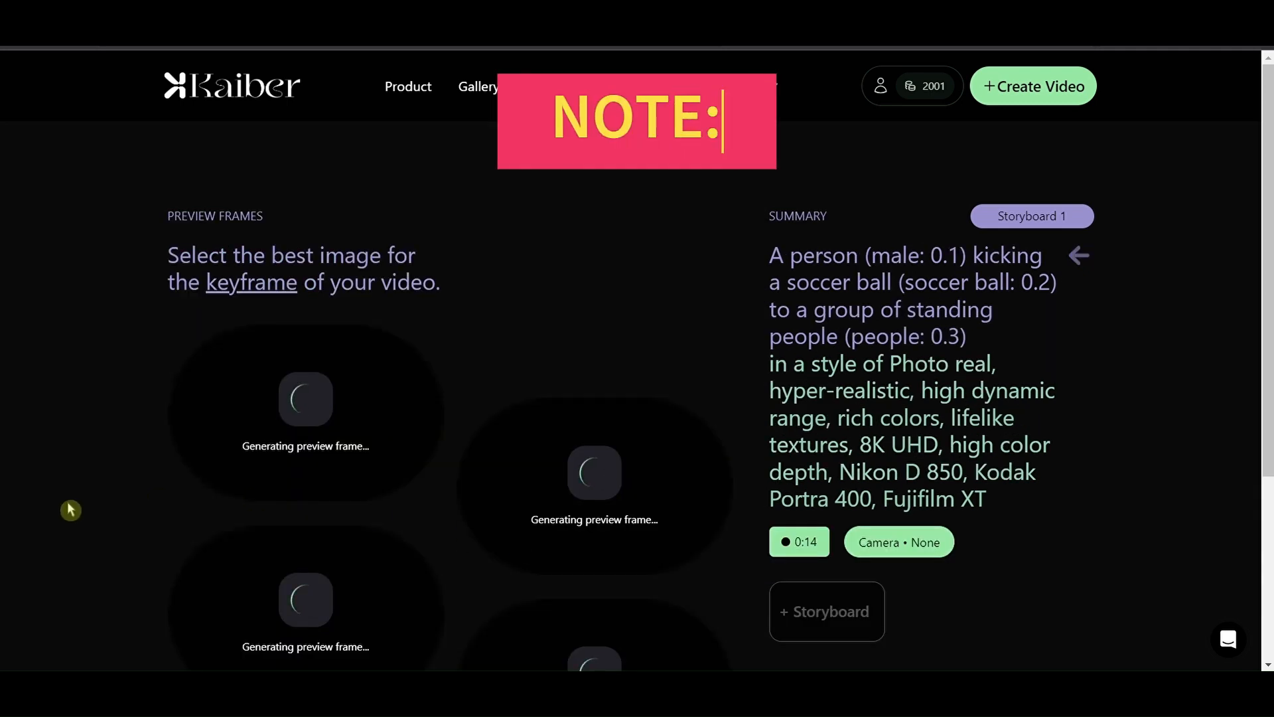
# - Review the subject and style parts of the prompt in the Storyboard 1 summary
pyautogui.scroll(-1, 71, 510)
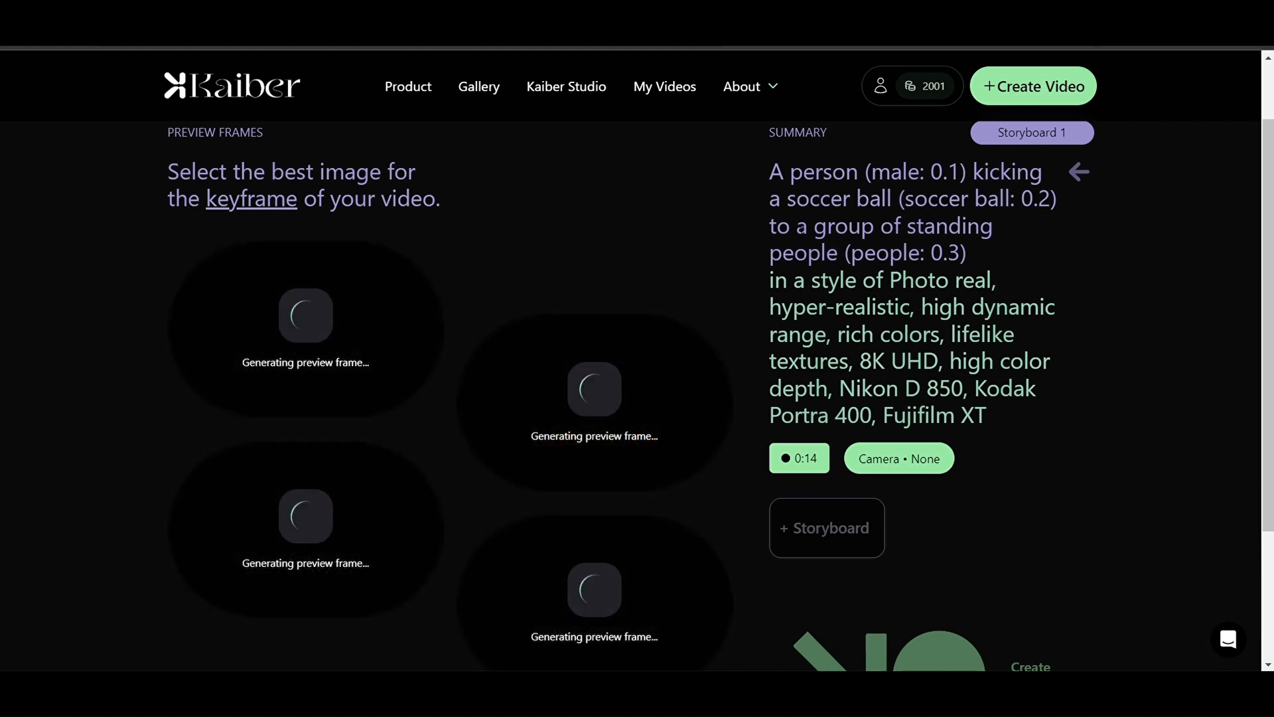
pyautogui.moveTo(770, 171); pyautogui.dragTo(961, 253)
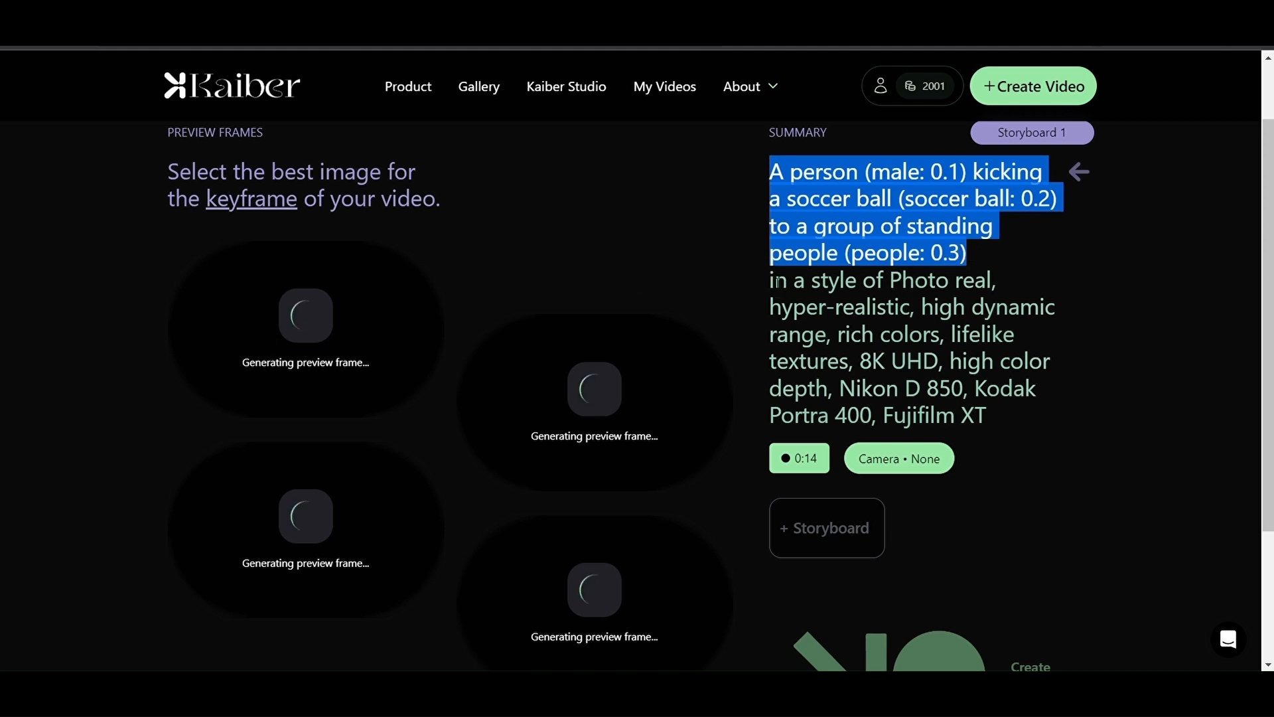
pyautogui.moveTo(770, 279); pyautogui.dragTo(874, 281)
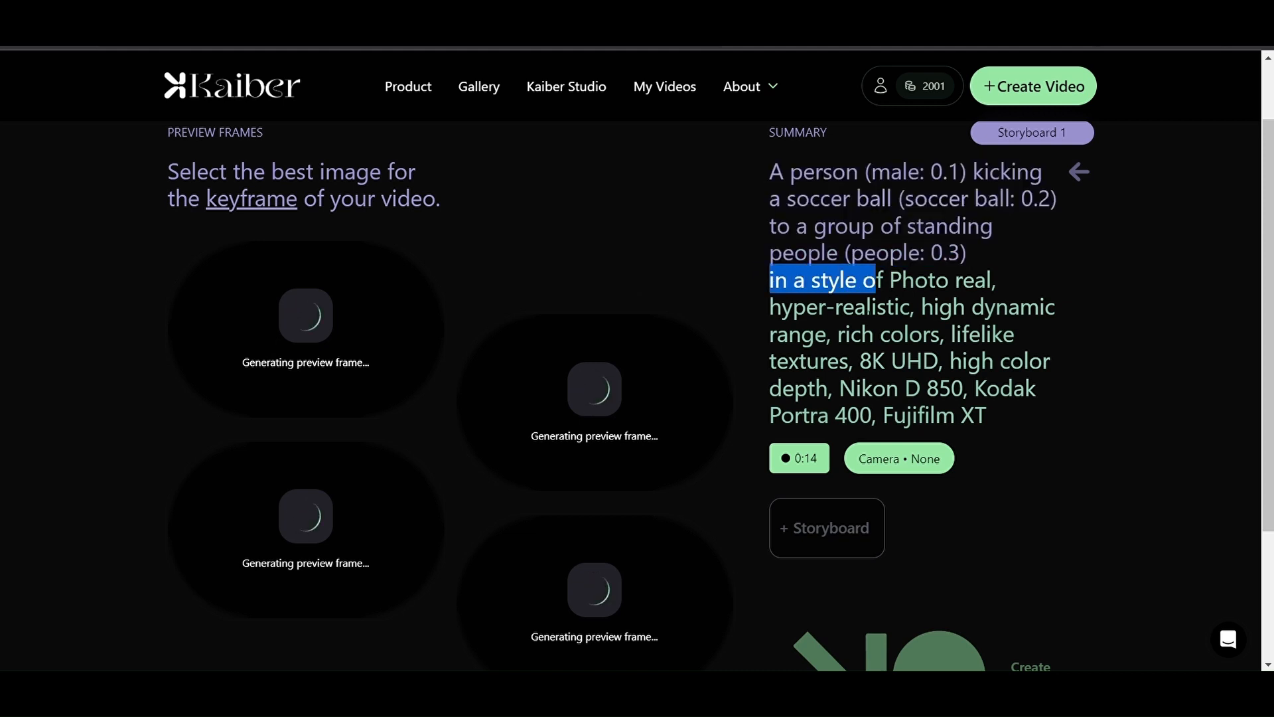
pyautogui.click(108, 448)
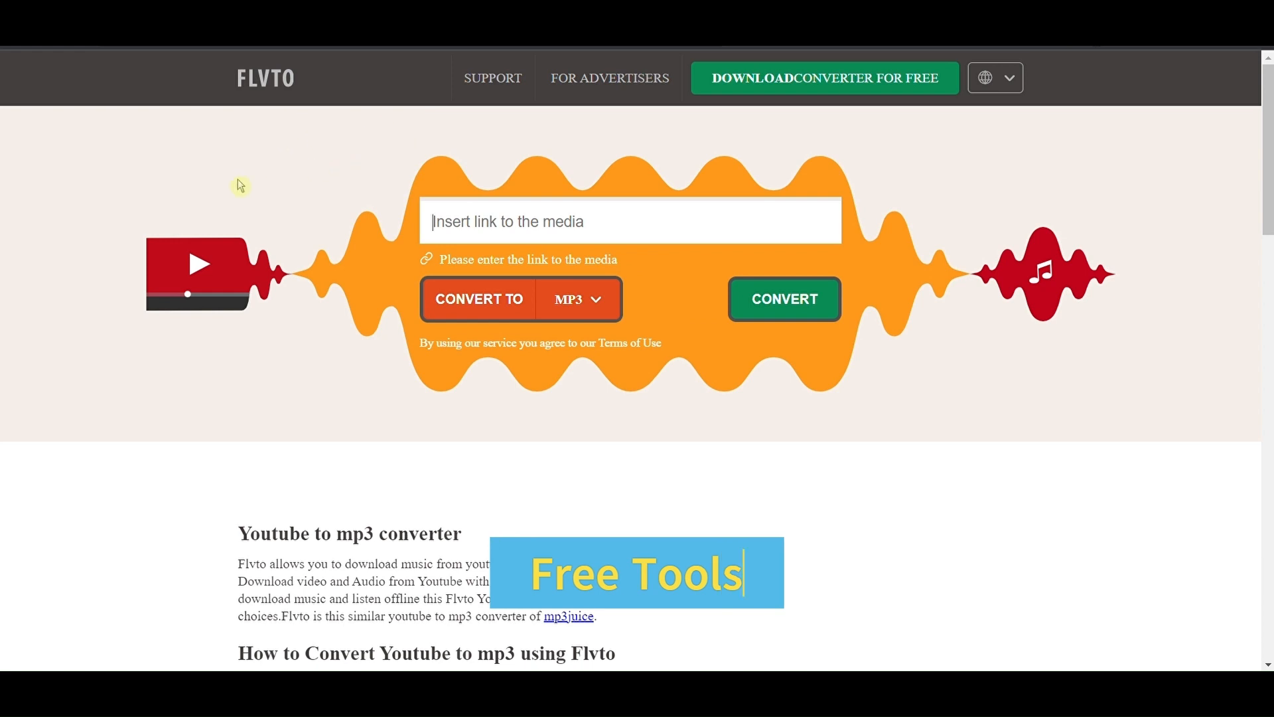
# - Look at the media link field on Flvto and the file upload option on FreeConvert
pyautogui.click(488, 218)
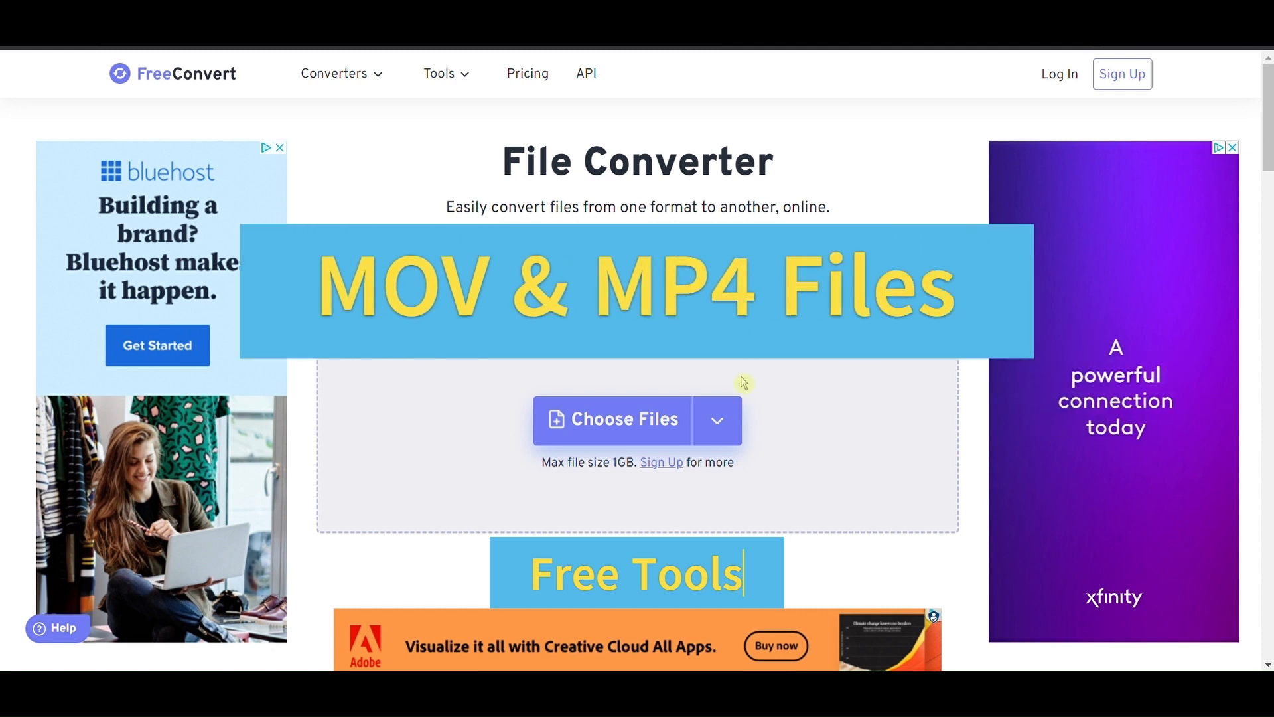
pyautogui.moveTo(676, 409)
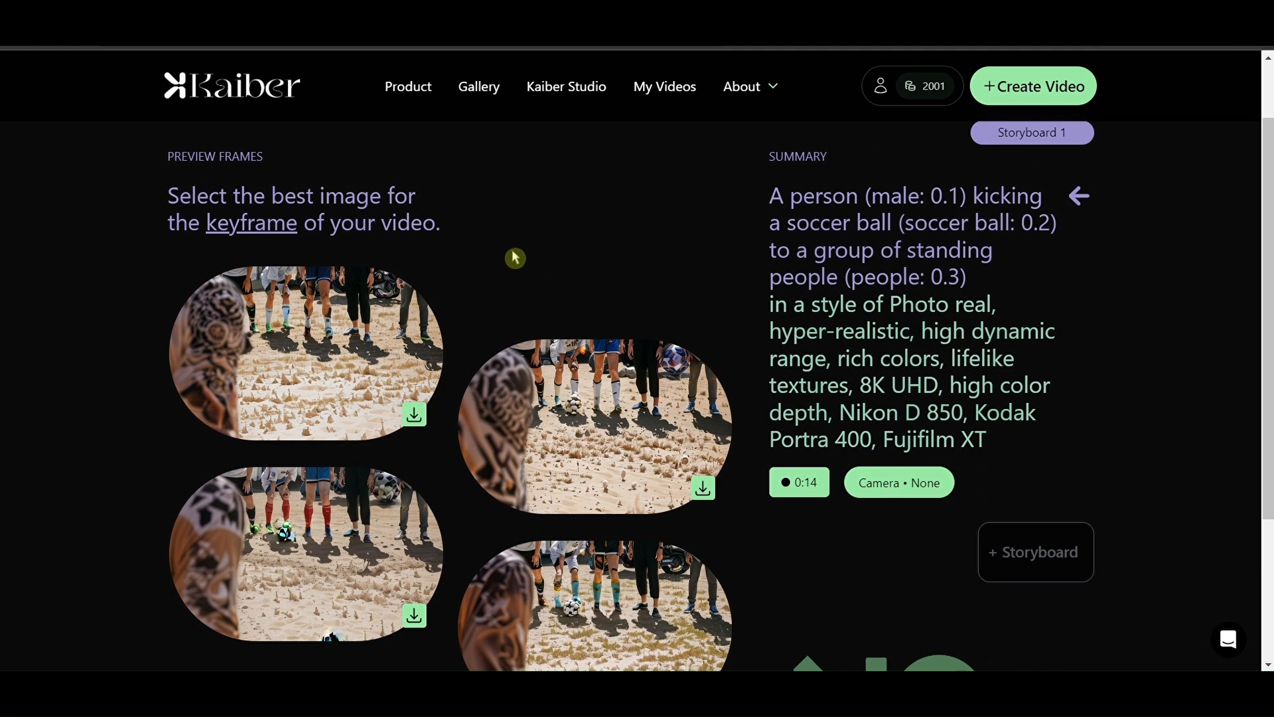
# - Enlarge the first preview frame in Kaiber to inspect it in full
pyautogui.click(285, 344)
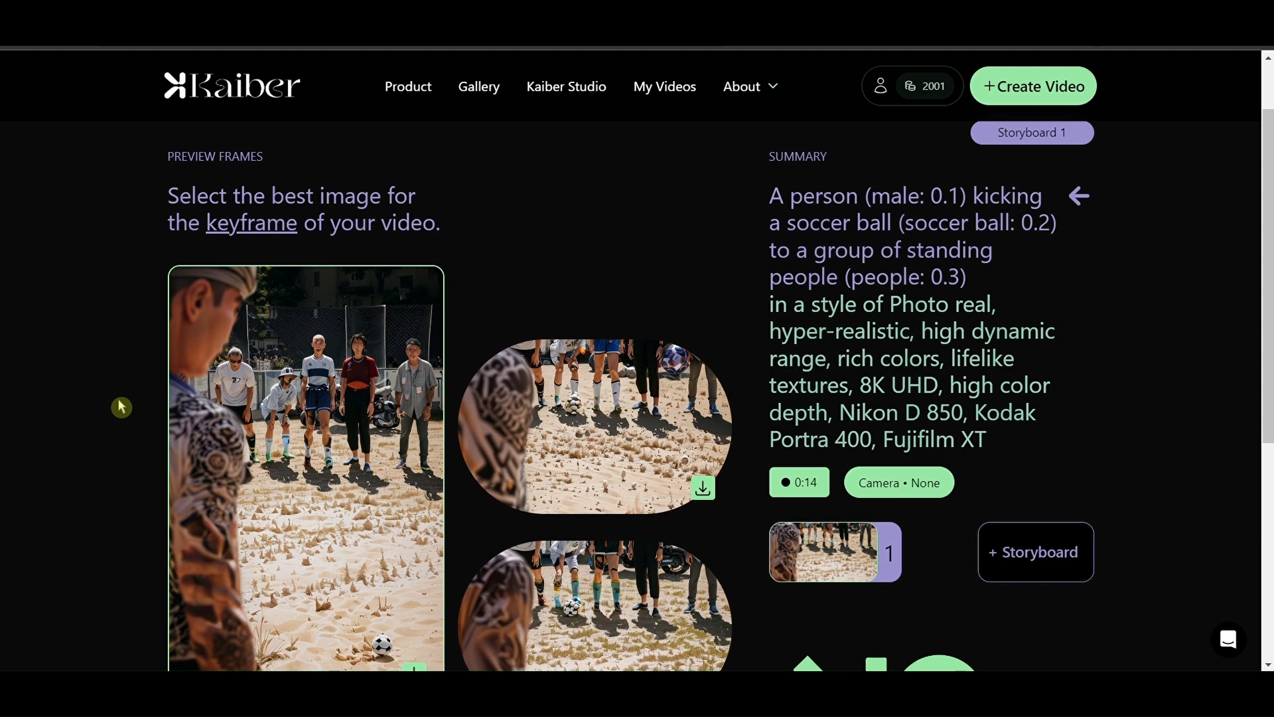
pyautogui.scroll(-2, 121, 407)
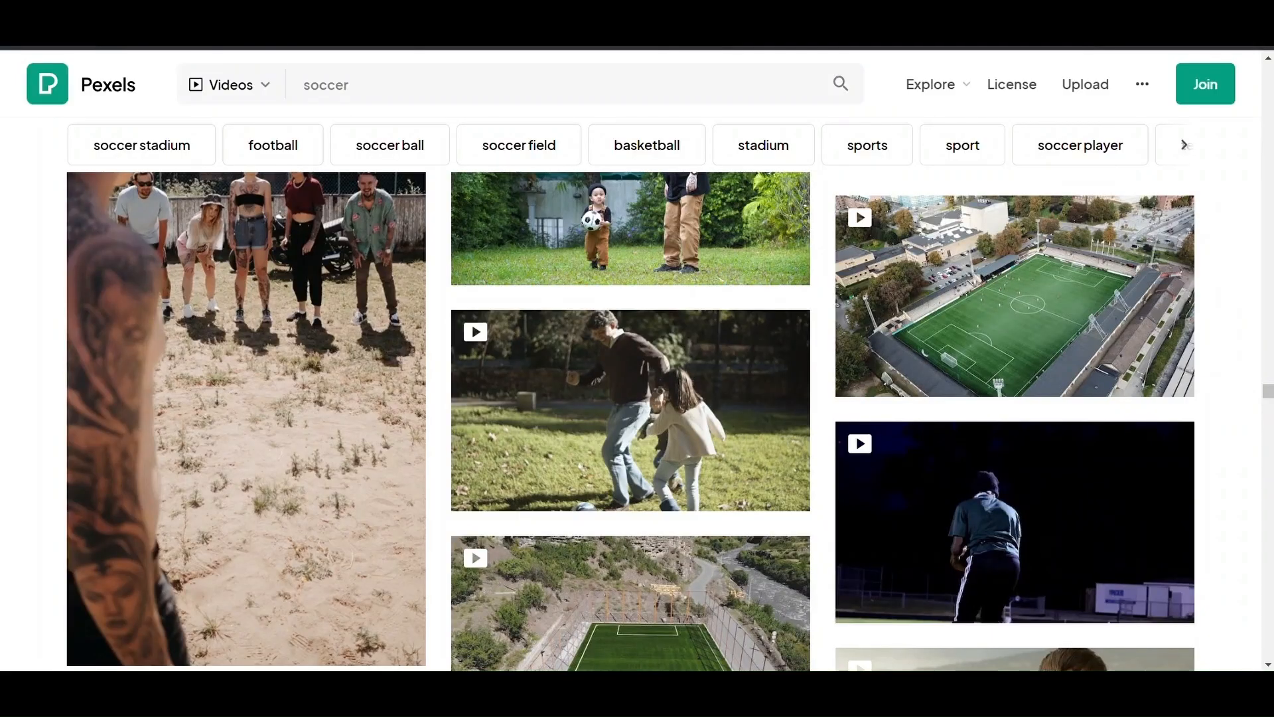
# - View the original clip of the tattooed person facing a group of friends in the Pexels soccer videos
pyautogui.scroll(-2, 294, 392)
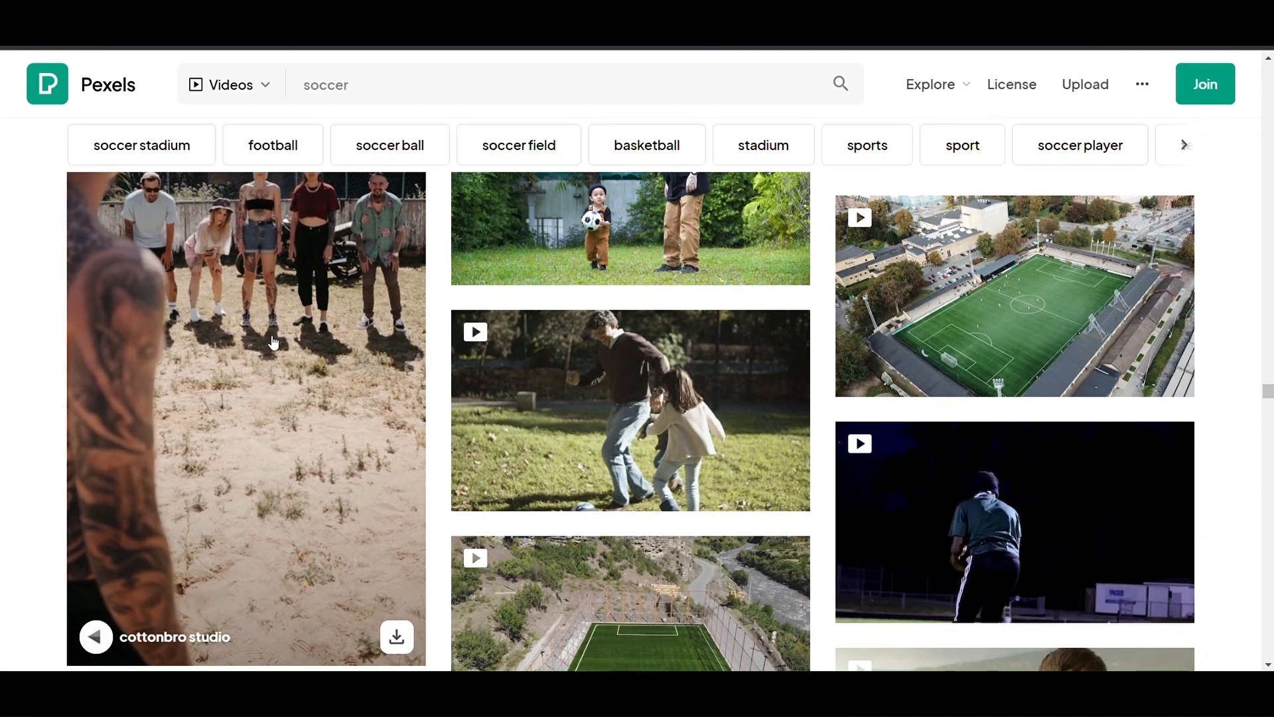
pyautogui.scroll(-1, 274, 343)
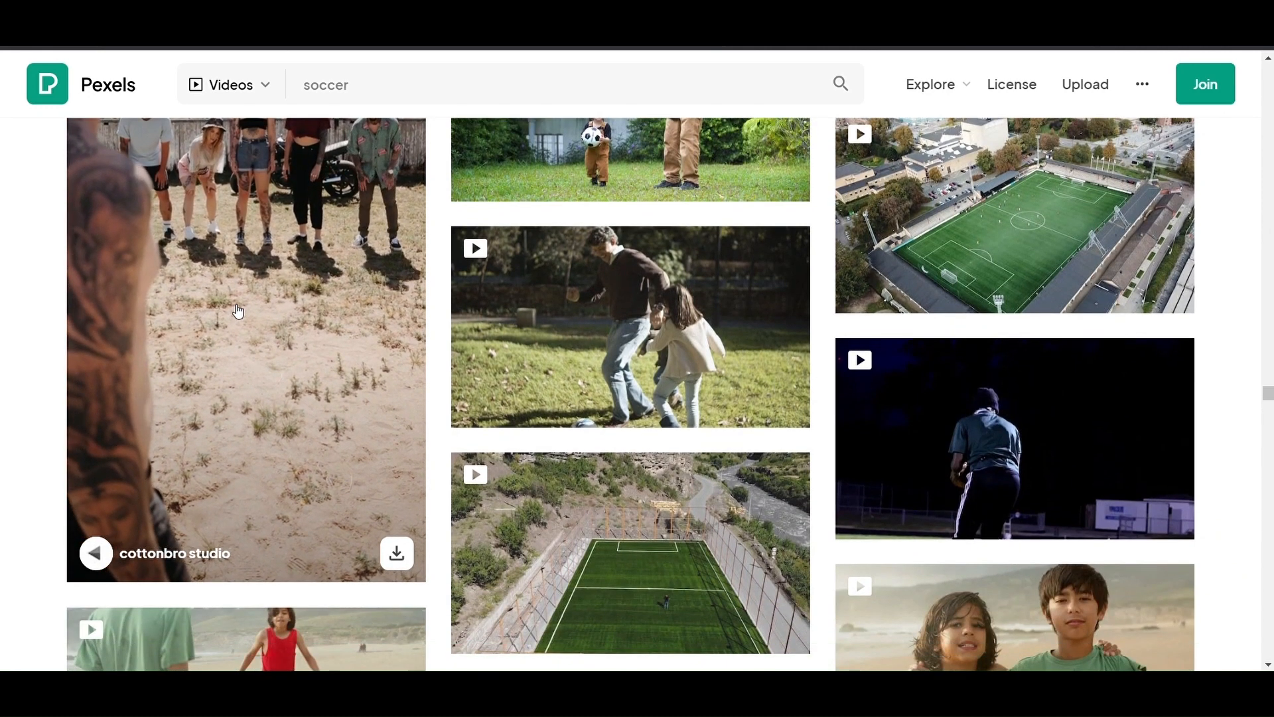
pyautogui.scroll(1, 239, 315)
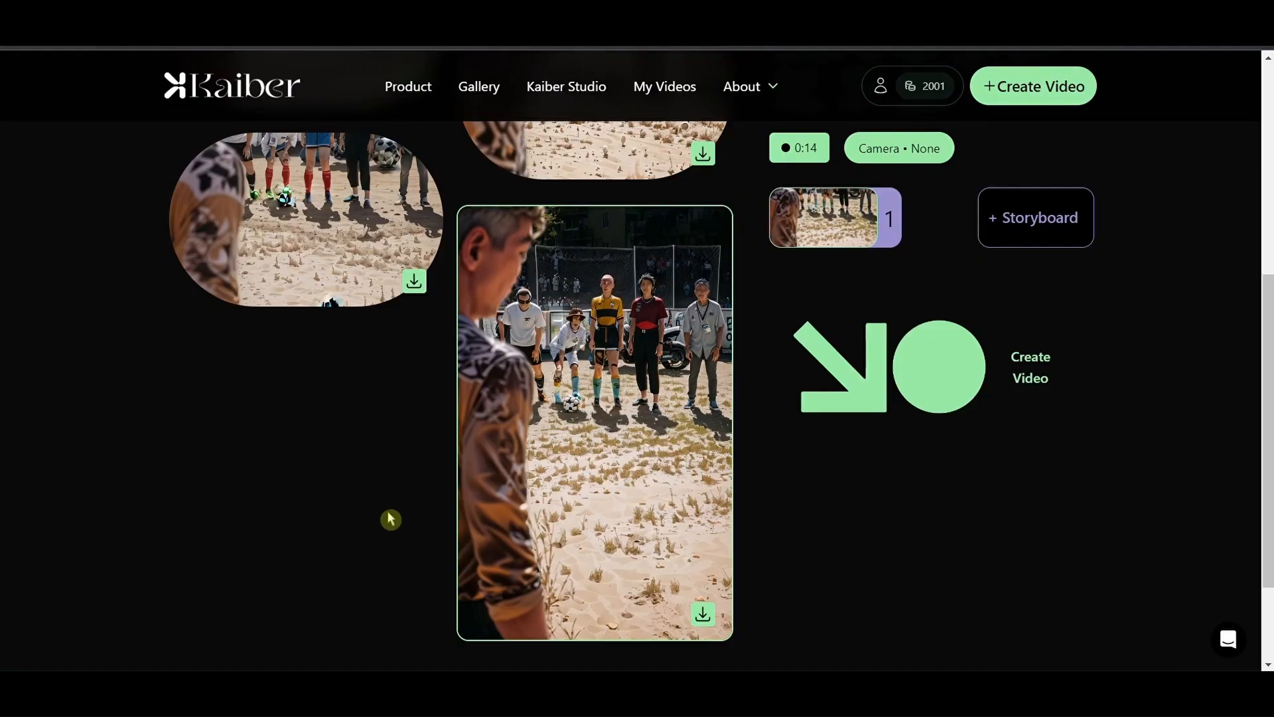
# - Compare the four preview frames in Kaiber at full size and go back from the Storyboard 1 summary
pyautogui.scroll(3, 396, 518)
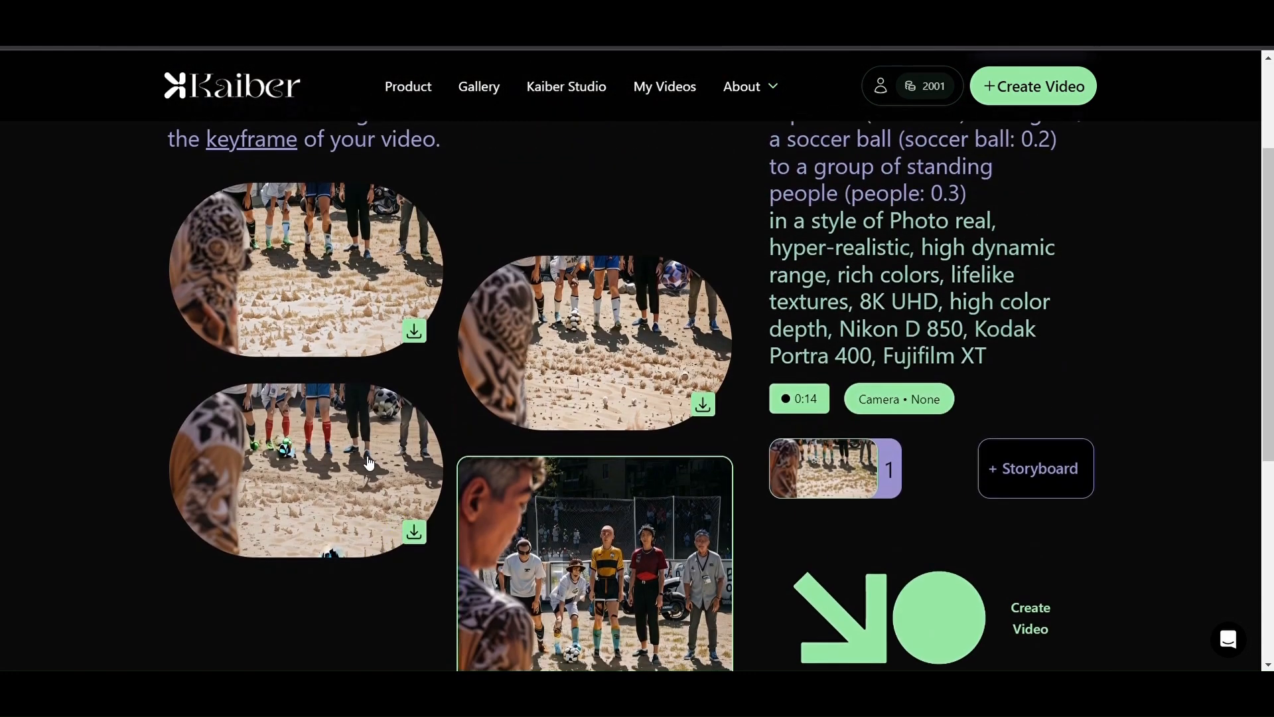
pyautogui.click(287, 303)
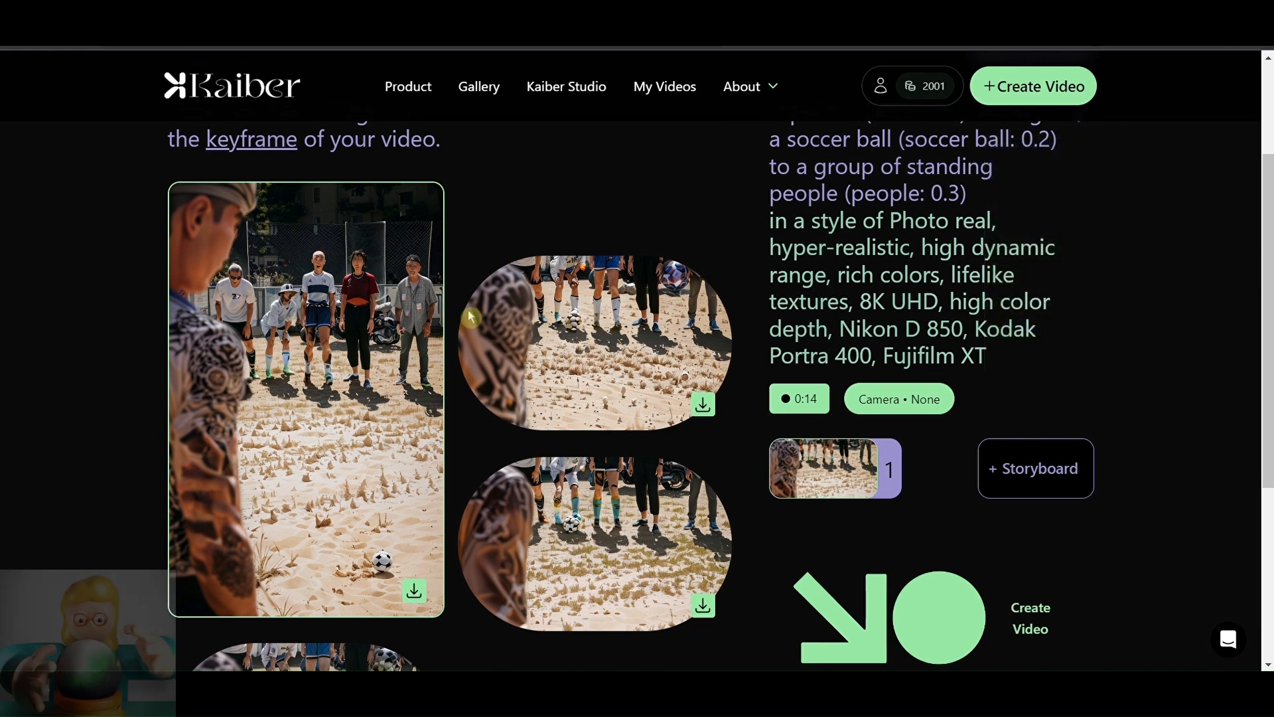
pyautogui.click(552, 315)
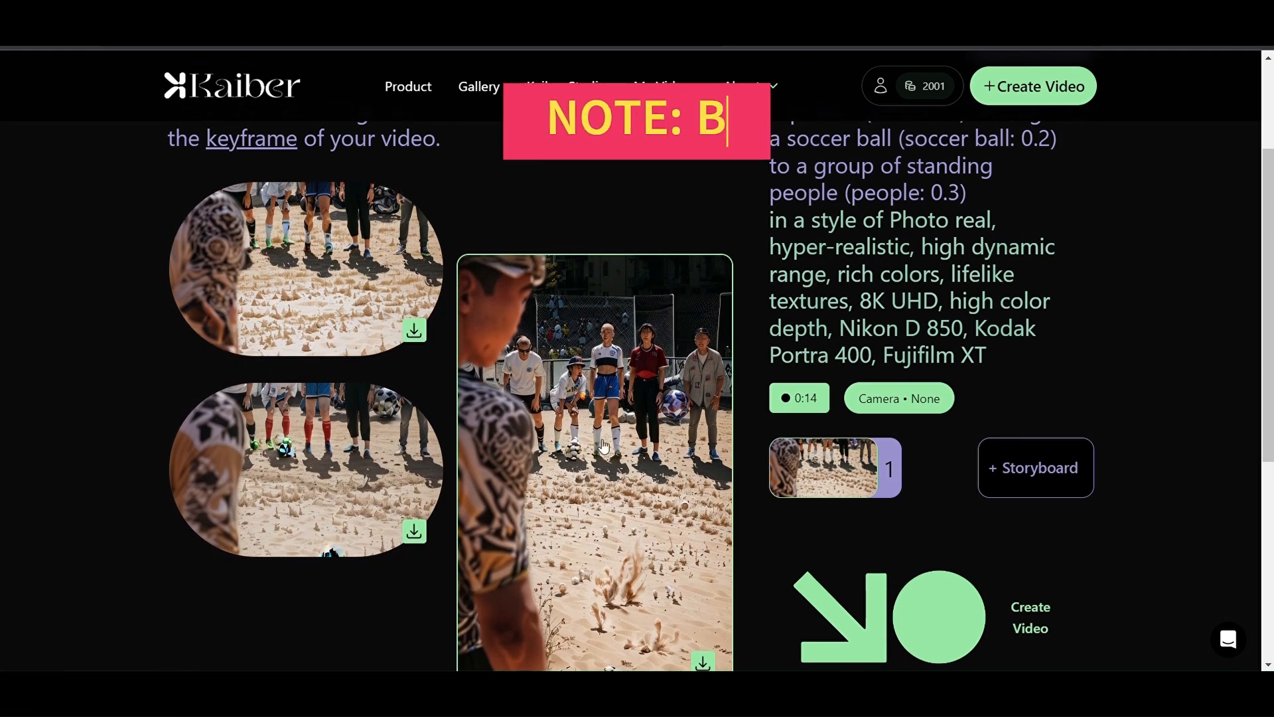
pyautogui.scroll(-1, 604, 505)
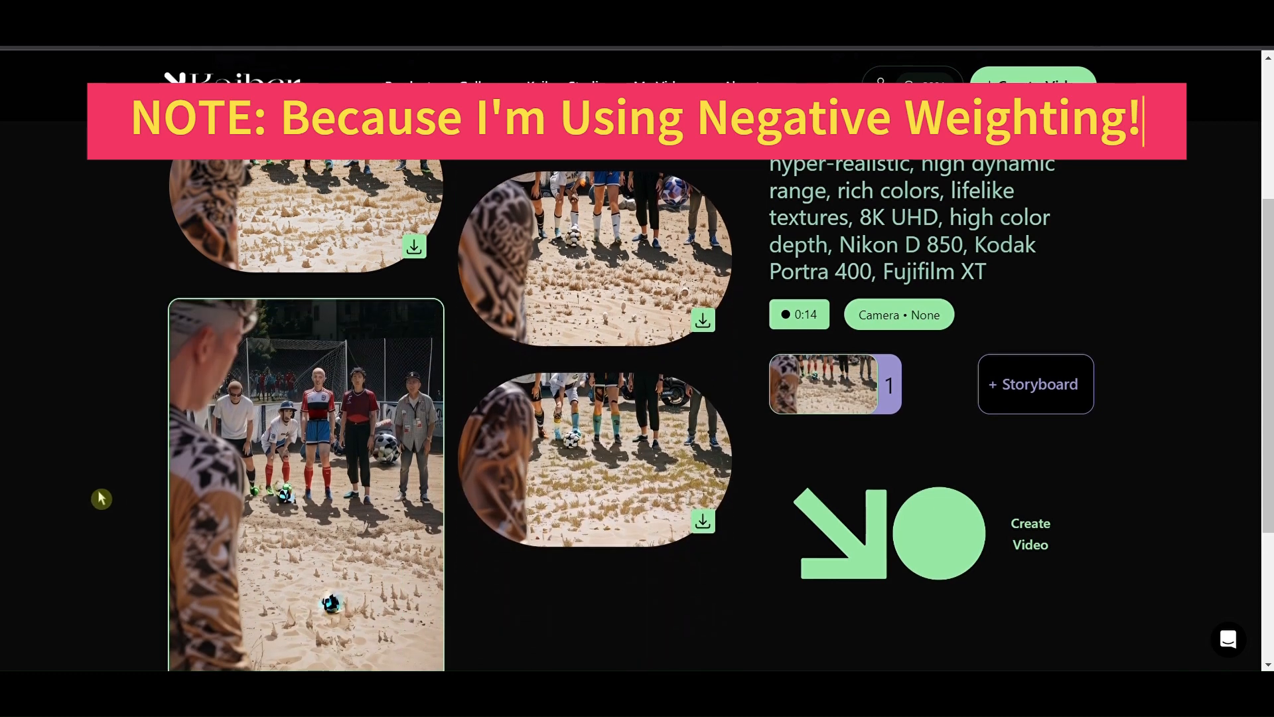
pyautogui.scroll(-1, 581, 350)
pyautogui.scroll(-1, 623, 461)
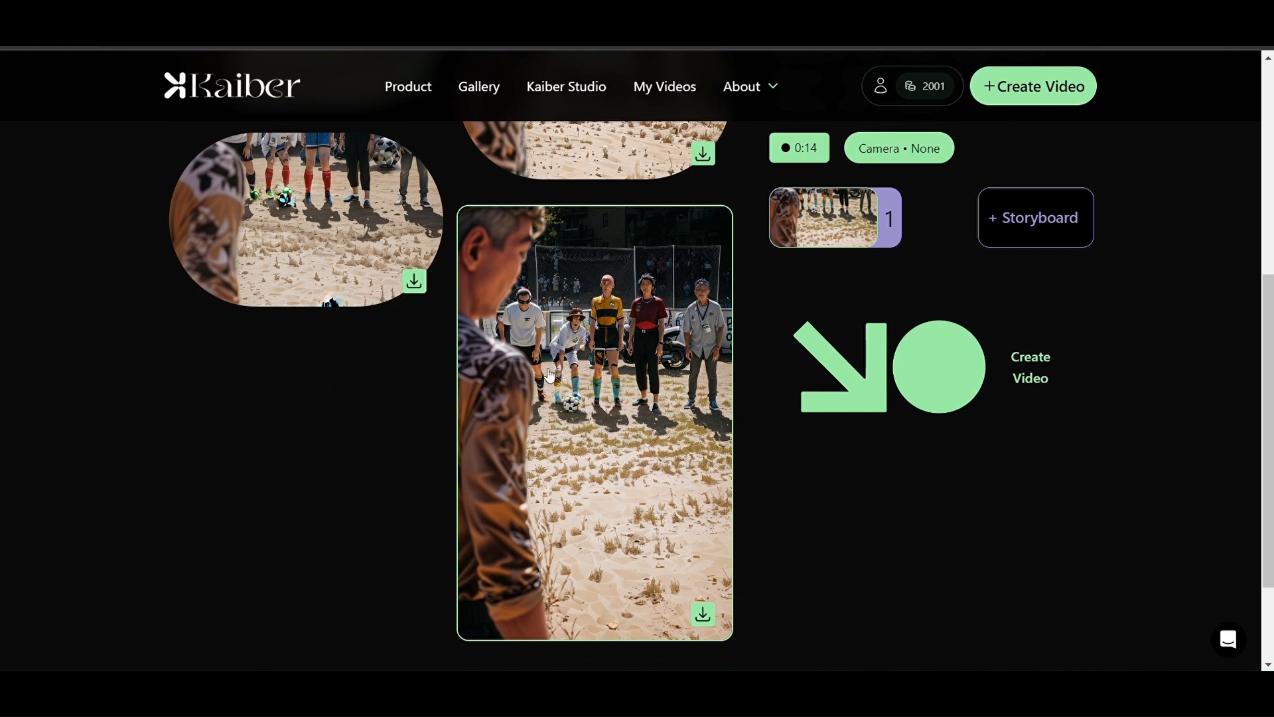
pyautogui.scroll(5, 400, 492)
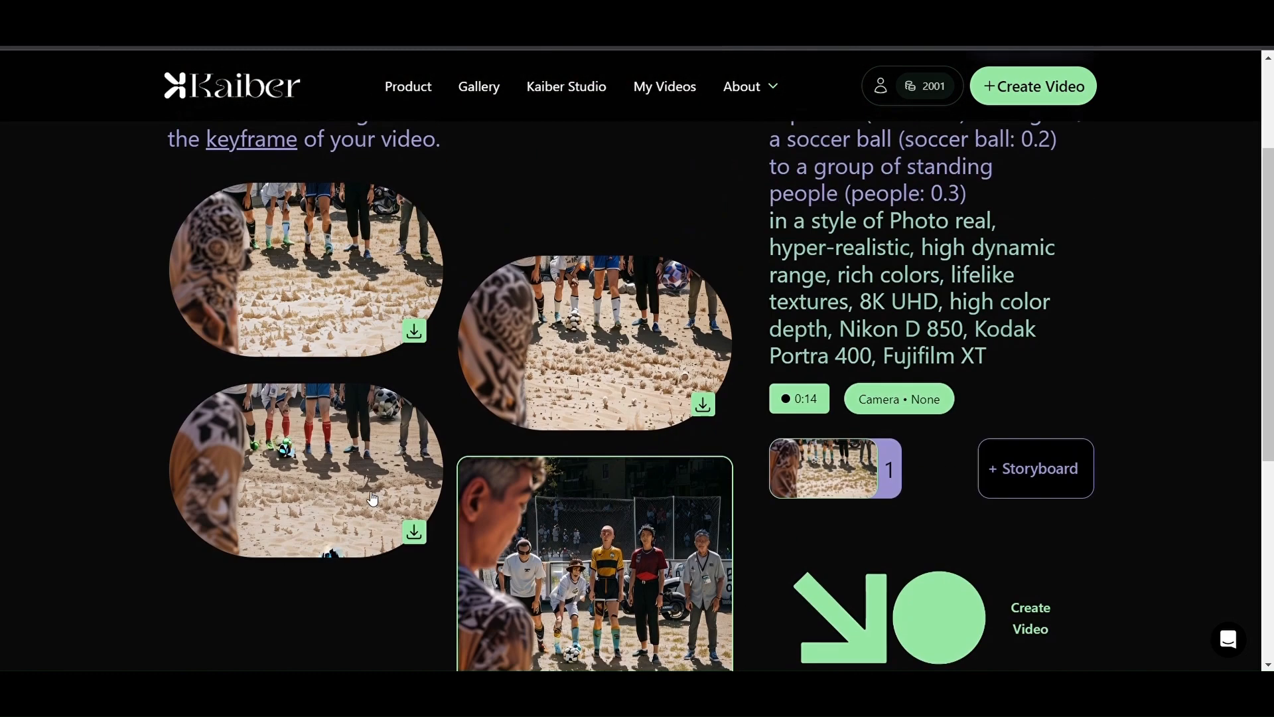
pyautogui.scroll(-6, 99, 509)
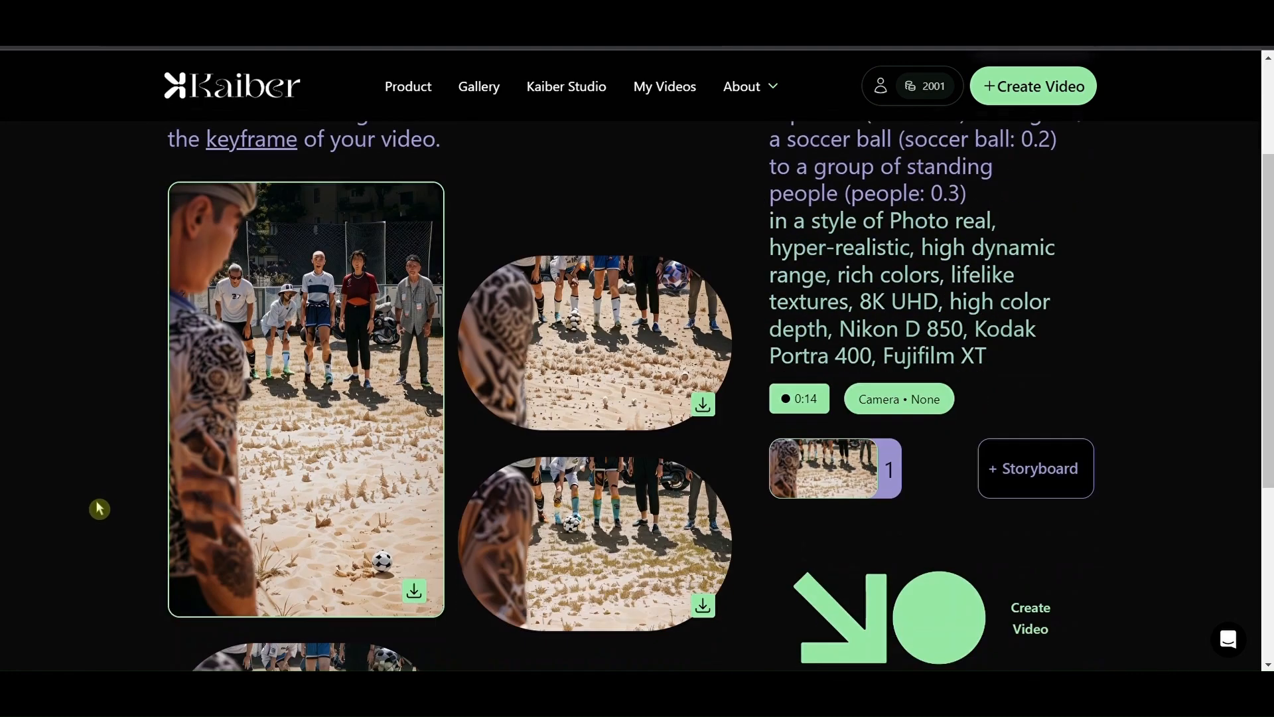
pyautogui.scroll(1, 540, 293)
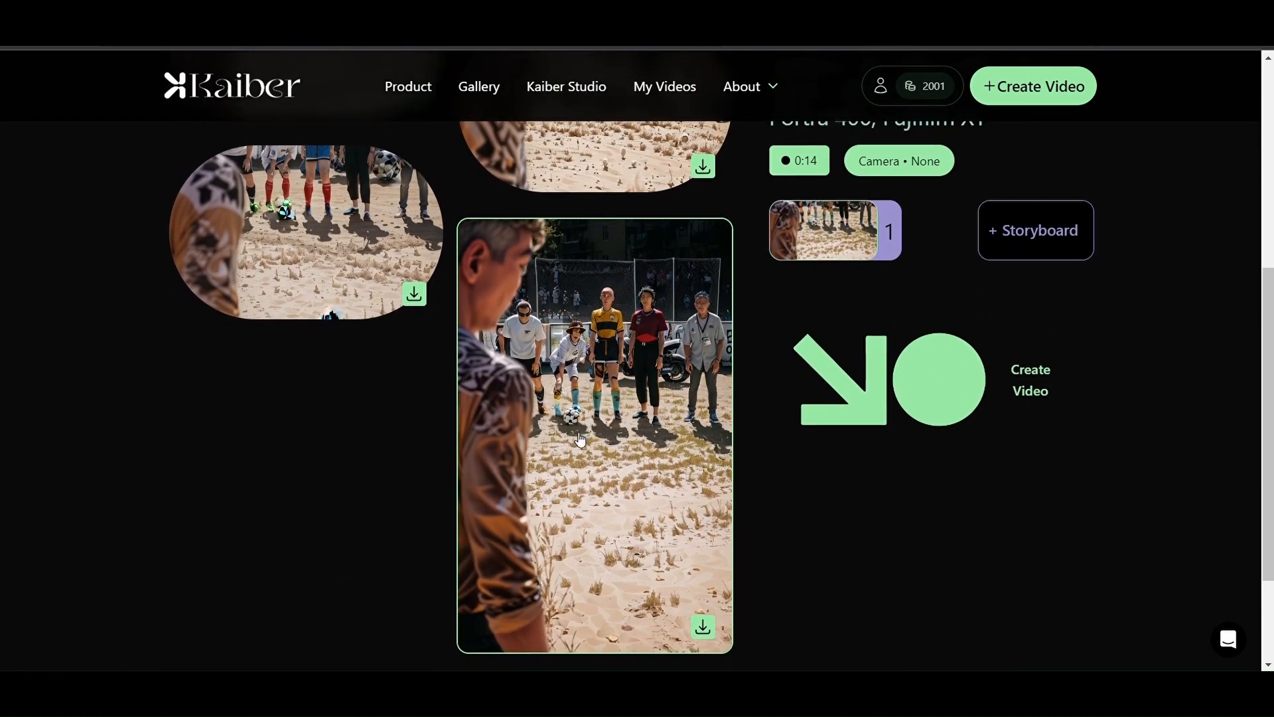
pyautogui.scroll(-1, 647, 547)
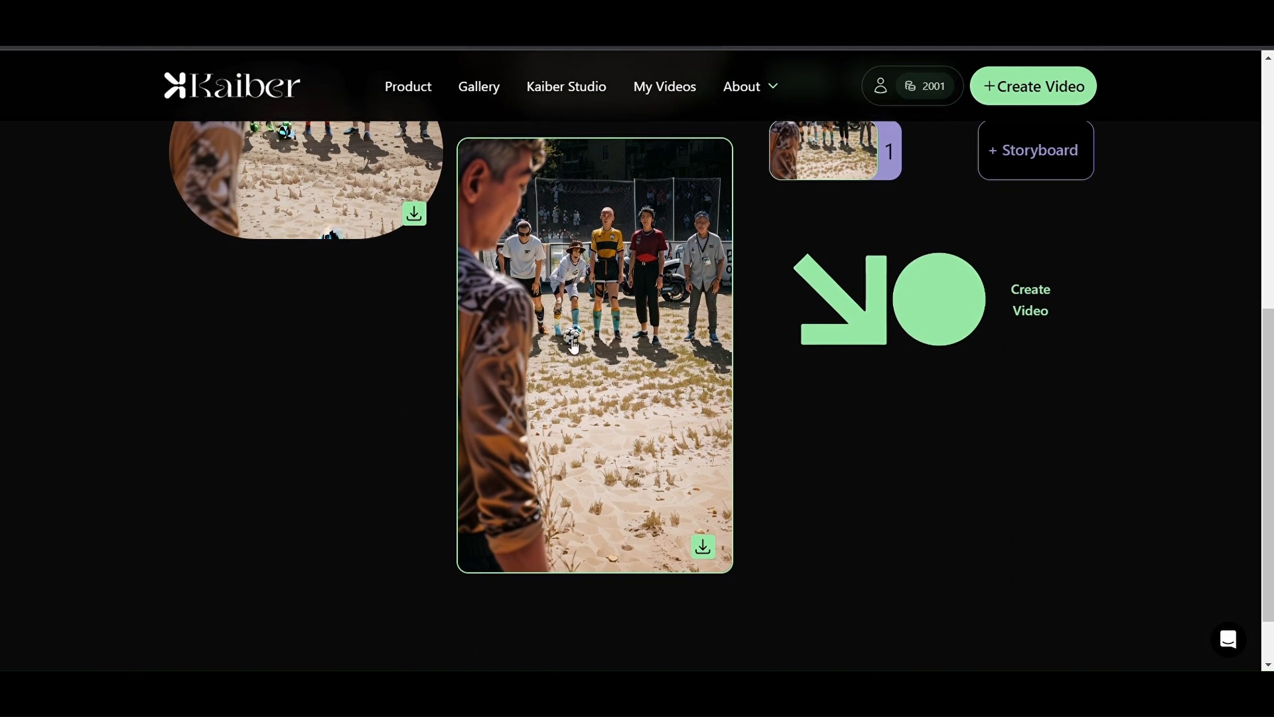
pyautogui.scroll(6, 573, 347)
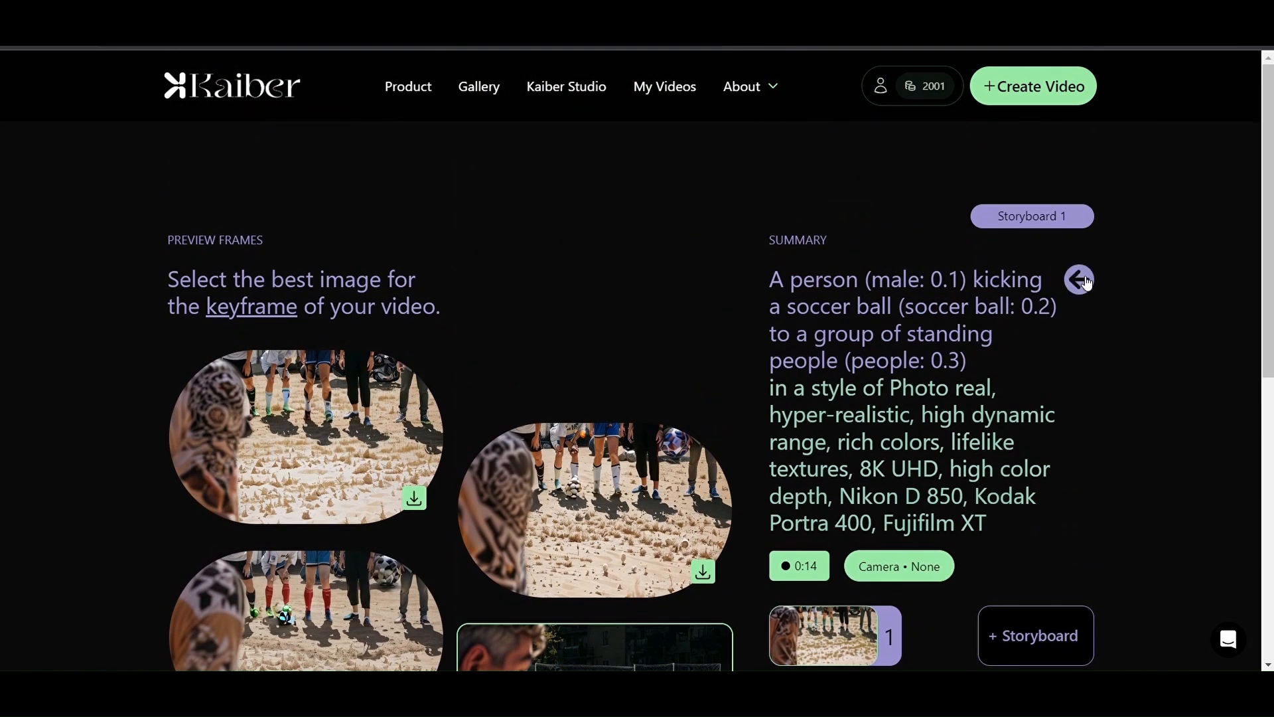
pyautogui.click(1080, 279)
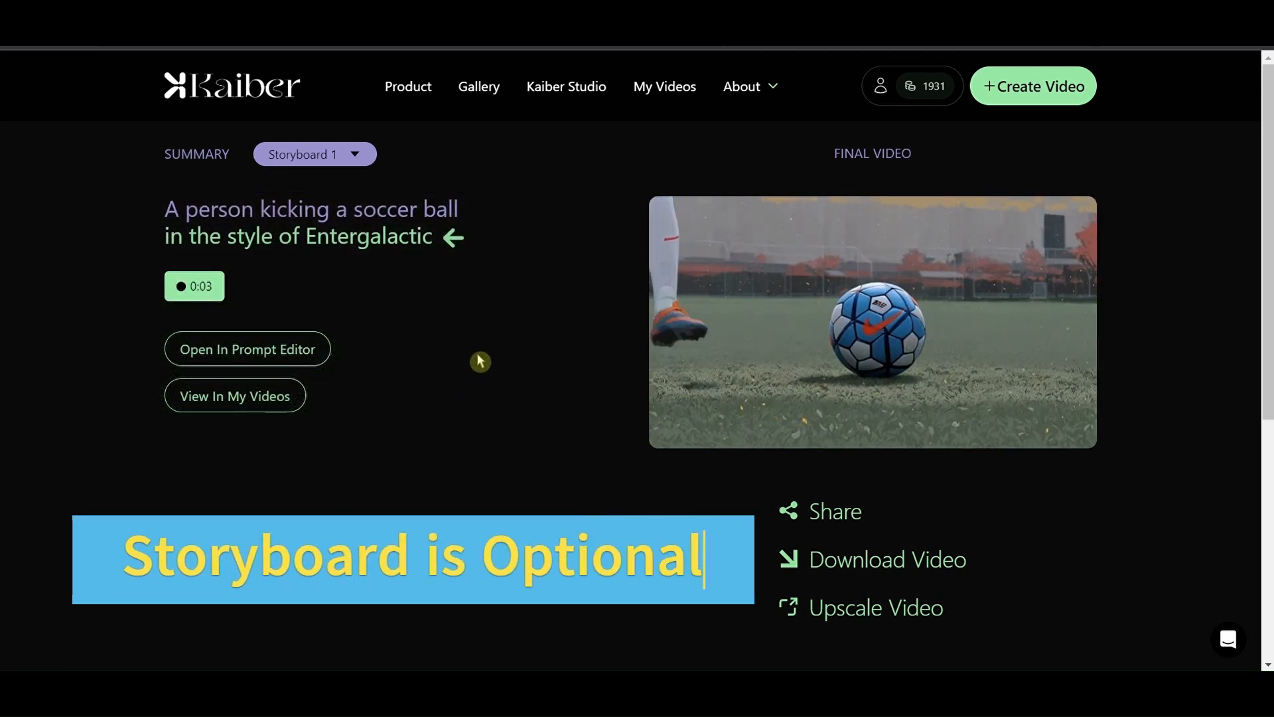
# - Check the storyboard list of the finished Entergalactic-style video of a person kicking a soccer ball
pyautogui.click(358, 162)
pyautogui.click(355, 182)
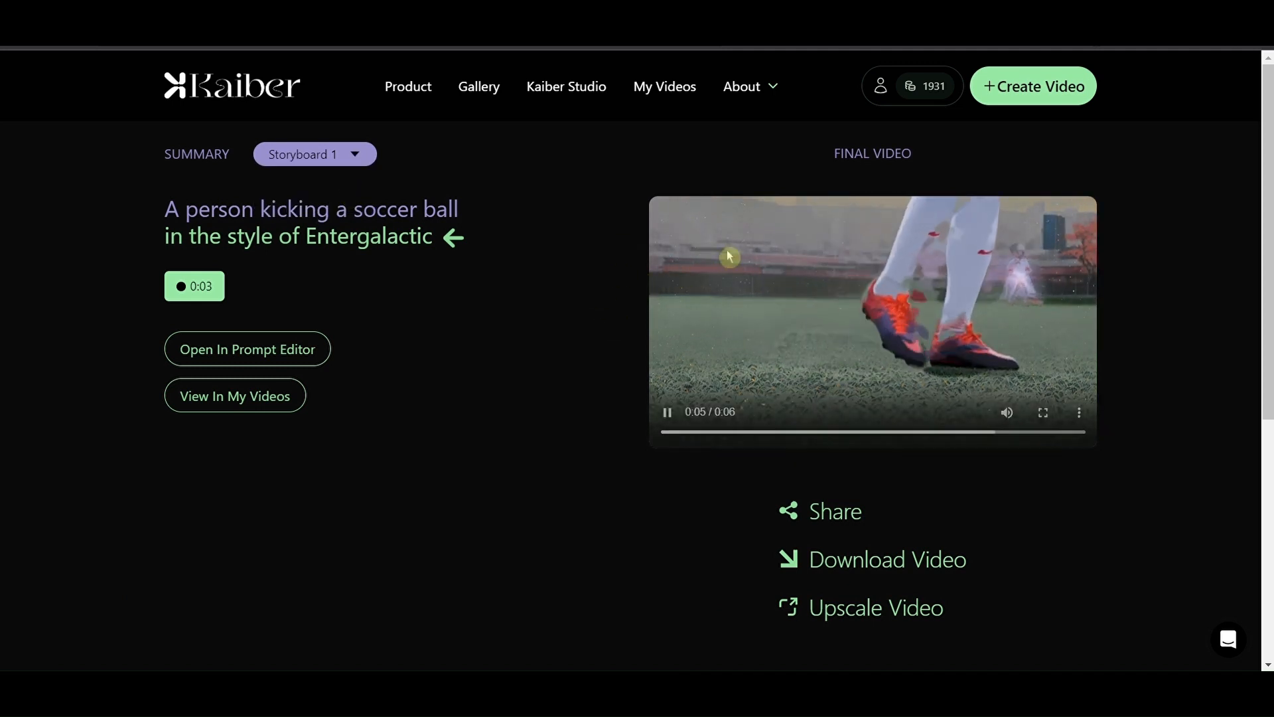
# - Show the Storyboard 2 summary, highlight part of its Meteora Watercolour prompt and resume playing the final video
pyautogui.click(358, 159)
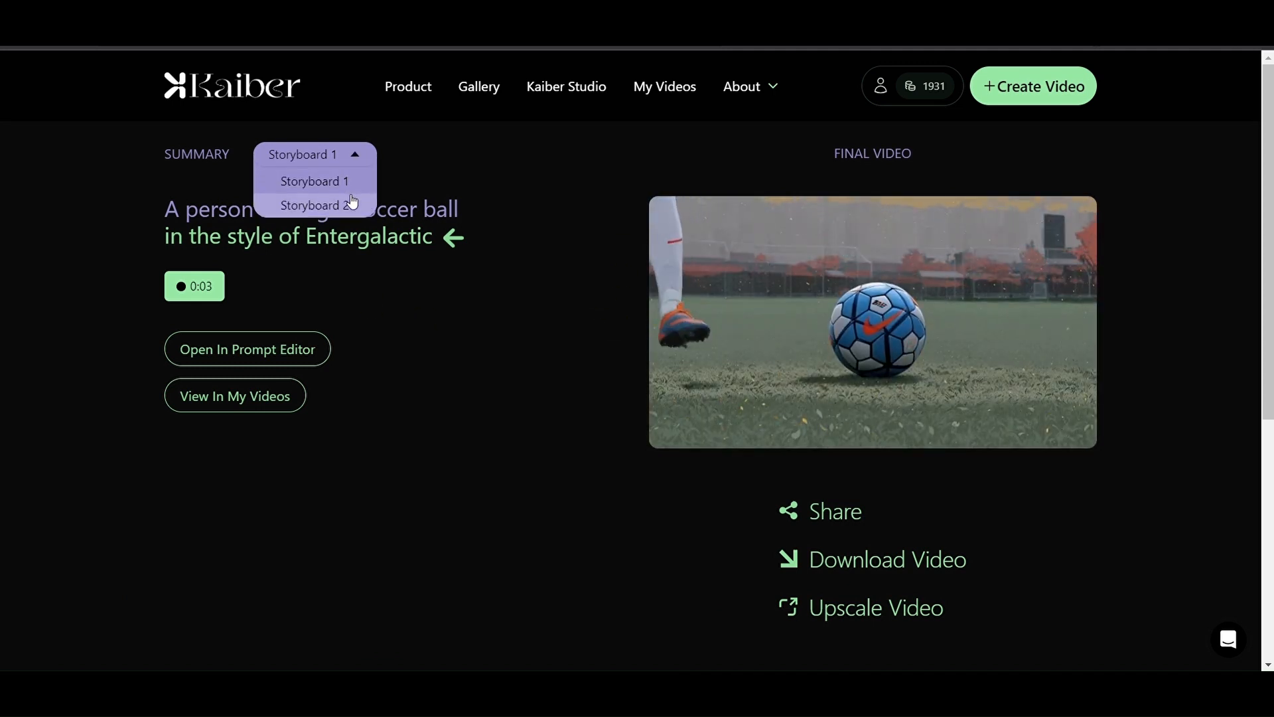
pyautogui.click(310, 205)
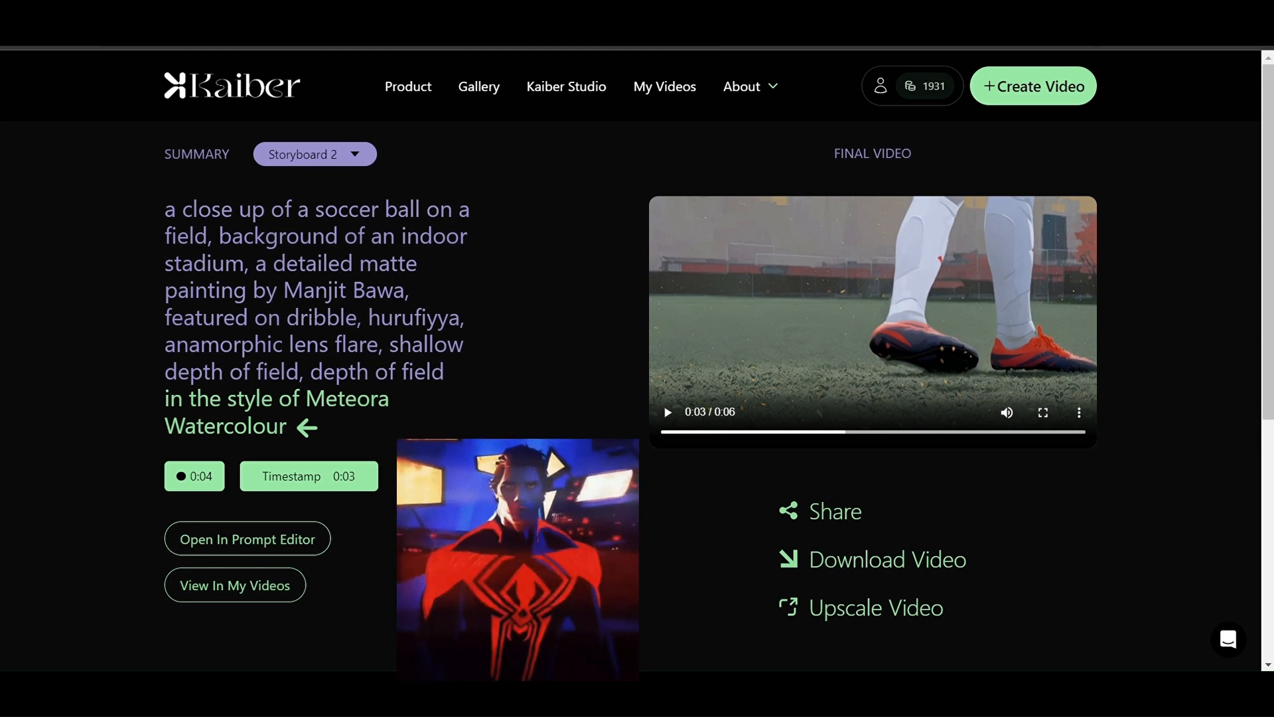
pyautogui.moveTo(236, 318); pyautogui.dragTo(426, 373)
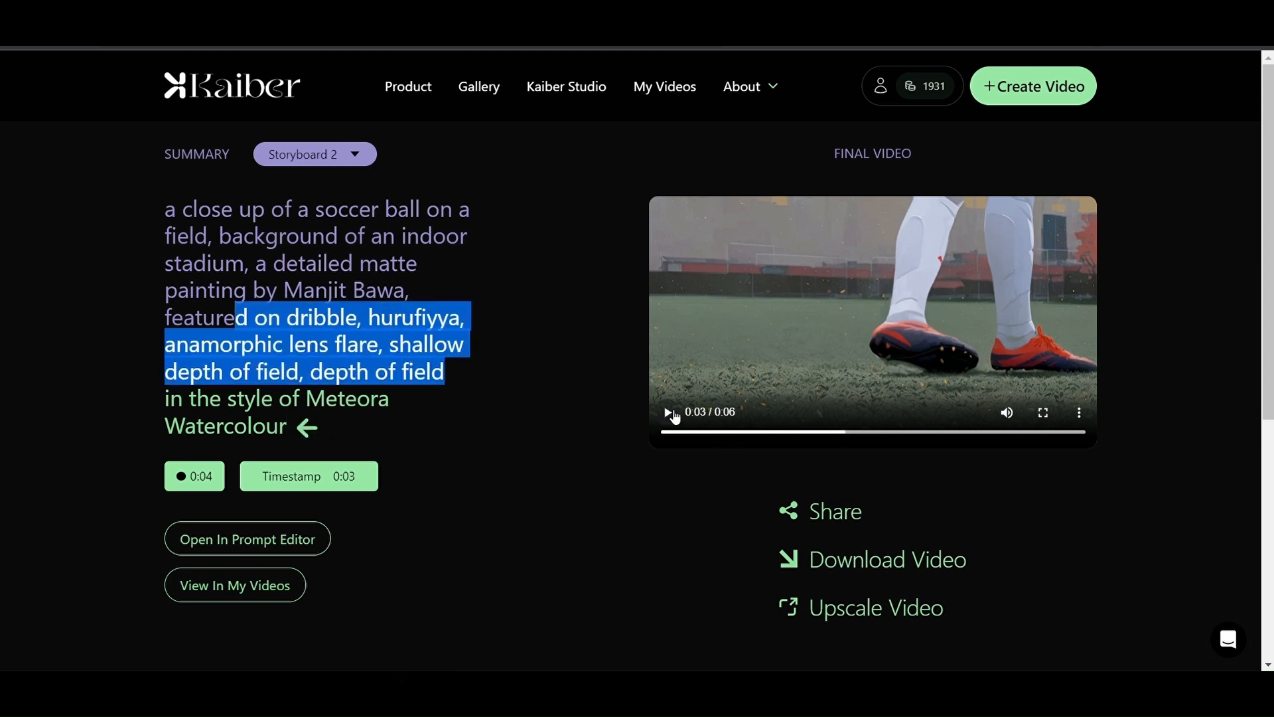
pyautogui.click(668, 413)
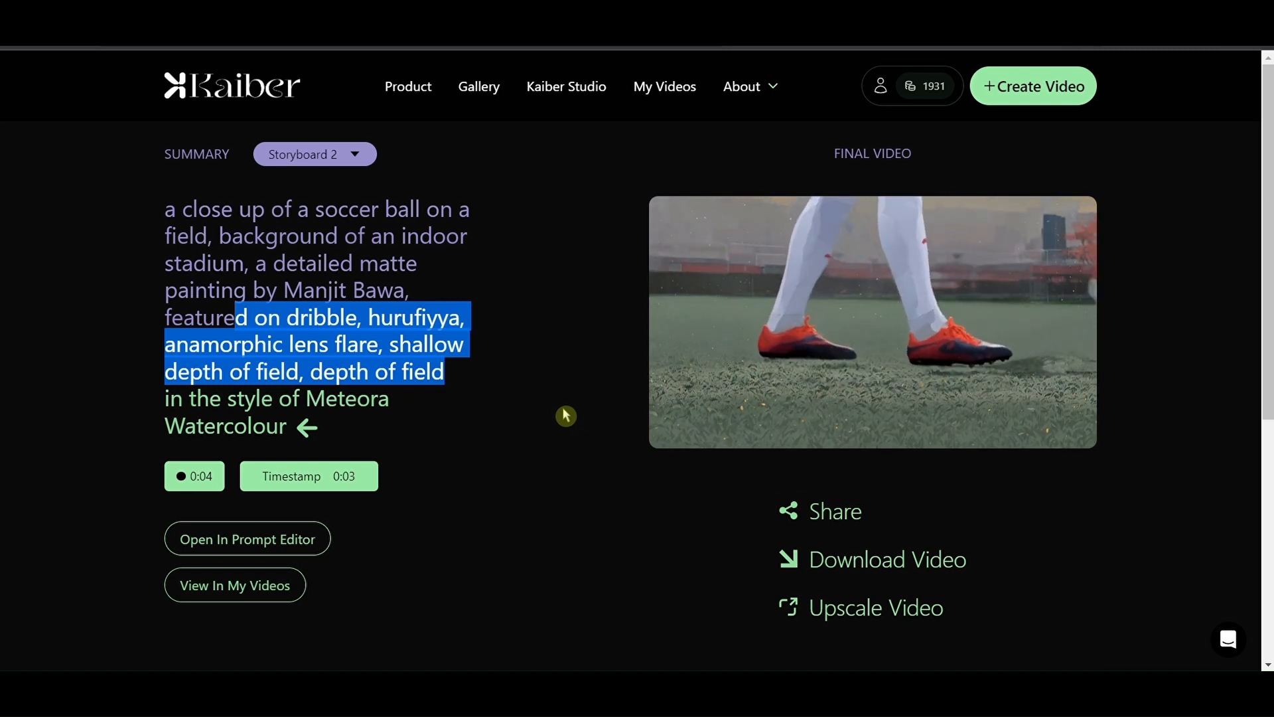
# - Return to the Storyboard 1 summary and play the final Entergalactic-style video, pausing to examine the kick and the people in the background
pyautogui.click(359, 161)
pyautogui.click(357, 185)
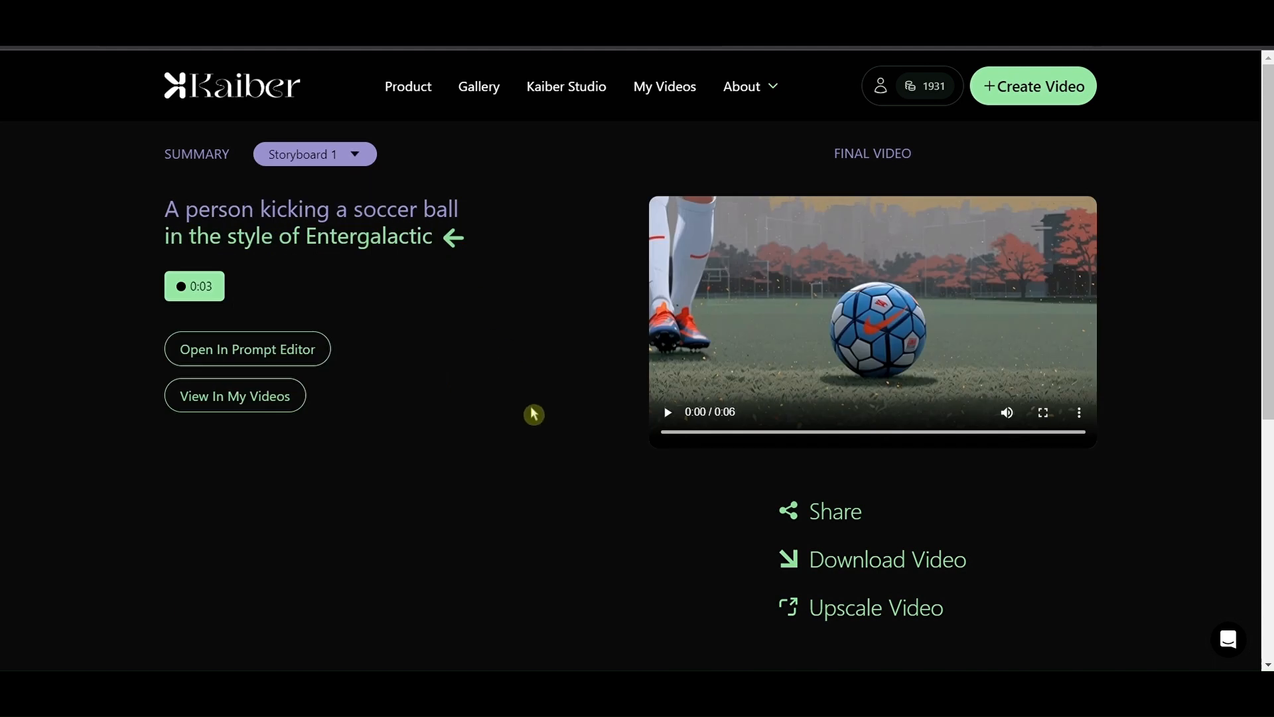
pyautogui.click(667, 414)
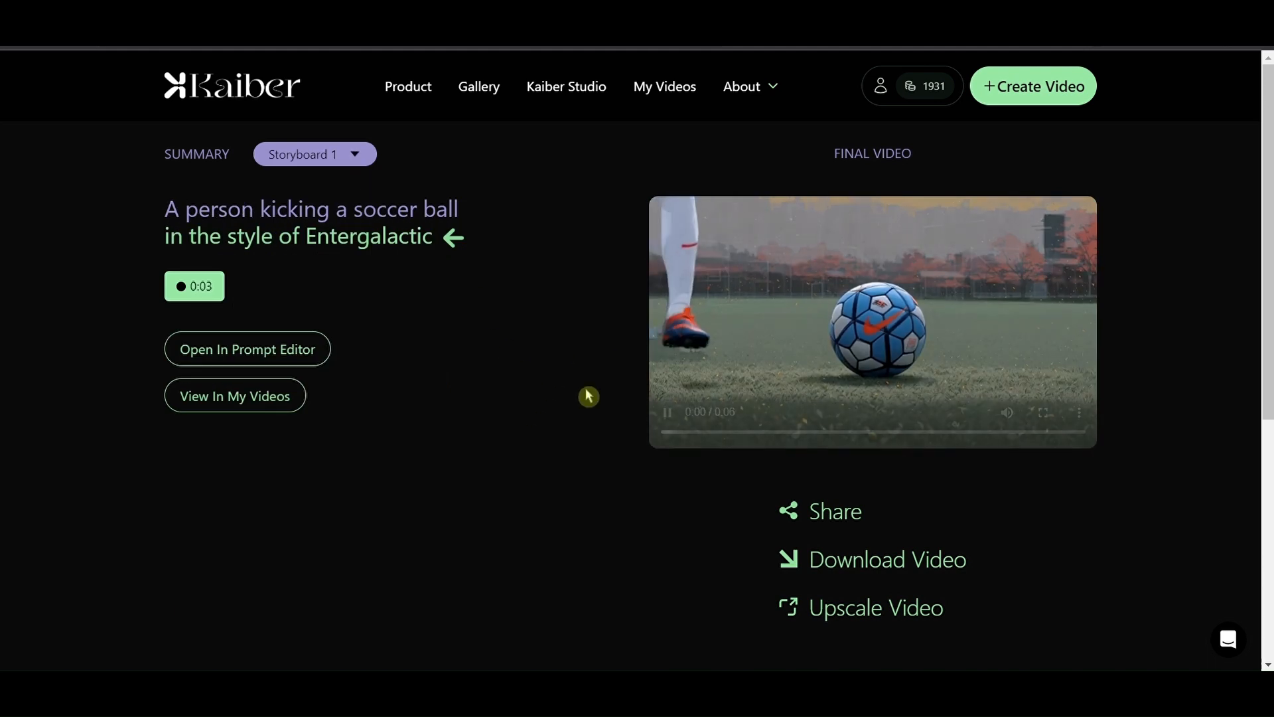
pyautogui.click(669, 414)
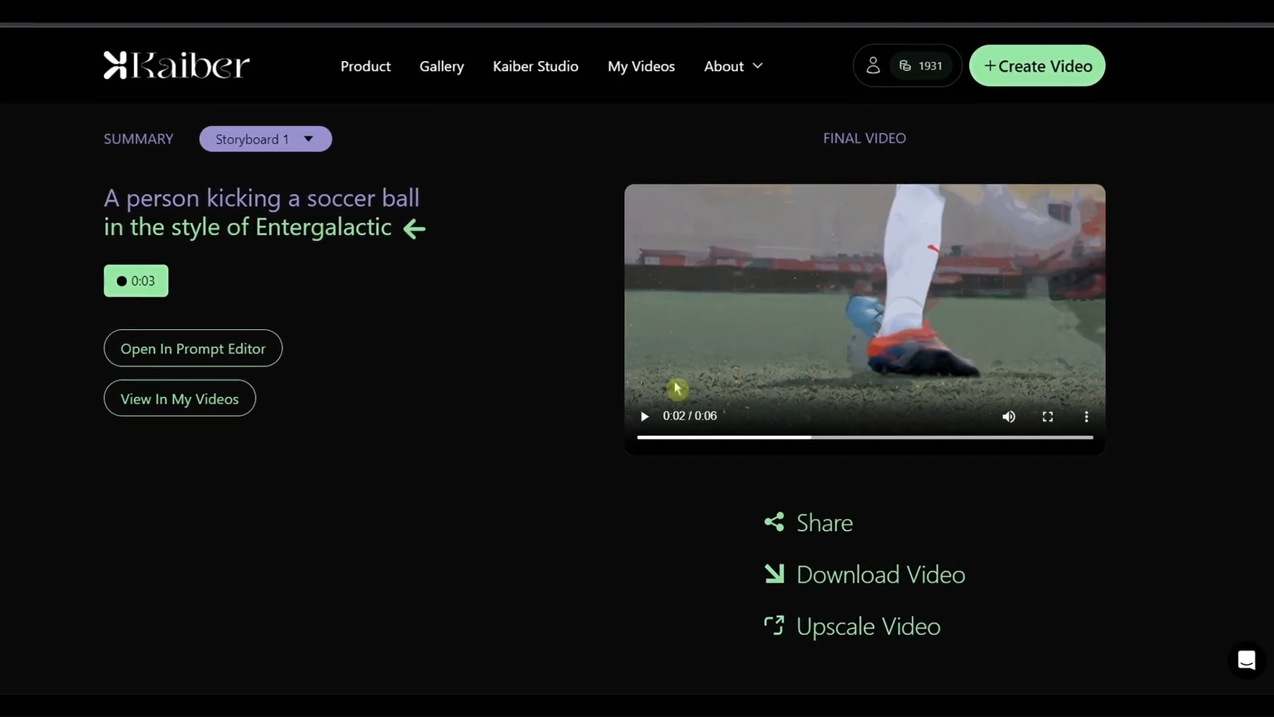
pyautogui.click(641, 419)
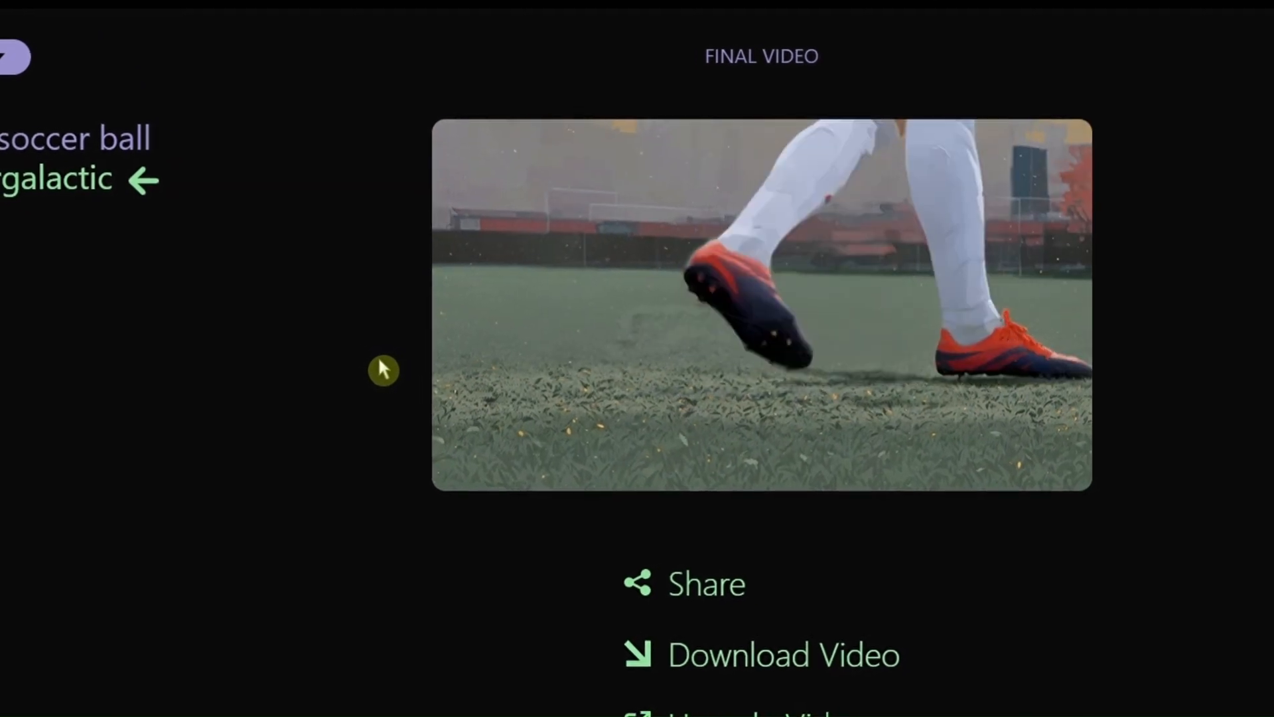
pyautogui.moveTo(451, 339)
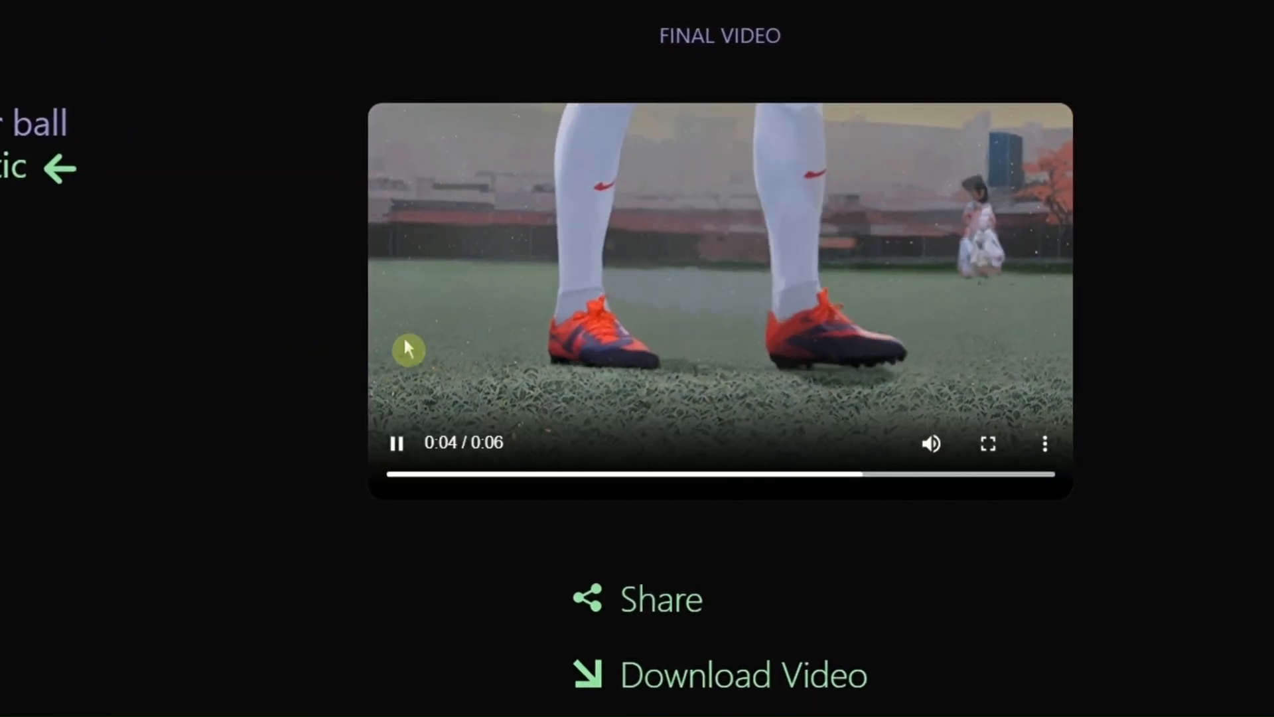
pyautogui.click(380, 446)
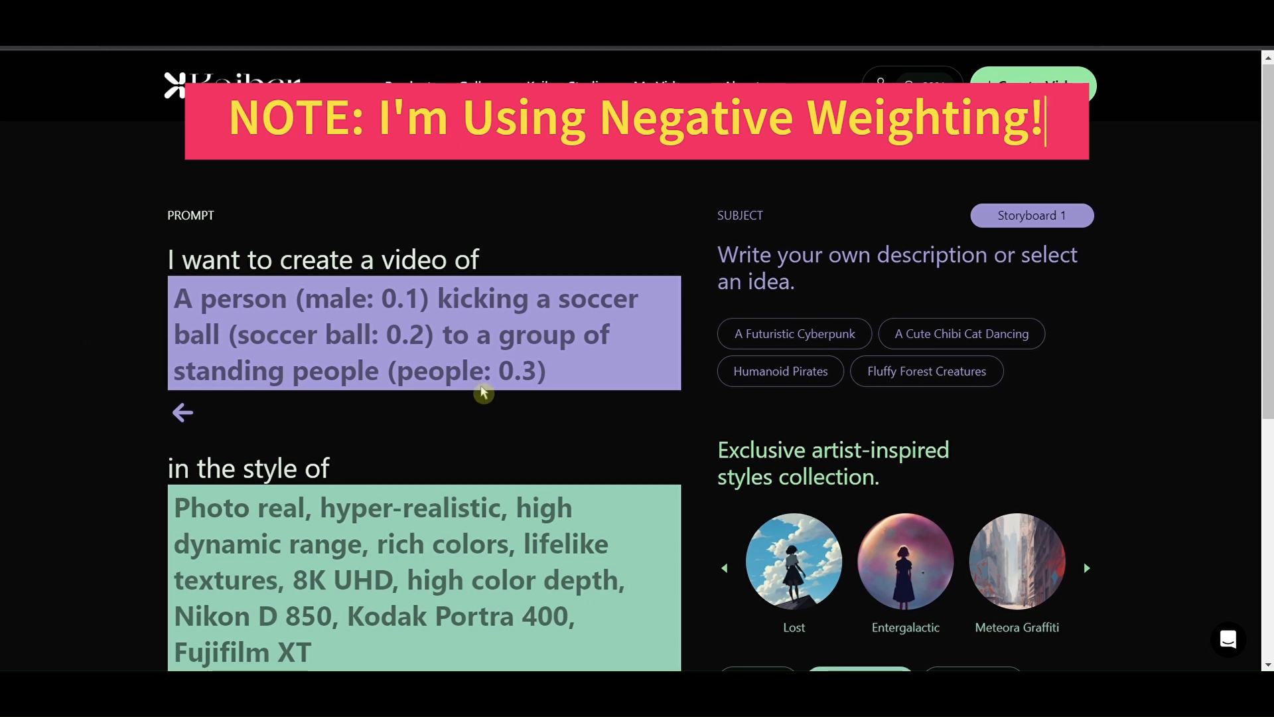
# - Continue to the video settings and generate preview frames for the weighted soccer prompt in the Photo-Realistic style with Transform at 1
pyautogui.scroll(-4, 482, 393)
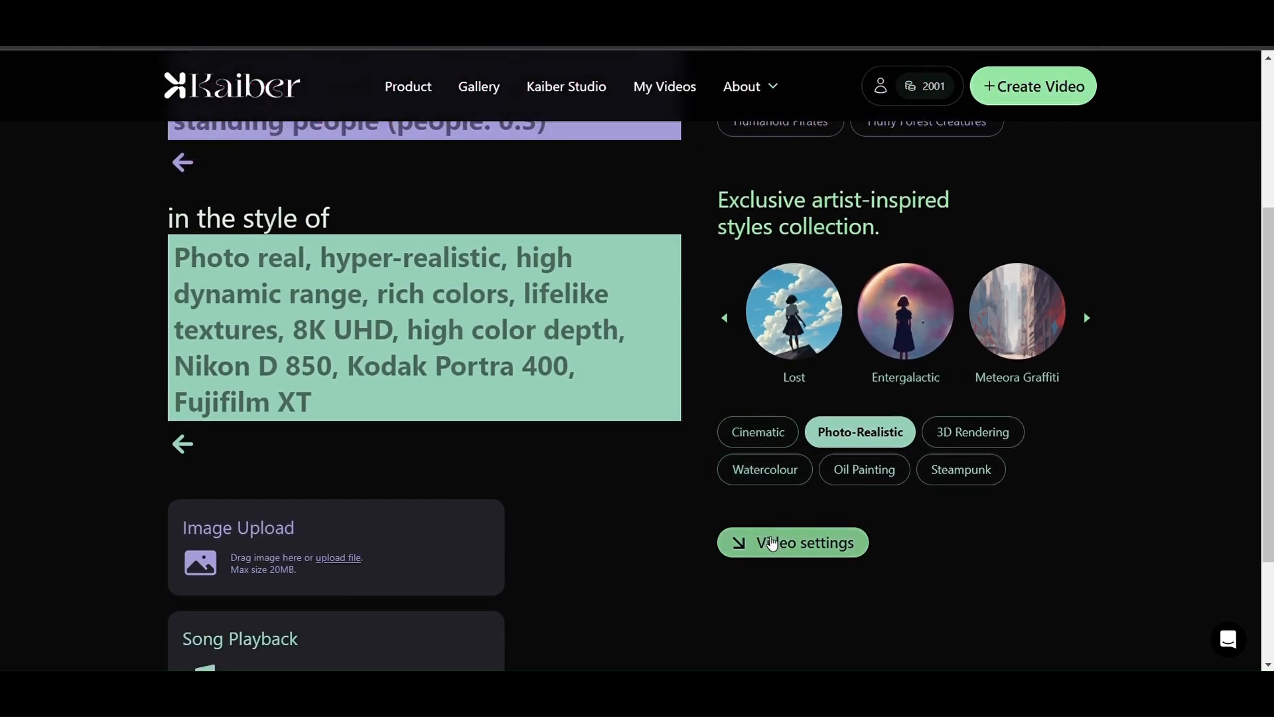
pyautogui.click(715, 543)
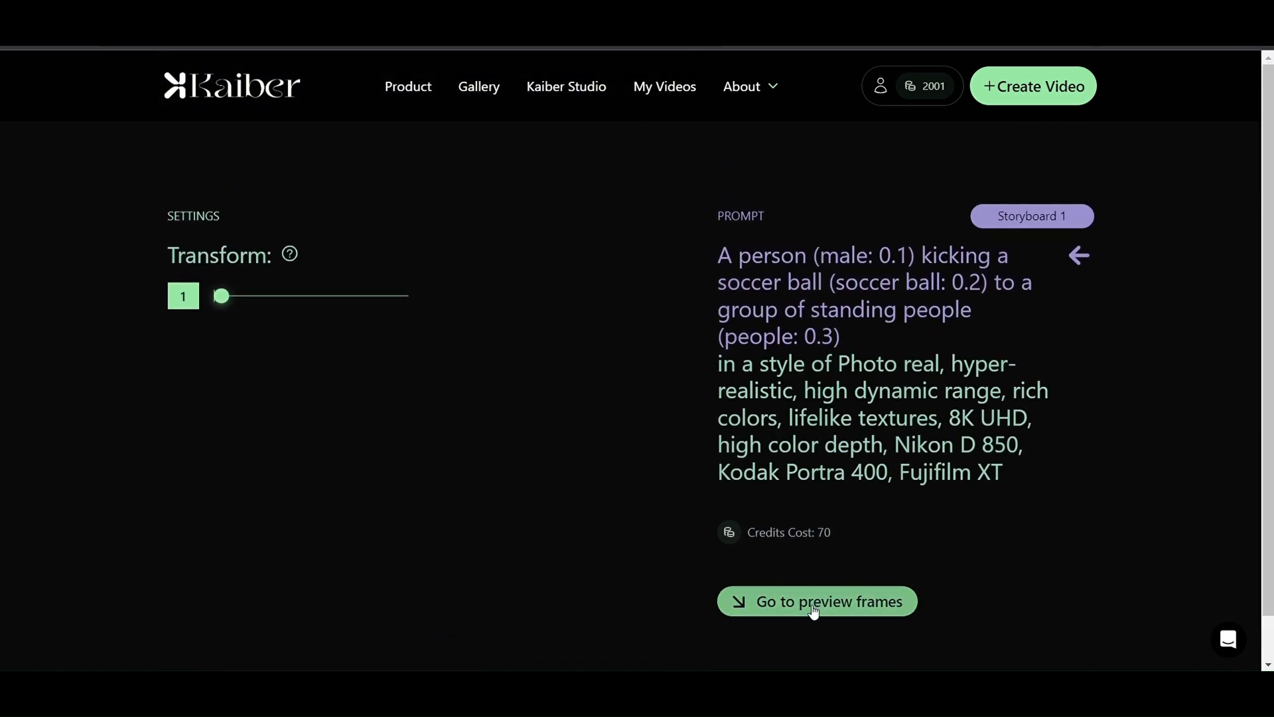
pyautogui.click(814, 610)
pyautogui.scroll(-3, 191, 429)
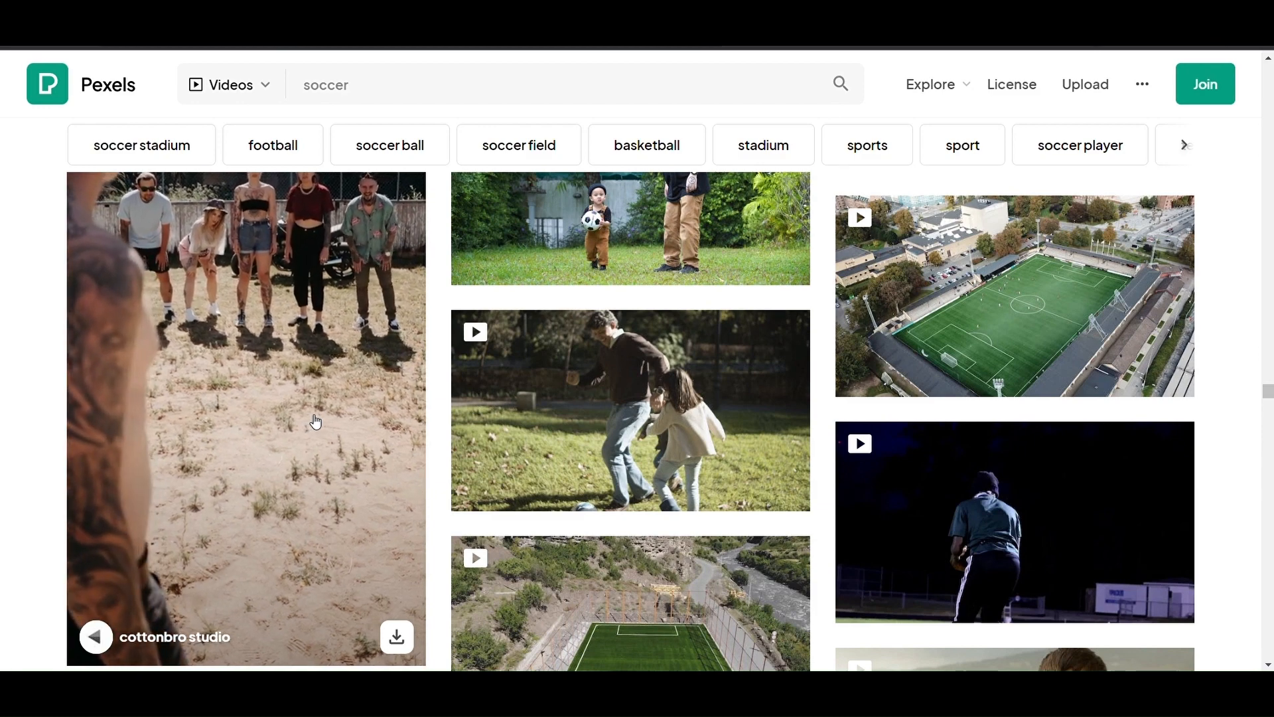
# - View the original group clip among the Pexels soccer videos and examine the weighted prompt in Kaiber's summary
pyautogui.scroll(-1, 316, 417)
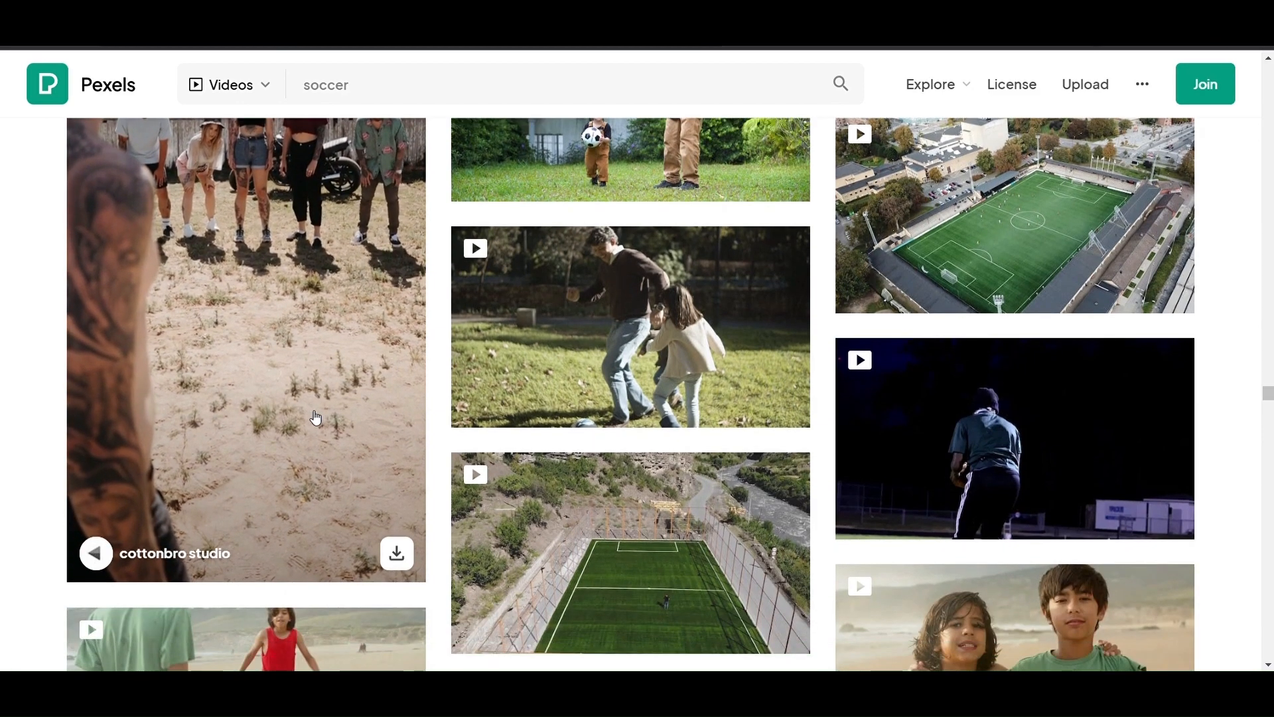
pyautogui.scroll(1, 316, 416)
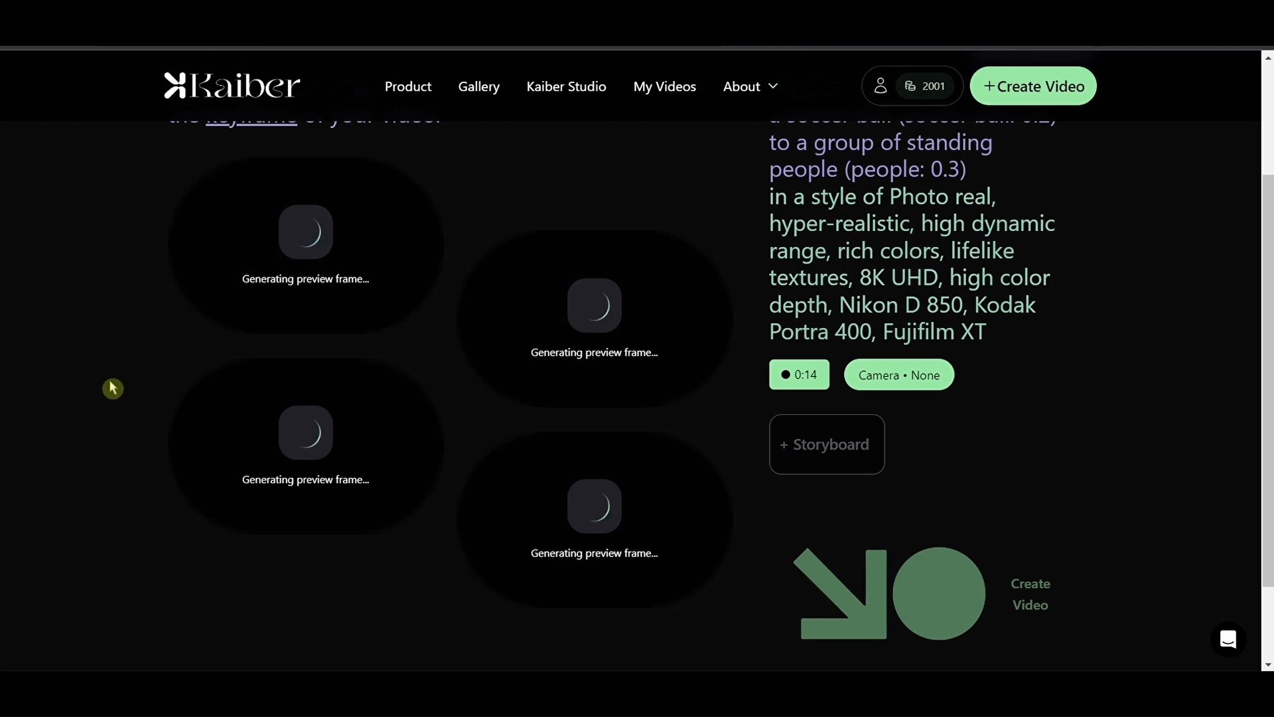
pyautogui.scroll(1, 113, 388)
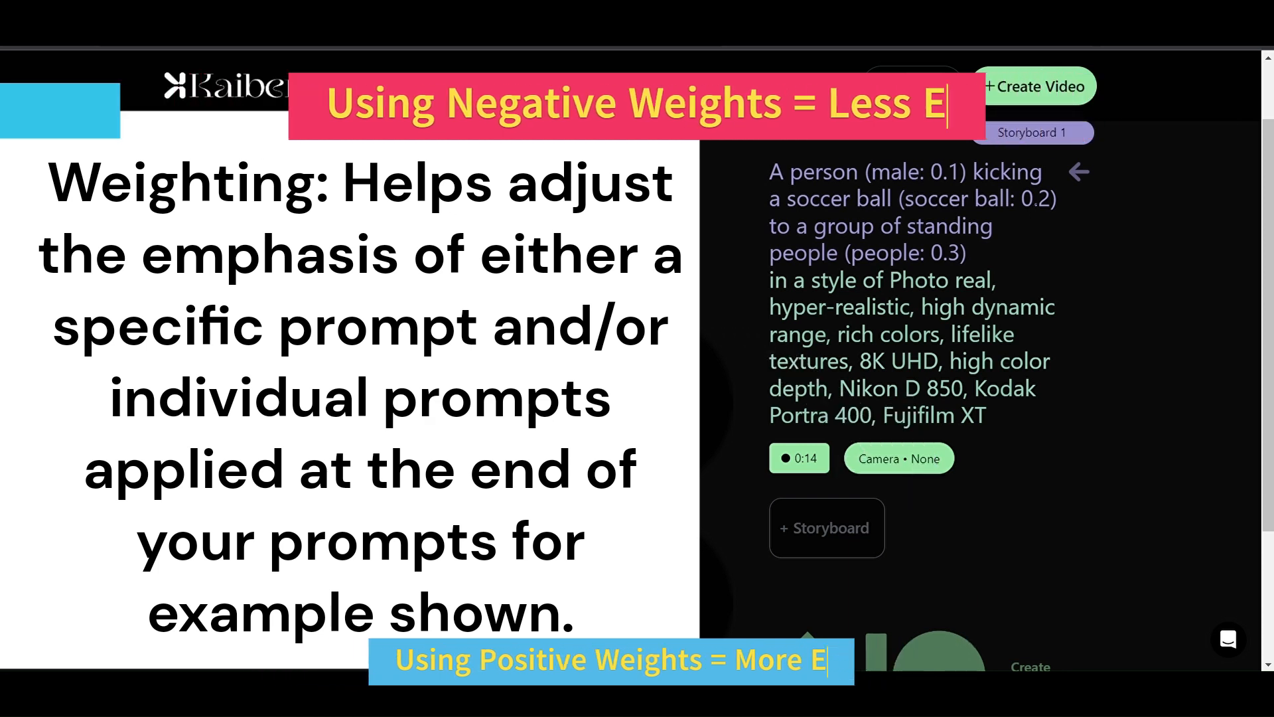
pyautogui.moveTo(1052, 200); pyautogui.dragTo(1023, 205)
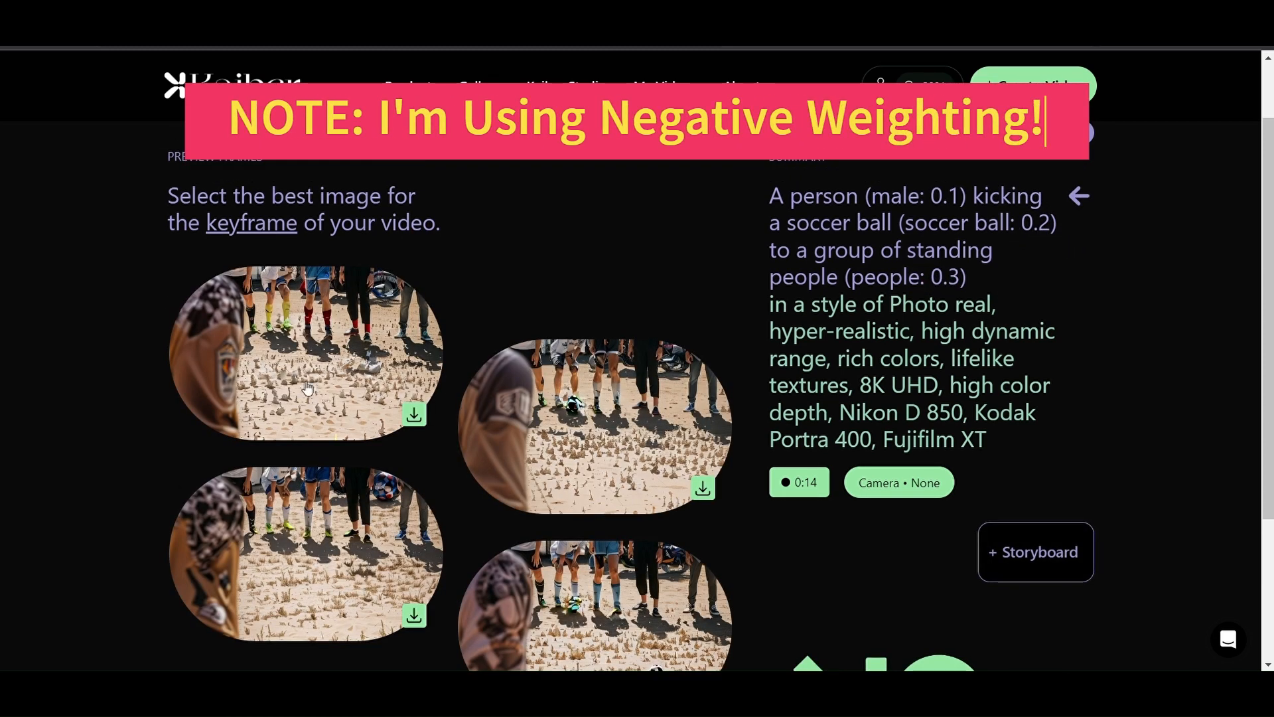
# - Enlarge each of the four photo-realistic preview frames to compare the person, the group and the soccer ball
pyautogui.scroll(-1, 117, 380)
pyautogui.click(223, 318)
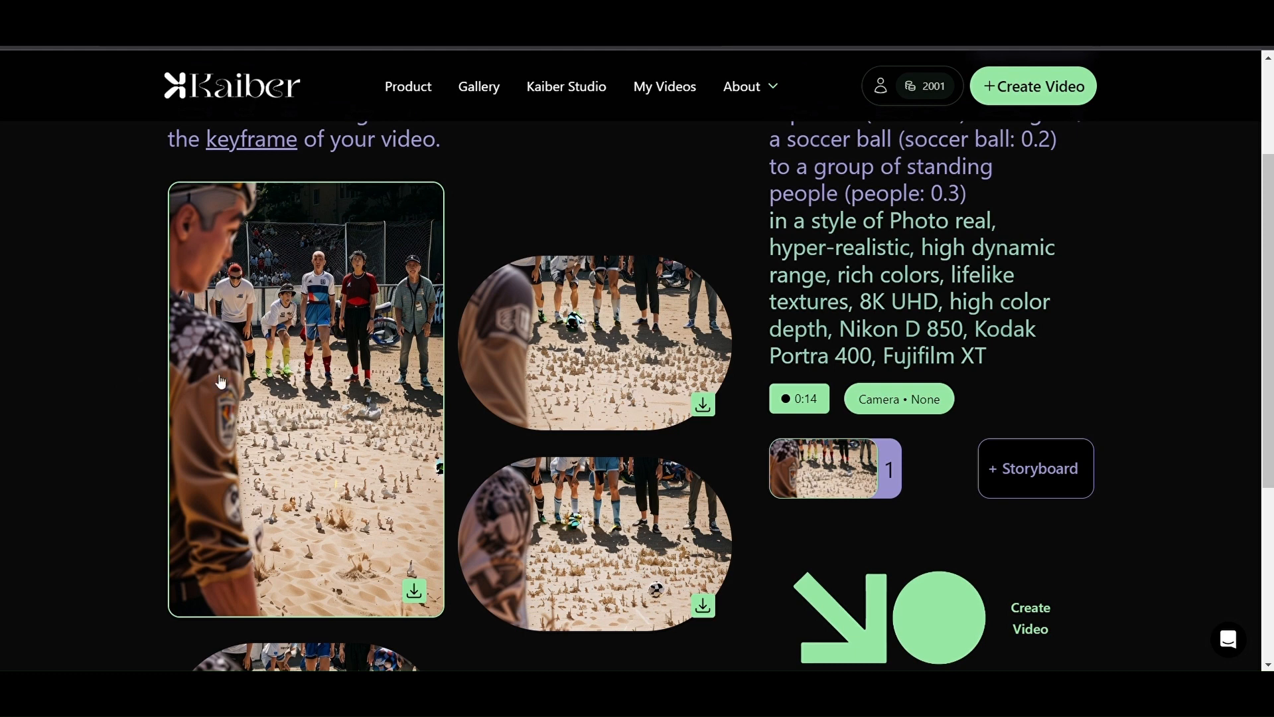
pyautogui.click(601, 367)
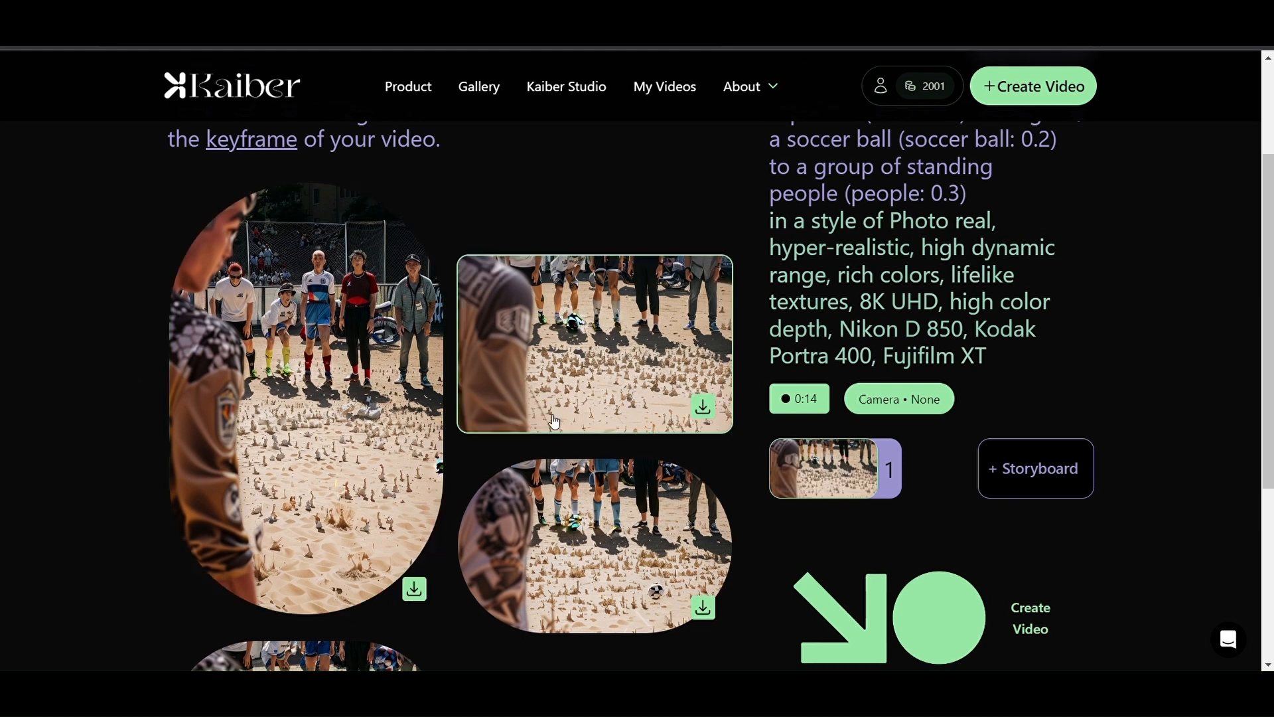
pyautogui.click(296, 441)
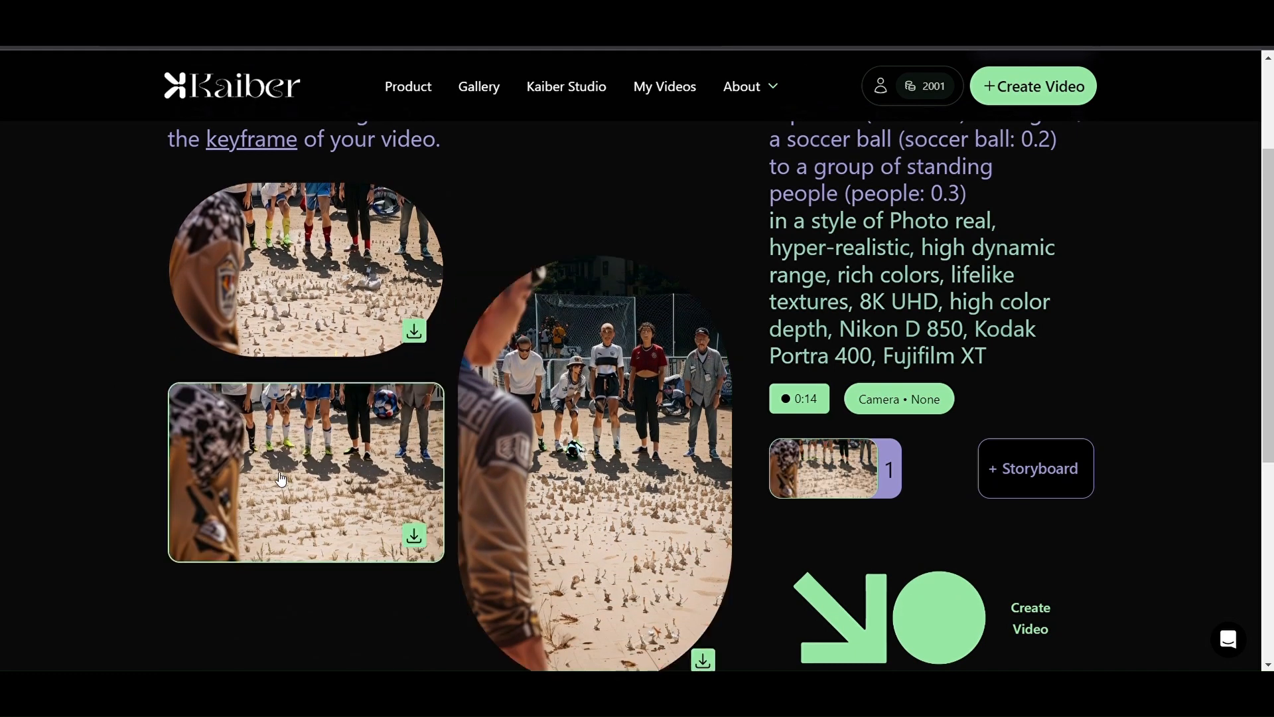
pyautogui.scroll(-1, 396, 511)
pyautogui.click(566, 482)
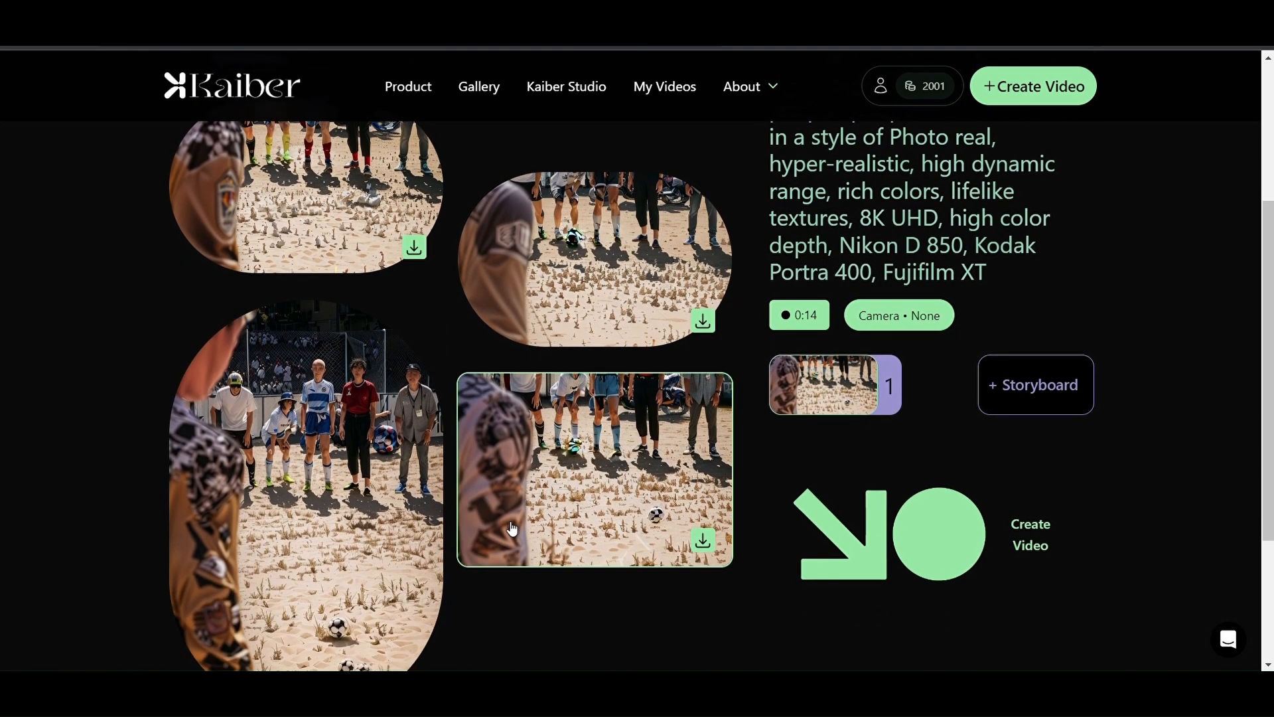
pyautogui.scroll(-1, 523, 510)
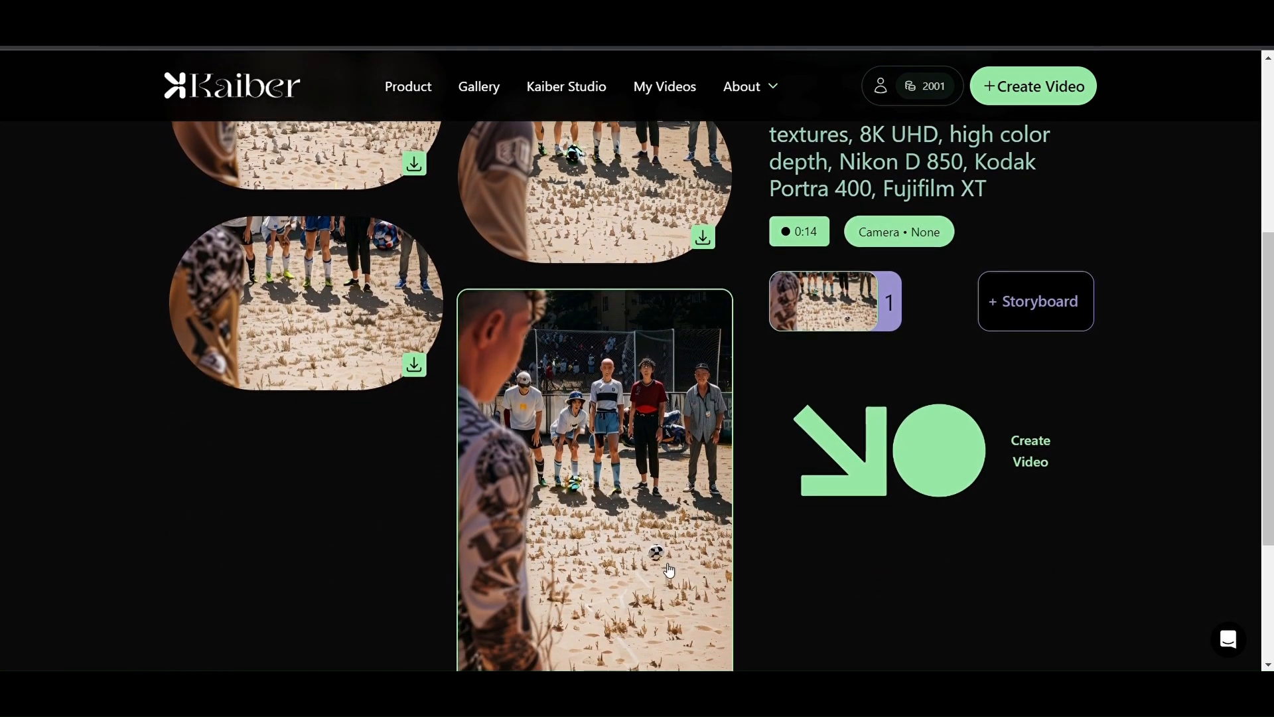
# - Switch to the image-to-prompt page and compare the original input image with its generated text description
pyautogui.scroll(3, 664, 560)
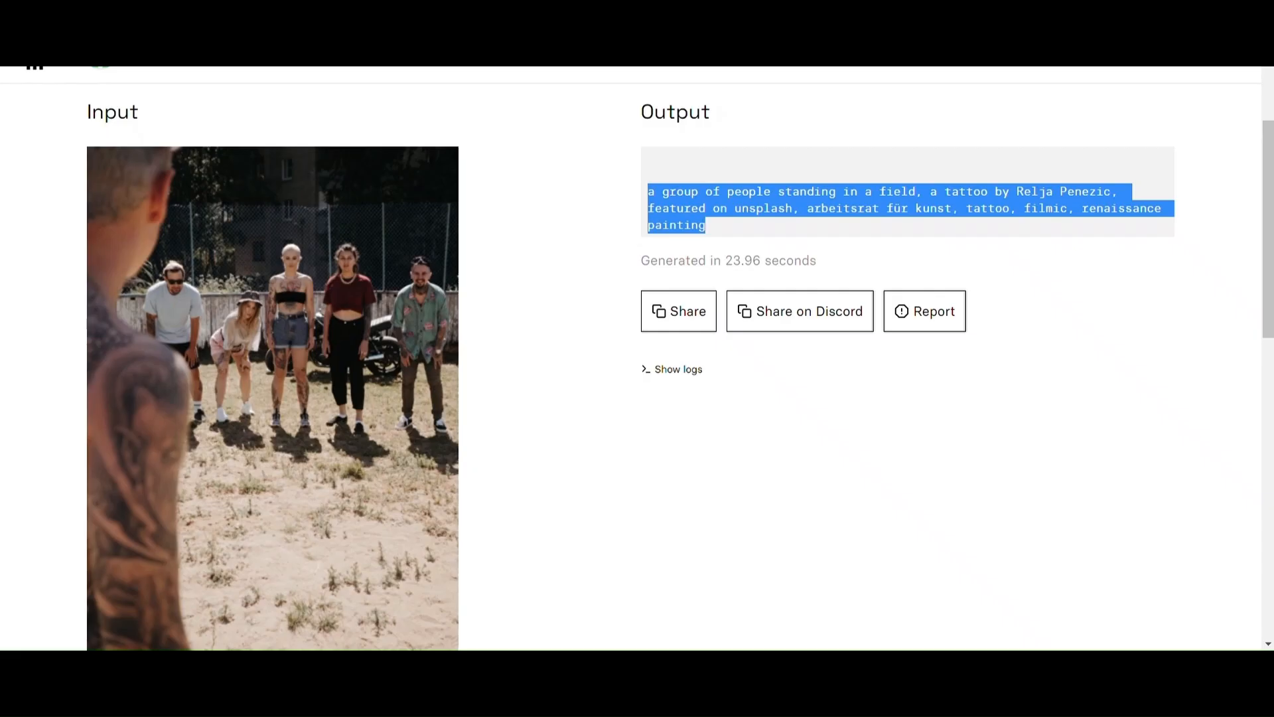
pyautogui.scroll(-2, 358, 438)
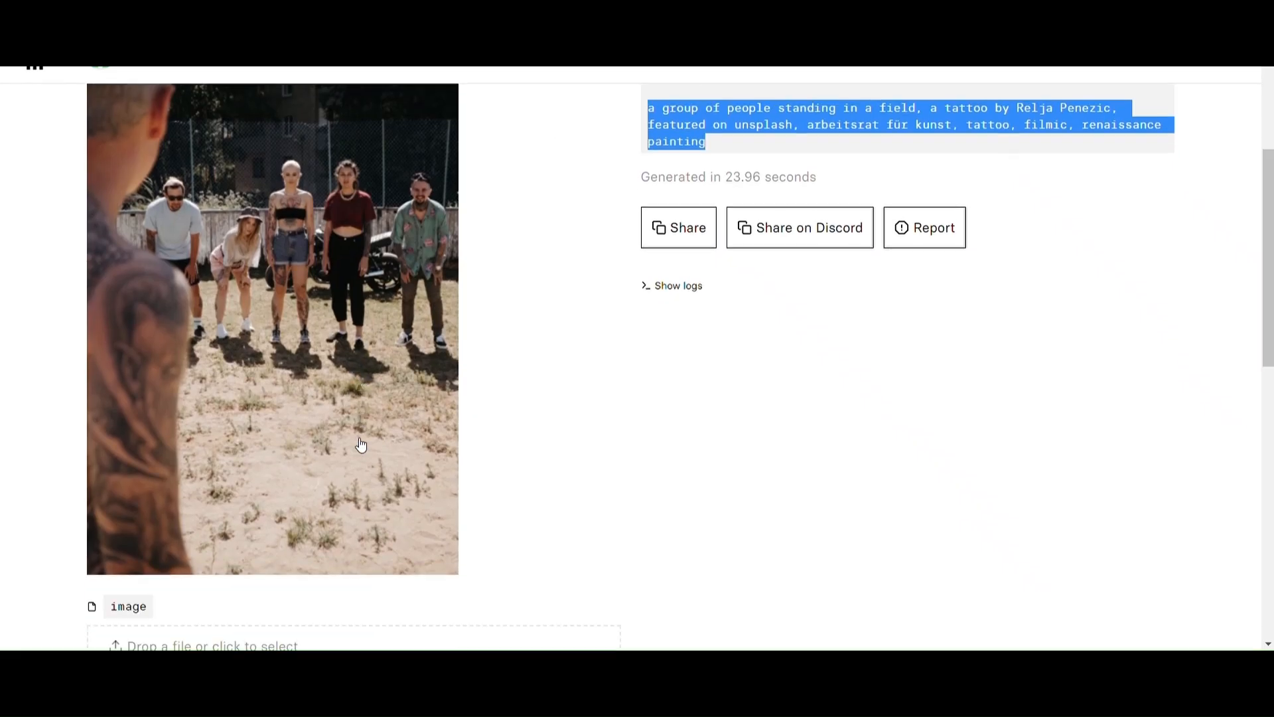
pyautogui.scroll(1, 362, 433)
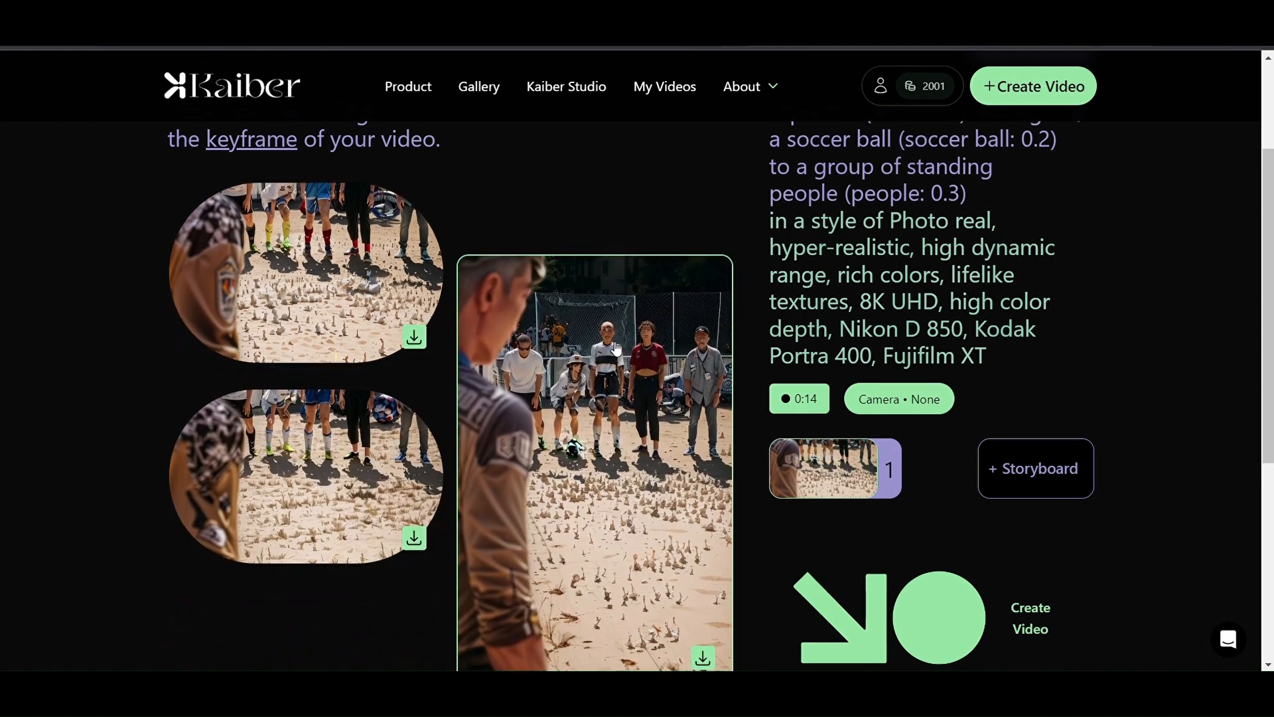
# - Compare the preview frames in Kaiber again and select the first one as the keyframe for Storyboard 1
pyautogui.scroll(-1, 596, 390)
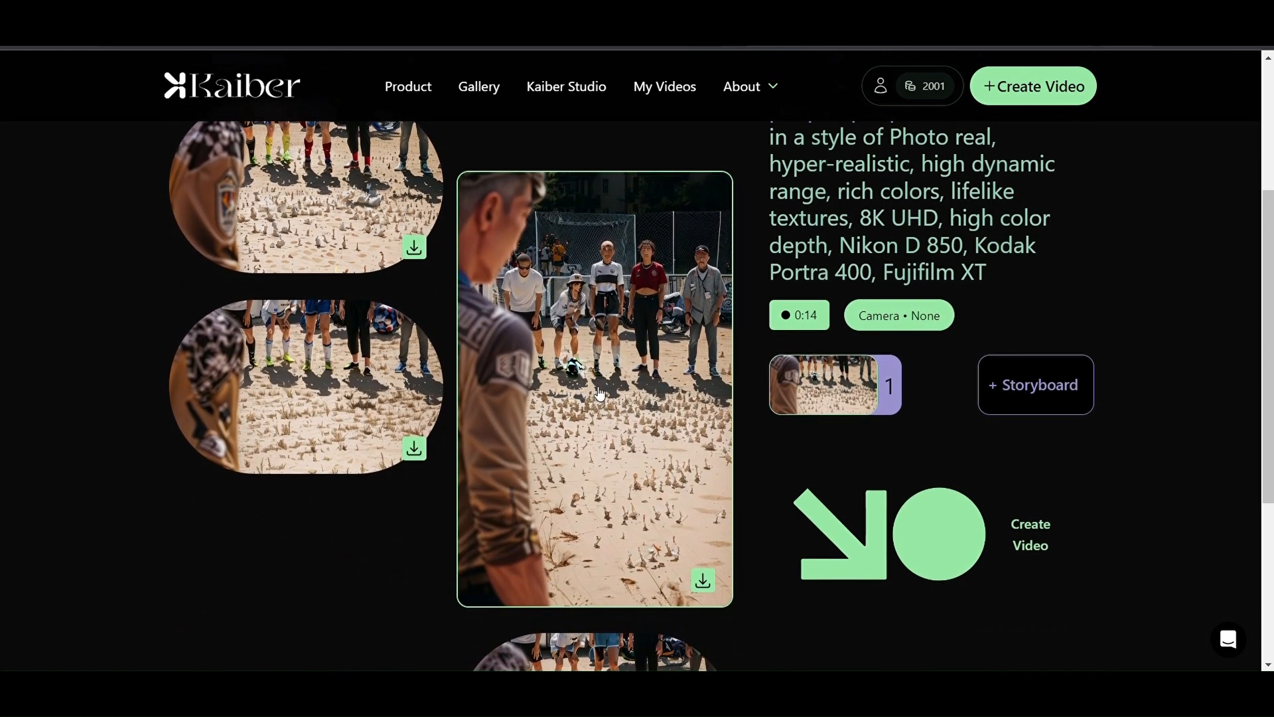
pyautogui.click(341, 390)
pyautogui.click(559, 455)
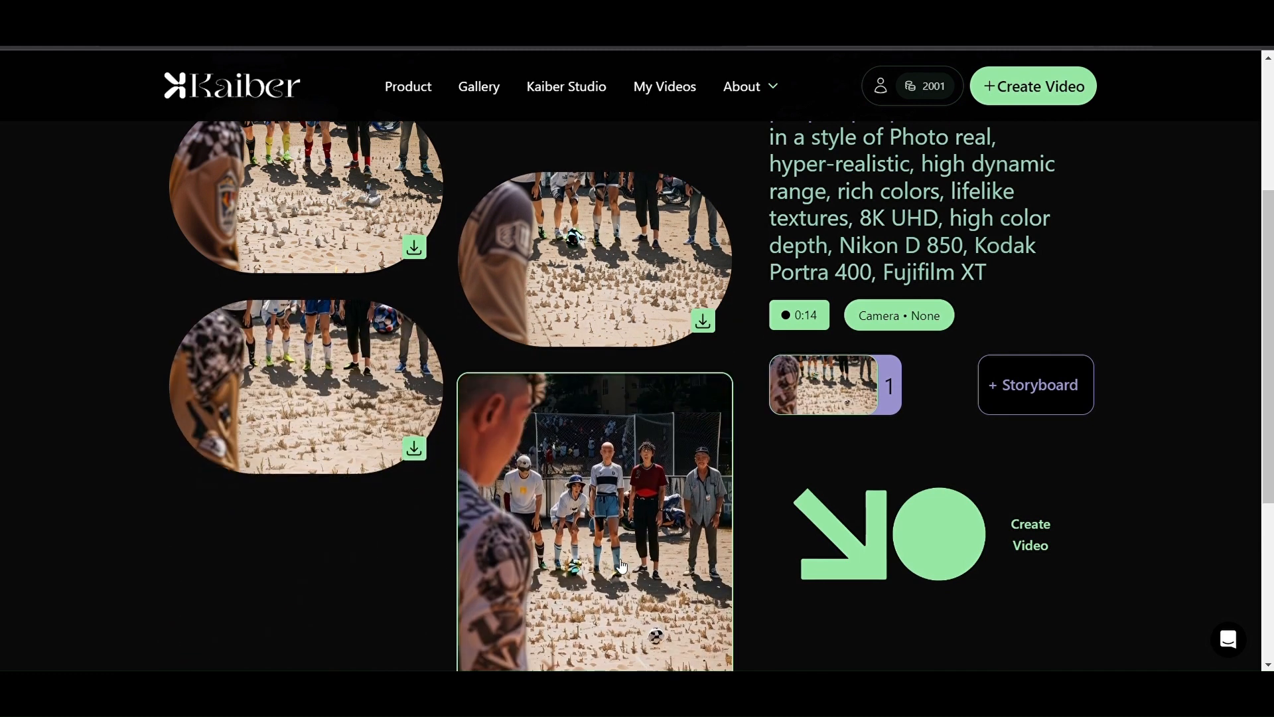
pyautogui.scroll(-1, 663, 571)
pyautogui.scroll(1, 282, 360)
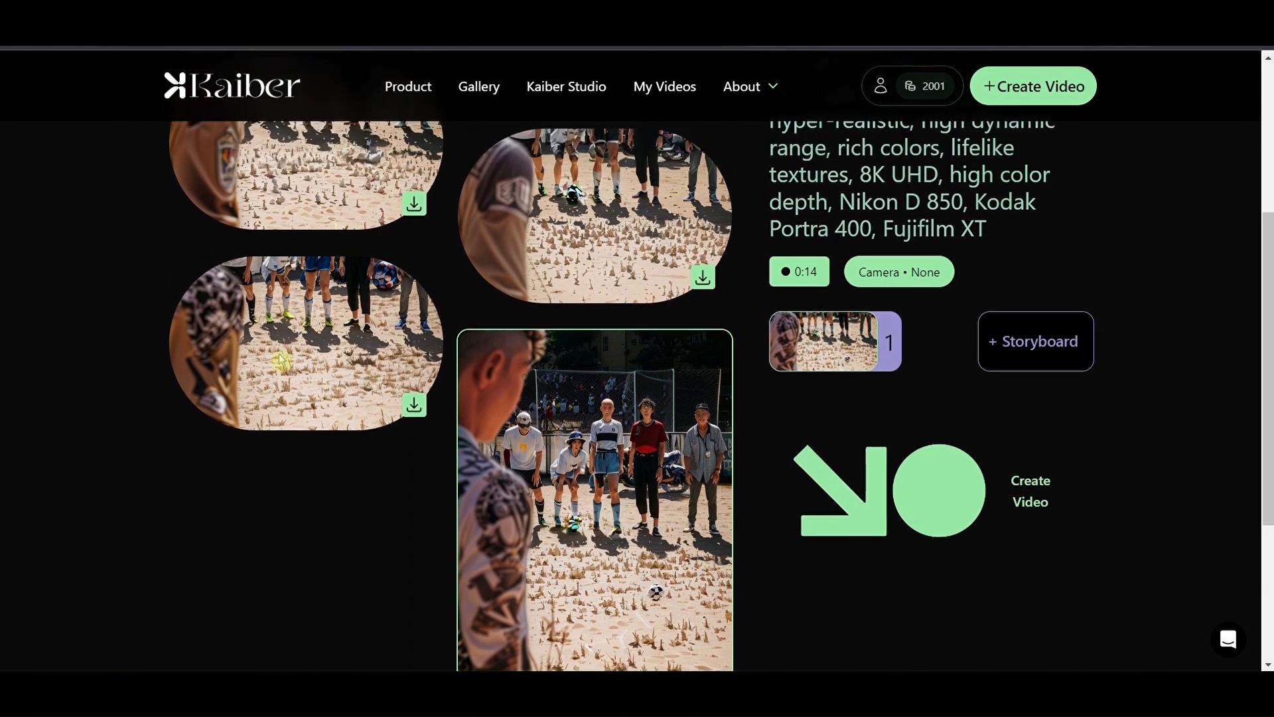
pyautogui.scroll(2, 281, 360)
pyautogui.click(292, 269)
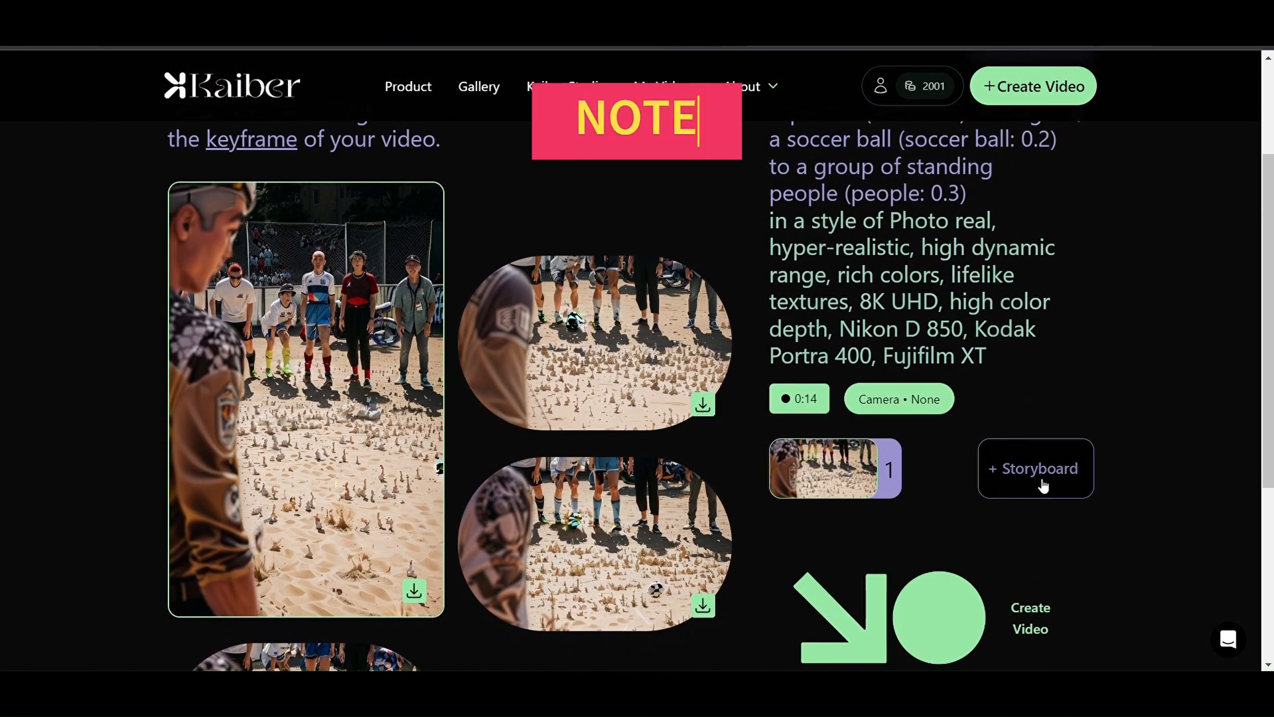
# - Add Storyboard 2 and replace its subject prompt with the generated description of a group of people standing in a field, ending in "filmic, renaissance painting"
pyautogui.click(1044, 487)
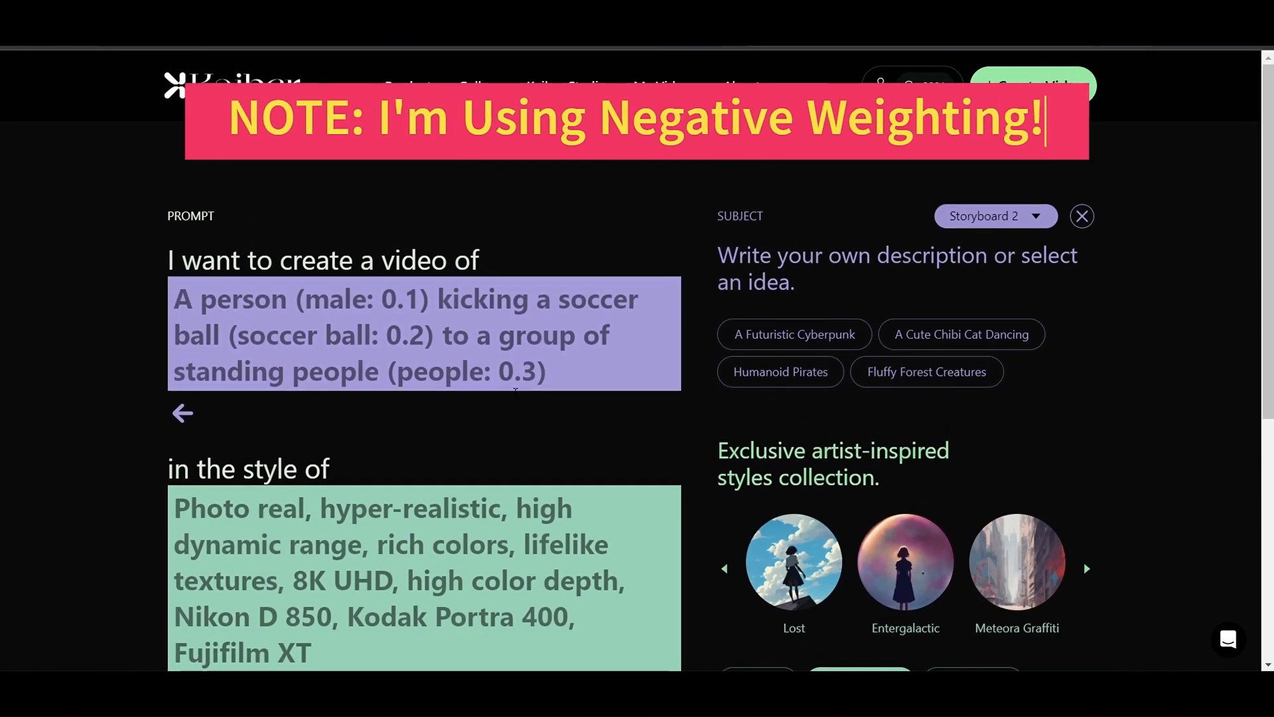
pyautogui.moveTo(608, 383); pyautogui.dragTo(186, 307)
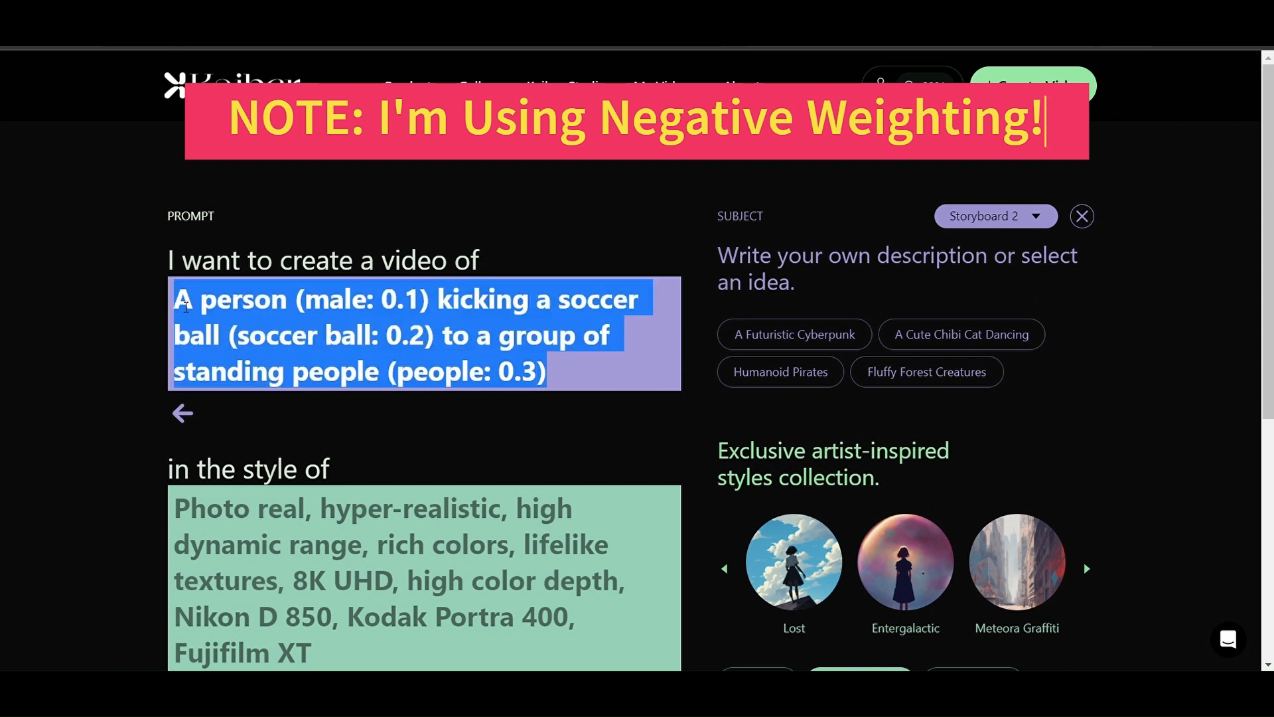
pyautogui.write('a group of people standing in a field, a tattoo by Relja Penezic, featured on unsplash, arbeitsrat für kunst, tattoo, filmic, renaissance painting')
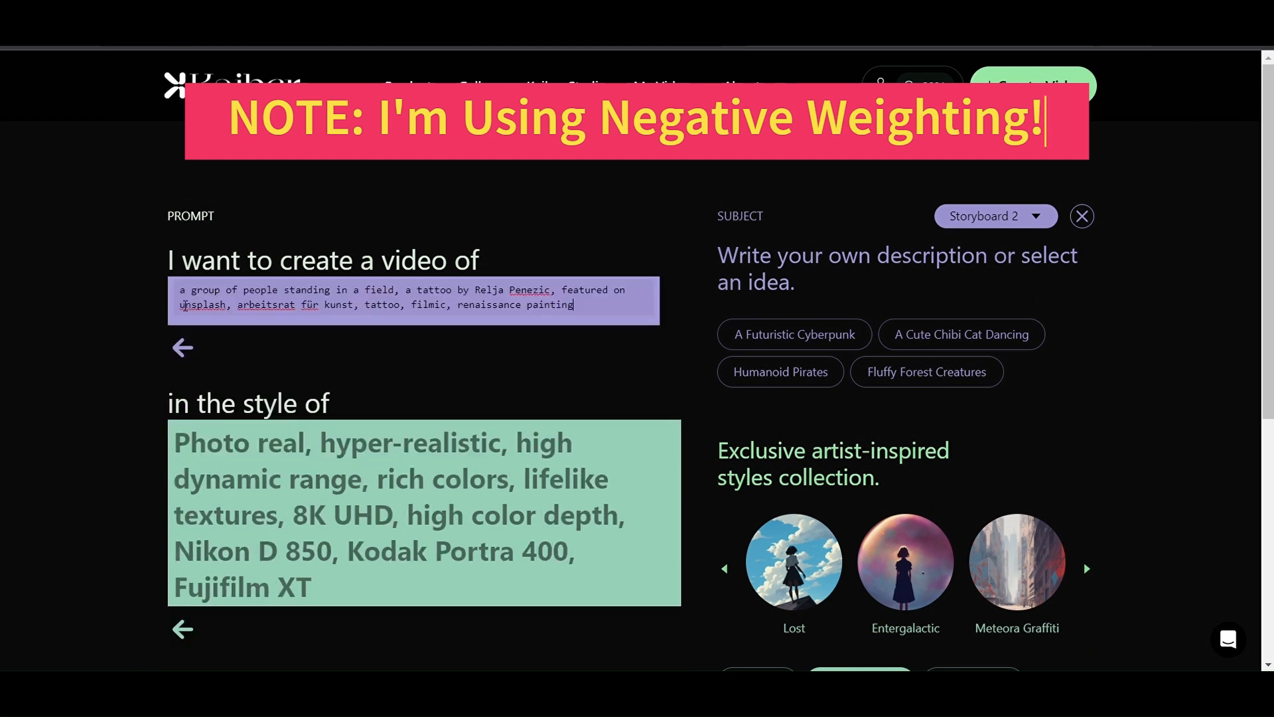
pyautogui.click(141, 336)
pyautogui.click(414, 370)
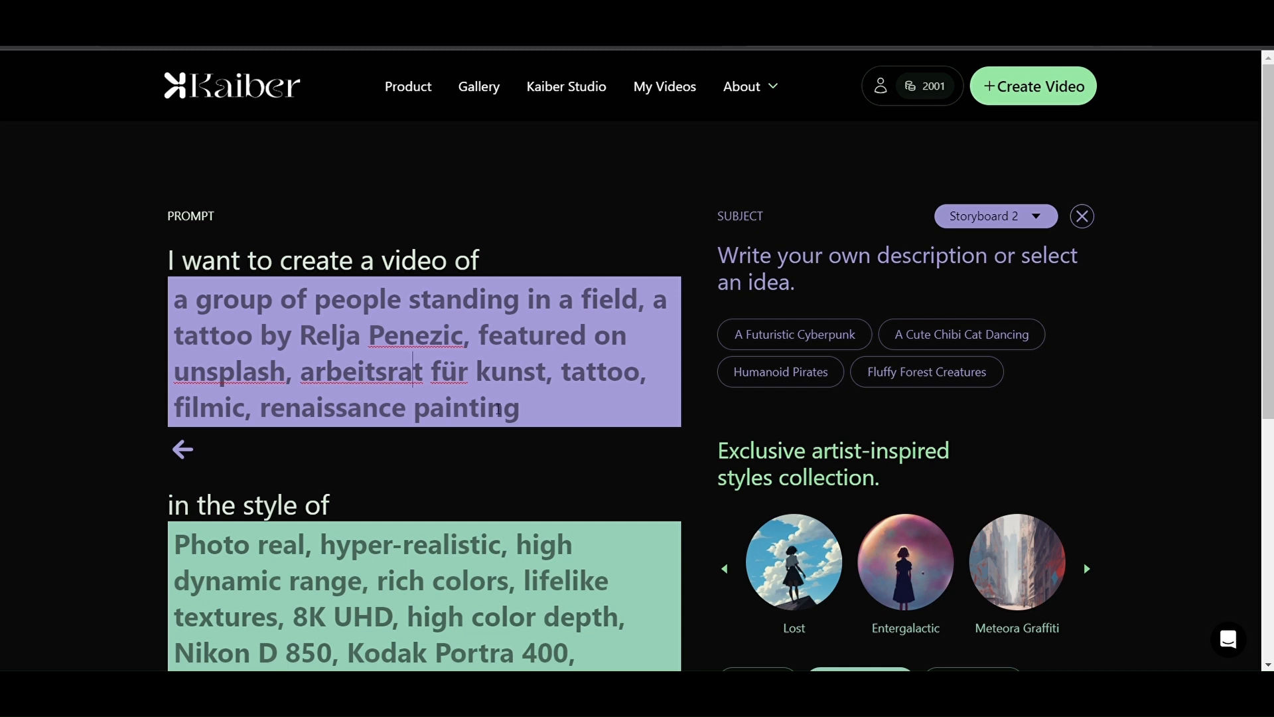
pyautogui.scroll(-2, 507, 387)
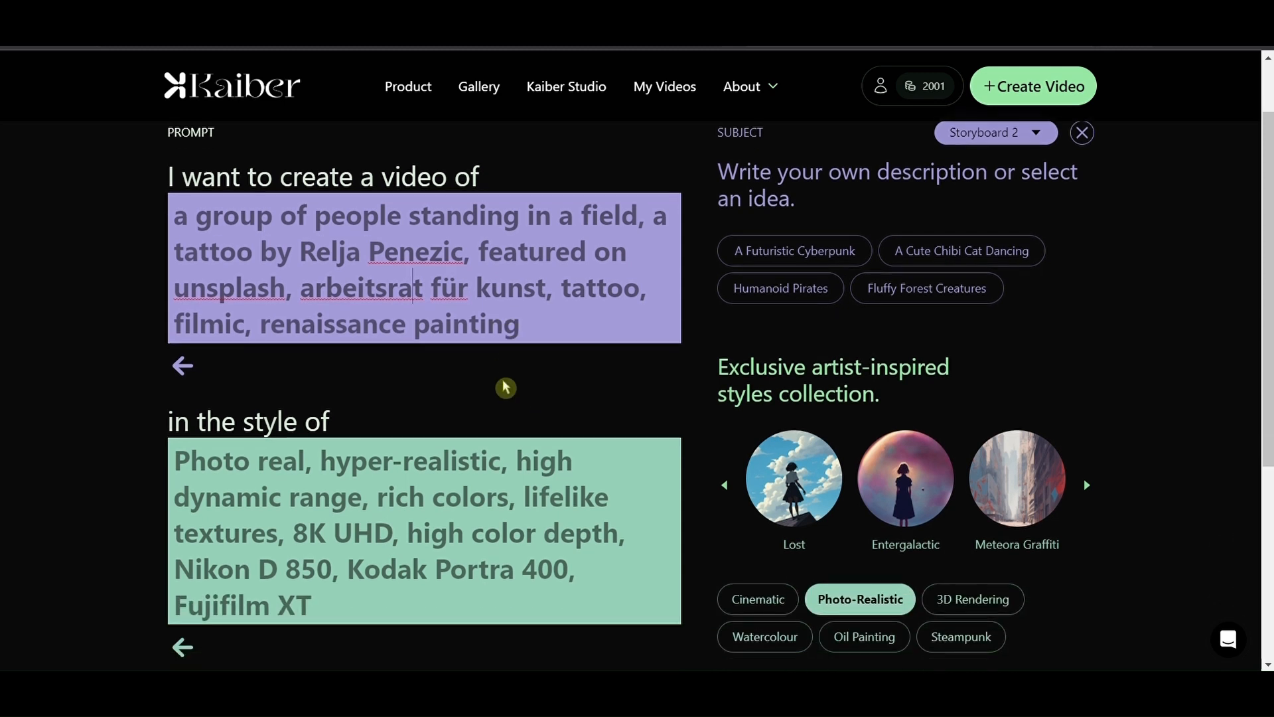
pyautogui.scroll(-2, 506, 389)
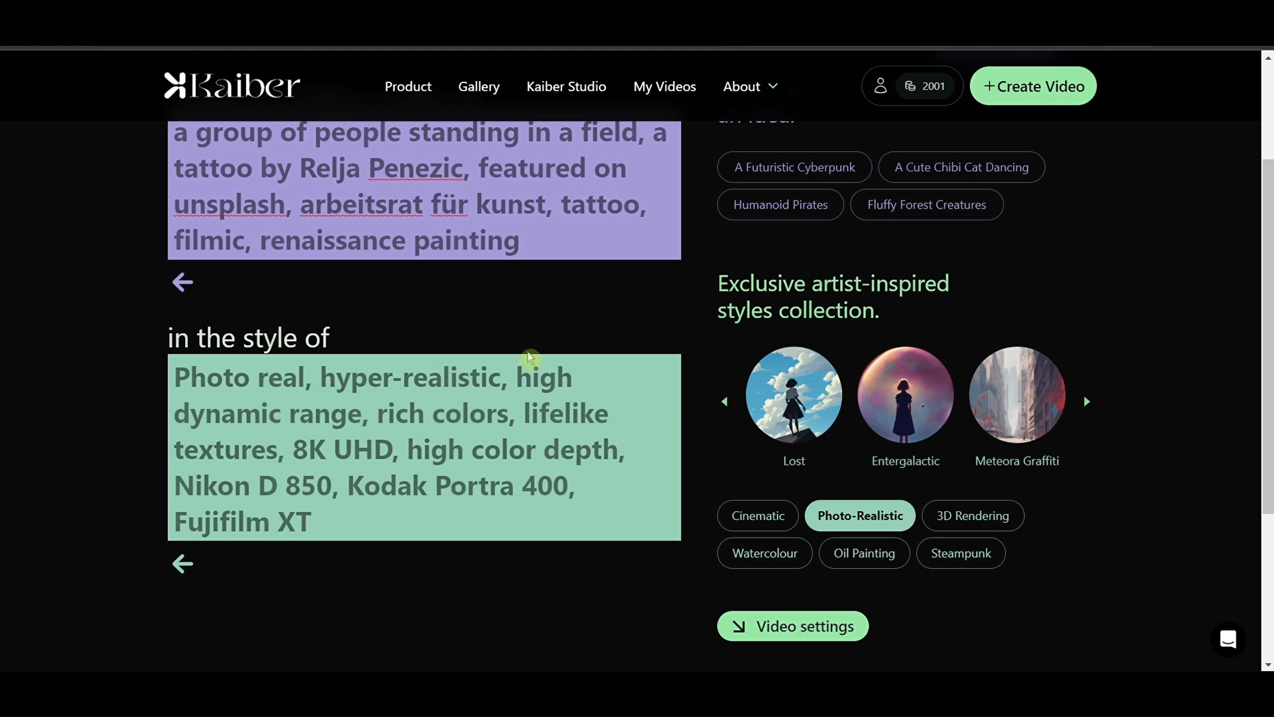
# - Place Storyboard 2 at timestamp 0:05 in the video and generate its preview frame
pyautogui.scroll(1, 528, 357)
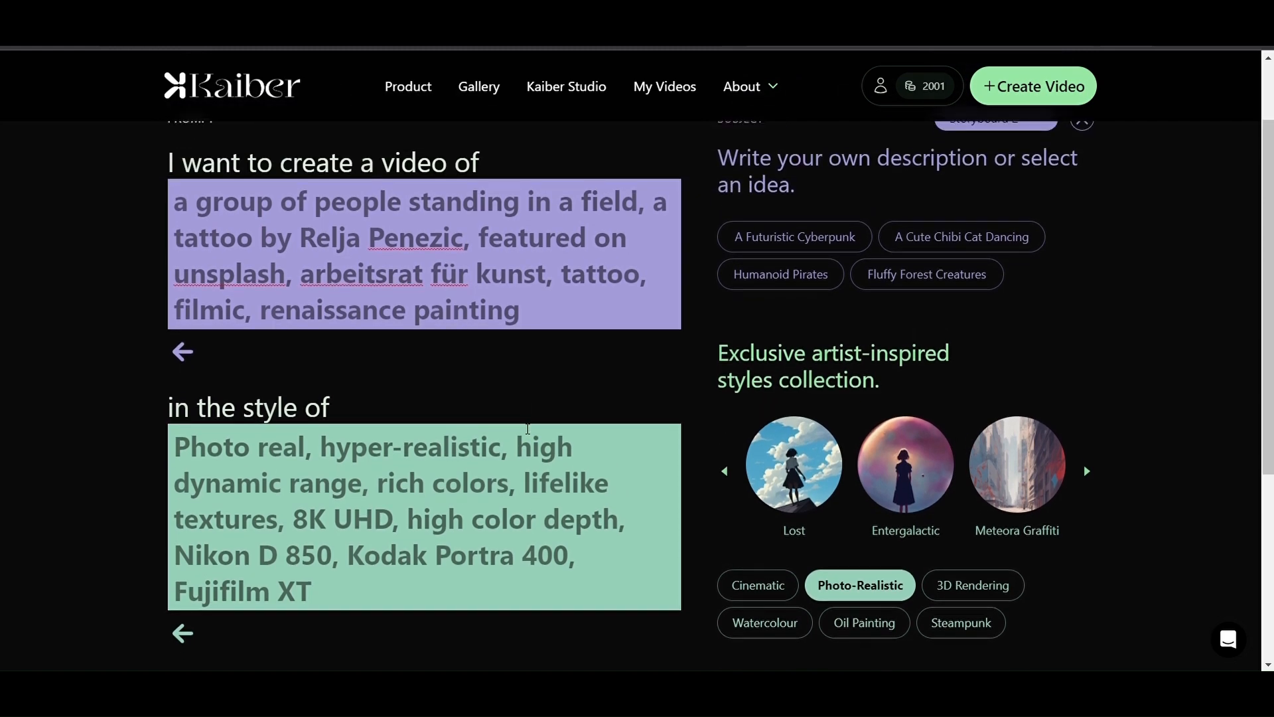
pyautogui.scroll(-2, 527, 429)
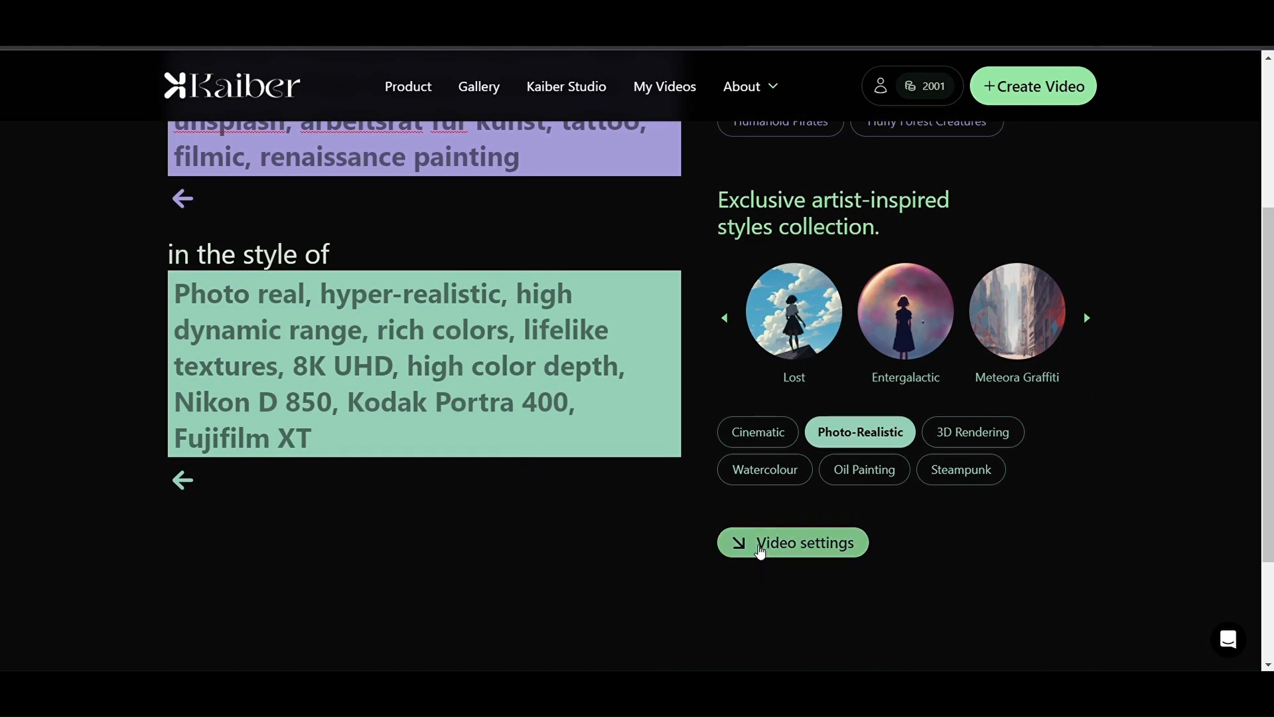
pyautogui.click(760, 544)
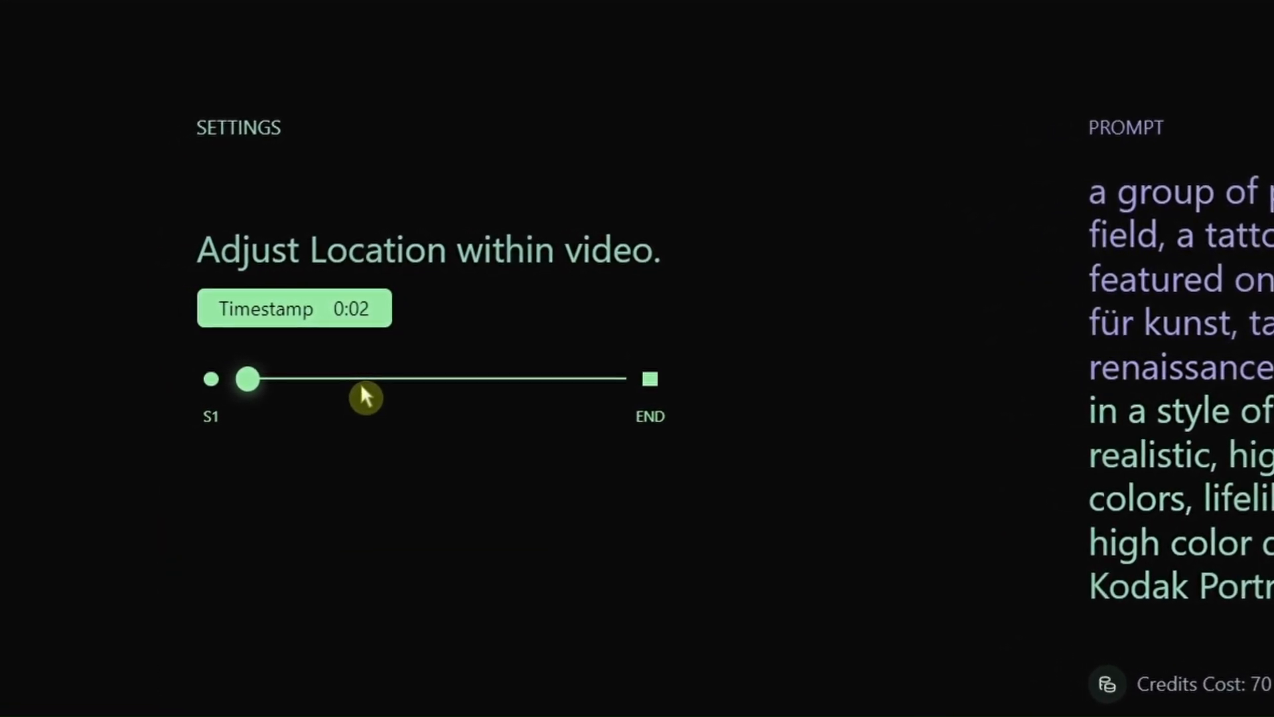
pyautogui.click(380, 384)
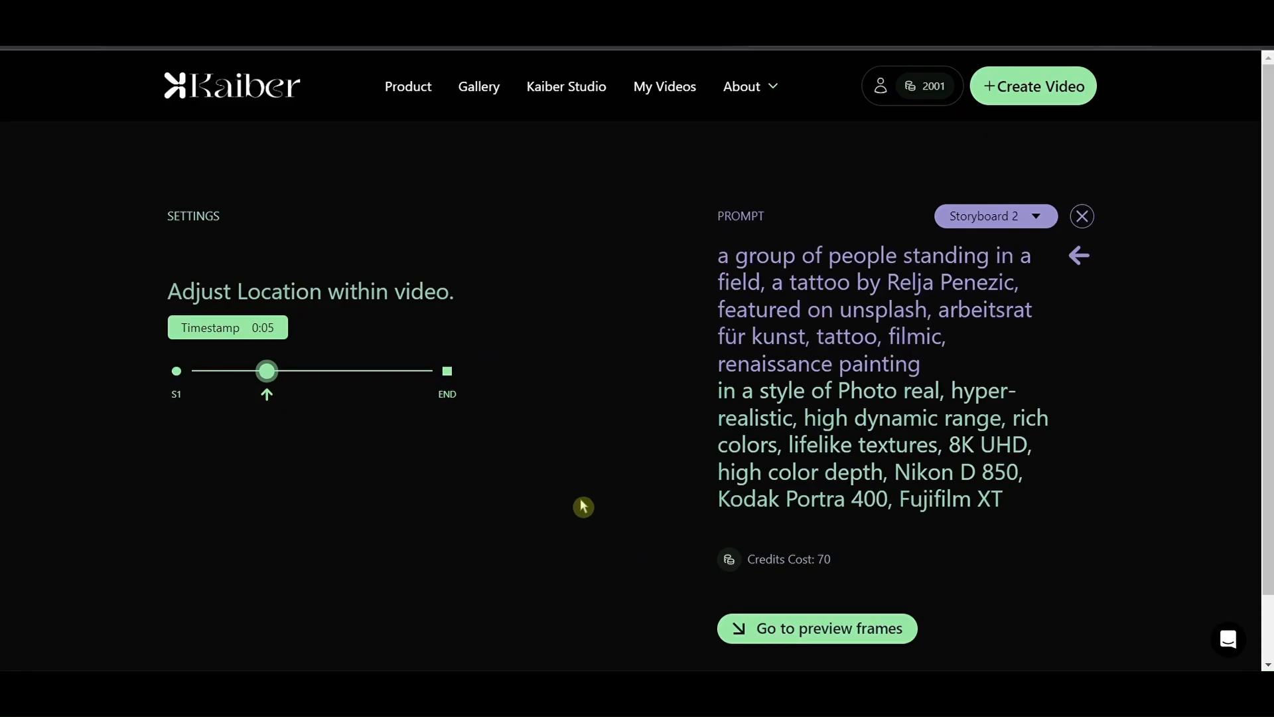
pyautogui.scroll(-1, 648, 525)
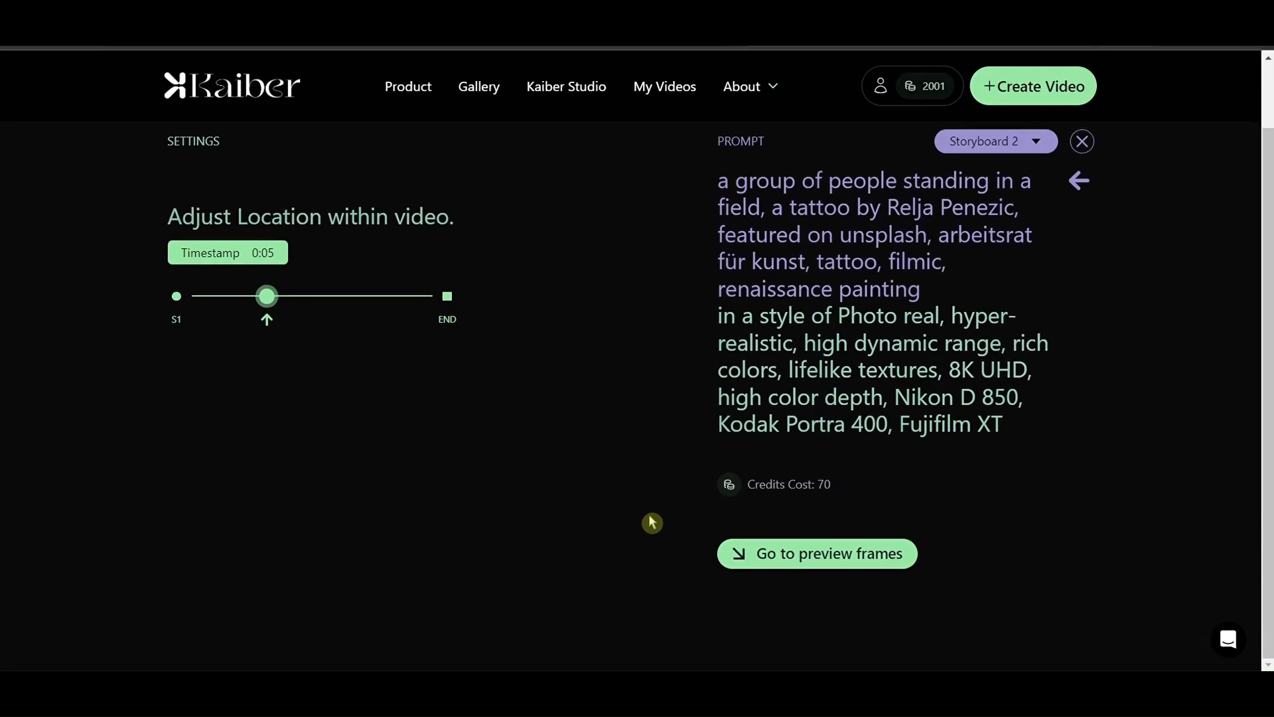
pyautogui.click(799, 560)
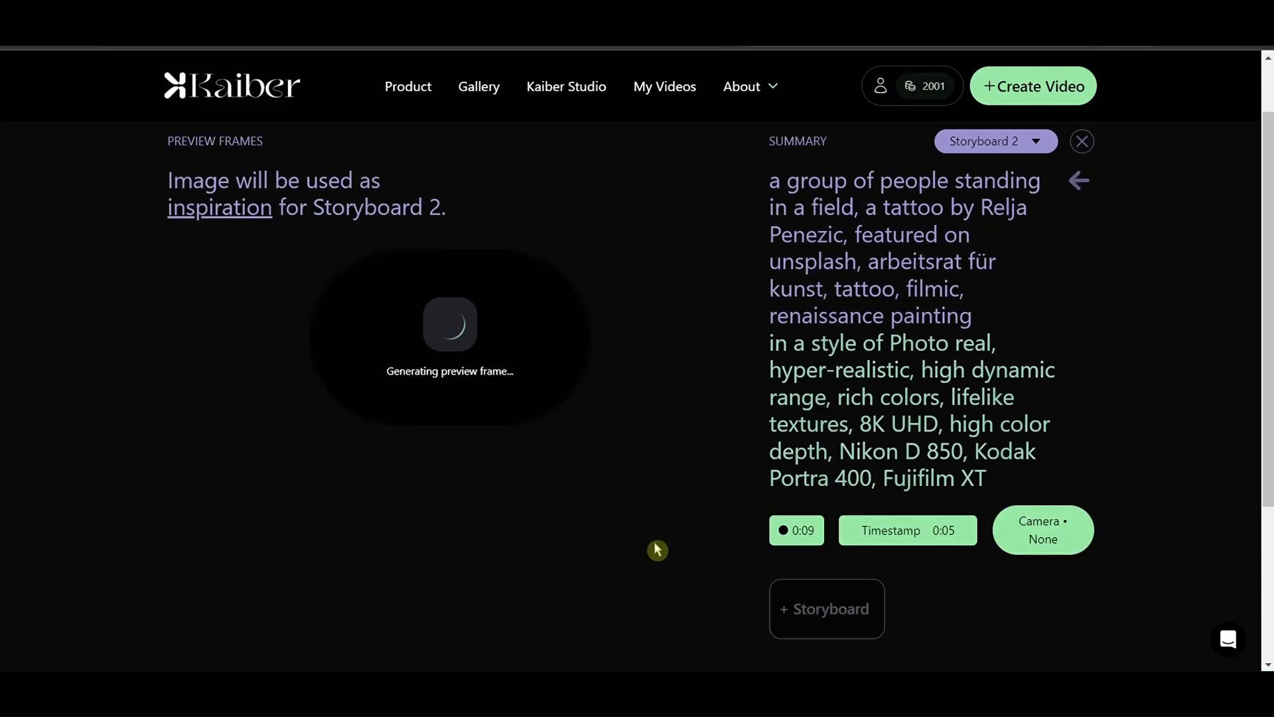
pyautogui.scroll(1, 655, 542)
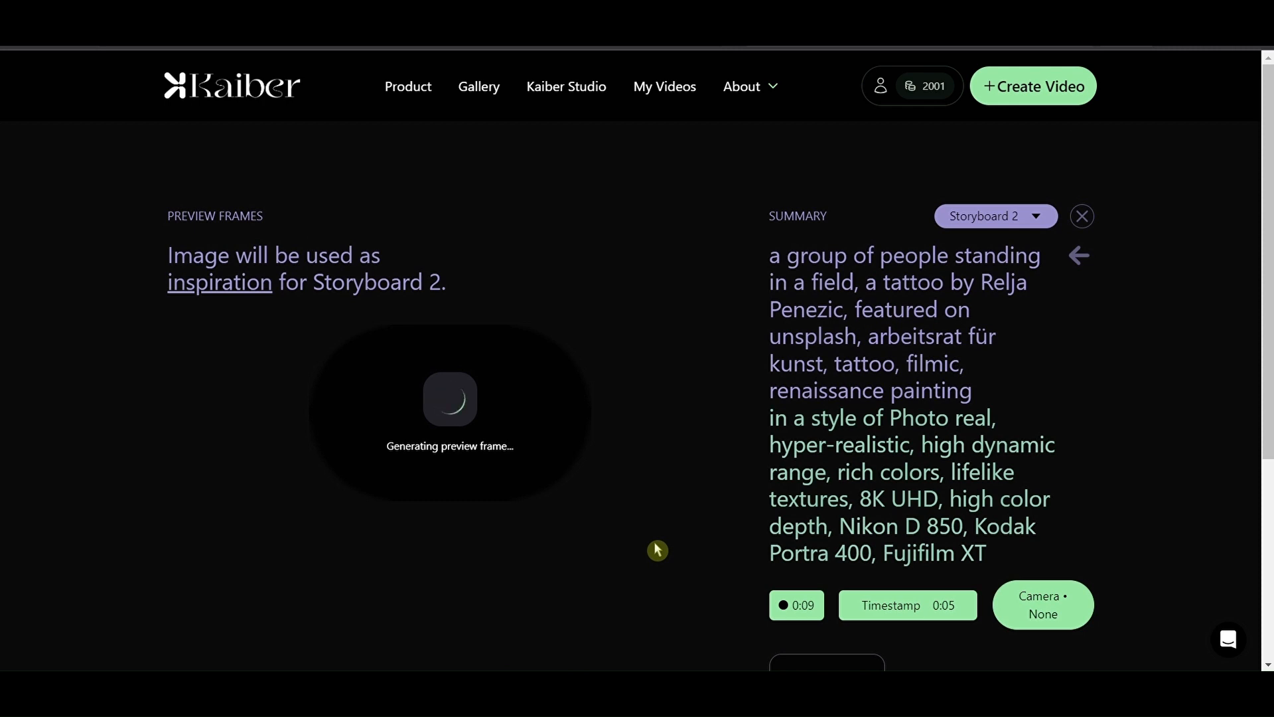
pyautogui.scroll(-3, 657, 550)
pyautogui.scroll(3, 657, 552)
pyautogui.scroll(-4, 658, 552)
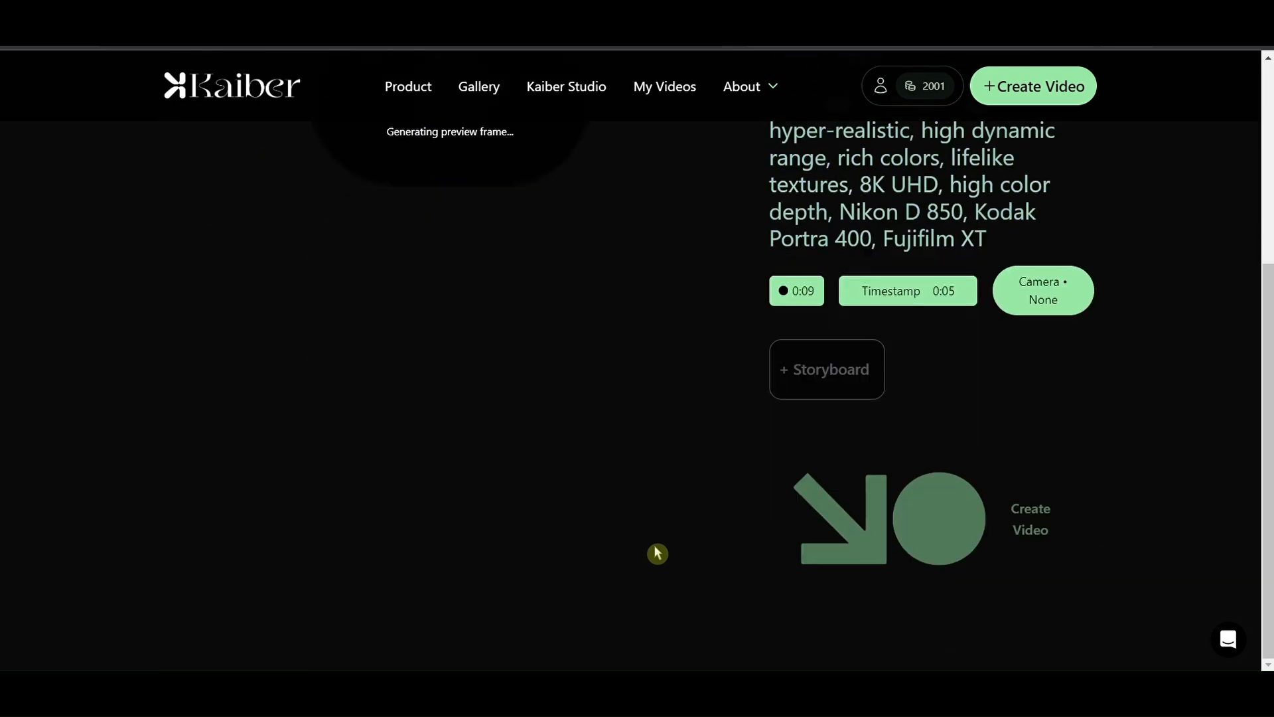
pyautogui.scroll(4, 657, 551)
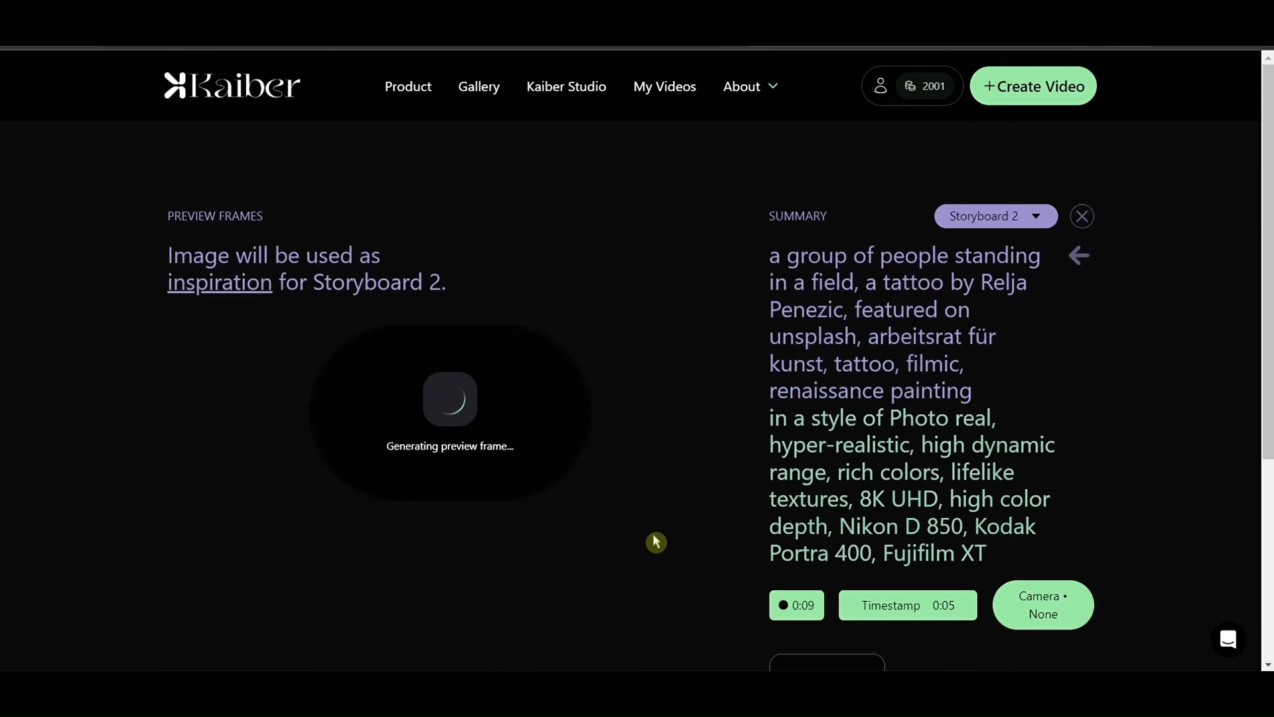
pyautogui.scroll(-4, 654, 534)
pyautogui.scroll(4, 651, 533)
pyautogui.scroll(-2, 663, 515)
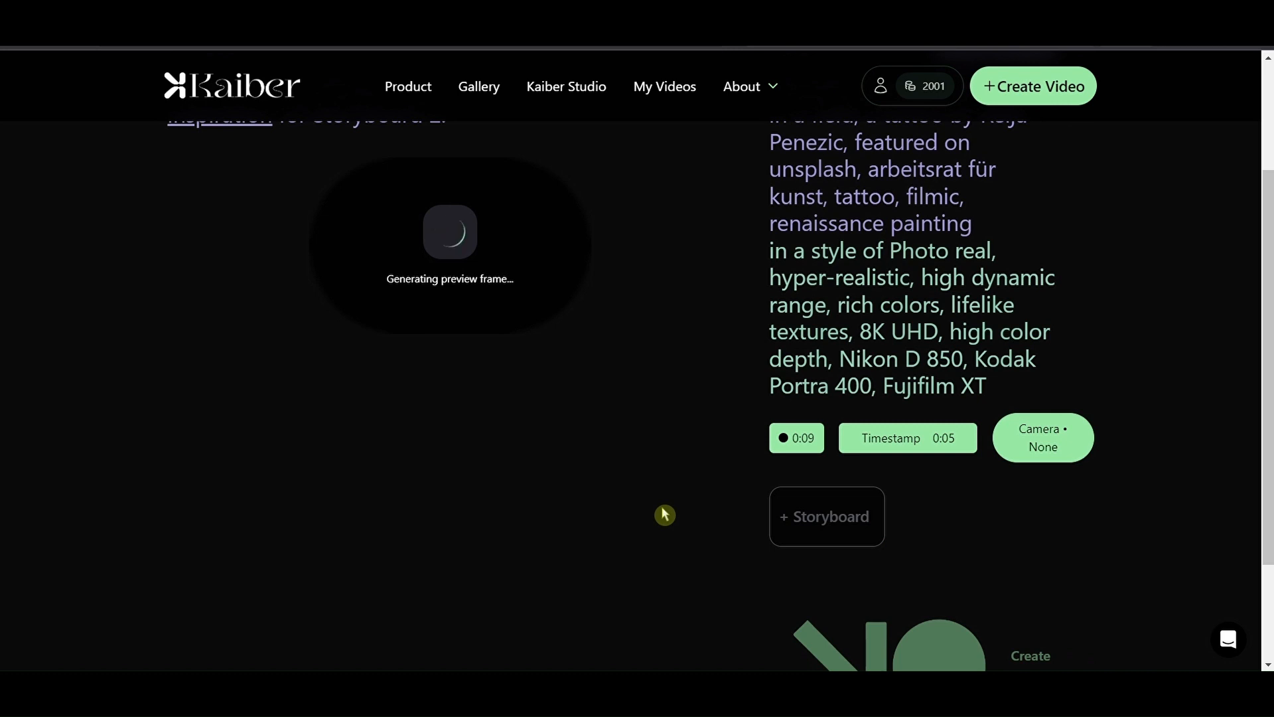
pyautogui.scroll(1, 664, 513)
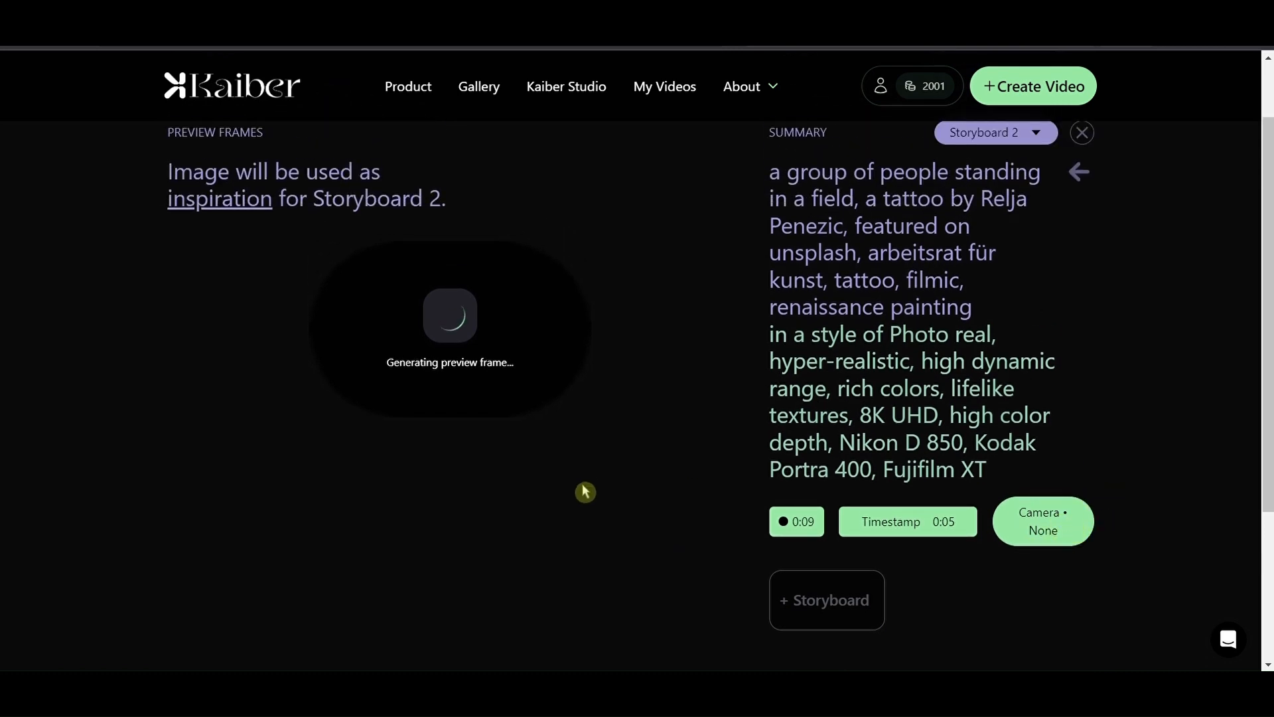
pyautogui.scroll(1, 600, 550)
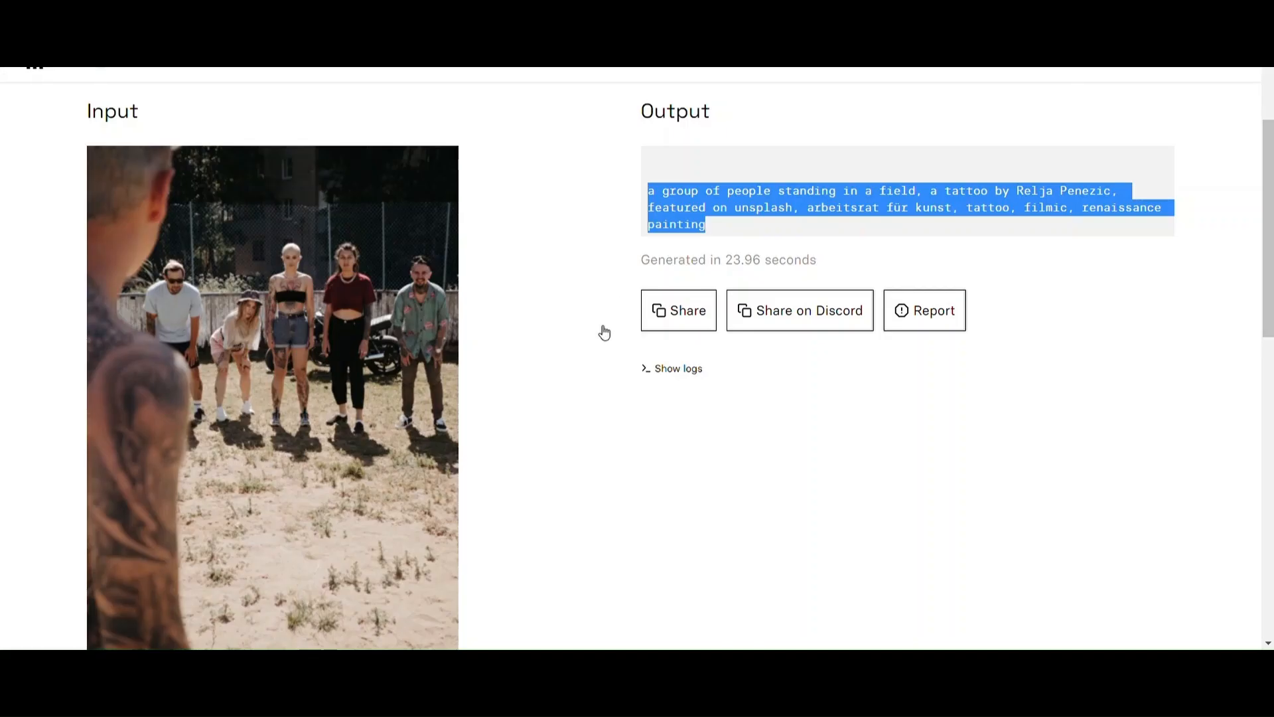
# - Compare the original input image on the image-to-prompt page with the Storyboard 2 preview frame in Kaiber
pyautogui.scroll(-3, 332, 312)
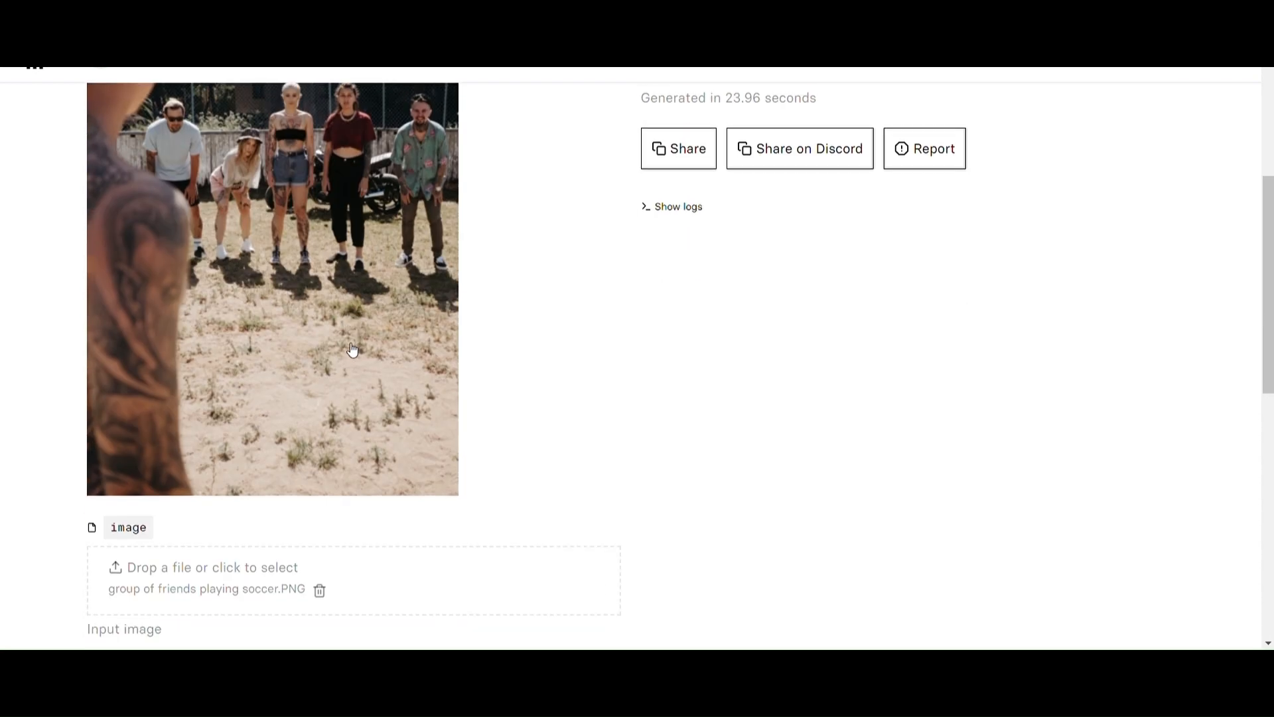
pyautogui.scroll(1, 299, 310)
pyautogui.scroll(1, 649, 228)
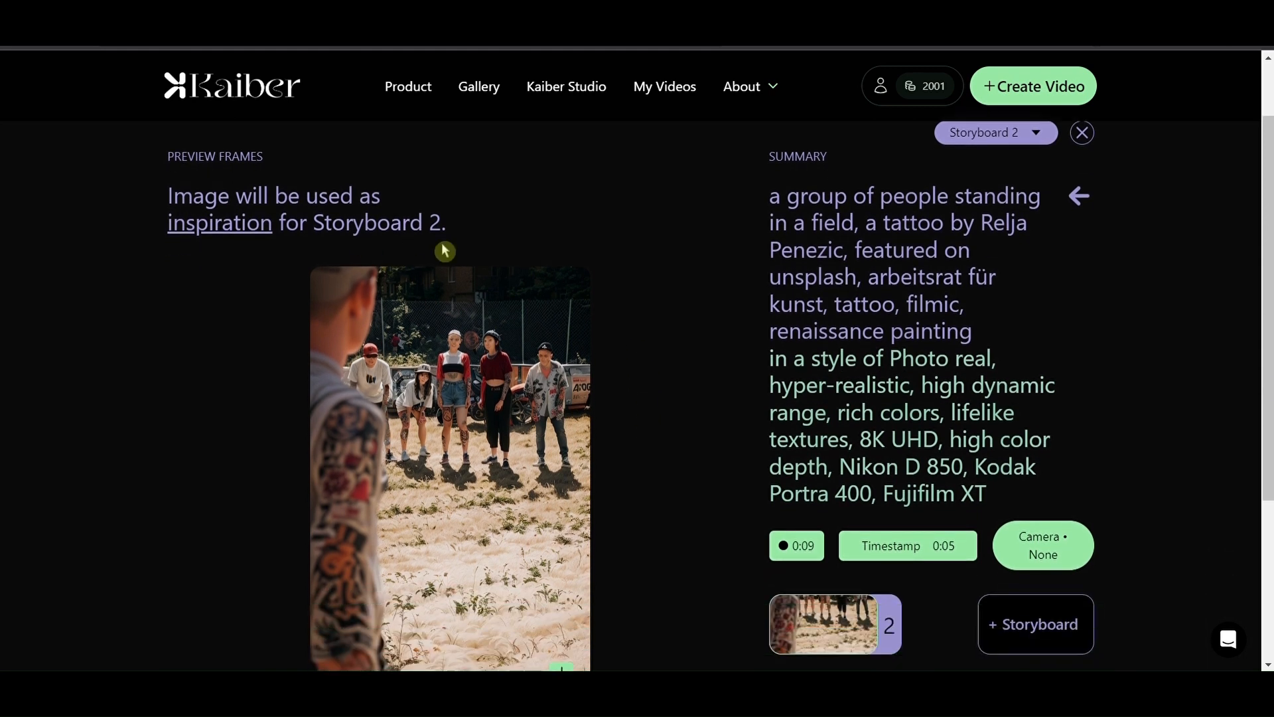
pyautogui.scroll(-1, 653, 402)
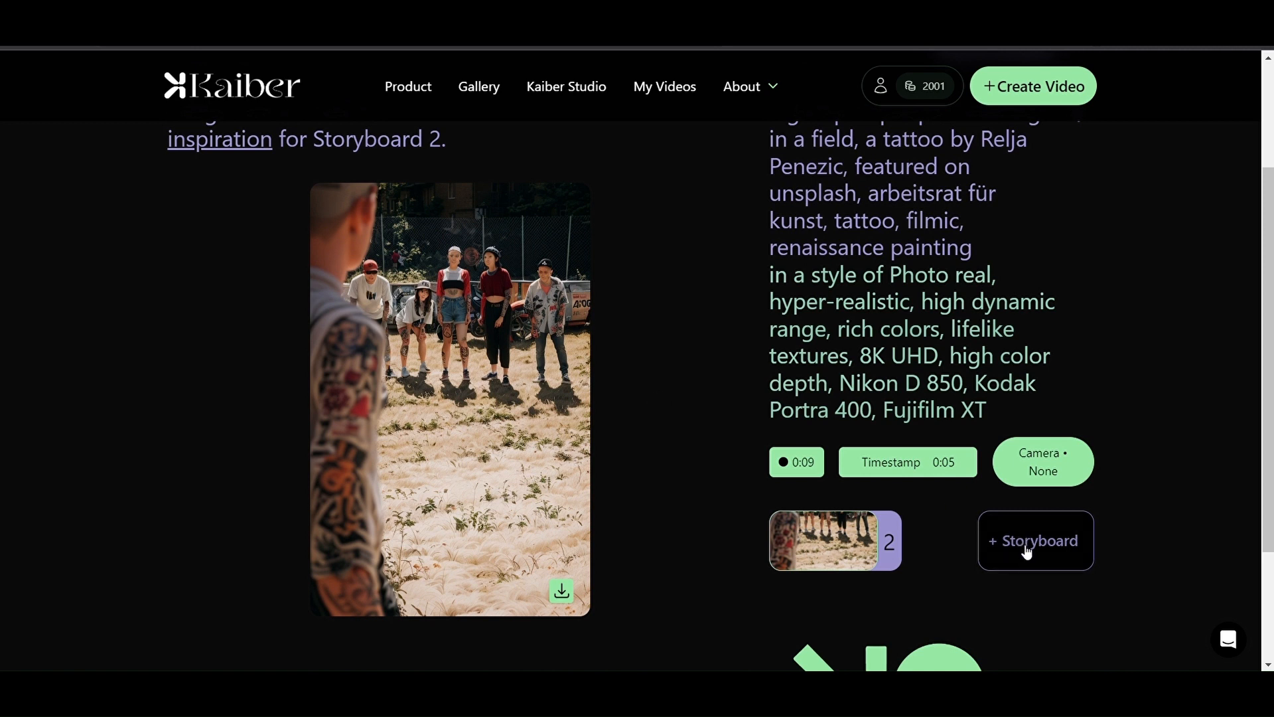
pyautogui.scroll(2, 615, 461)
pyautogui.scroll(-2, 535, 419)
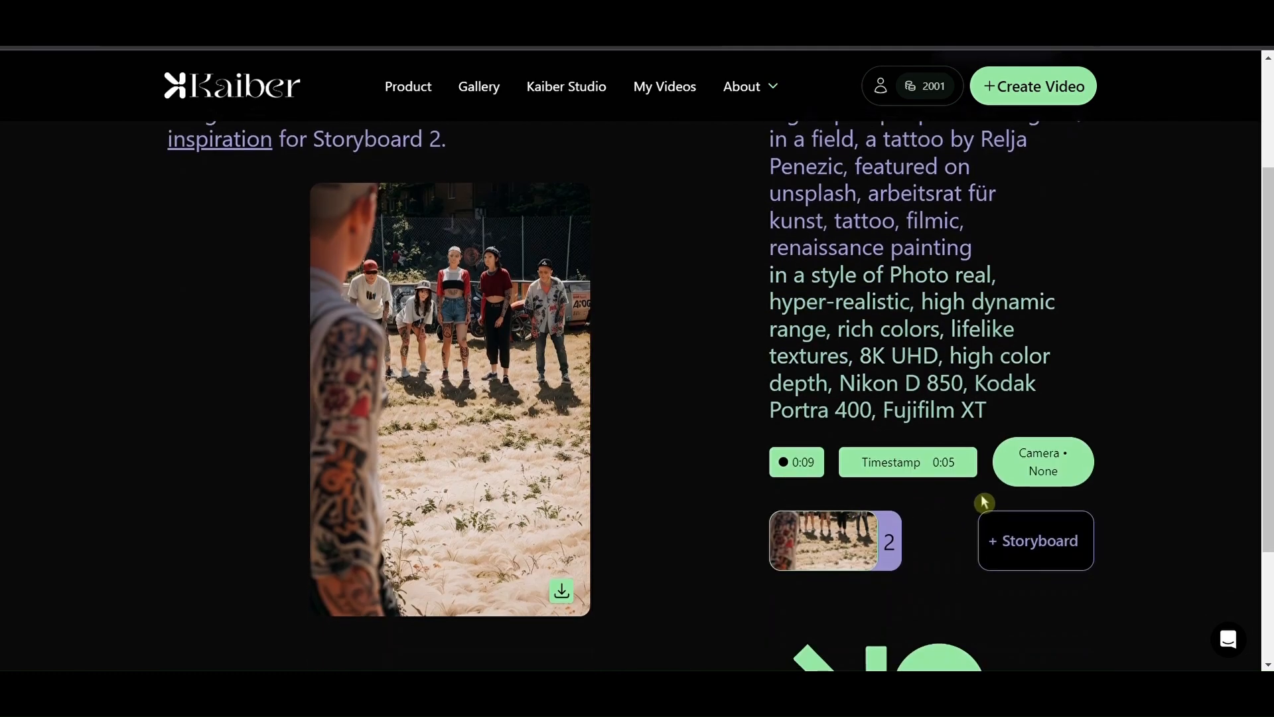
# - Add Storyboard 3 and insert the weighting "(people: 0.7)" after "a group of people" in its subject prompt
pyautogui.click(1017, 541)
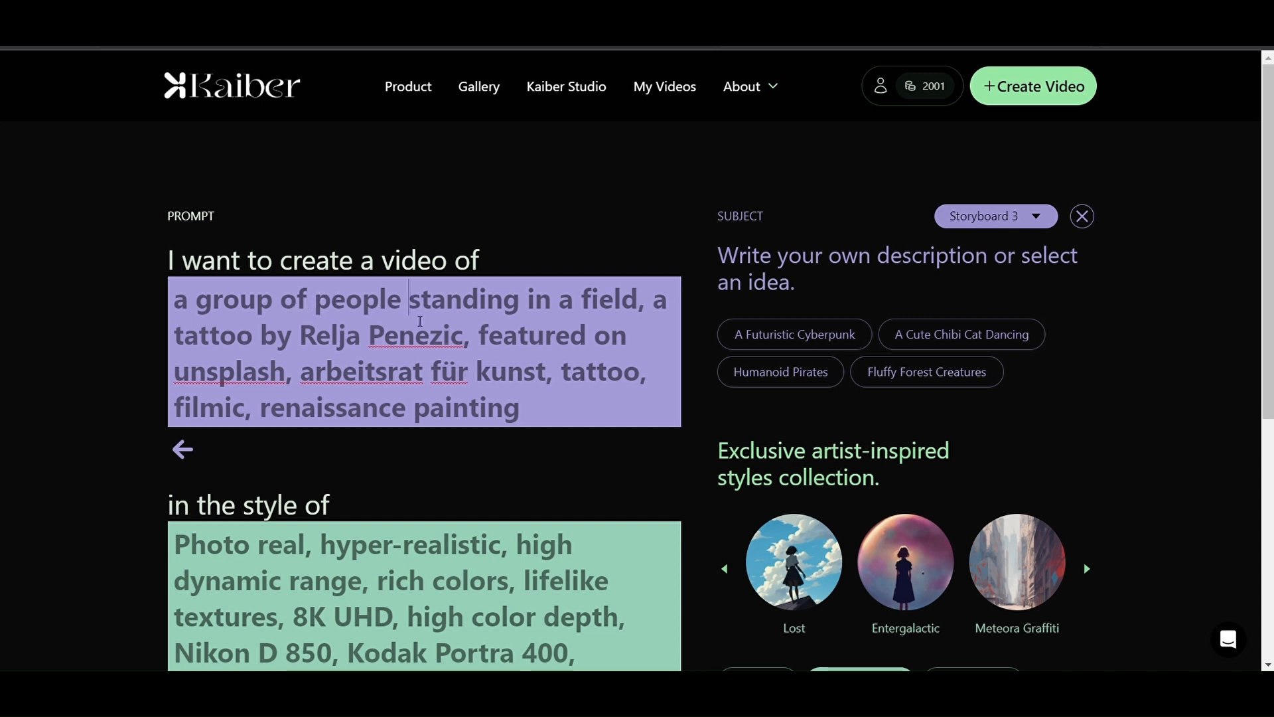
pyautogui.click(420, 322)
pyautogui.write('(')
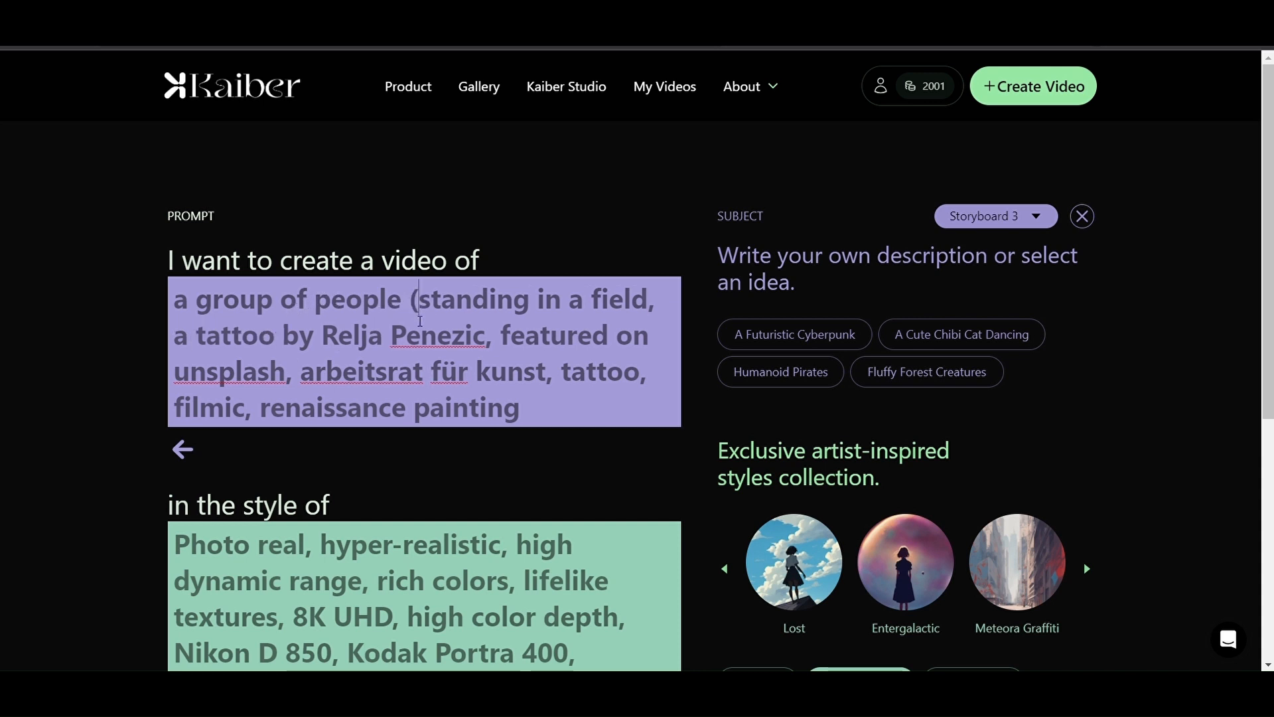
pyautogui.write('people: ')
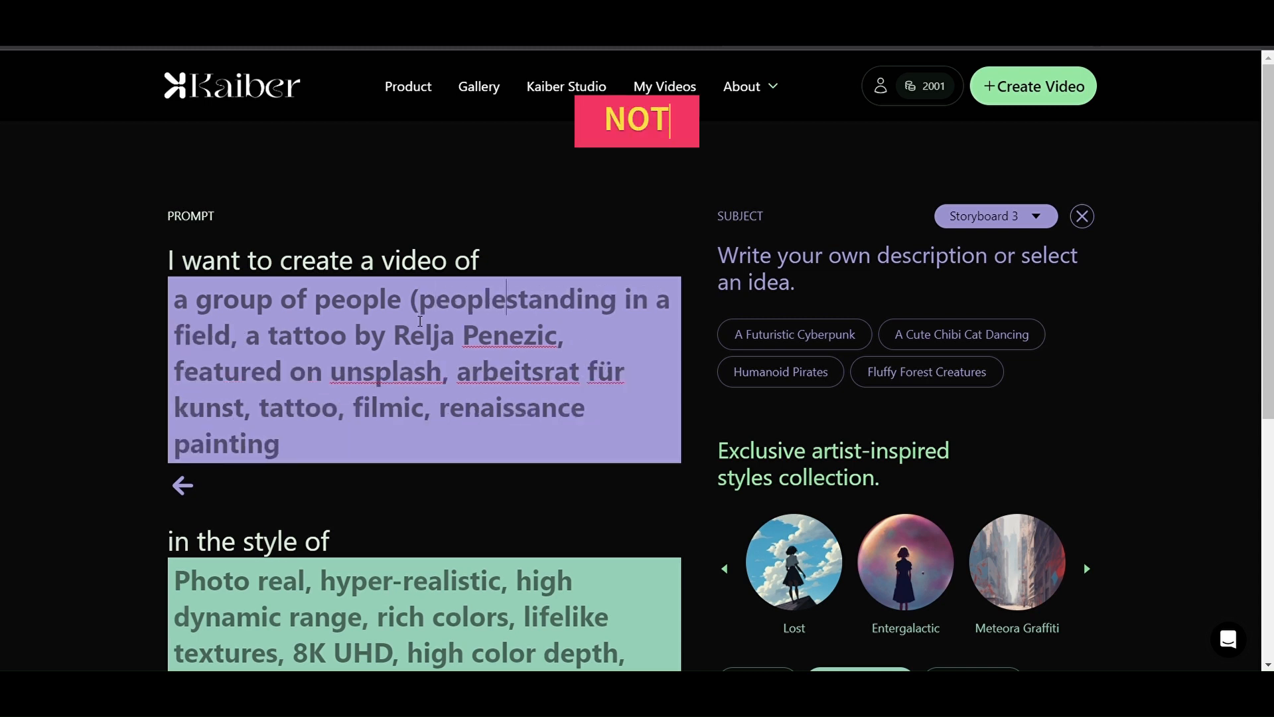
pyautogui.write('0.')
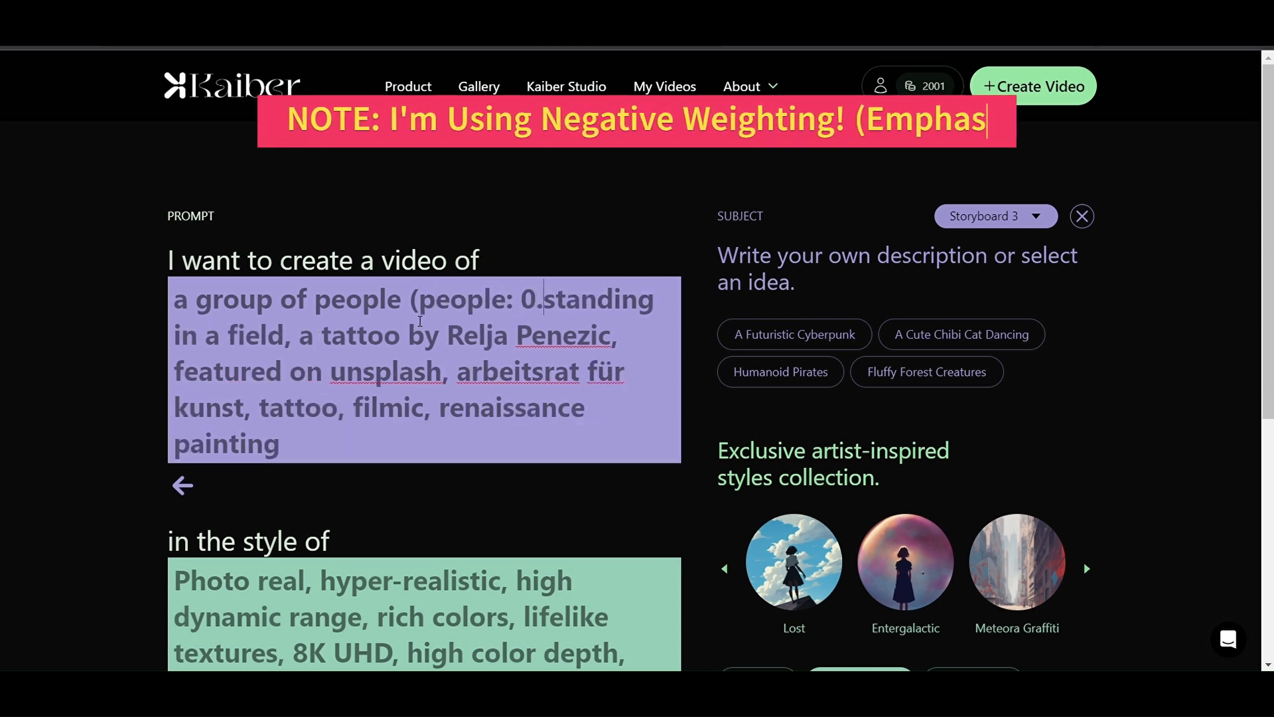
pyautogui.write('7')
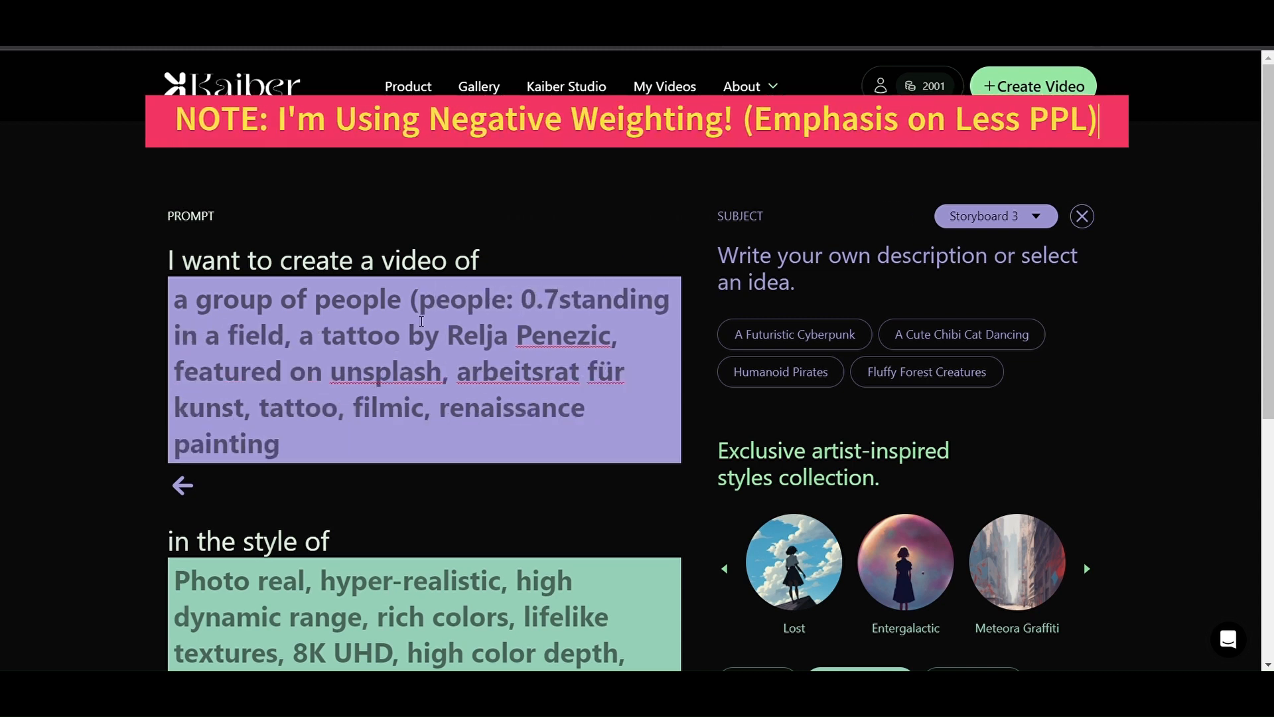
pyautogui.write(')')
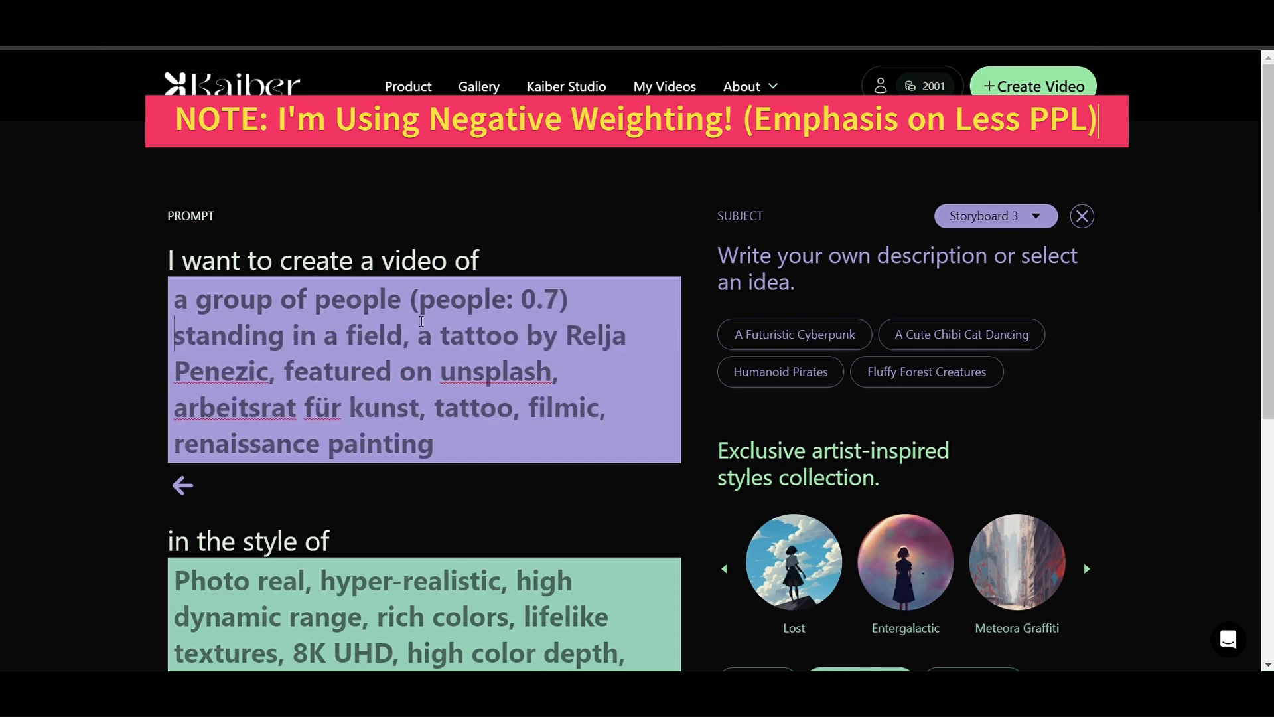
pyautogui.click(536, 506)
# - Place Storyboard 3 at timestamp 0:11 in the video and generate its preview frame
pyautogui.scroll(-3, 536, 506)
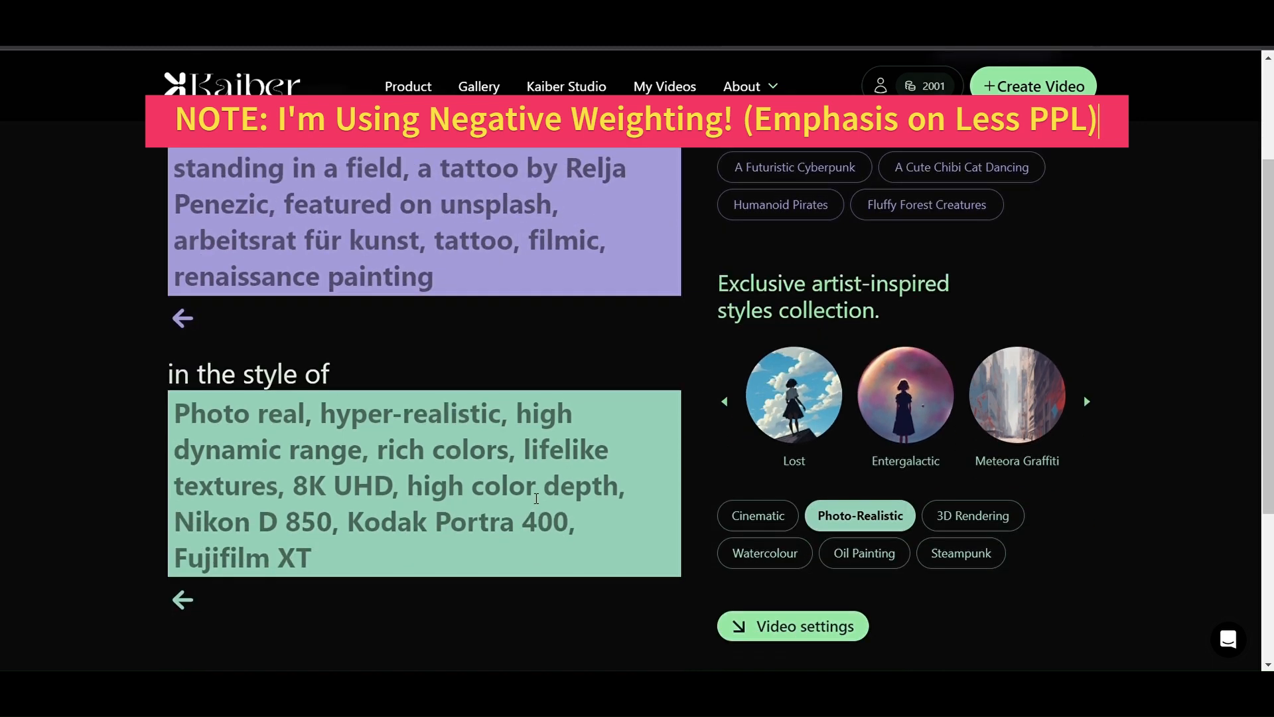
pyautogui.scroll(-2, 544, 483)
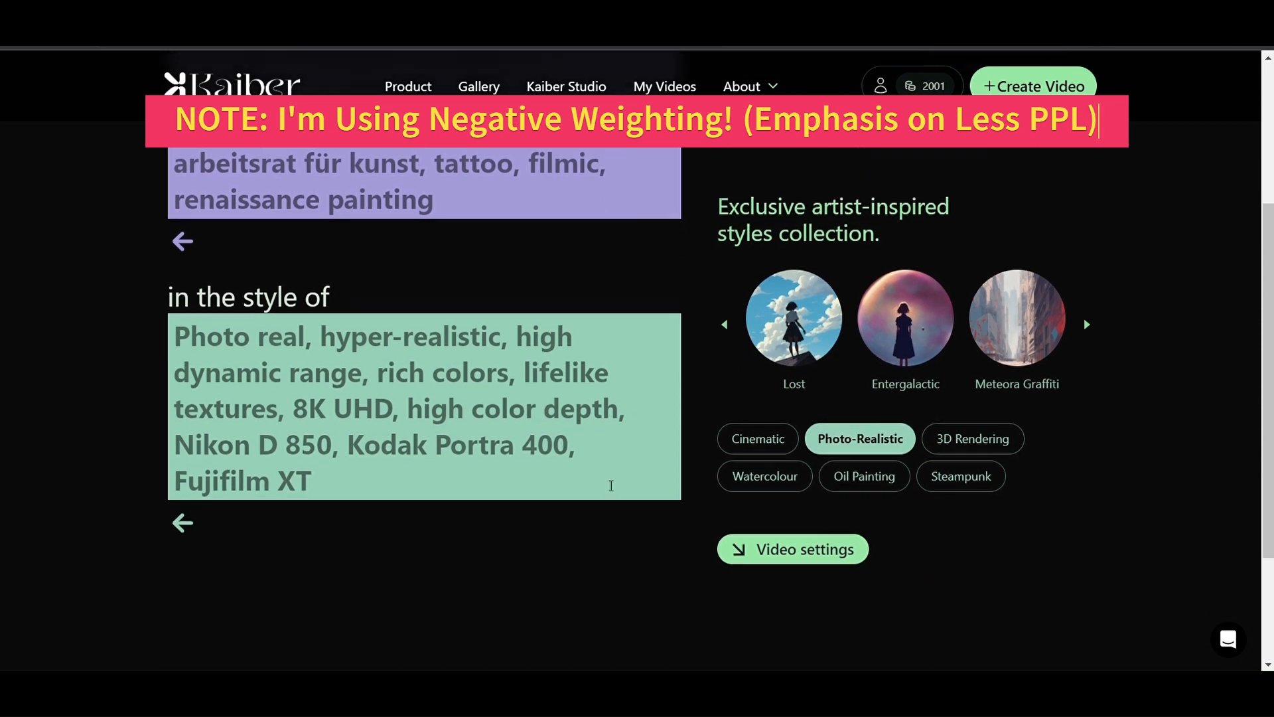
pyautogui.click(766, 547)
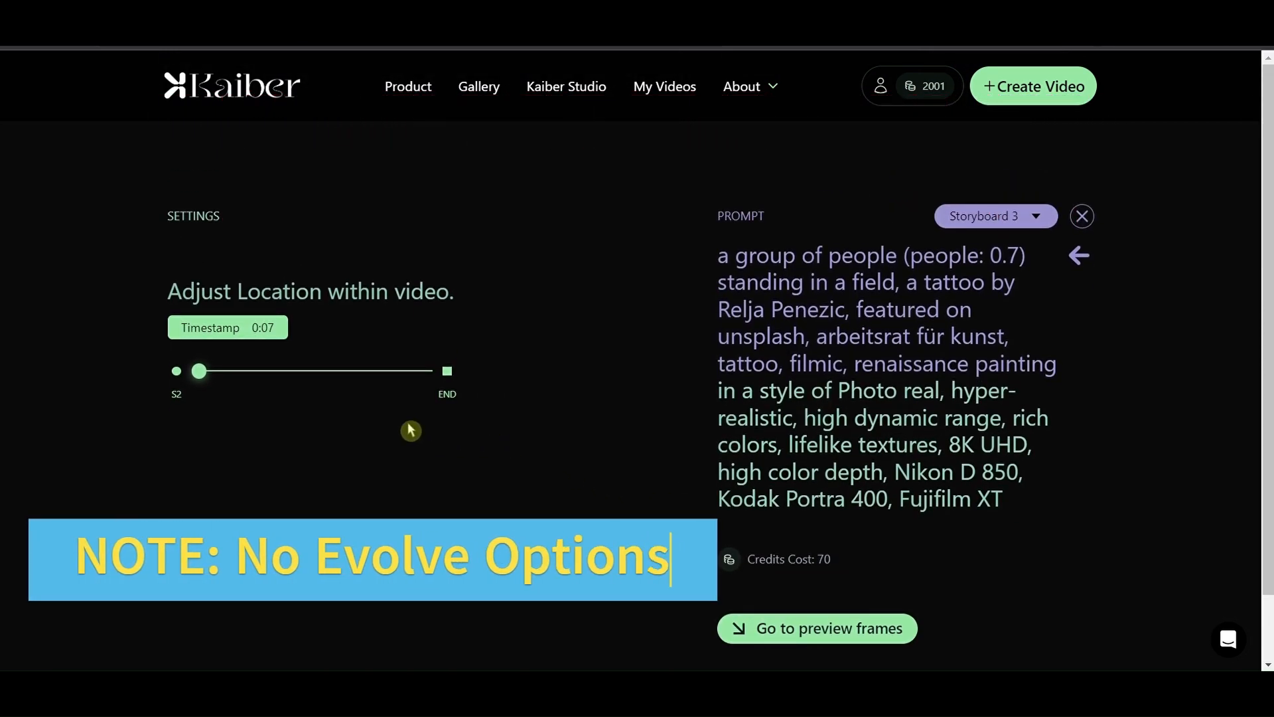
pyautogui.click(364, 371)
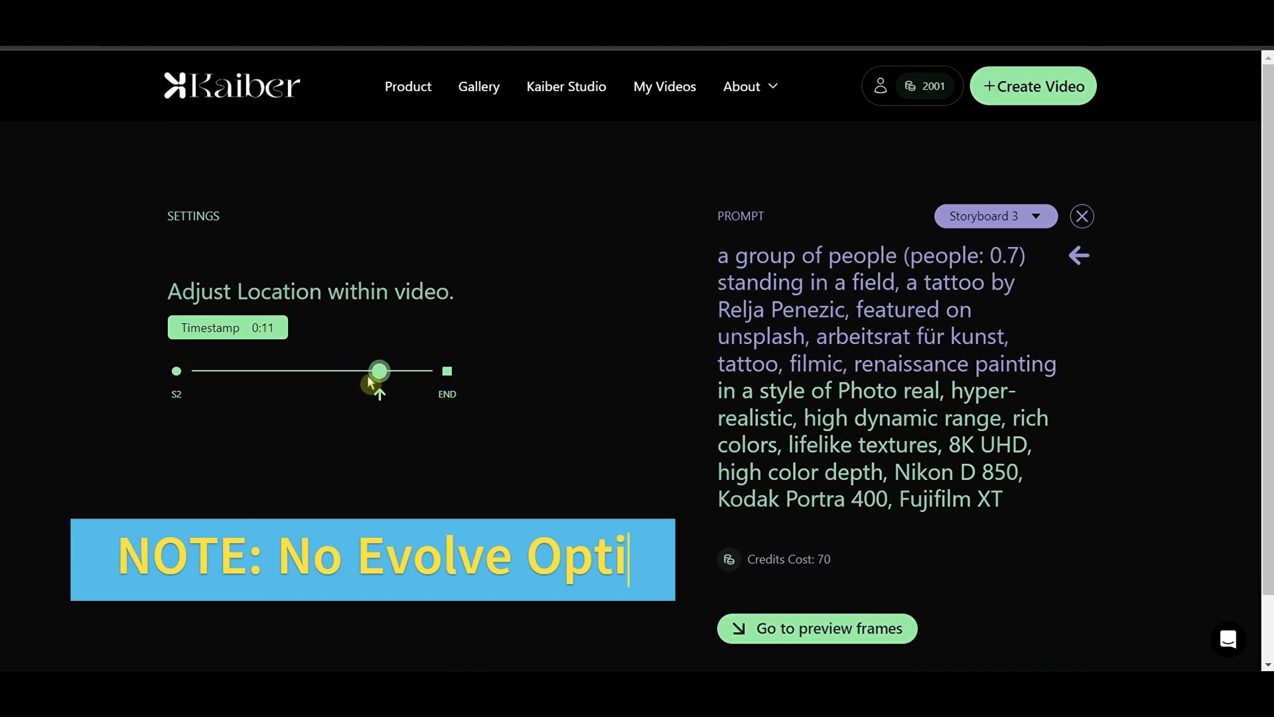
pyautogui.click(379, 380)
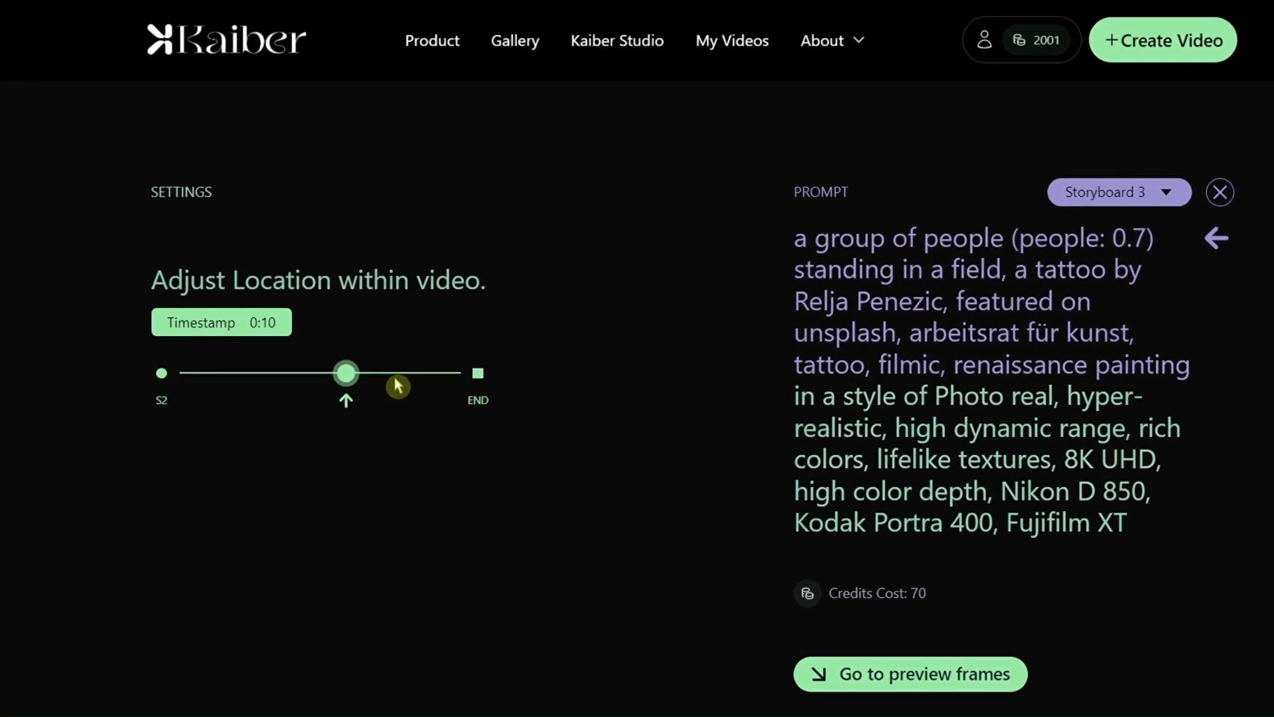
pyautogui.click(387, 382)
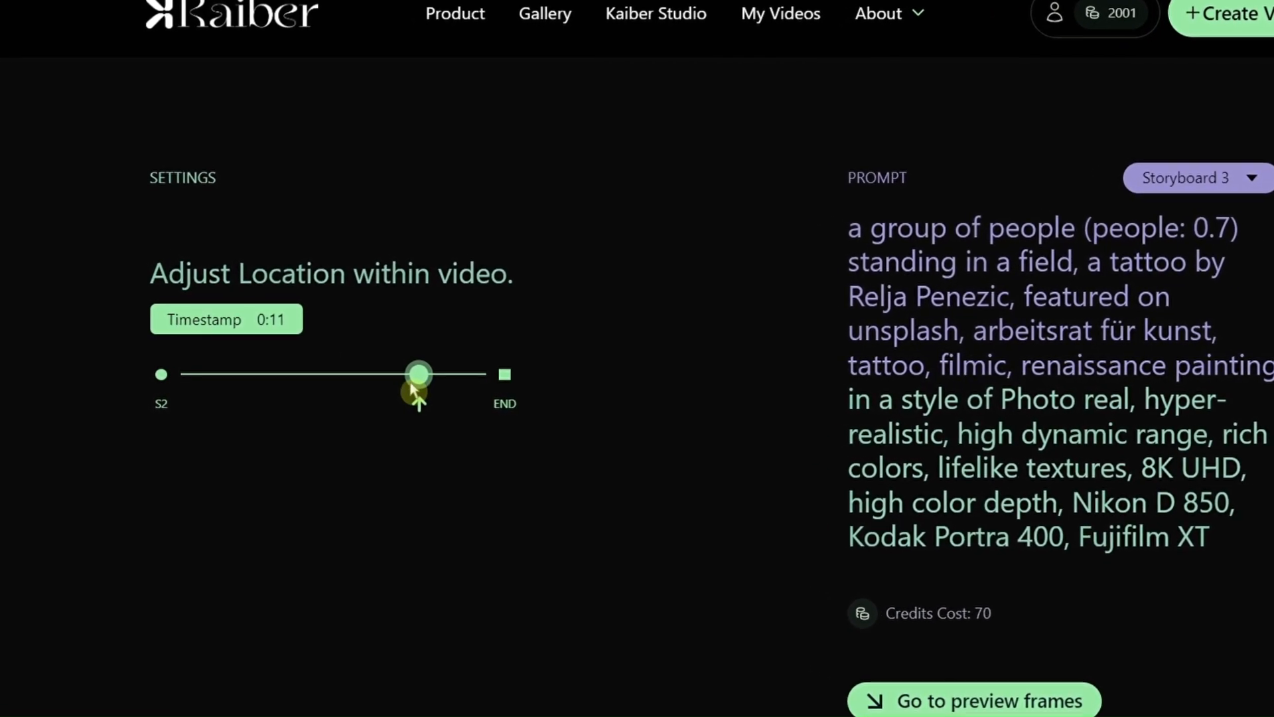
pyautogui.click(405, 382)
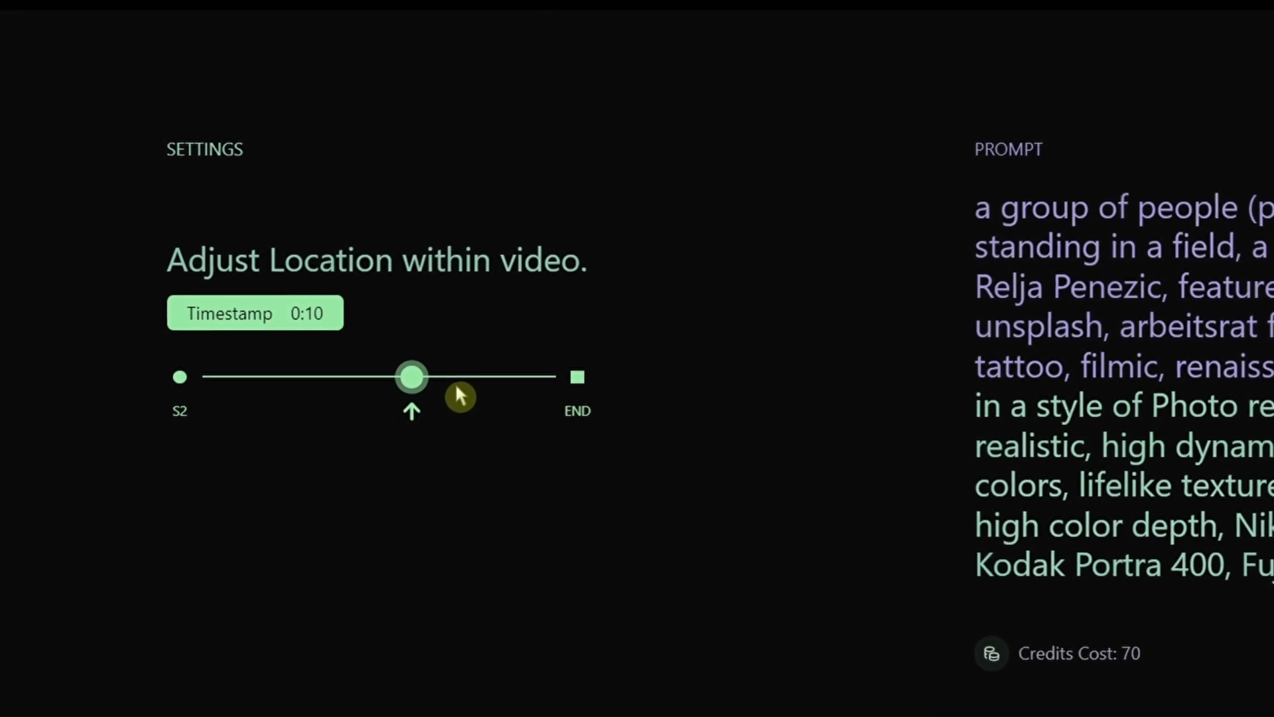
pyautogui.click(475, 389)
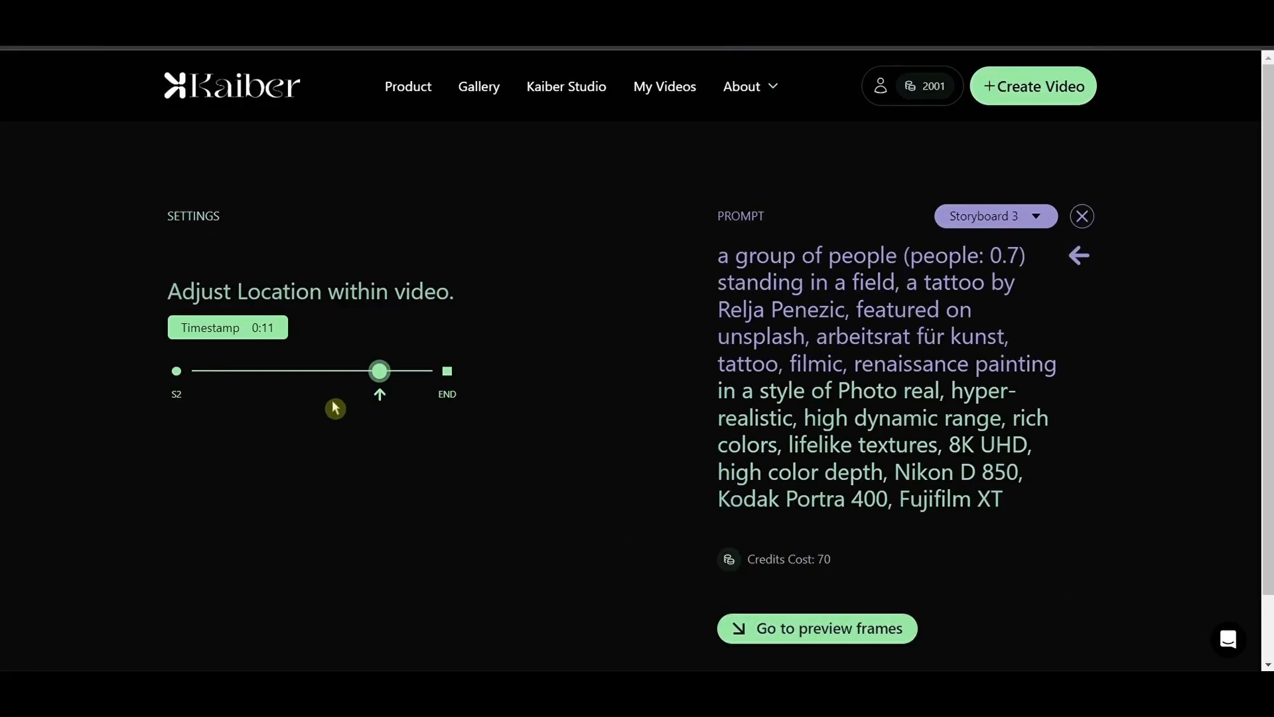
pyautogui.click(776, 631)
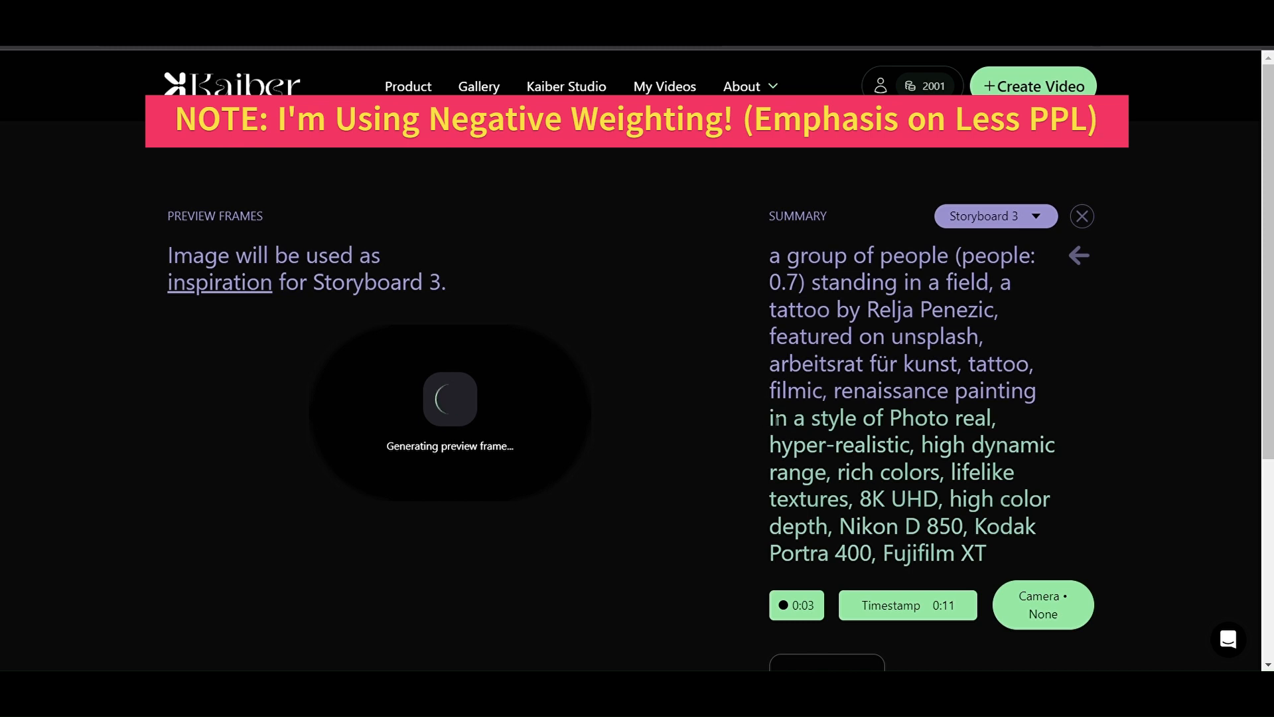
# - Review the Storyboard 3 style text, then replay the finished Entergalactic soccer video and check its subject prompt
pyautogui.moveTo(771, 418); pyautogui.dragTo(987, 553)
pyautogui.click(686, 499)
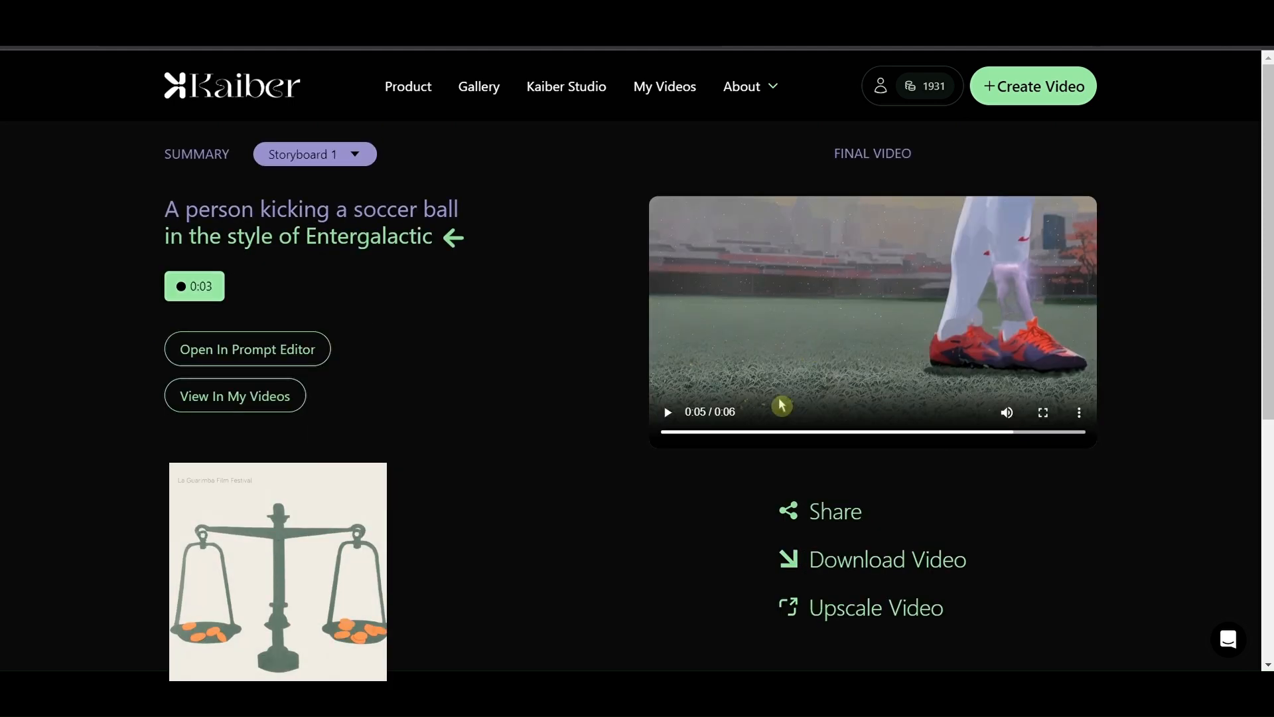
pyautogui.click(668, 413)
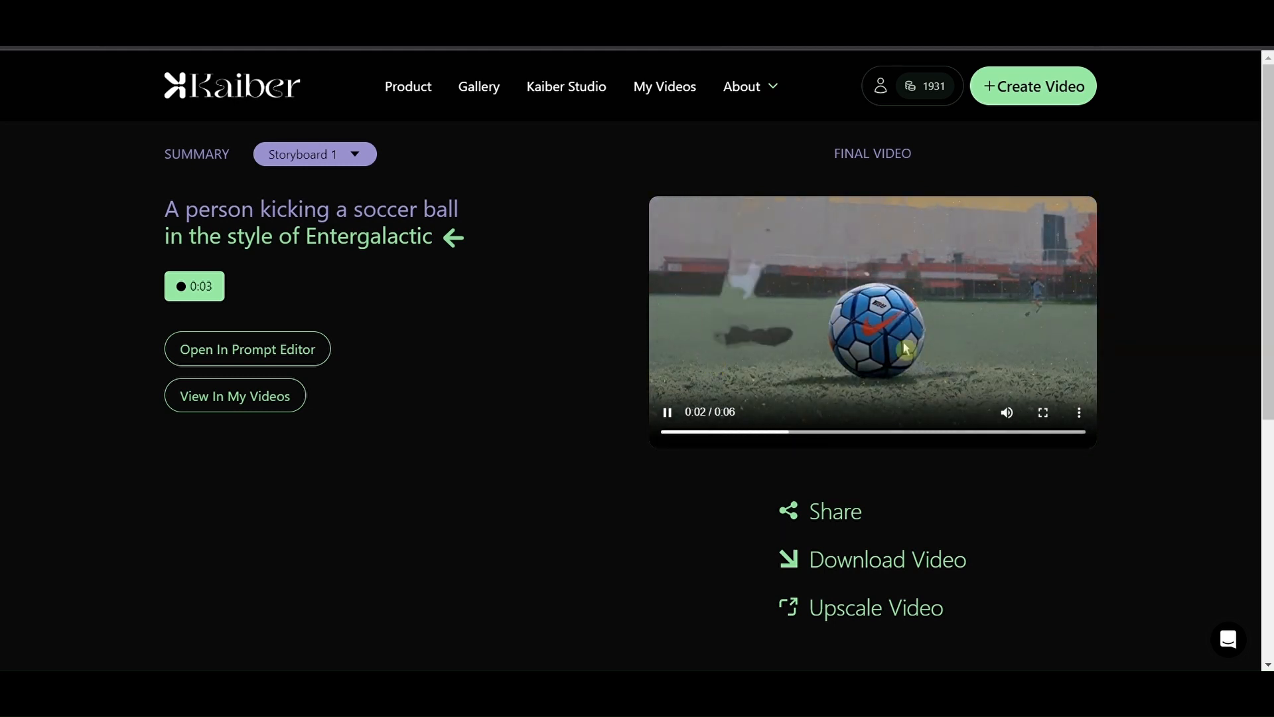
pyautogui.click(668, 406)
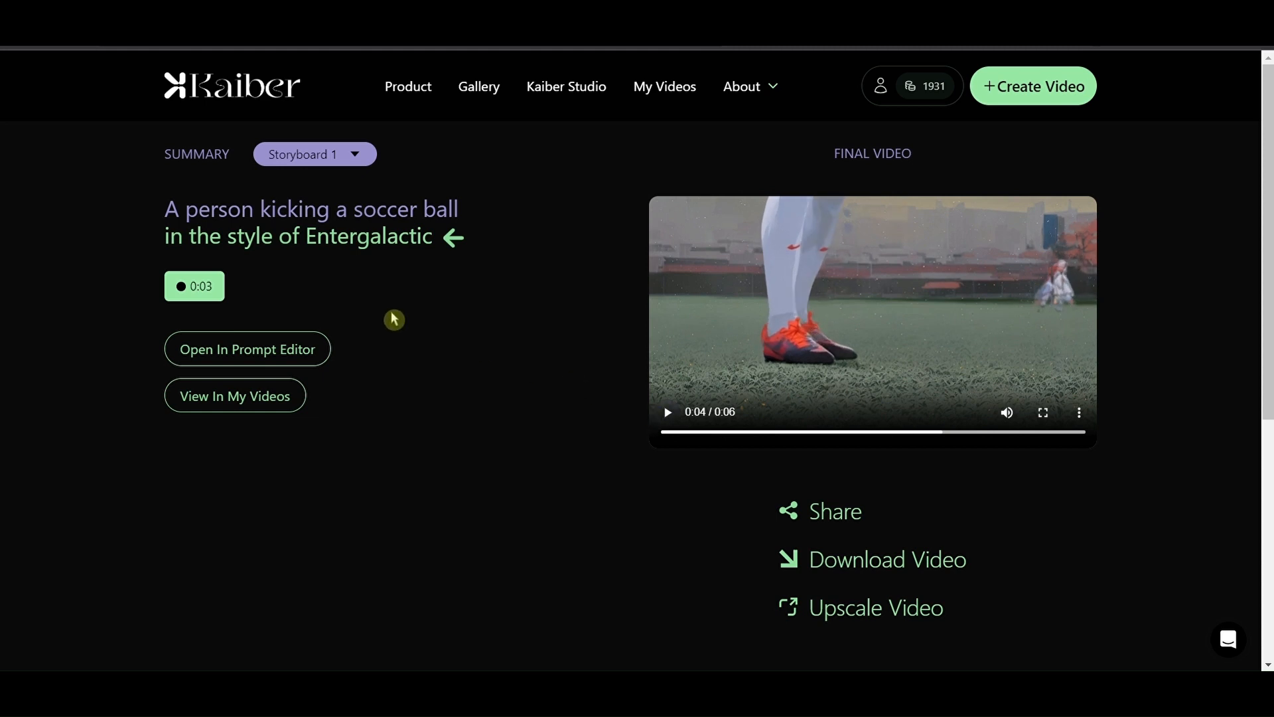
pyautogui.moveTo(171, 216); pyautogui.dragTo(473, 214)
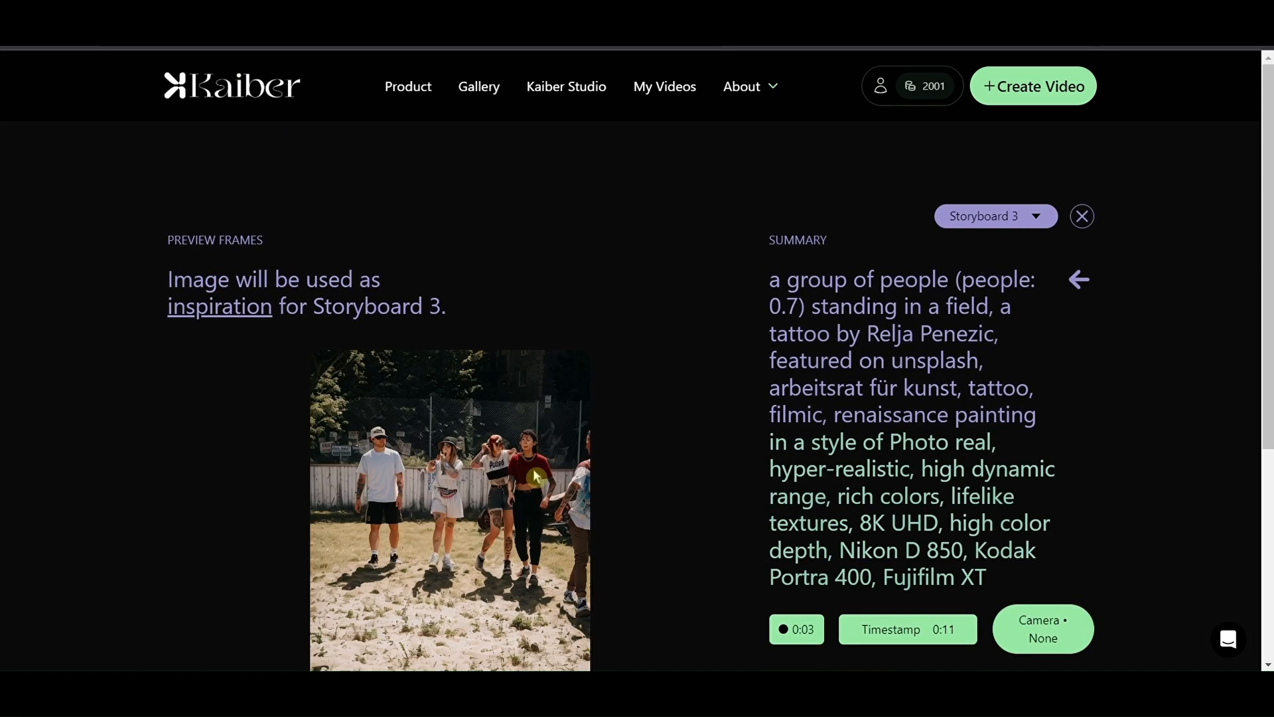
# - Compare the Storyboard 3 preview frame with the source soccer clip on Pexels, and start creating the three-storyboard video in Kaiber
pyautogui.scroll(-3, 529, 486)
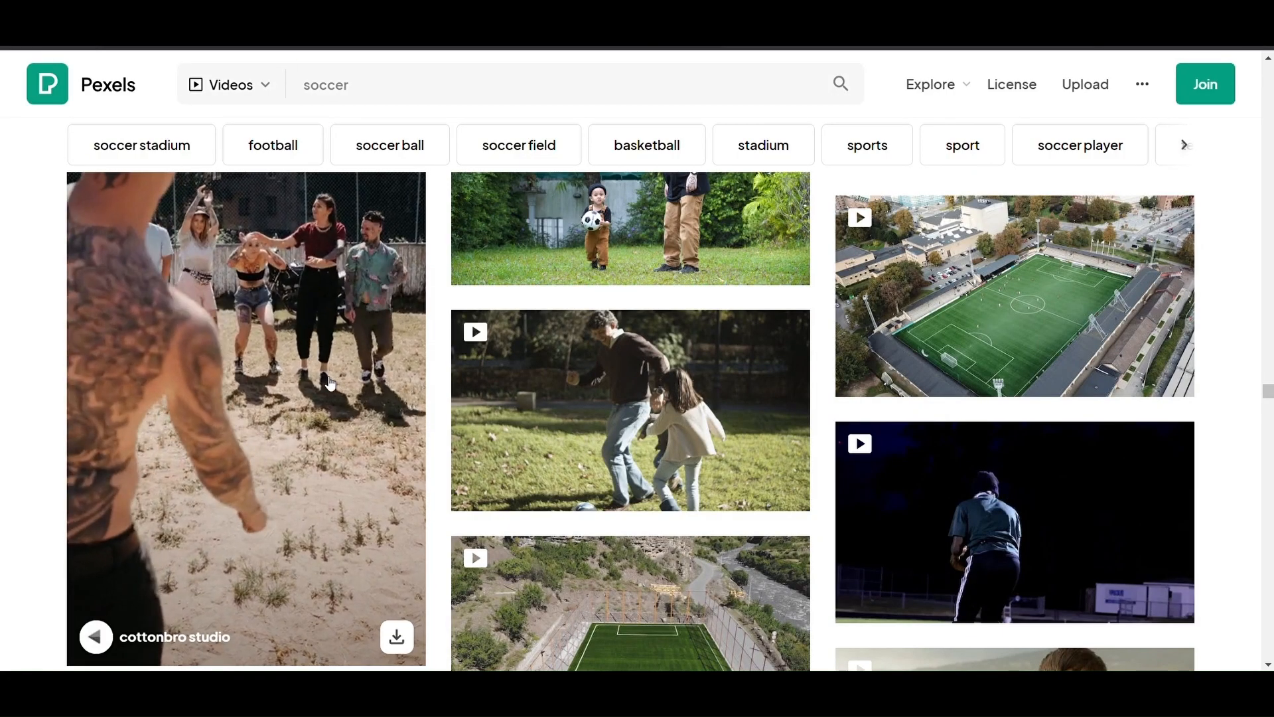
pyautogui.scroll(-1, 328, 376)
pyautogui.scroll(1, 327, 383)
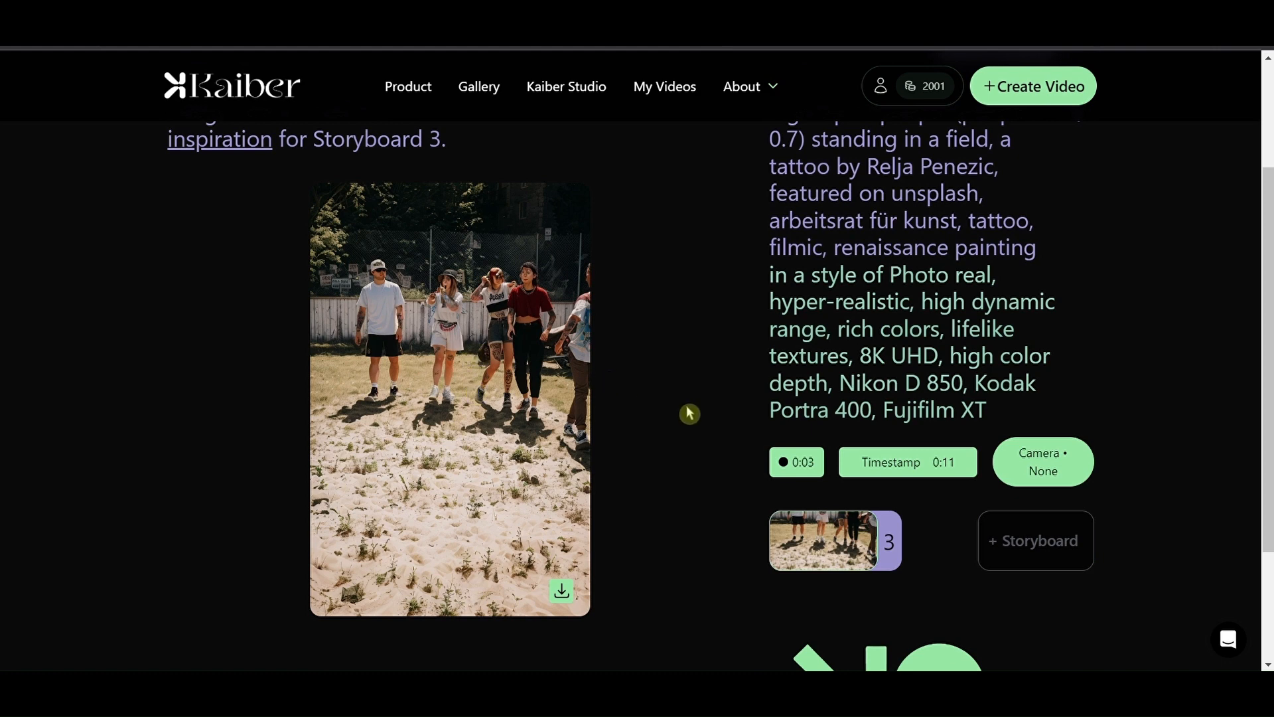
pyautogui.scroll(-3, 689, 412)
pyautogui.click(956, 535)
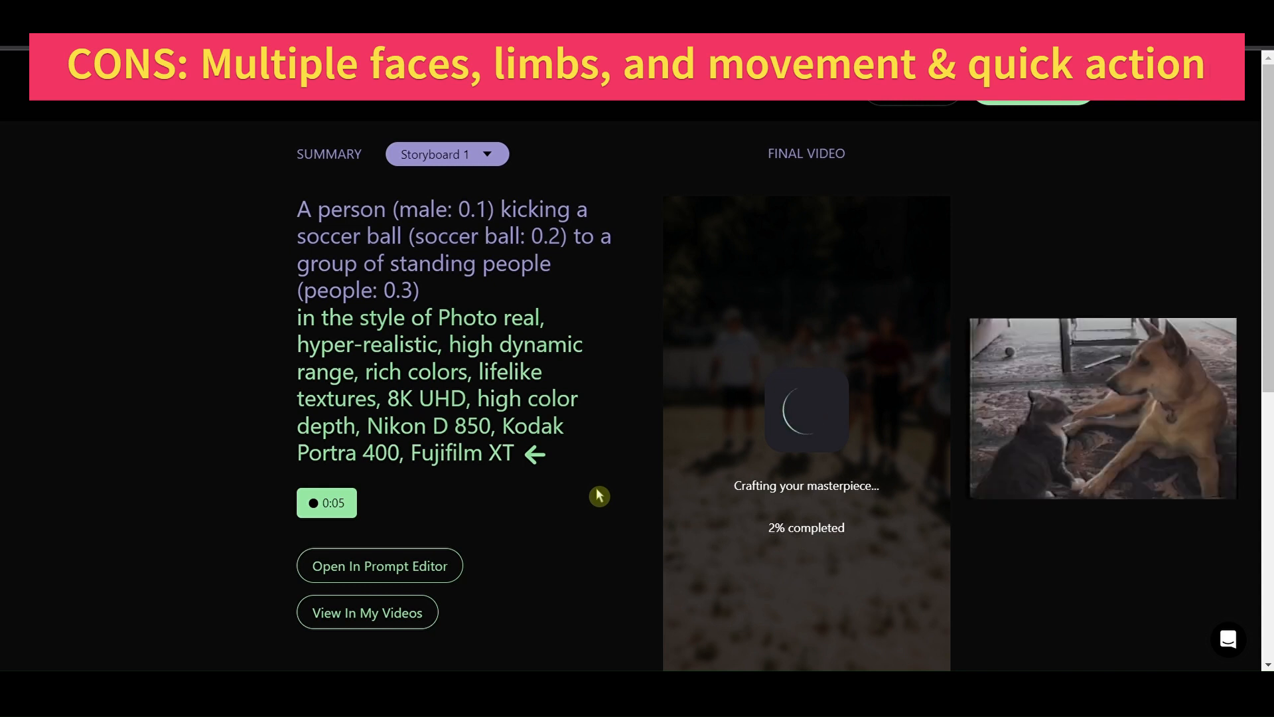
# - Highlight and review the weighted subject prompt of Storyboard 1 in the video summary
pyautogui.scroll(-1, 601, 492)
pyautogui.scroll(1, 600, 490)
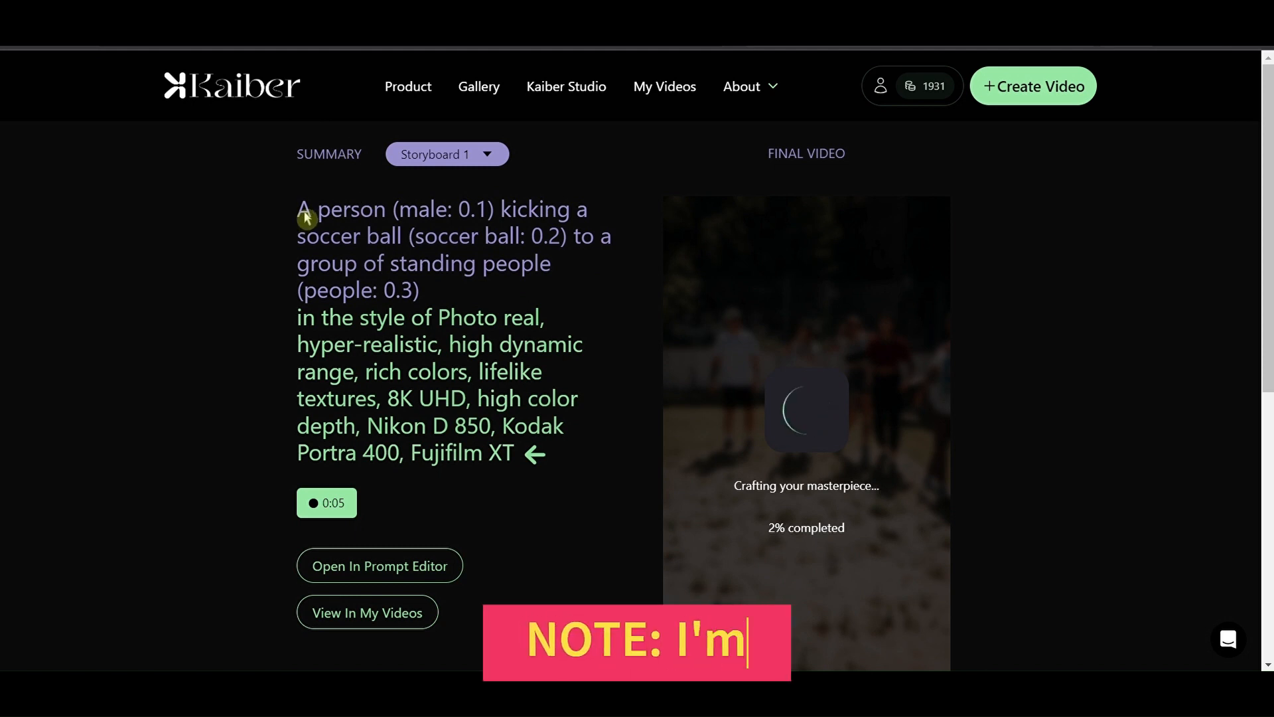
pyautogui.moveTo(298, 208); pyautogui.dragTo(457, 285)
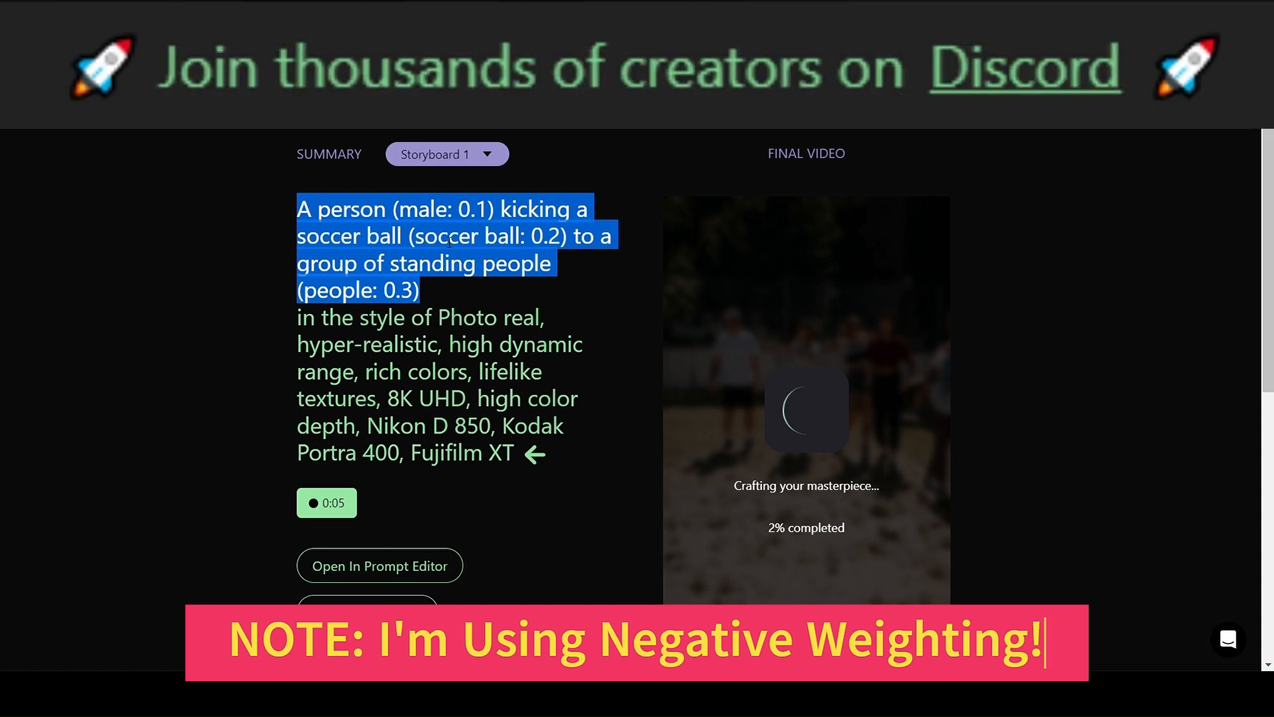
pyautogui.click(297, 257)
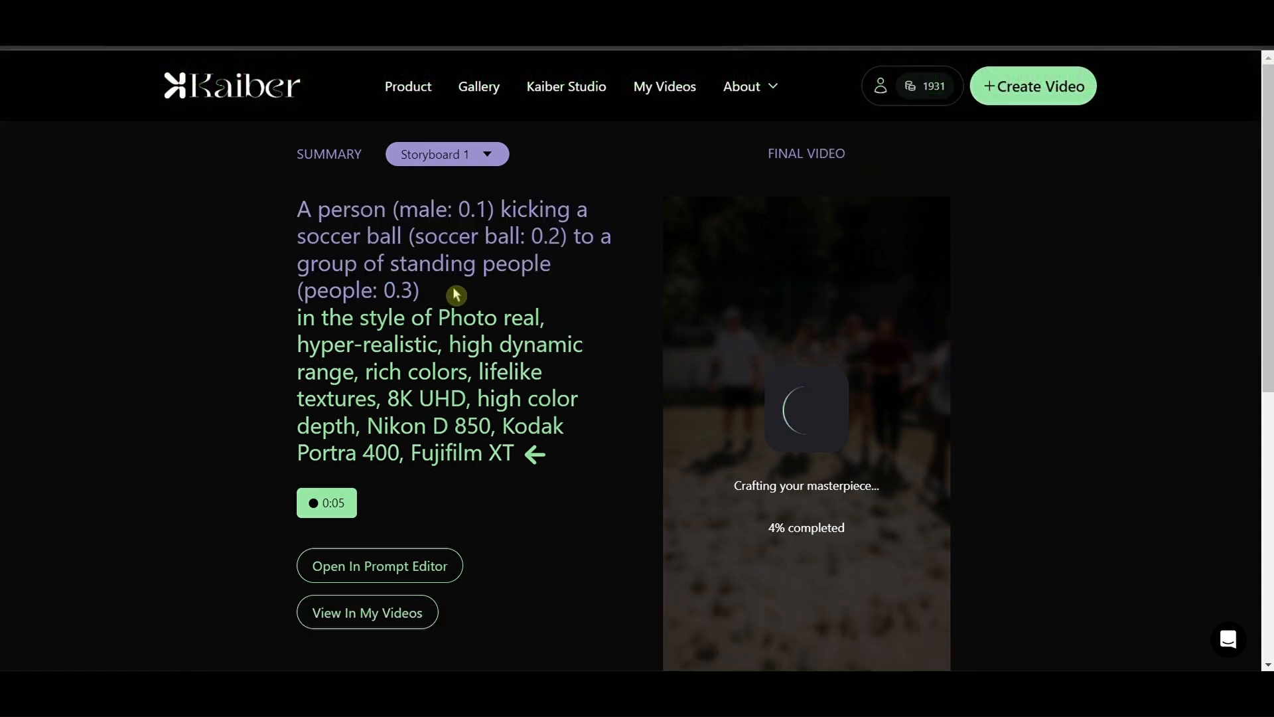
# - View the Storyboard 2 and Storyboard 3 summaries and highlight the "(people: 0.7)" weighting in Storyboard 3
pyautogui.click(488, 156)
pyautogui.click(469, 207)
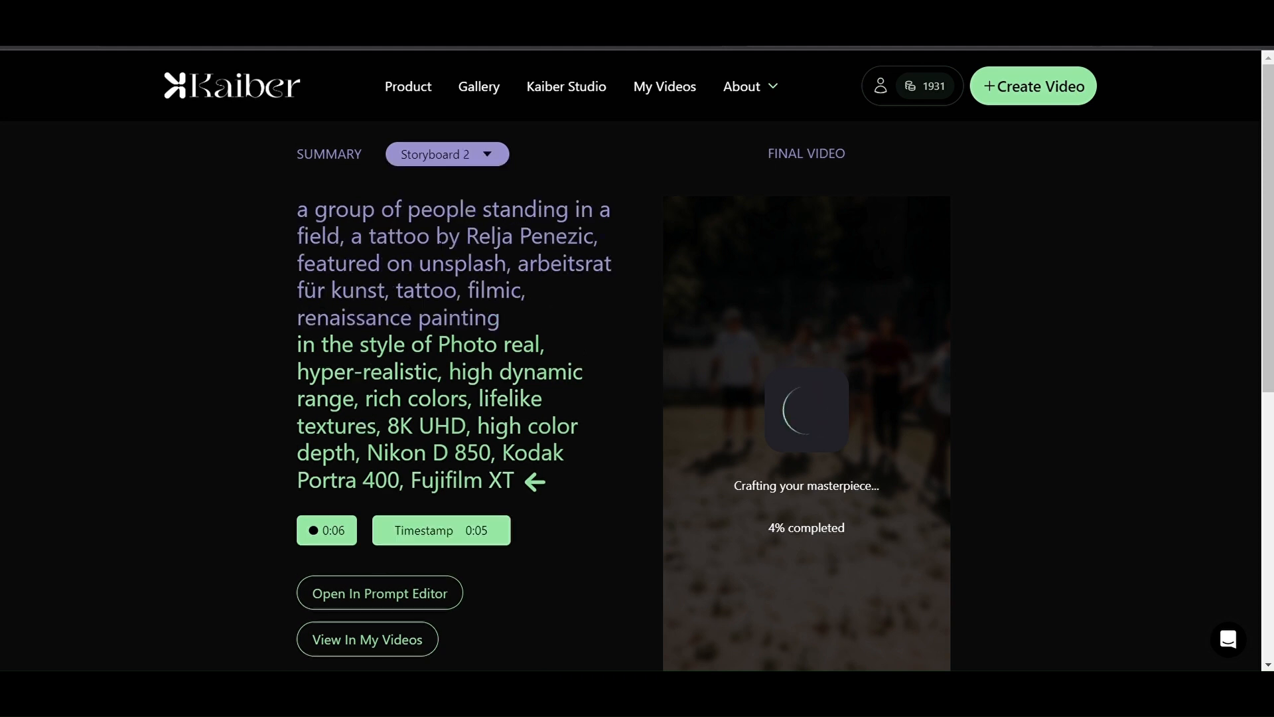
pyautogui.click(487, 156)
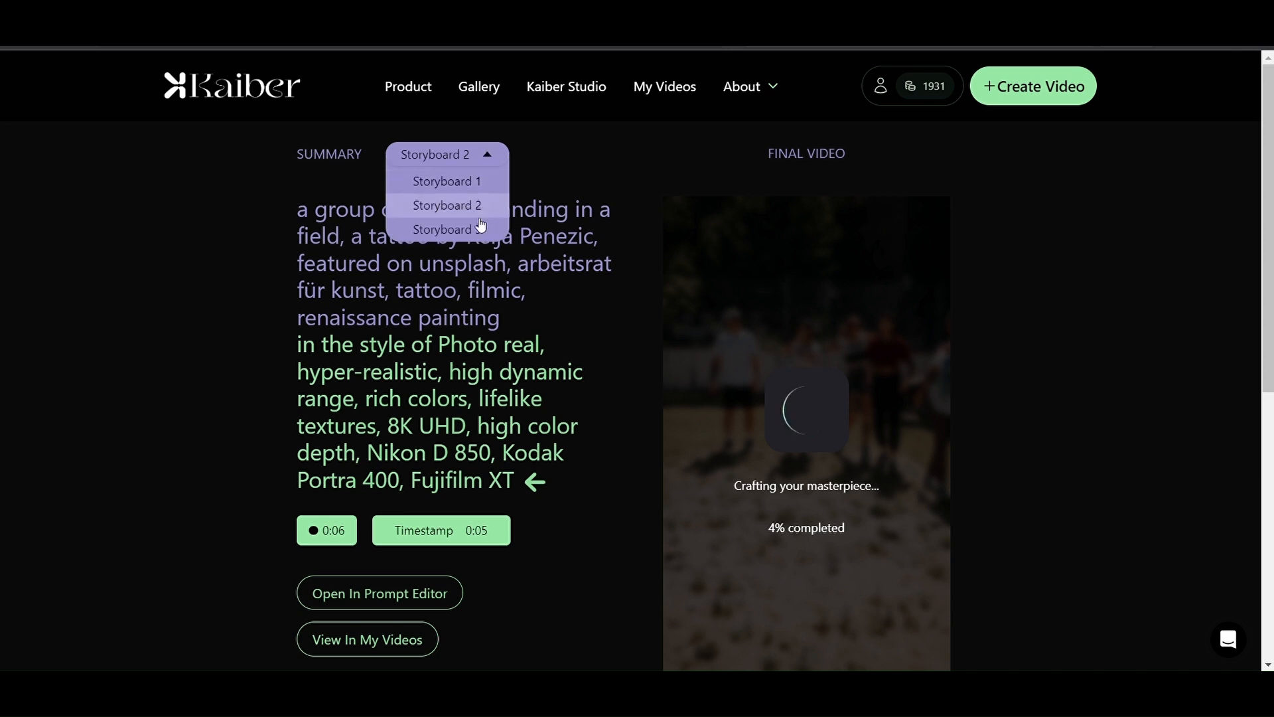
pyautogui.click(474, 229)
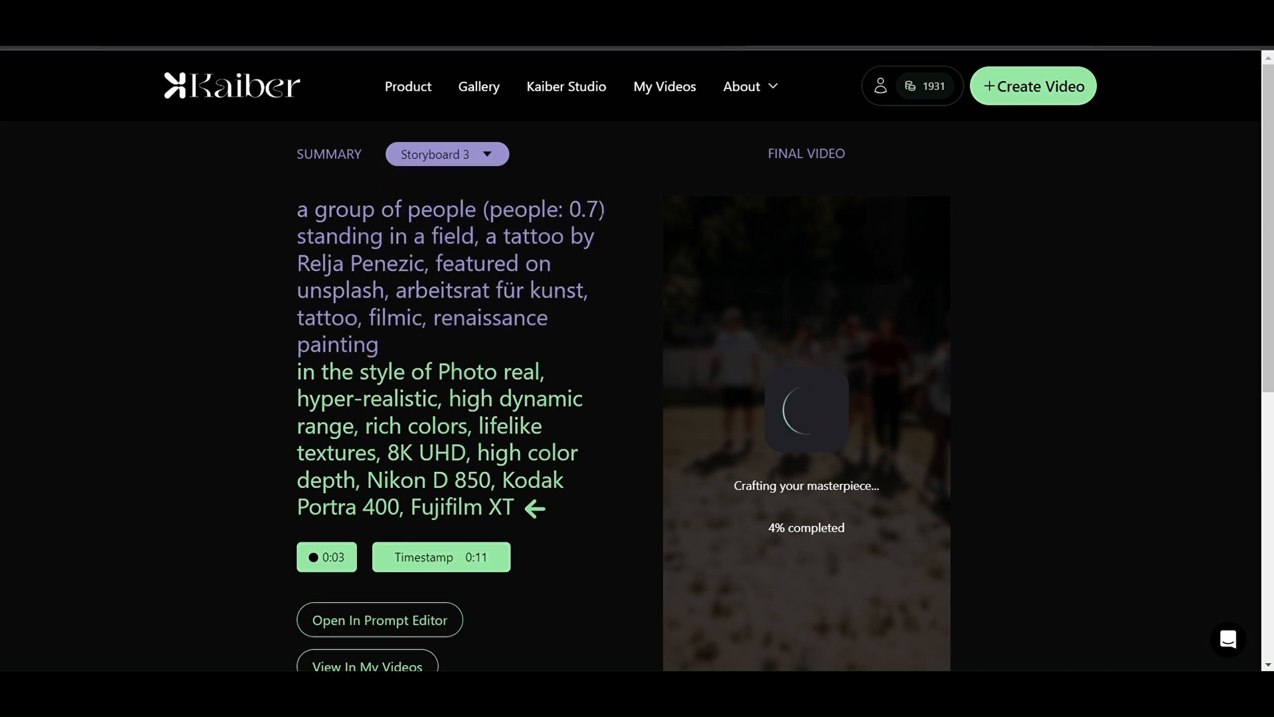
pyautogui.moveTo(605, 209); pyautogui.dragTo(446, 210)
pyautogui.click(223, 347)
# - Highlight the whole Storyboard 3 subject prompt to review its wording, and clear the selection
pyautogui.scroll(-1, 221, 345)
pyautogui.scroll(1, 213, 342)
pyautogui.moveTo(298, 210)
pyautogui.mouseDown()
pyautogui.moveTo(372, 290)
pyautogui.moveTo(400, 351)
pyautogui.mouseUp()
pyautogui.click(251, 337)
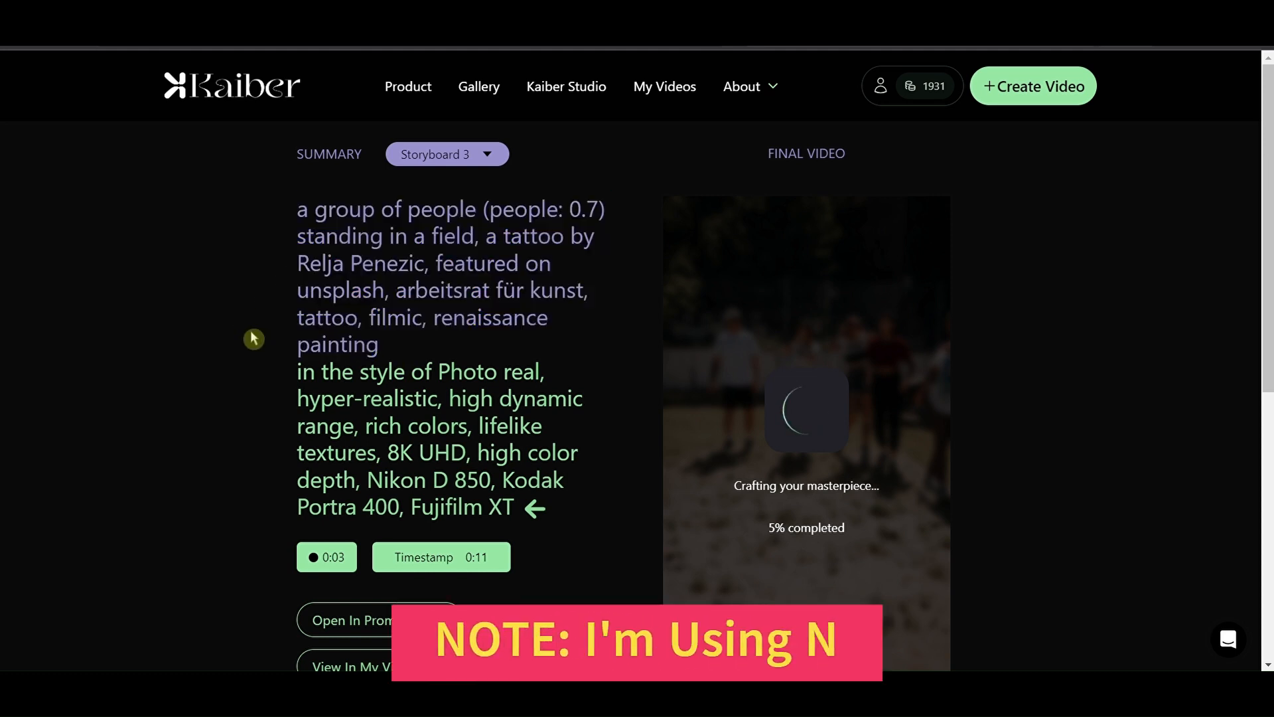
pyautogui.scroll(-1, 709, 285)
pyautogui.scroll(1, 709, 281)
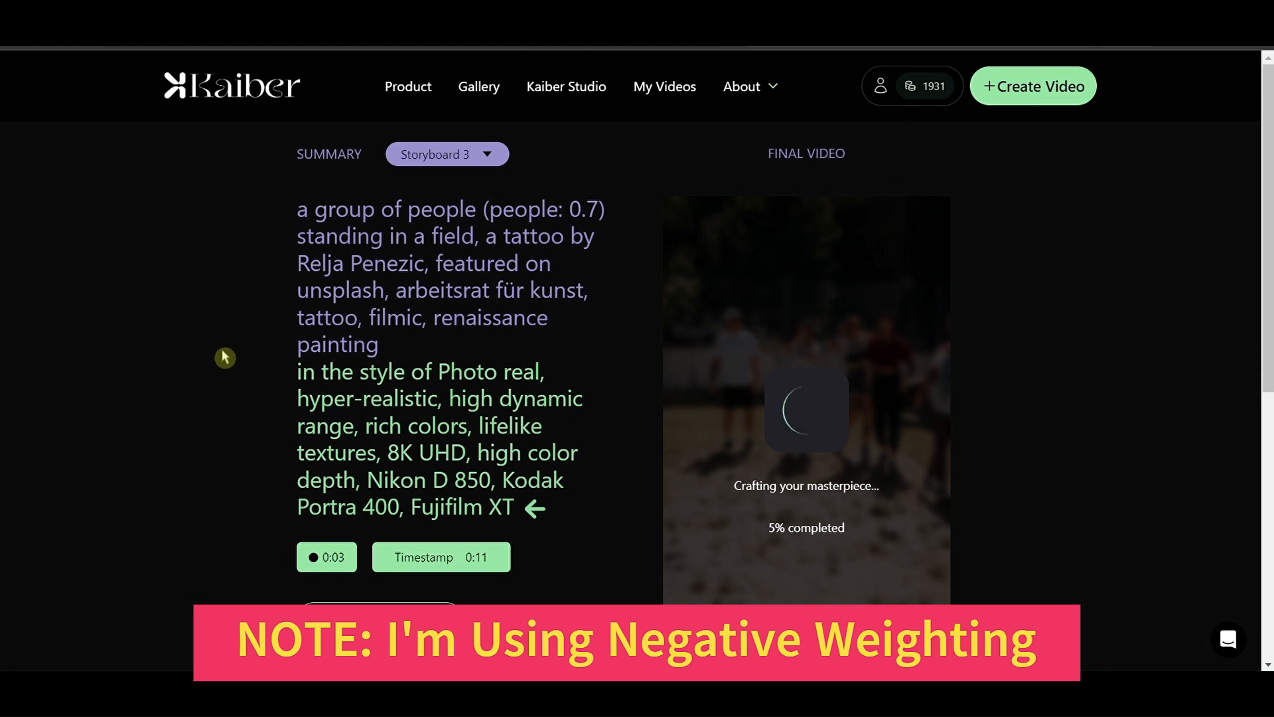
pyautogui.scroll(-2, 223, 362)
pyautogui.scroll(1, 225, 358)
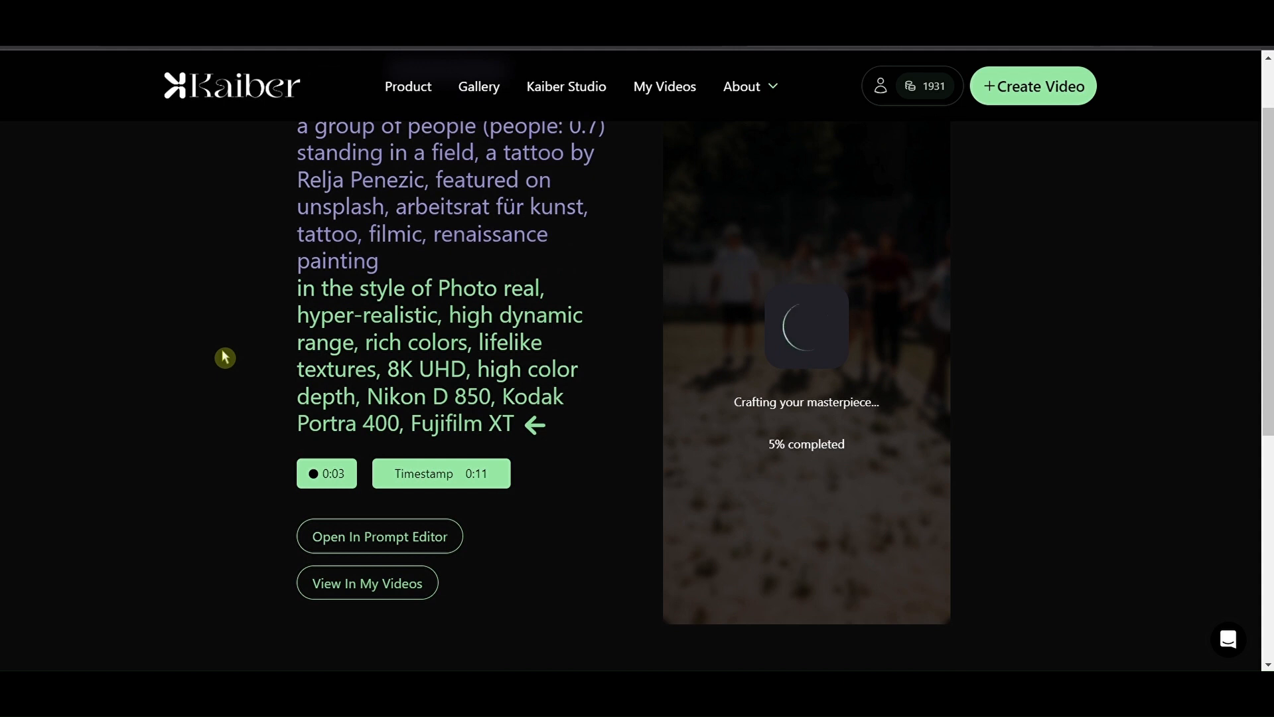
pyautogui.scroll(1, 224, 357)
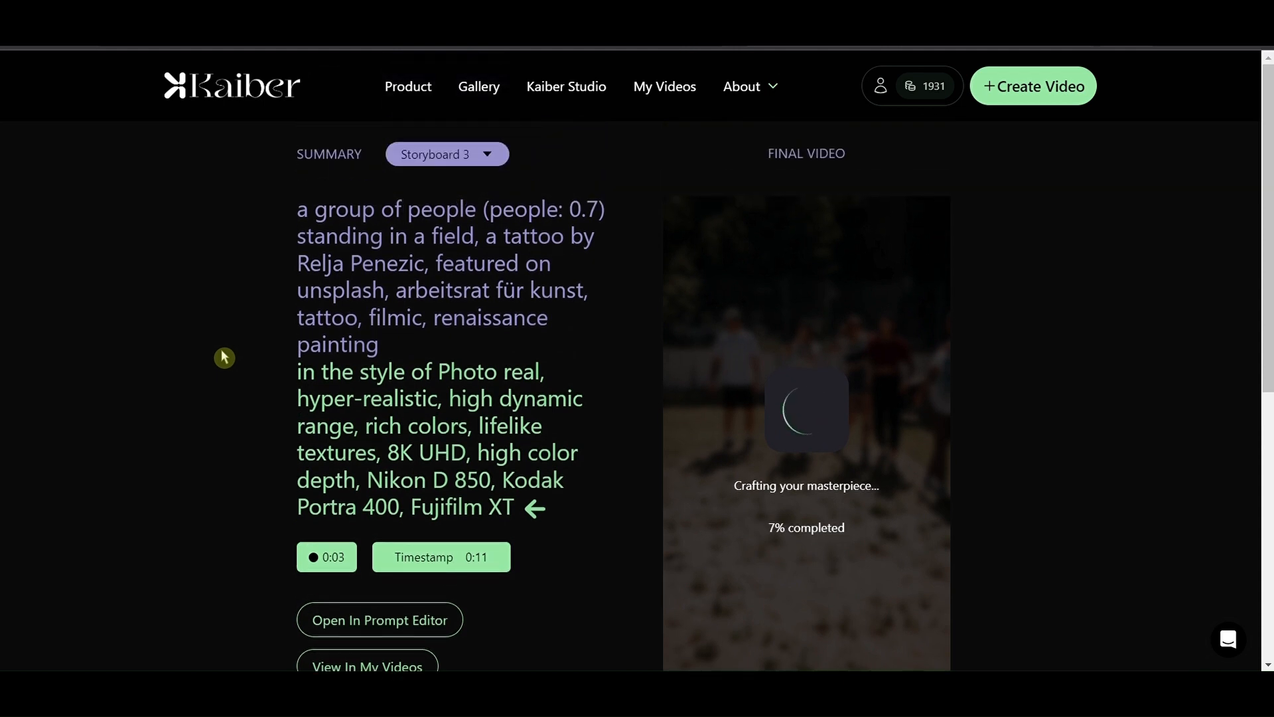
pyautogui.scroll(-1, 225, 358)
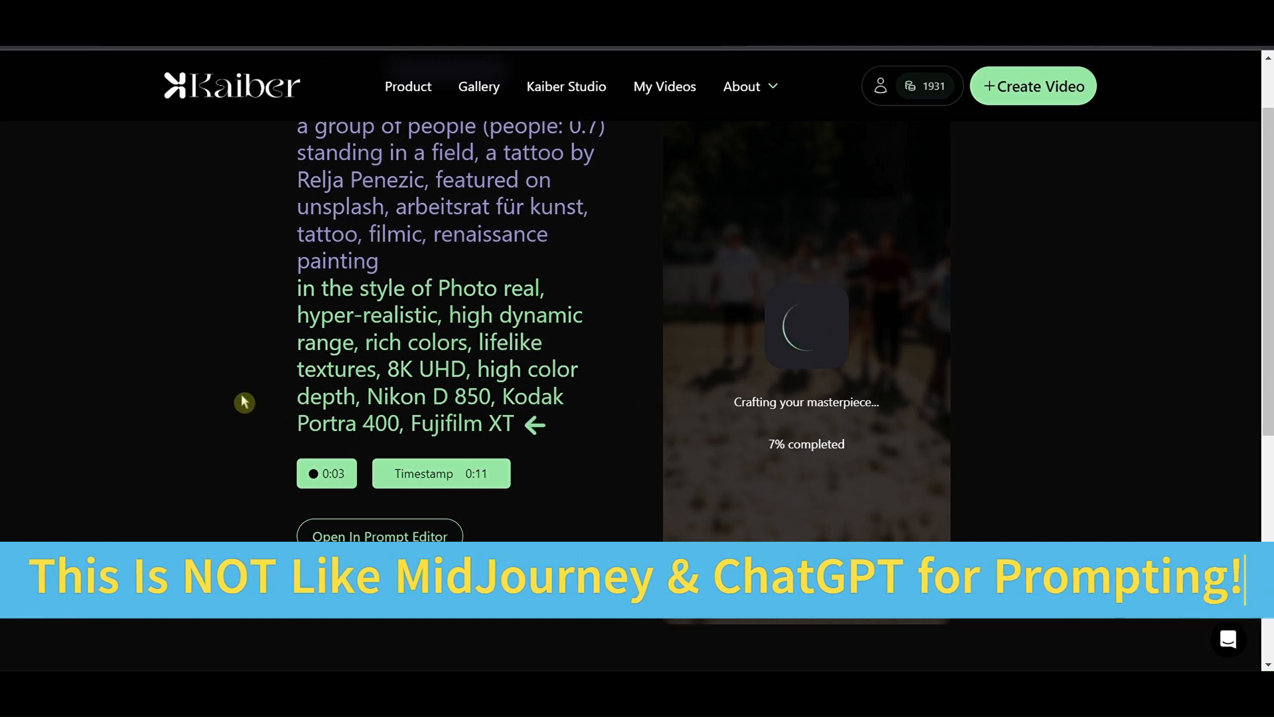
pyautogui.scroll(1, 213, 388)
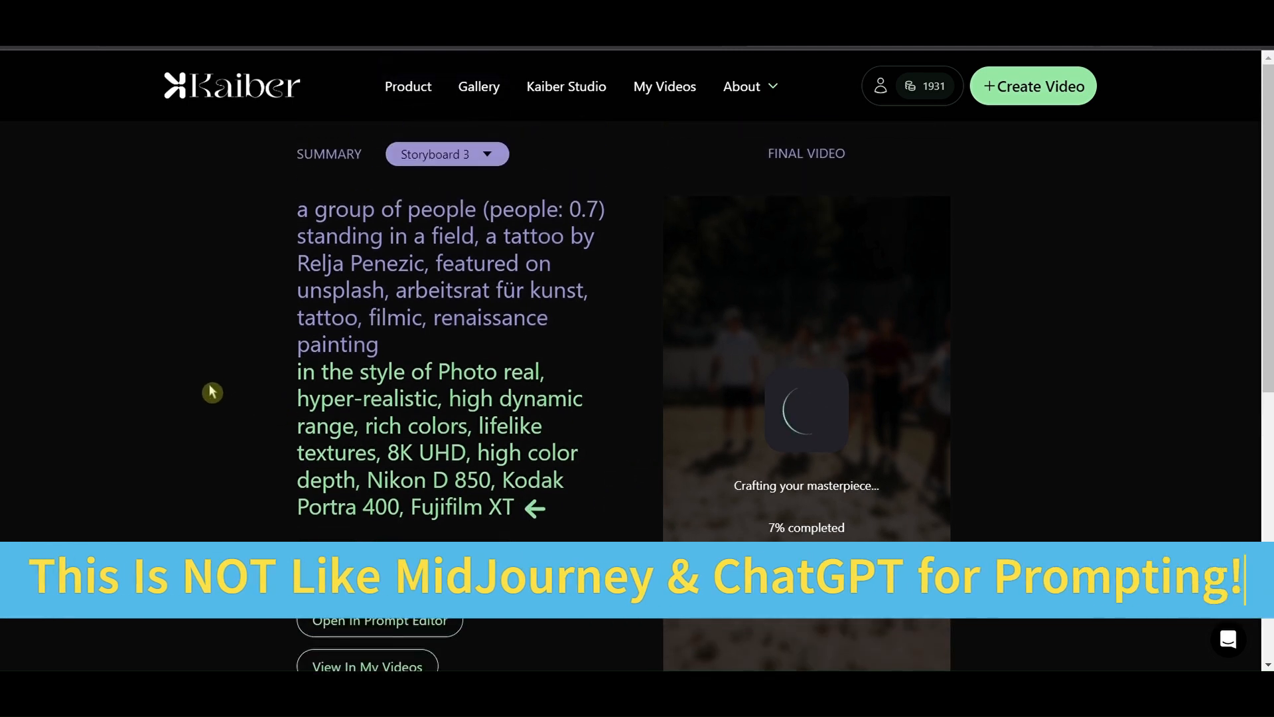
pyautogui.scroll(-1, 212, 392)
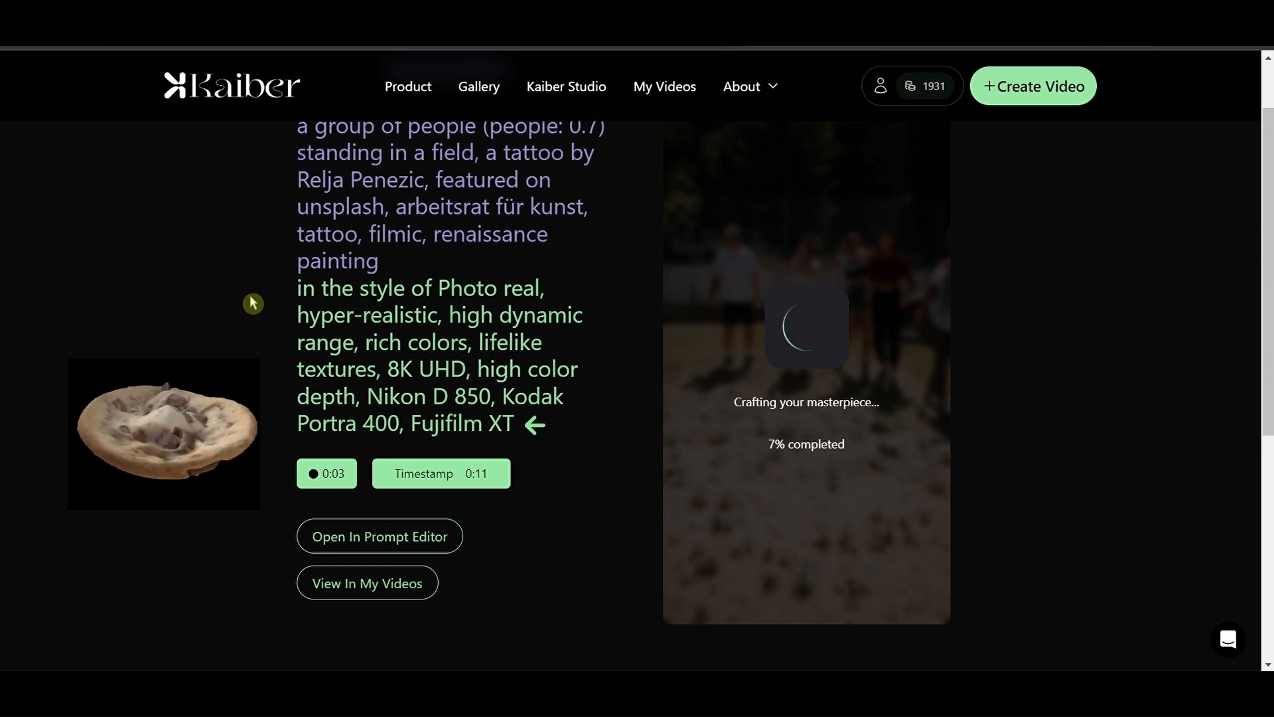
pyautogui.scroll(1, 240, 290)
pyautogui.scroll(-1, 238, 295)
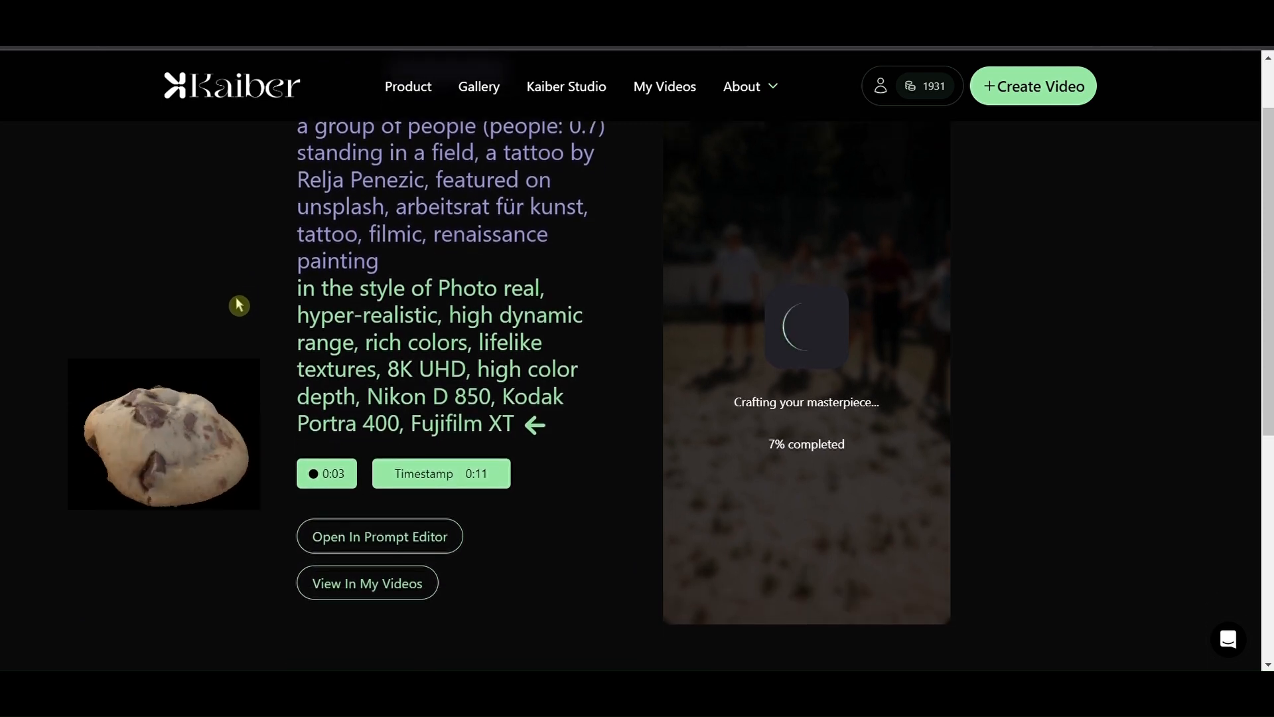
pyautogui.scroll(1, 239, 304)
pyautogui.scroll(-1, 236, 304)
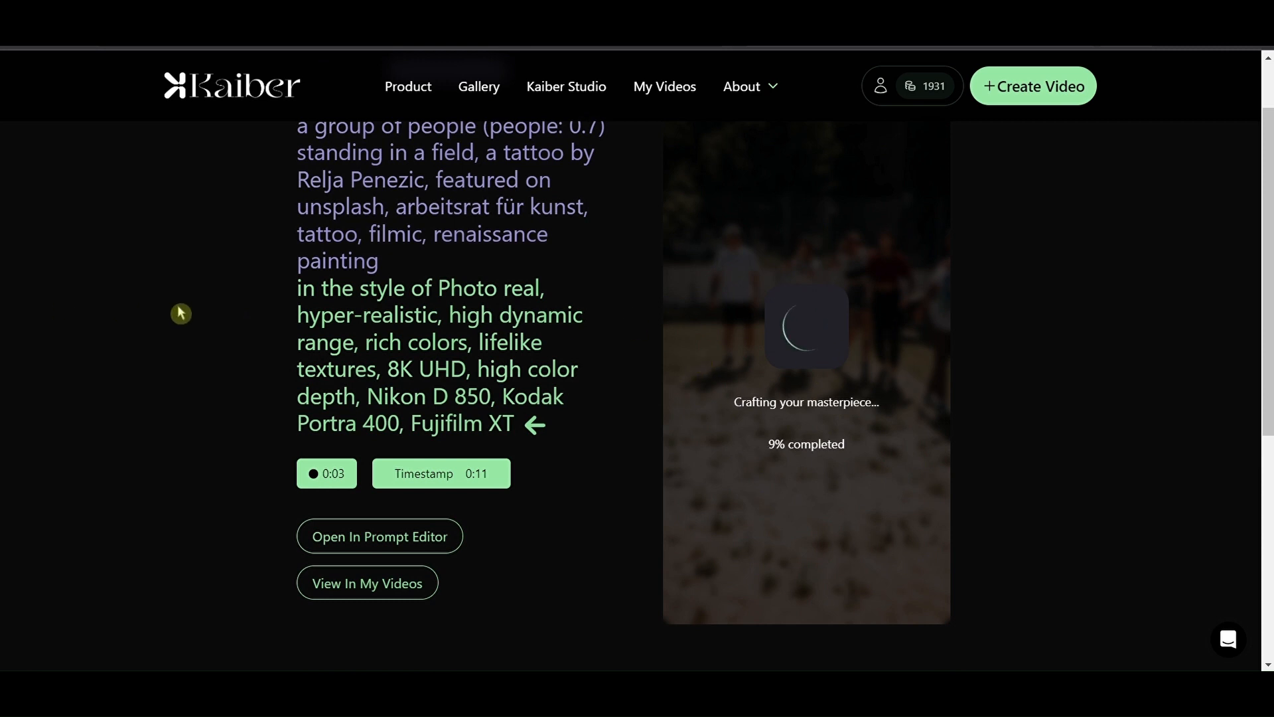
pyautogui.scroll(1, 204, 331)
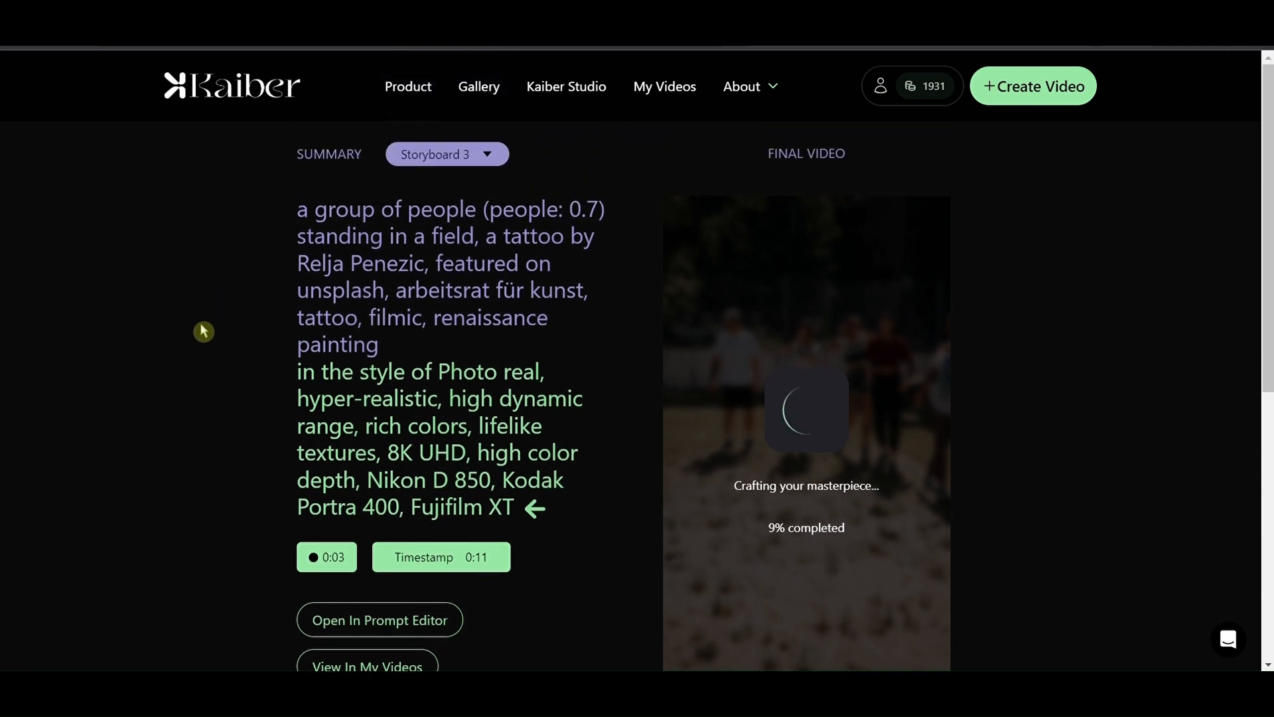
pyautogui.scroll(-1, 202, 330)
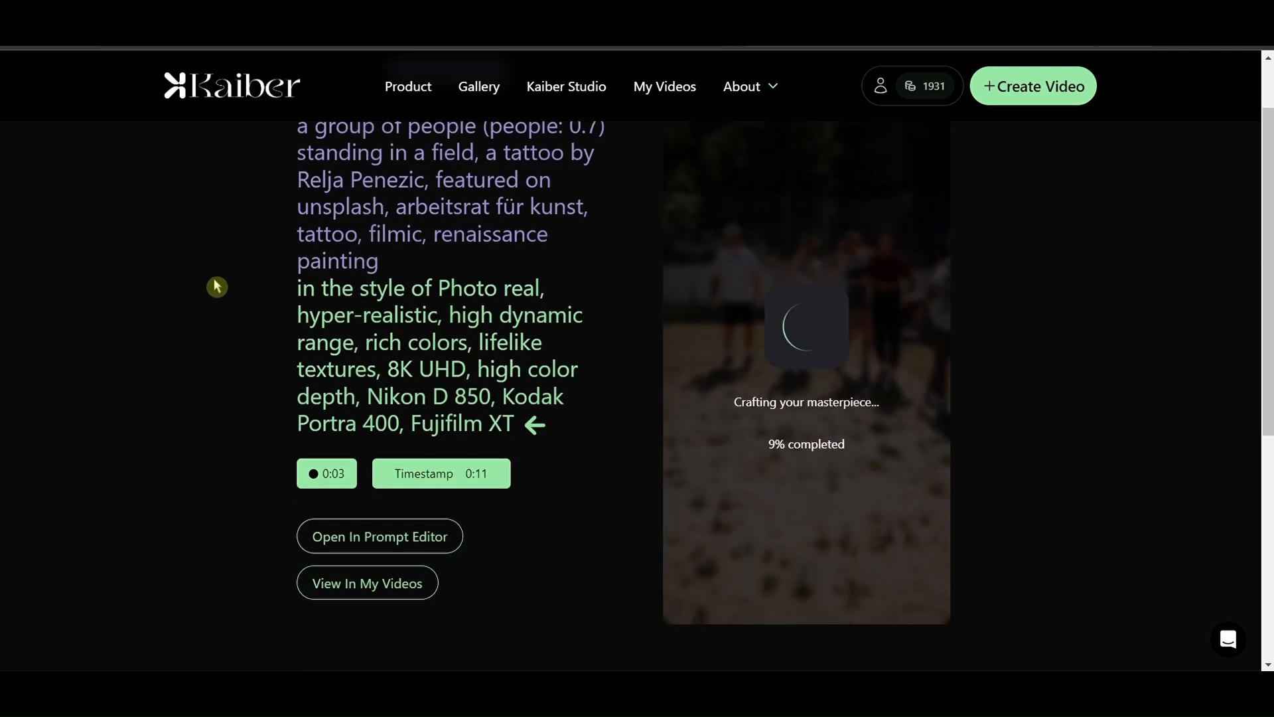
pyautogui.scroll(1, 218, 369)
pyautogui.scroll(-1, 218, 369)
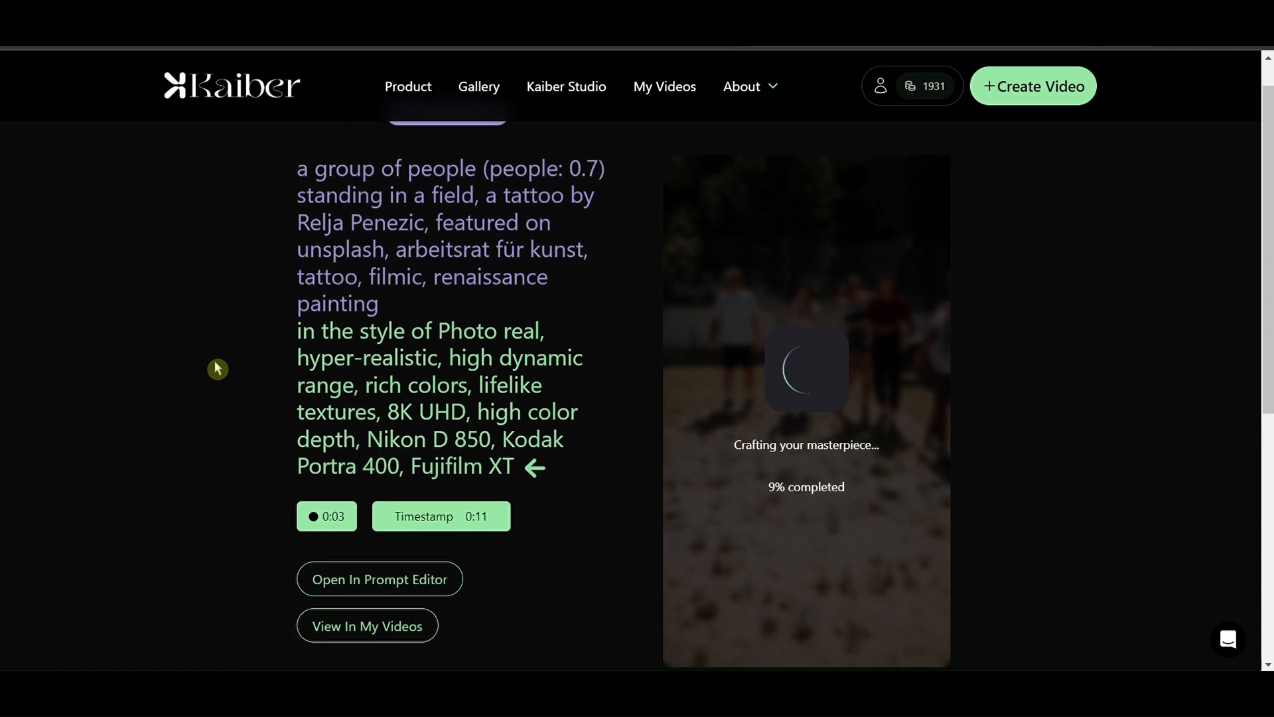
pyautogui.scroll(-1, 218, 369)
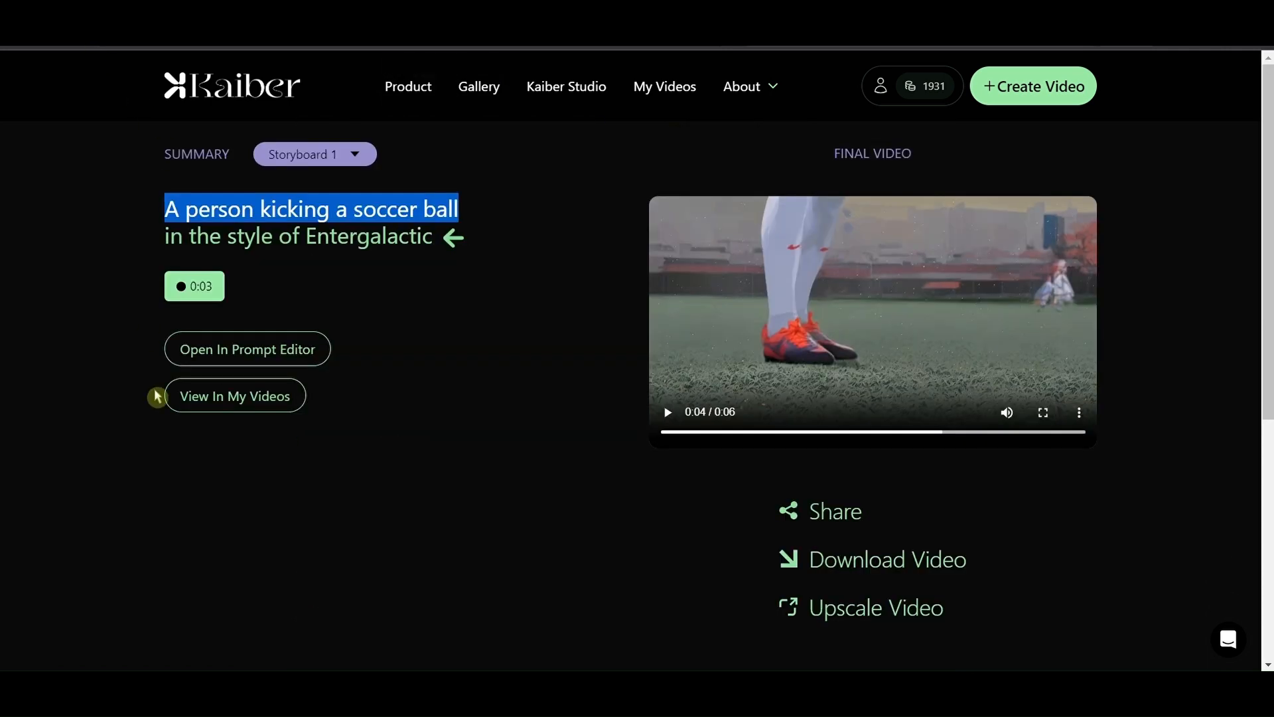
pyautogui.click(456, 489)
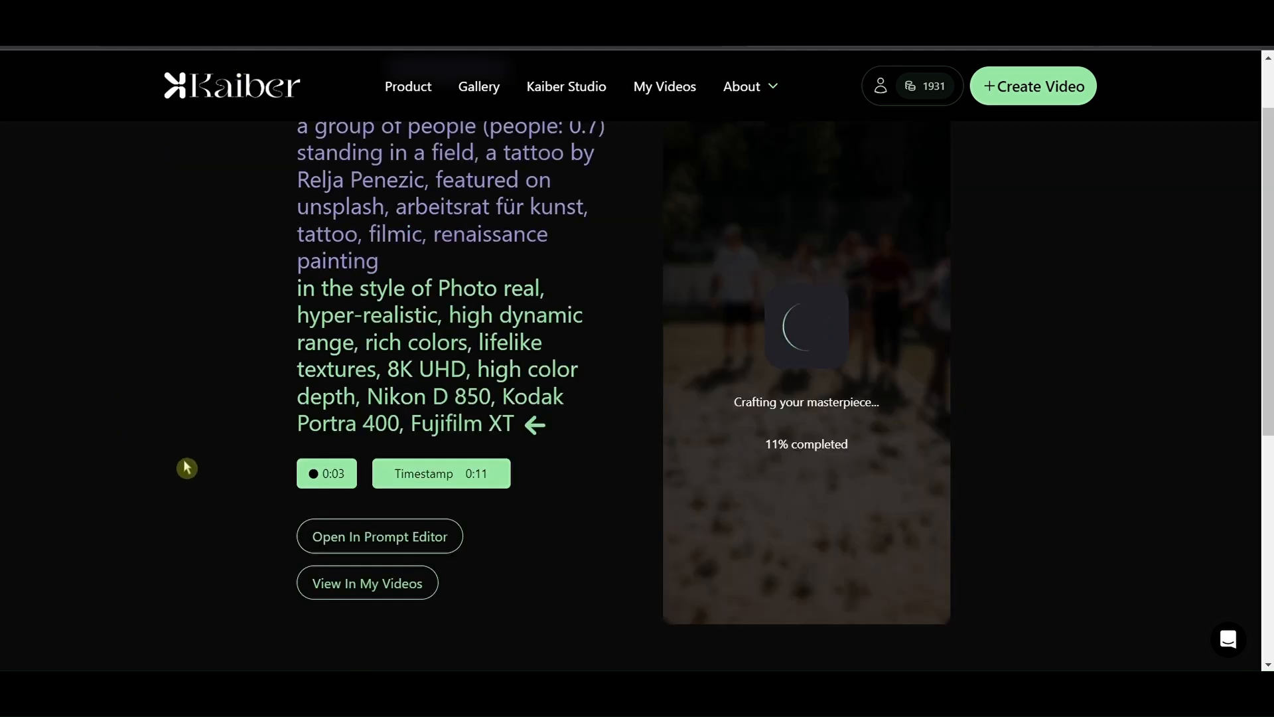
pyautogui.scroll(1, 186, 468)
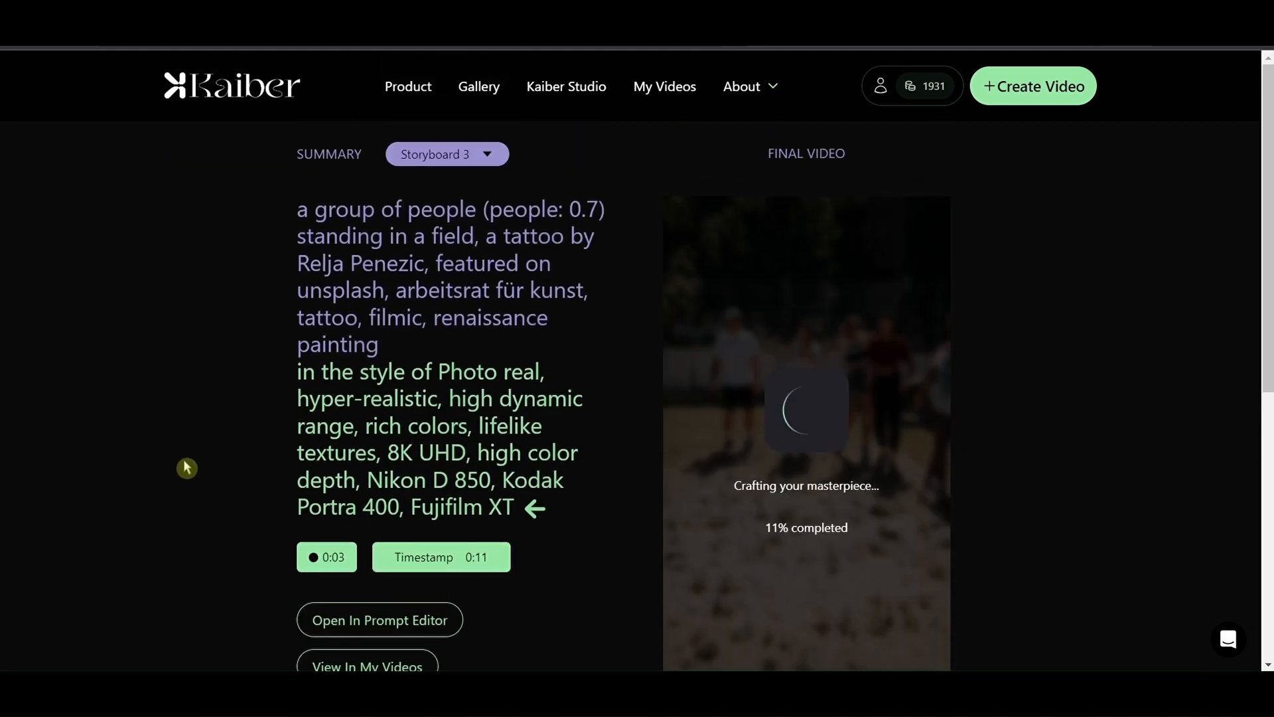
pyautogui.scroll(-1, 186, 468)
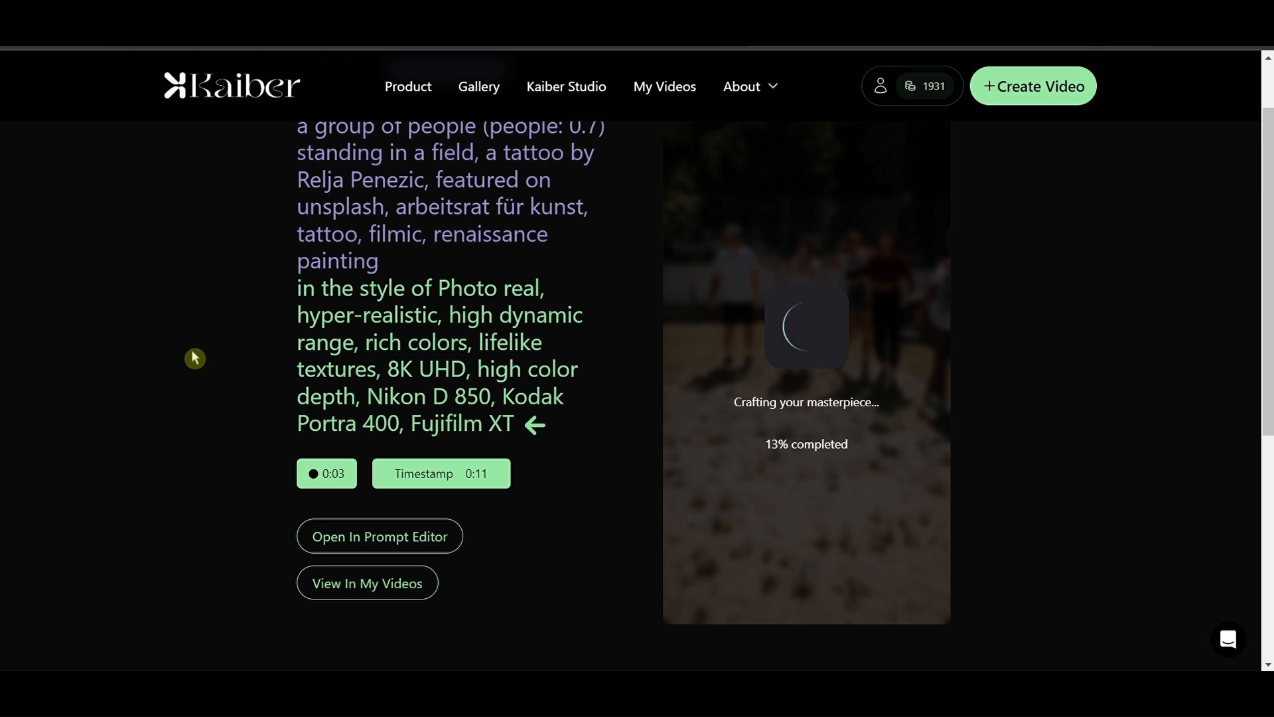
pyautogui.scroll(1, 191, 353)
pyautogui.scroll(-1, 192, 352)
pyautogui.scroll(1, 191, 353)
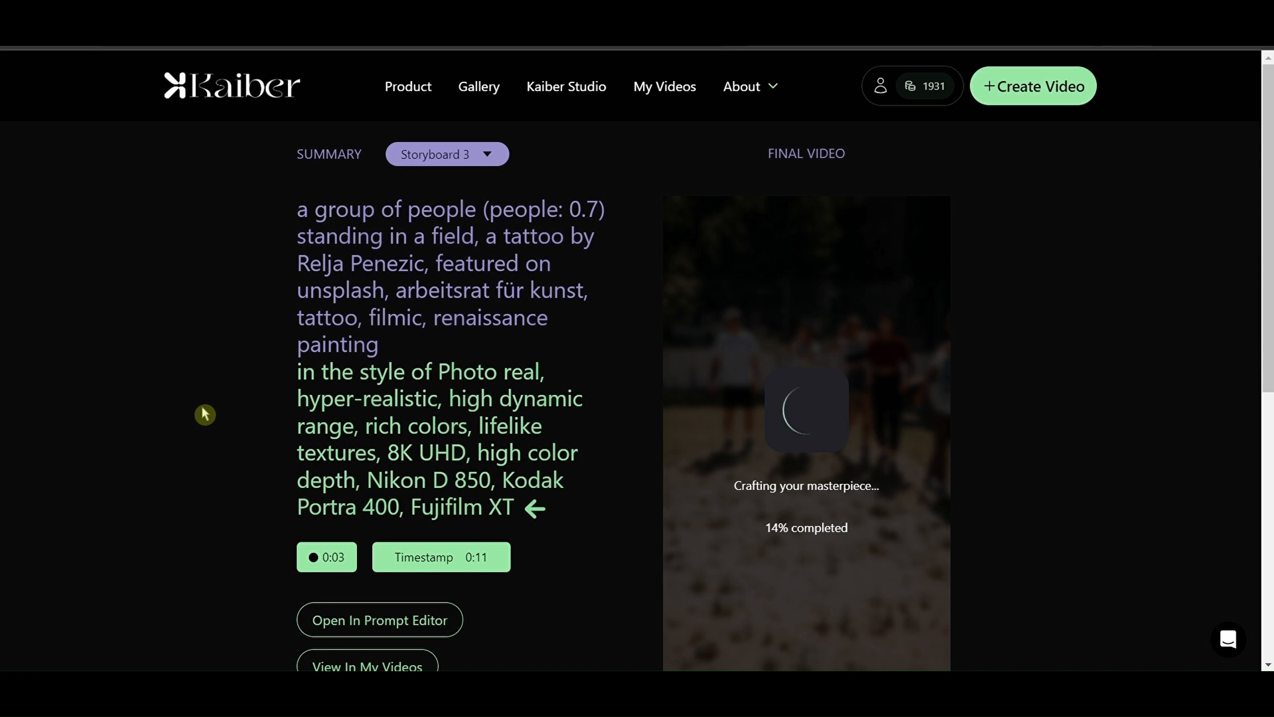
# - Switch to the img2prompt page on Replicate and review the model's name, the input image and its output prompt
pyautogui.click(550, 12)
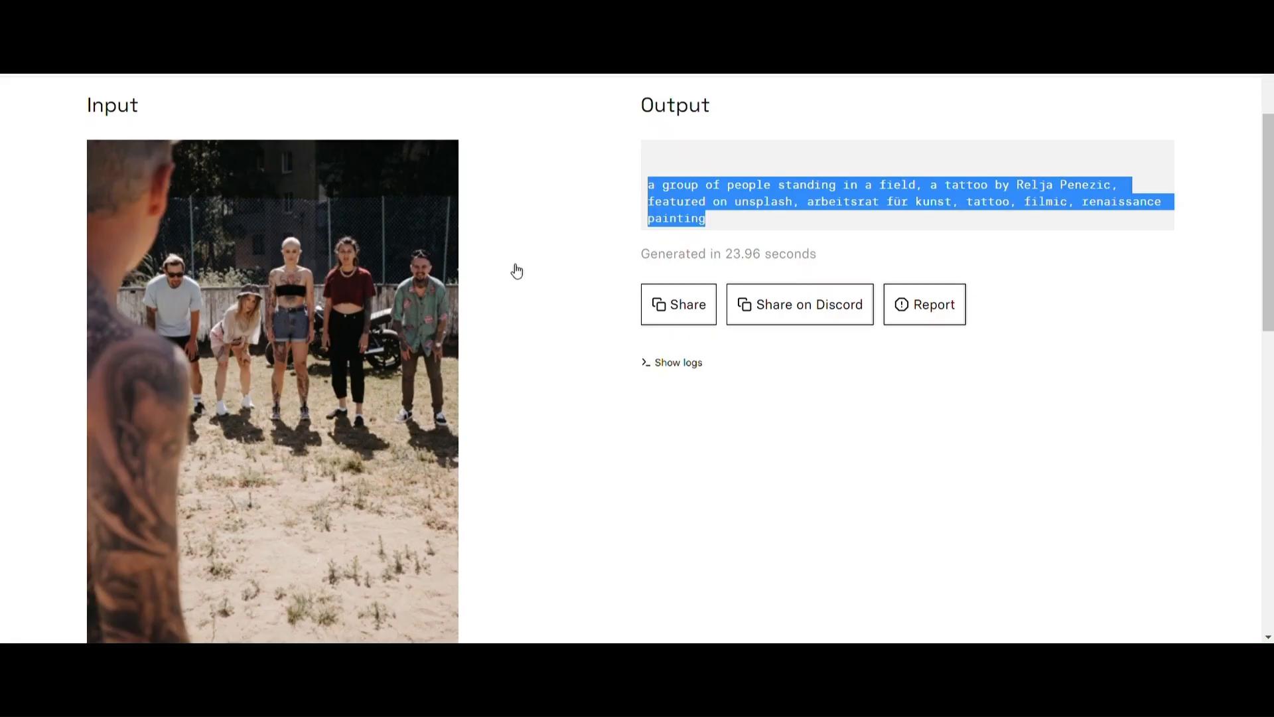
pyautogui.scroll(3, 558, 285)
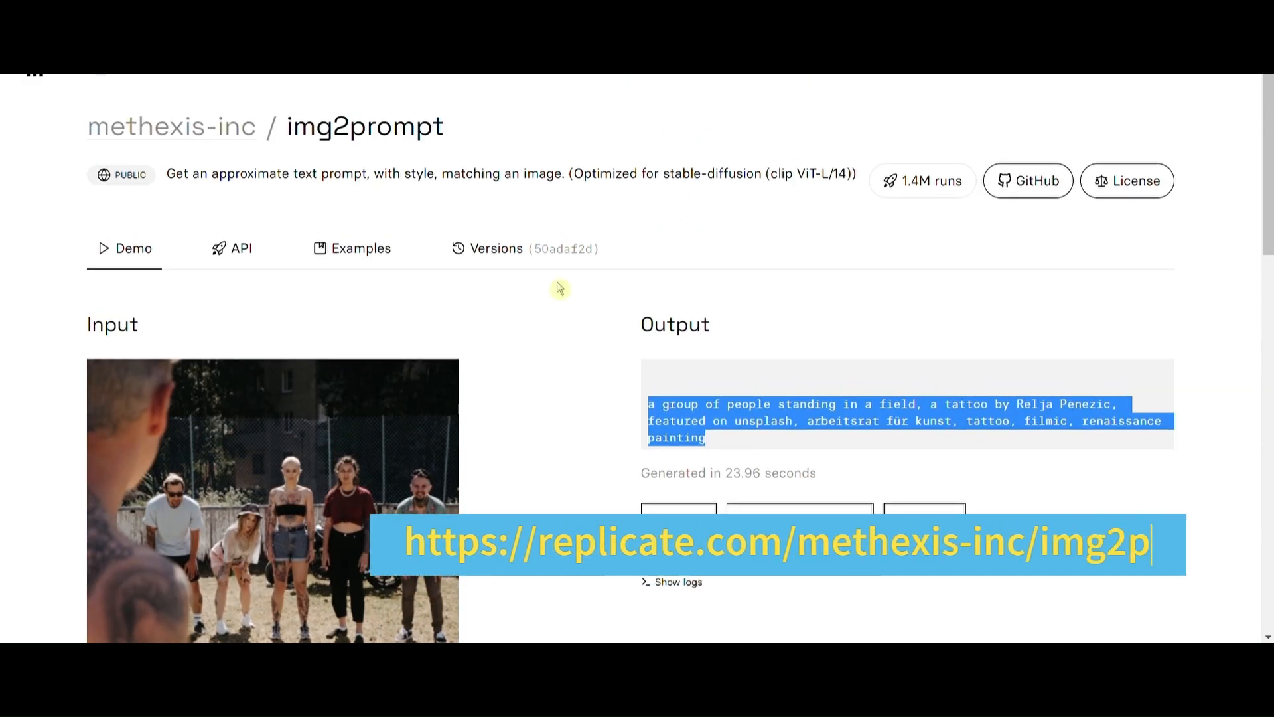
pyautogui.scroll(-3, 557, 290)
pyautogui.scroll(1, 557, 287)
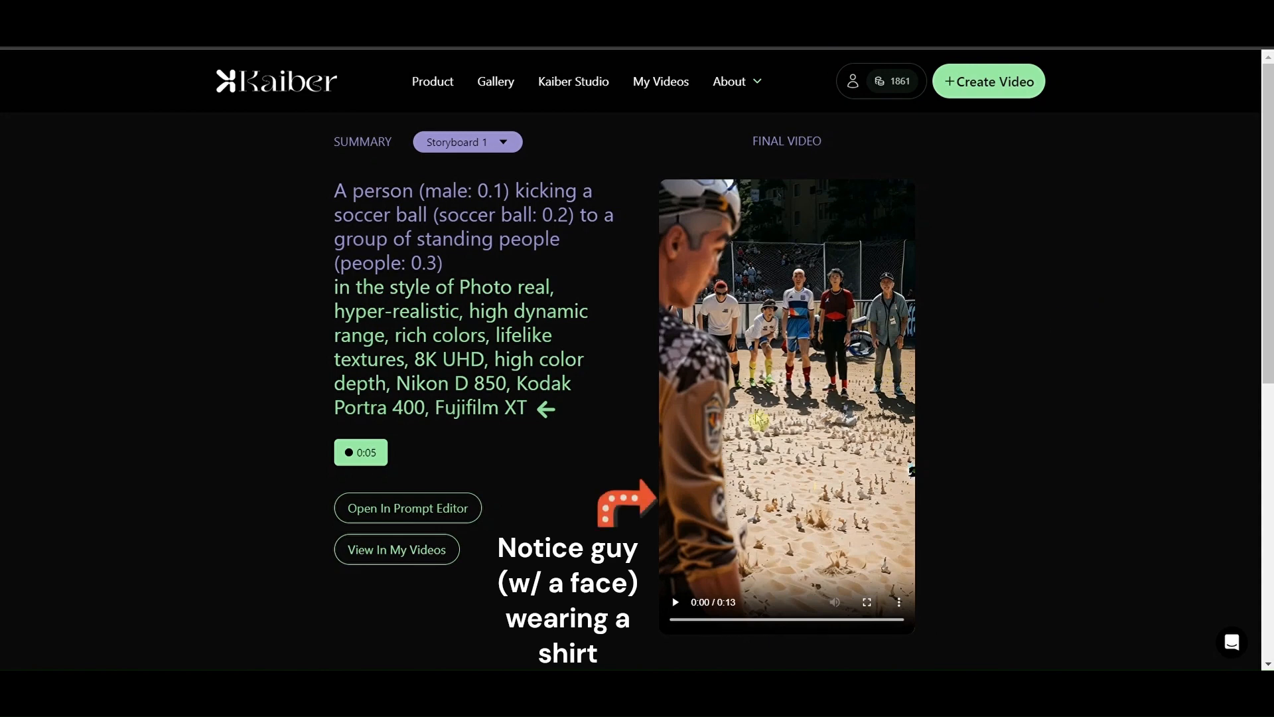
# - Play the finished photo-real soccer video in Kaiber and check it against the Storyboard 2 and Storyboard 3 prompts
pyautogui.click(675, 603)
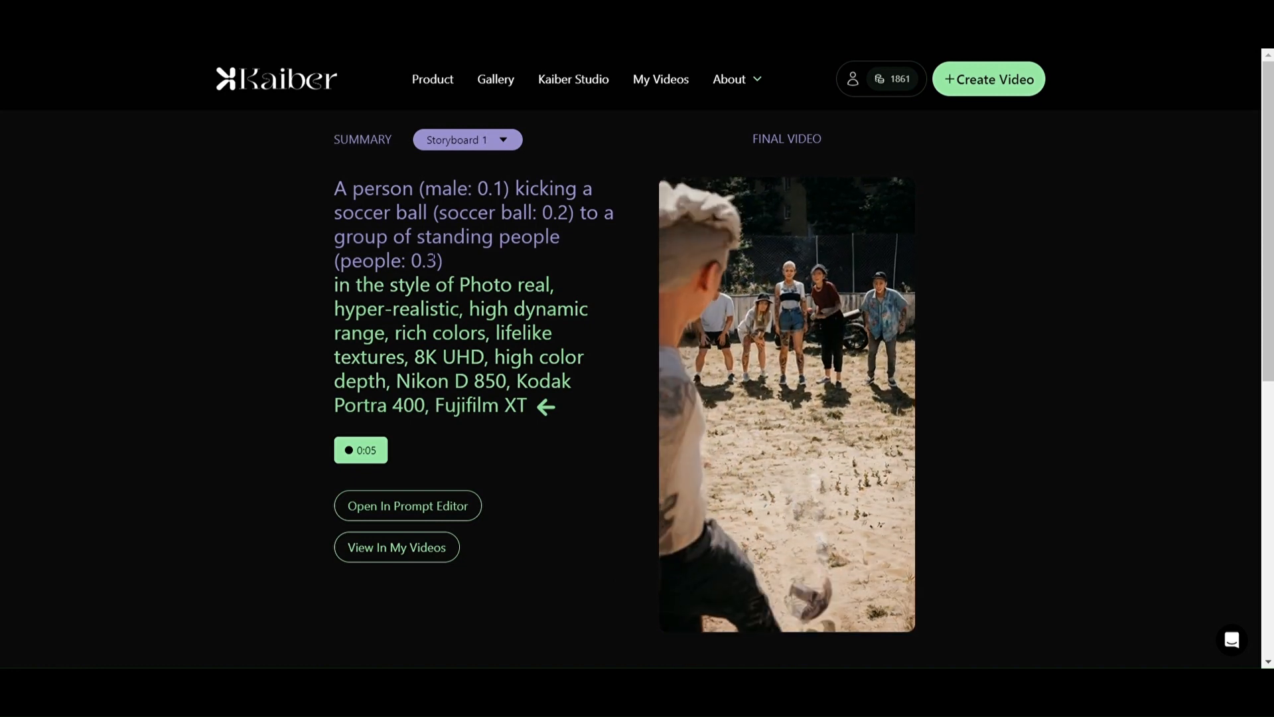
pyautogui.click(519, 147)
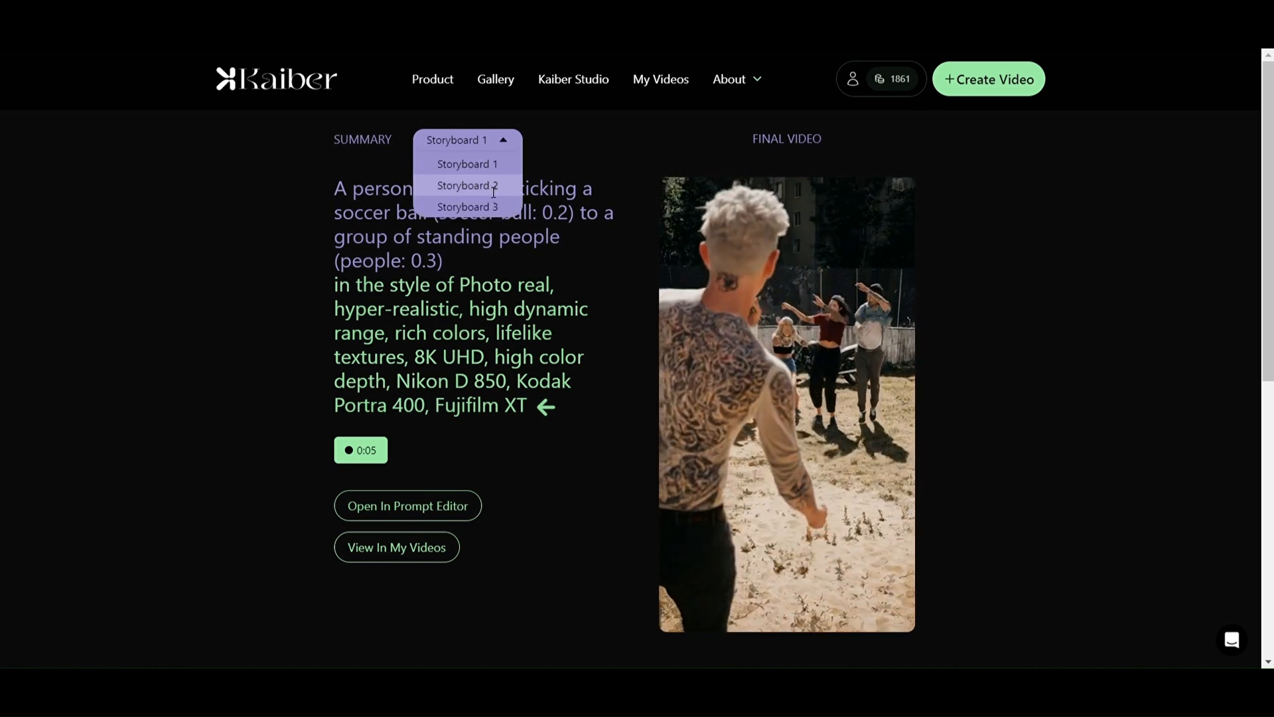
pyautogui.click(491, 180)
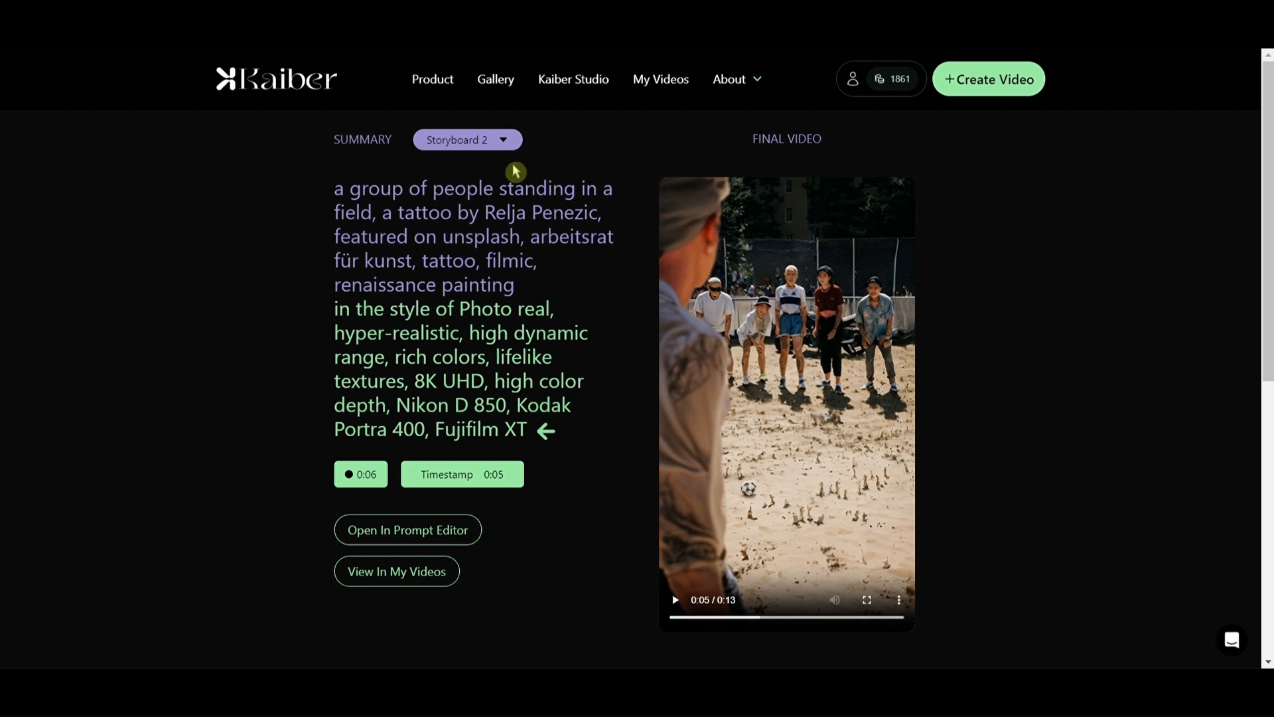
pyautogui.click(514, 143)
pyautogui.click(492, 207)
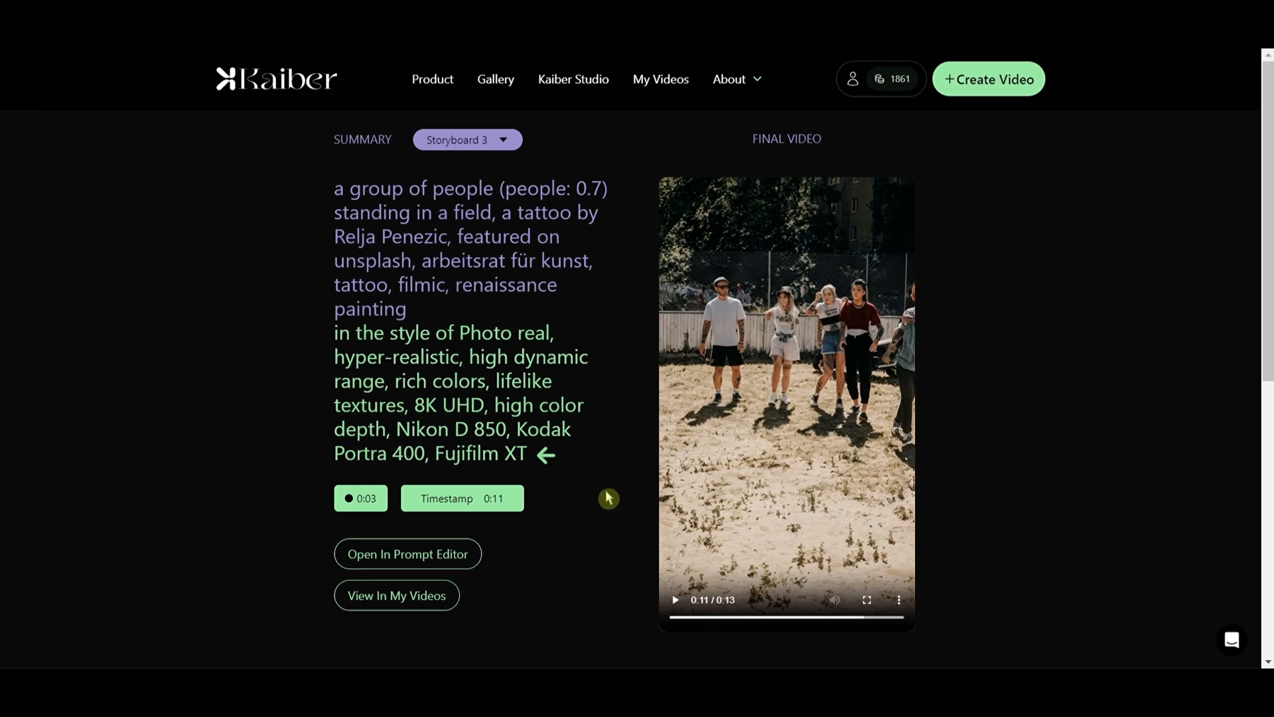
# - Compare the credit costs of upscaling the finished video to 4K and 1080p, and close the upscale options without starting
pyautogui.scroll(-3, 608, 498)
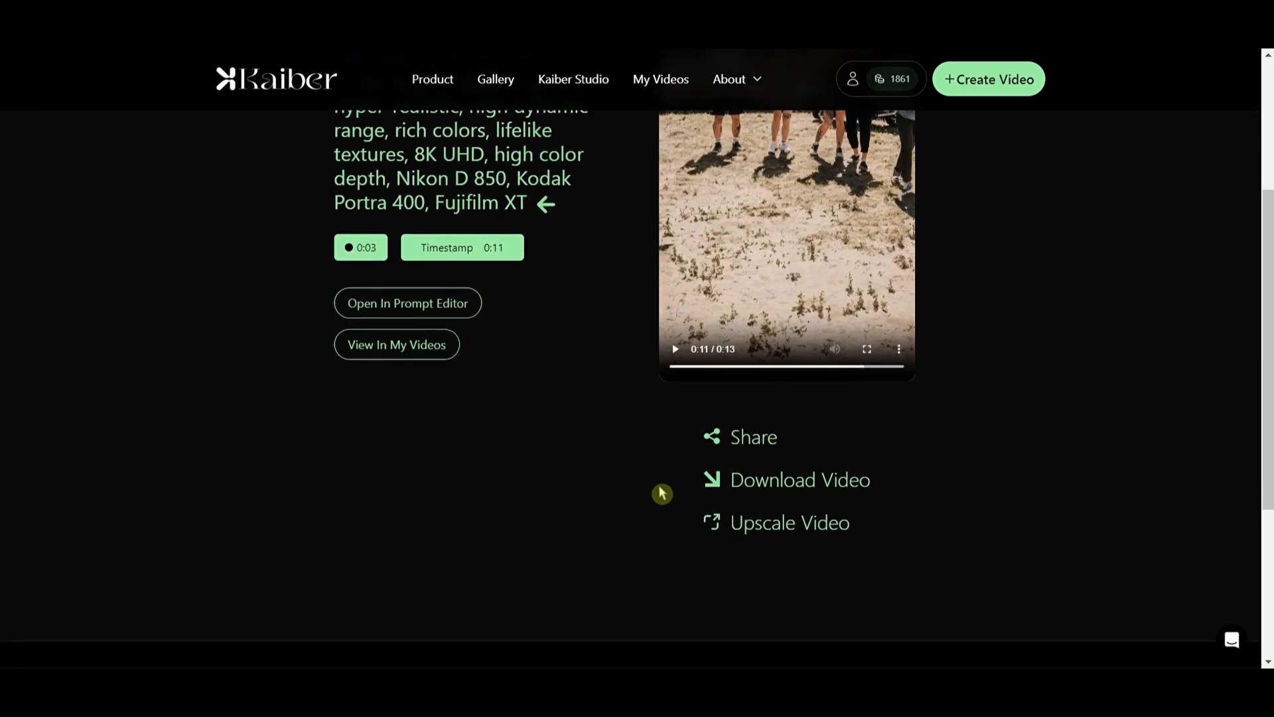
pyautogui.click(781, 524)
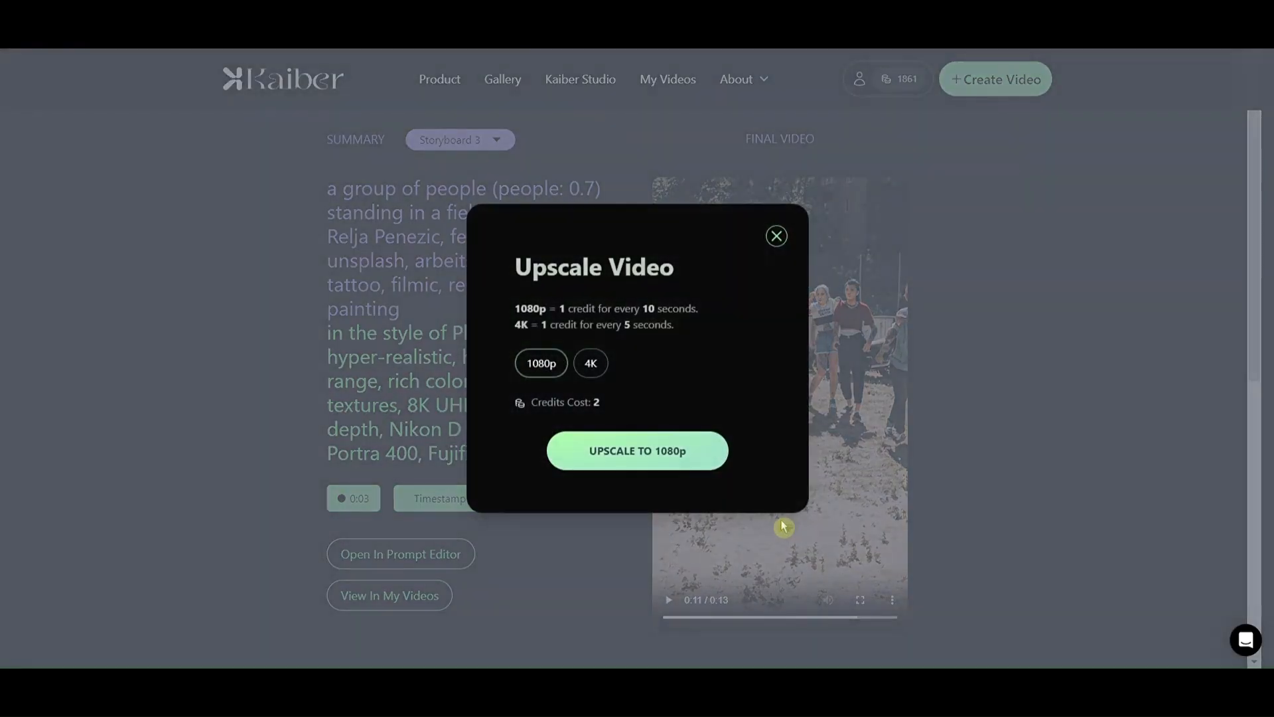
pyautogui.click(590, 370)
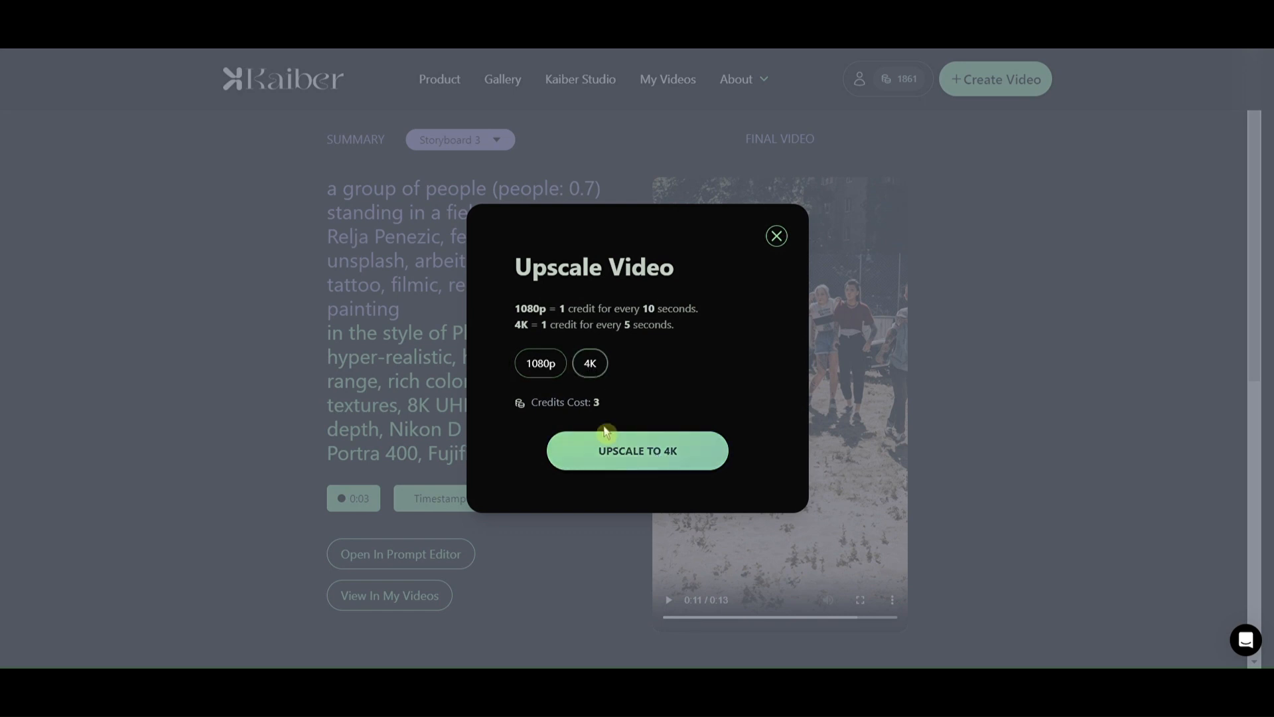
pyautogui.click(541, 365)
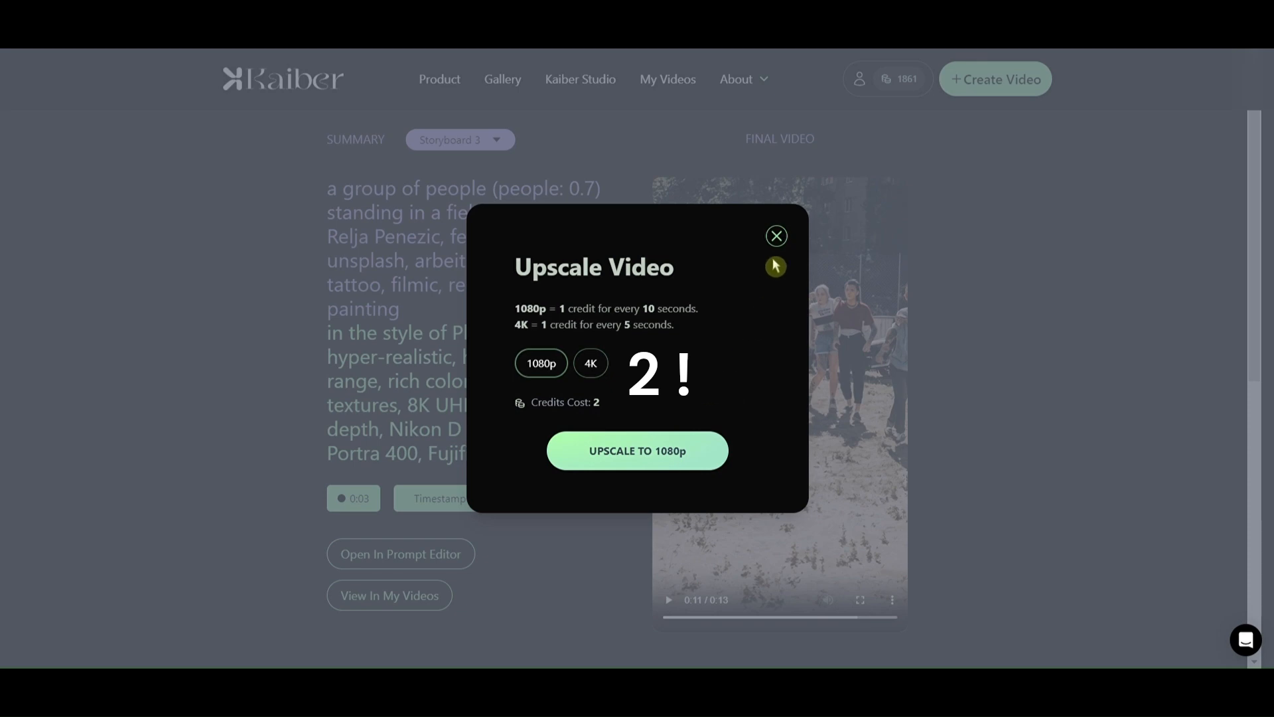
pyautogui.click(777, 236)
# - View the sharing options and share link for the finished video, and close them
pyautogui.scroll(-1, 793, 452)
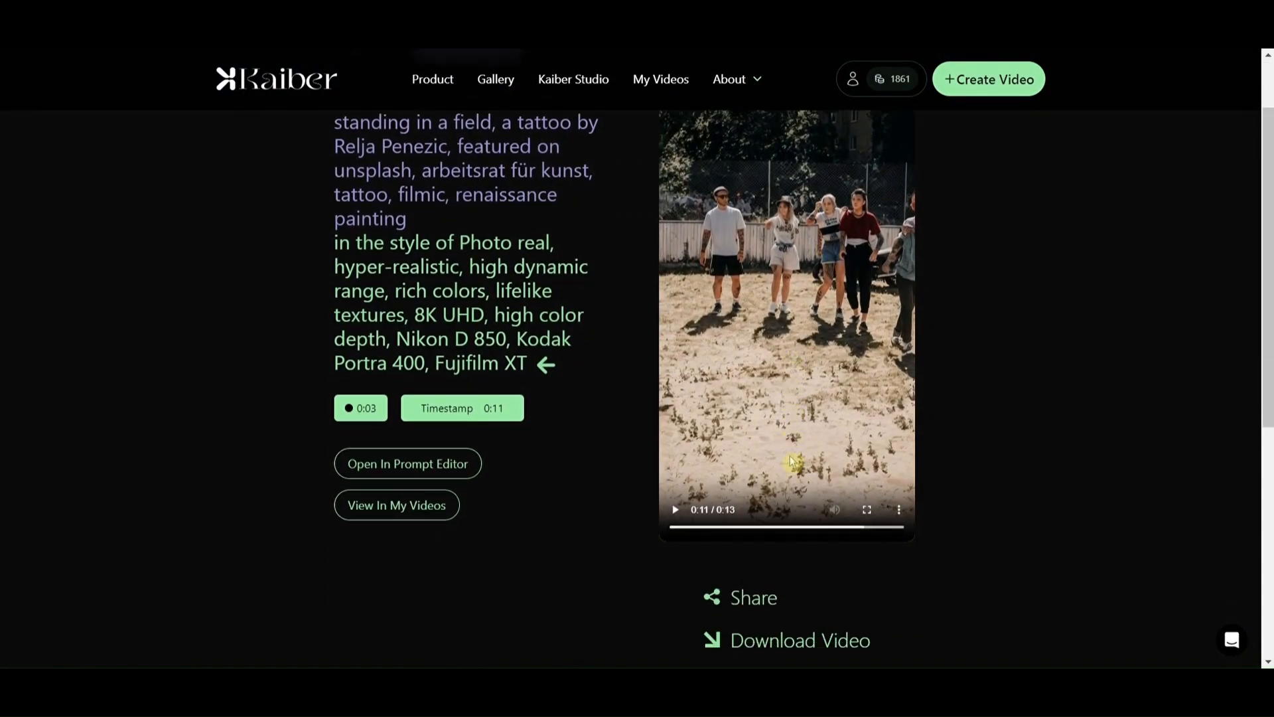
pyautogui.scroll(-2, 791, 461)
pyautogui.click(755, 436)
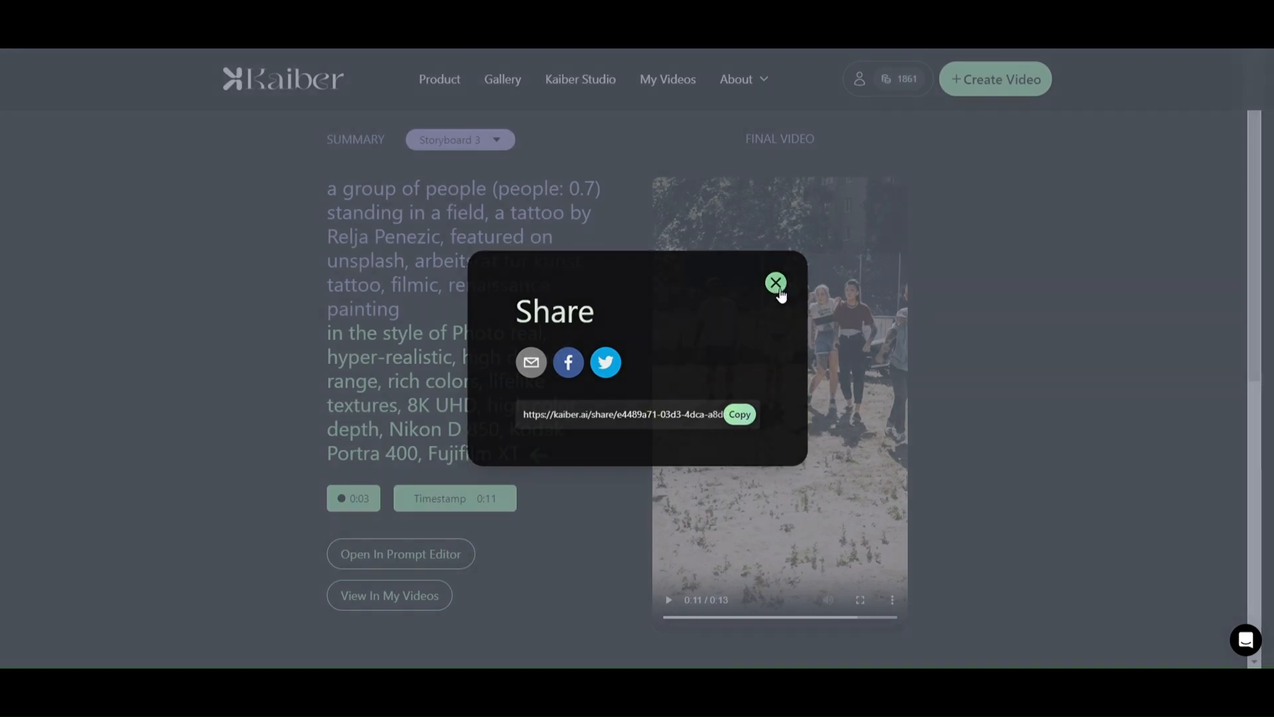
pyautogui.click(776, 283)
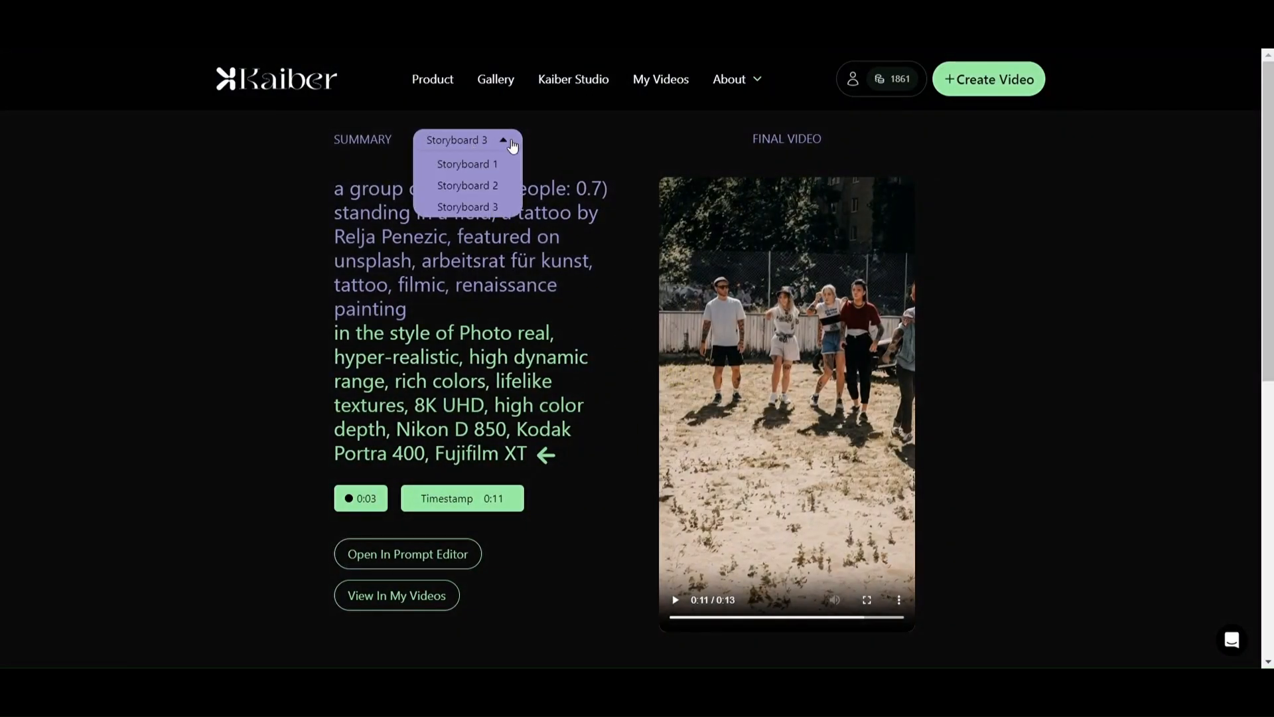
# - Show the Storyboard 1 summary and play the final video from the start to check it against that prompt
pyautogui.click(499, 168)
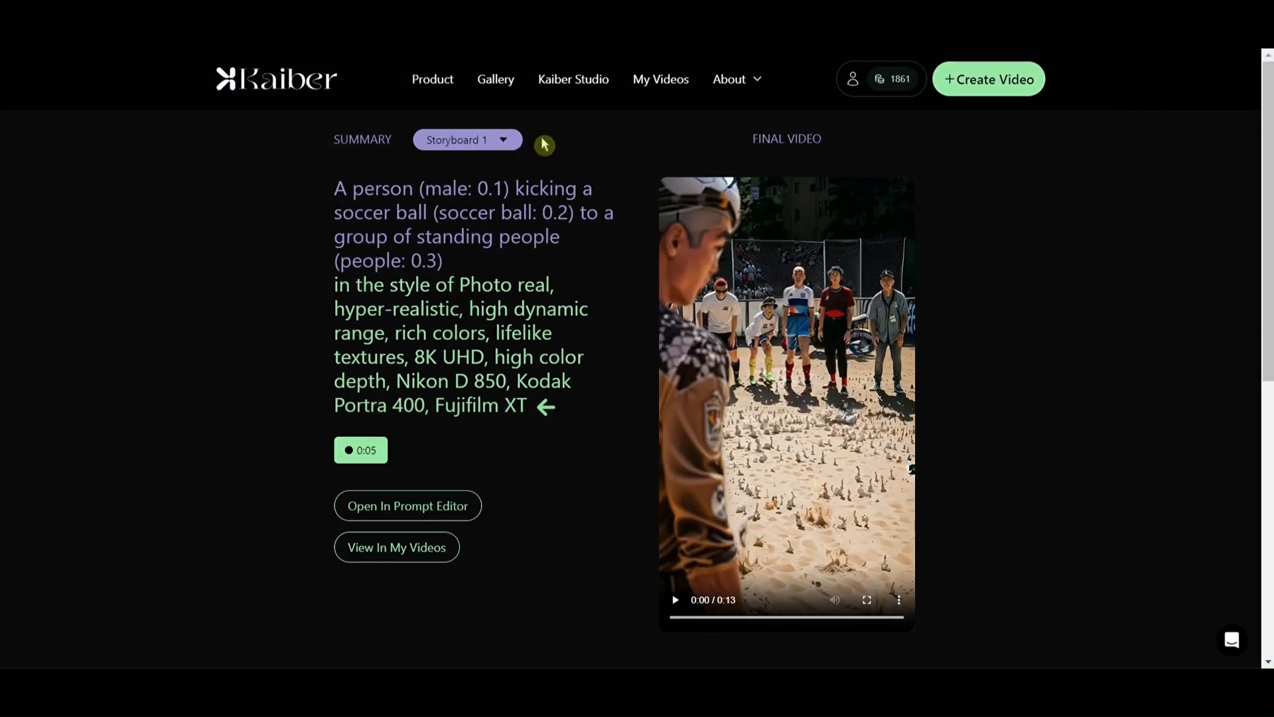
pyautogui.click(490, 144)
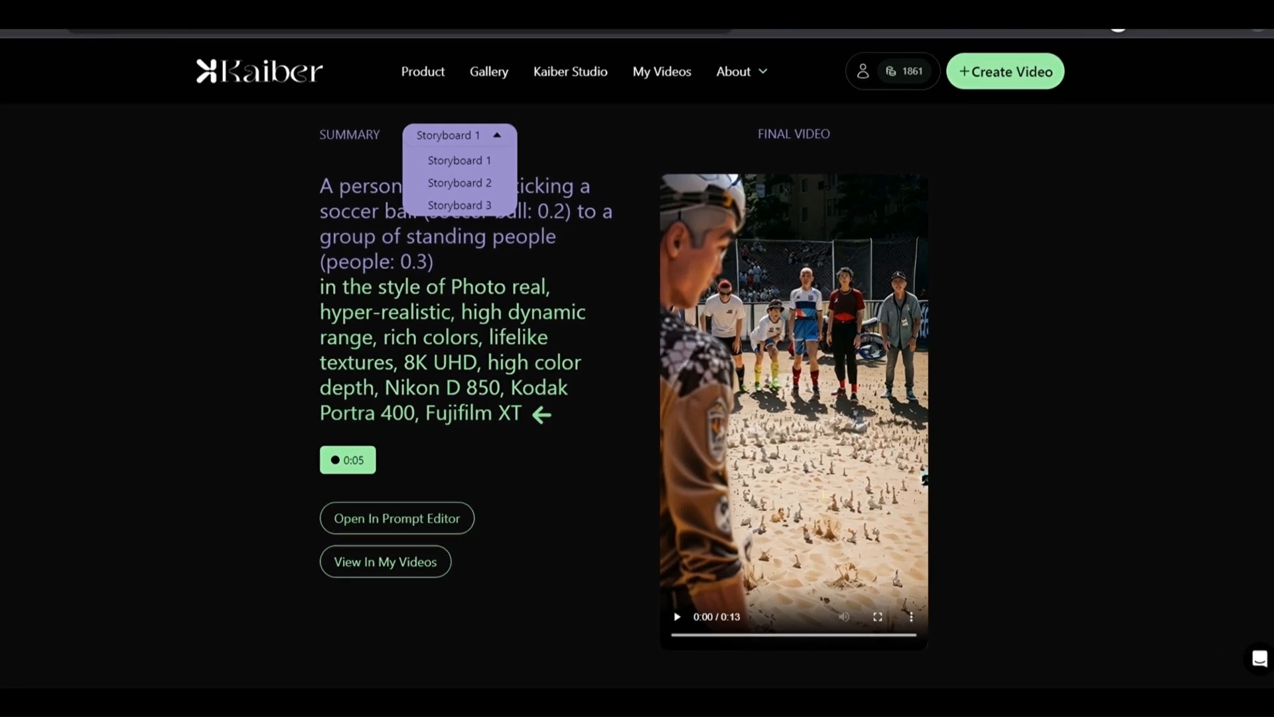
pyautogui.click(601, 512)
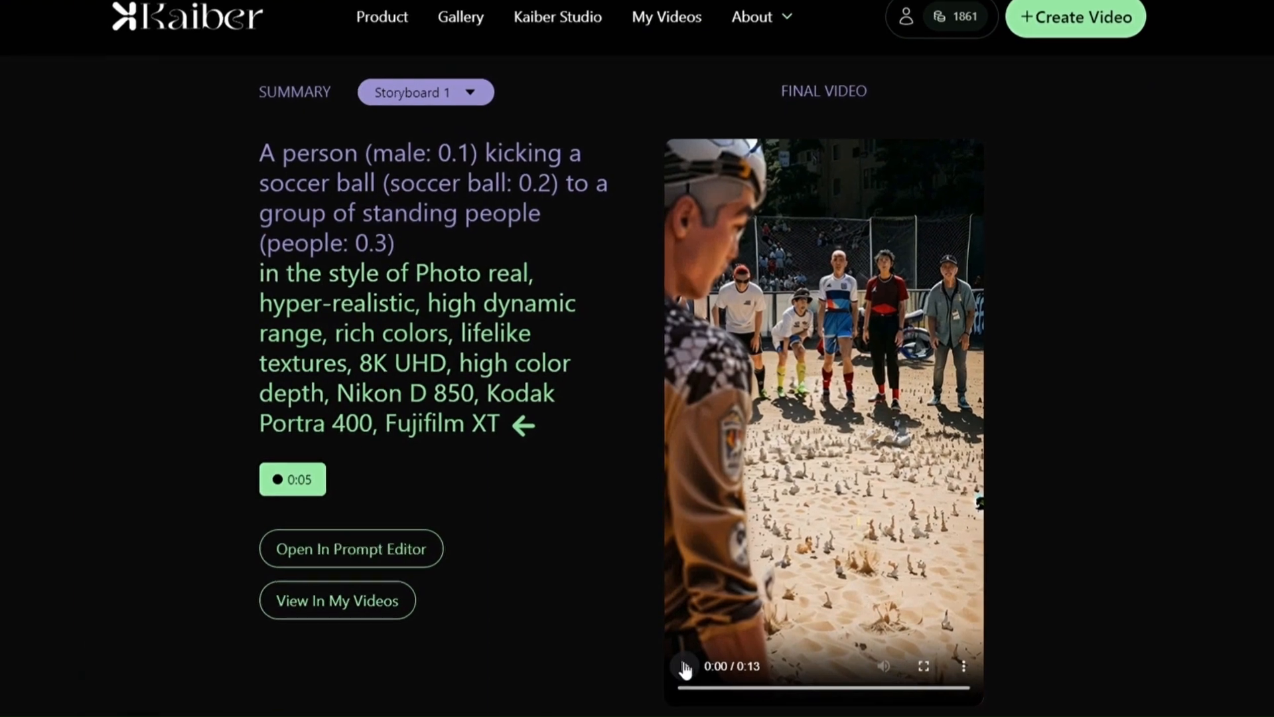
pyautogui.click(683, 654)
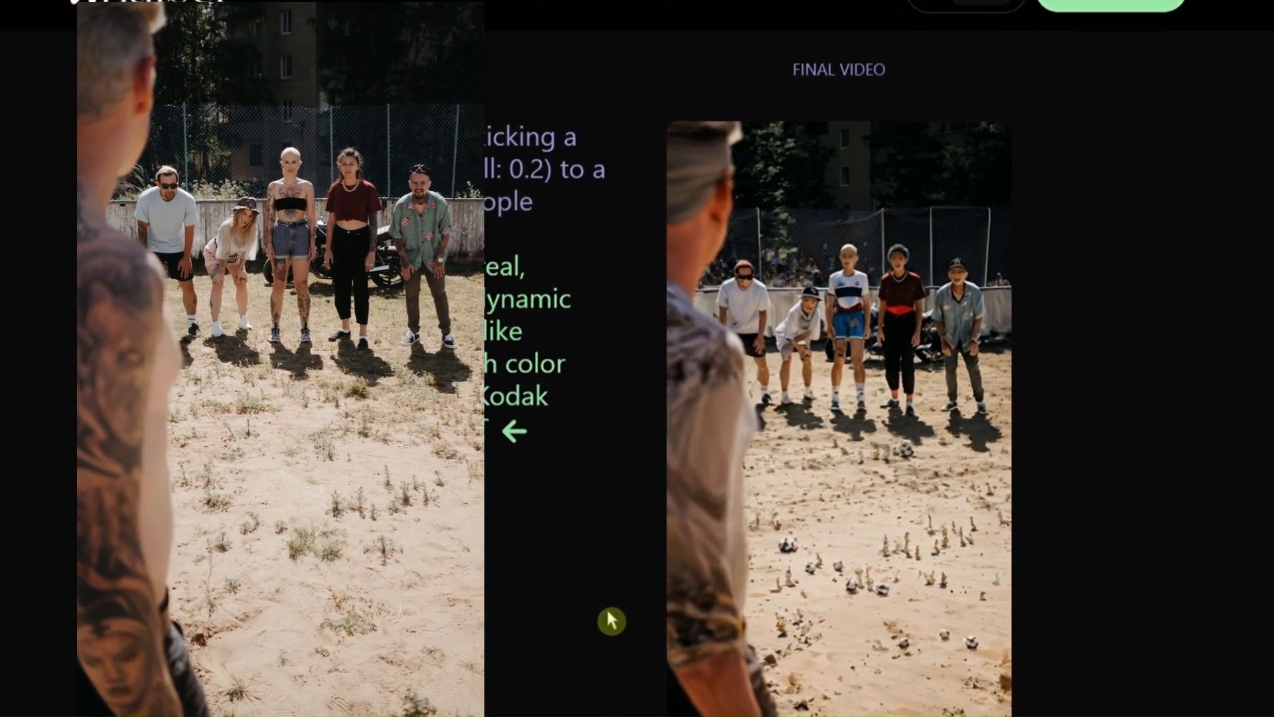